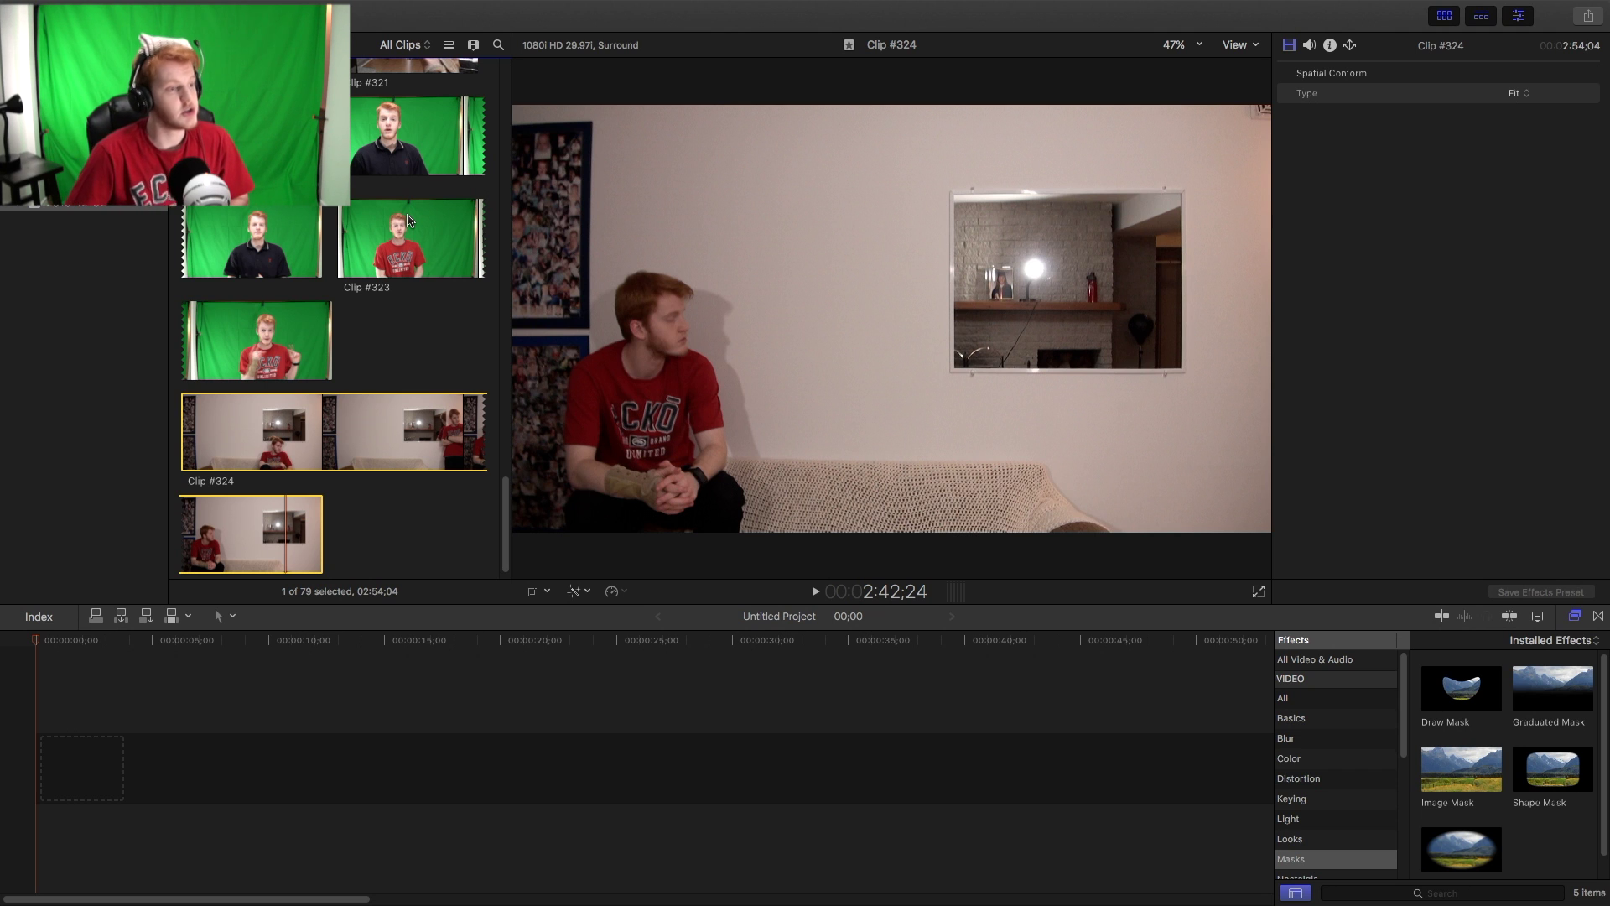
# - Add Clip #324 to the start of the timeline and split it at 18;08
pyautogui.moveTo(319, 440); pyautogui.dragTo(132, 773)
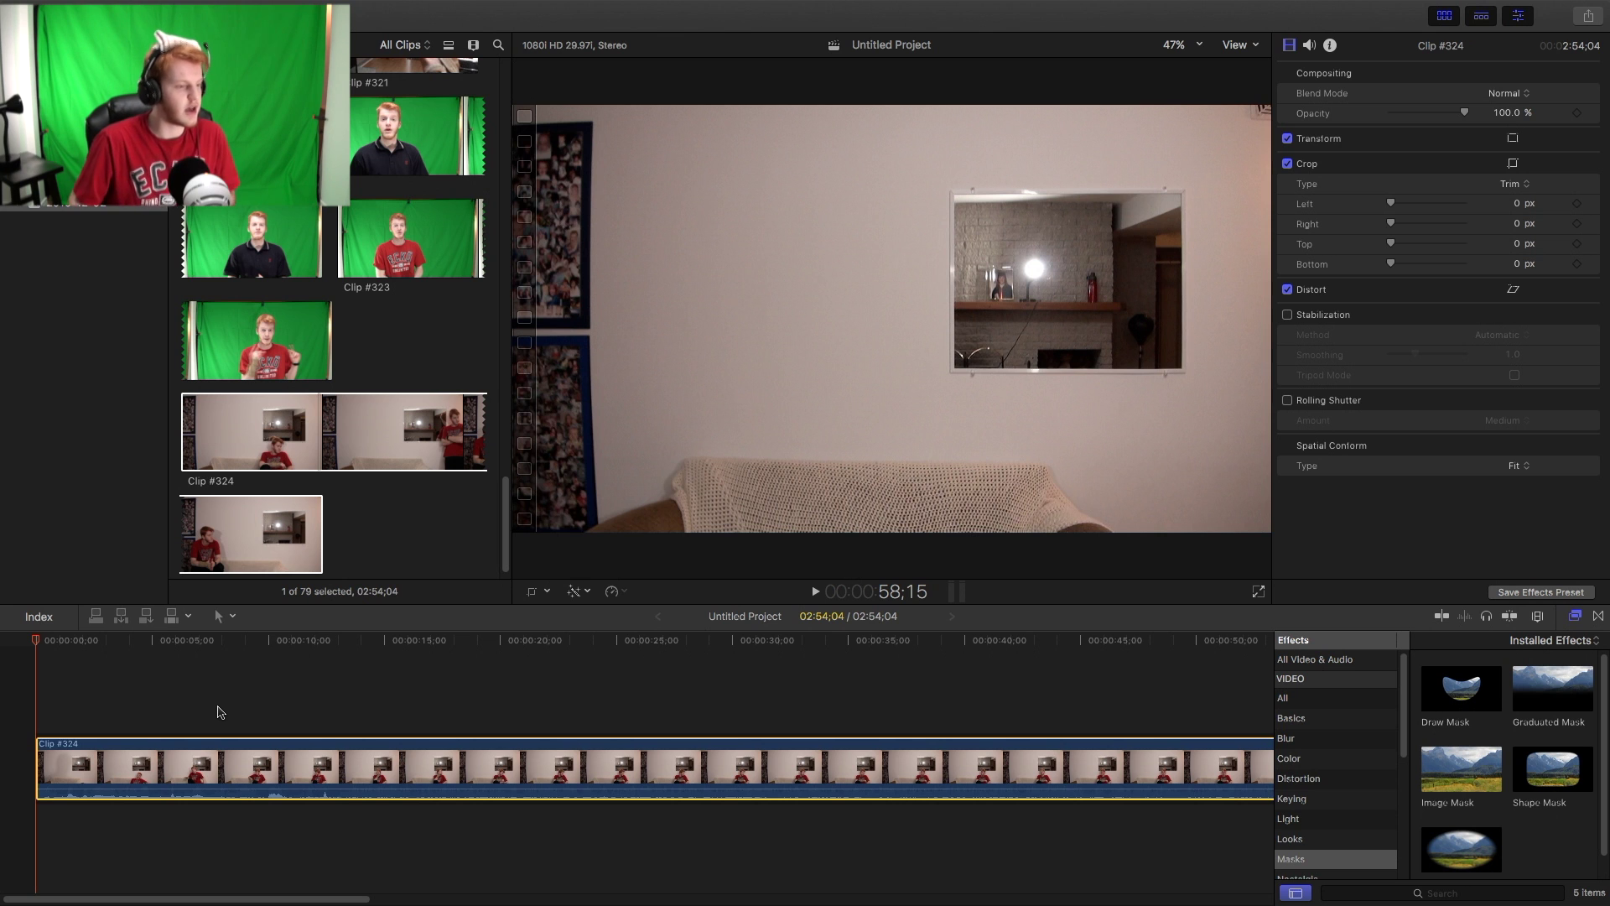
pyautogui.click(124, 640)
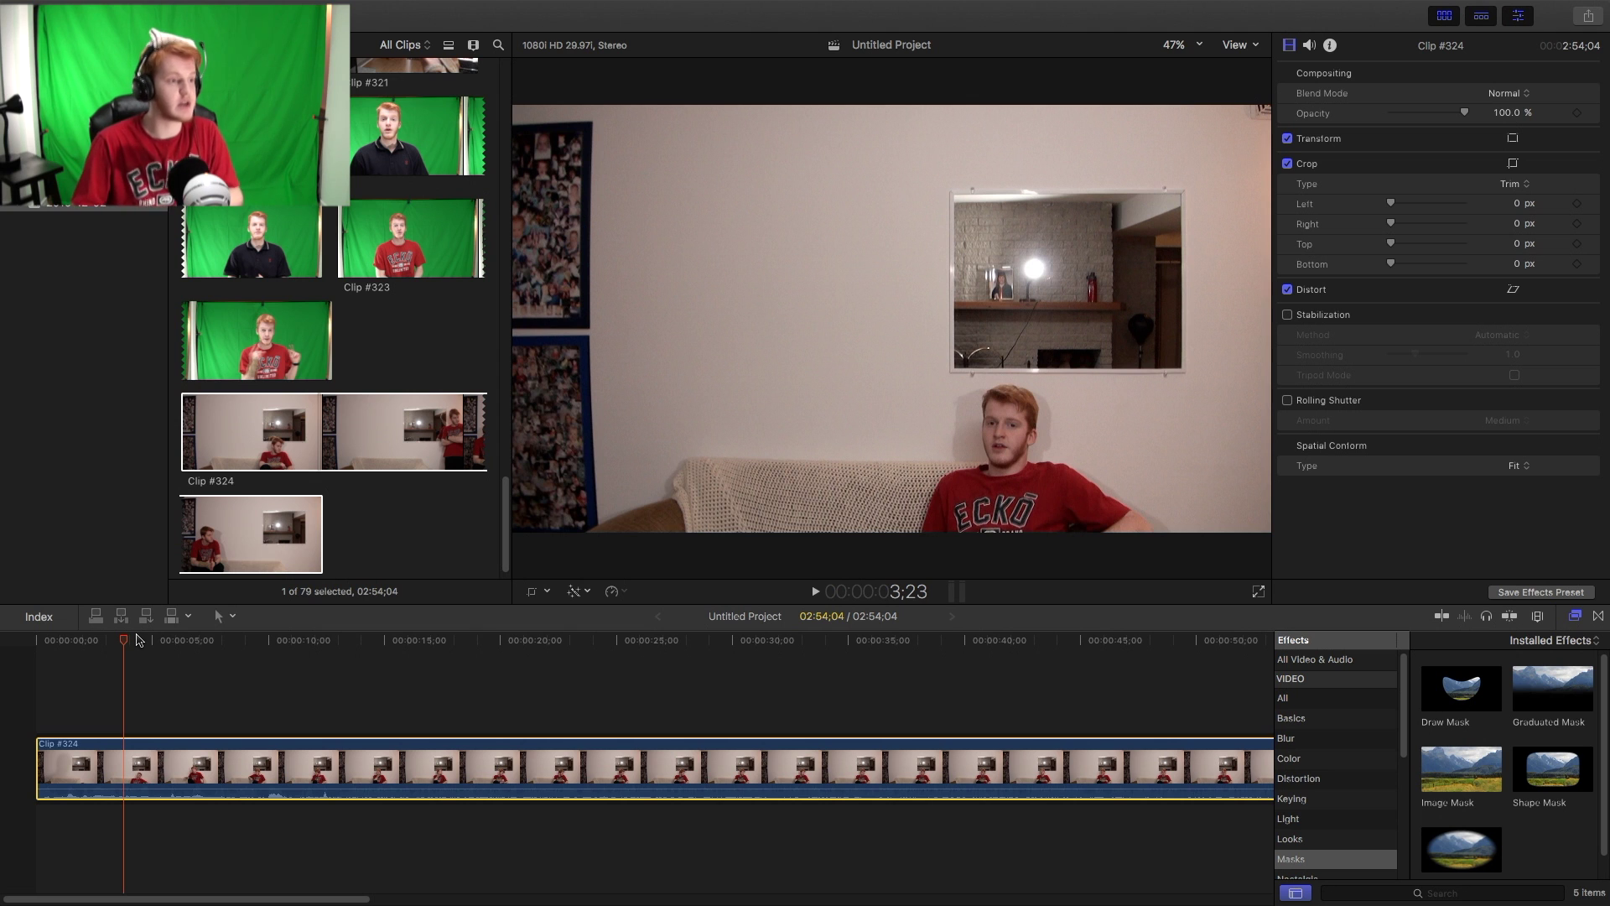
pyautogui.click(394, 223)
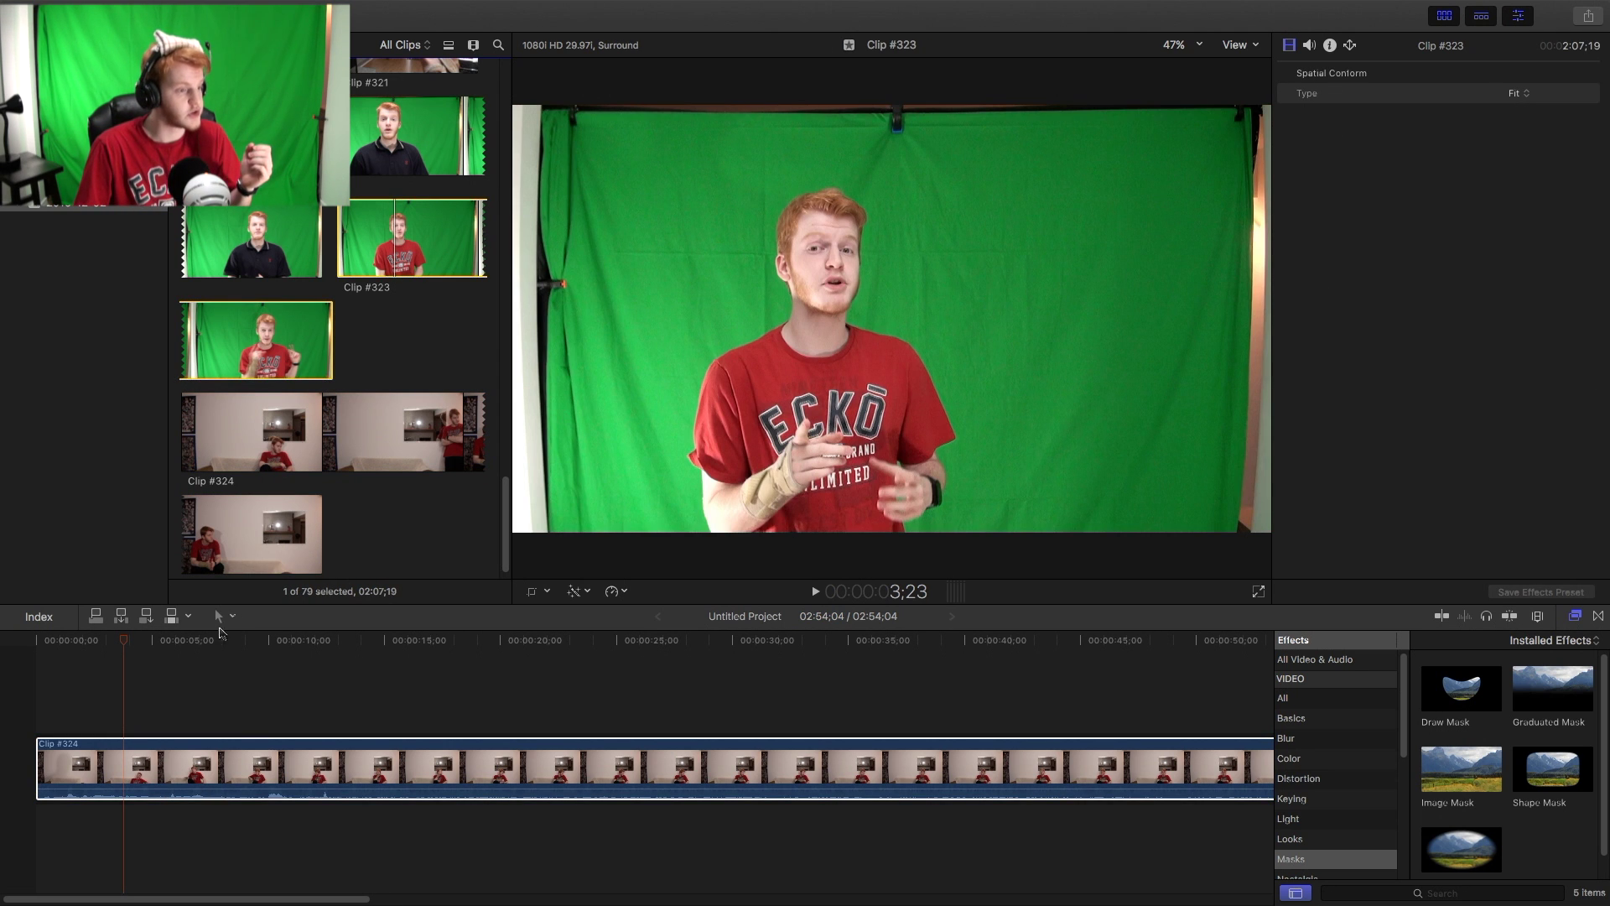
pyautogui.moveTo(136, 651); pyautogui.dragTo(423, 668)
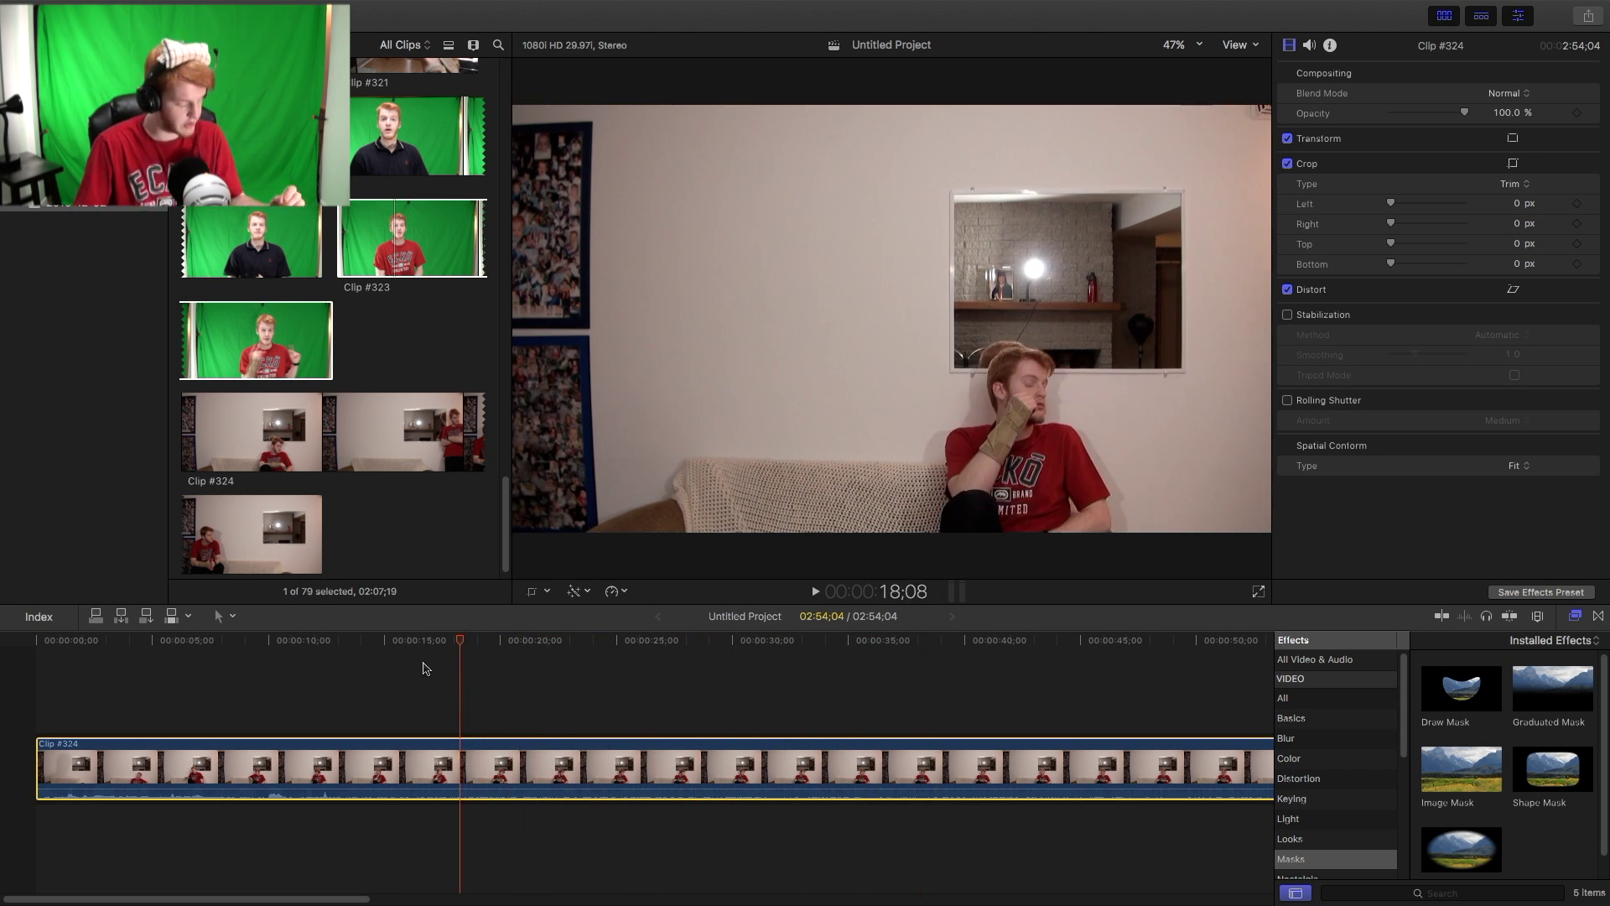
pyautogui.press('super+b')
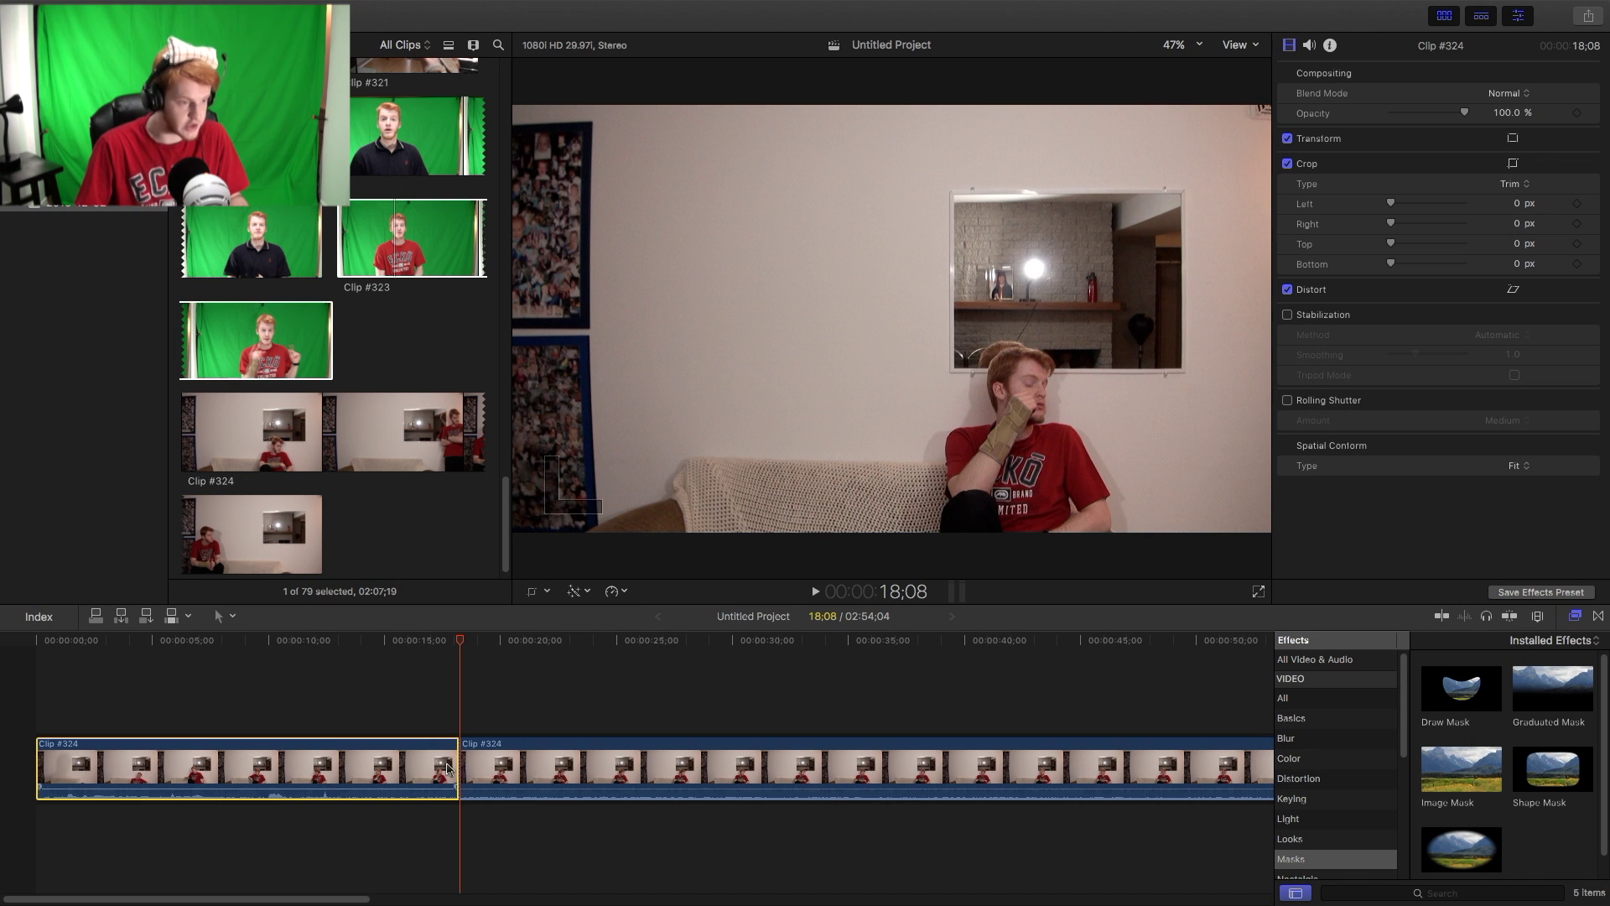
# - Split the footage again at 52;22 and delete the opening segment that ends at 18;08
pyautogui.moveTo(449, 768); pyautogui.dragTo(466, 686)
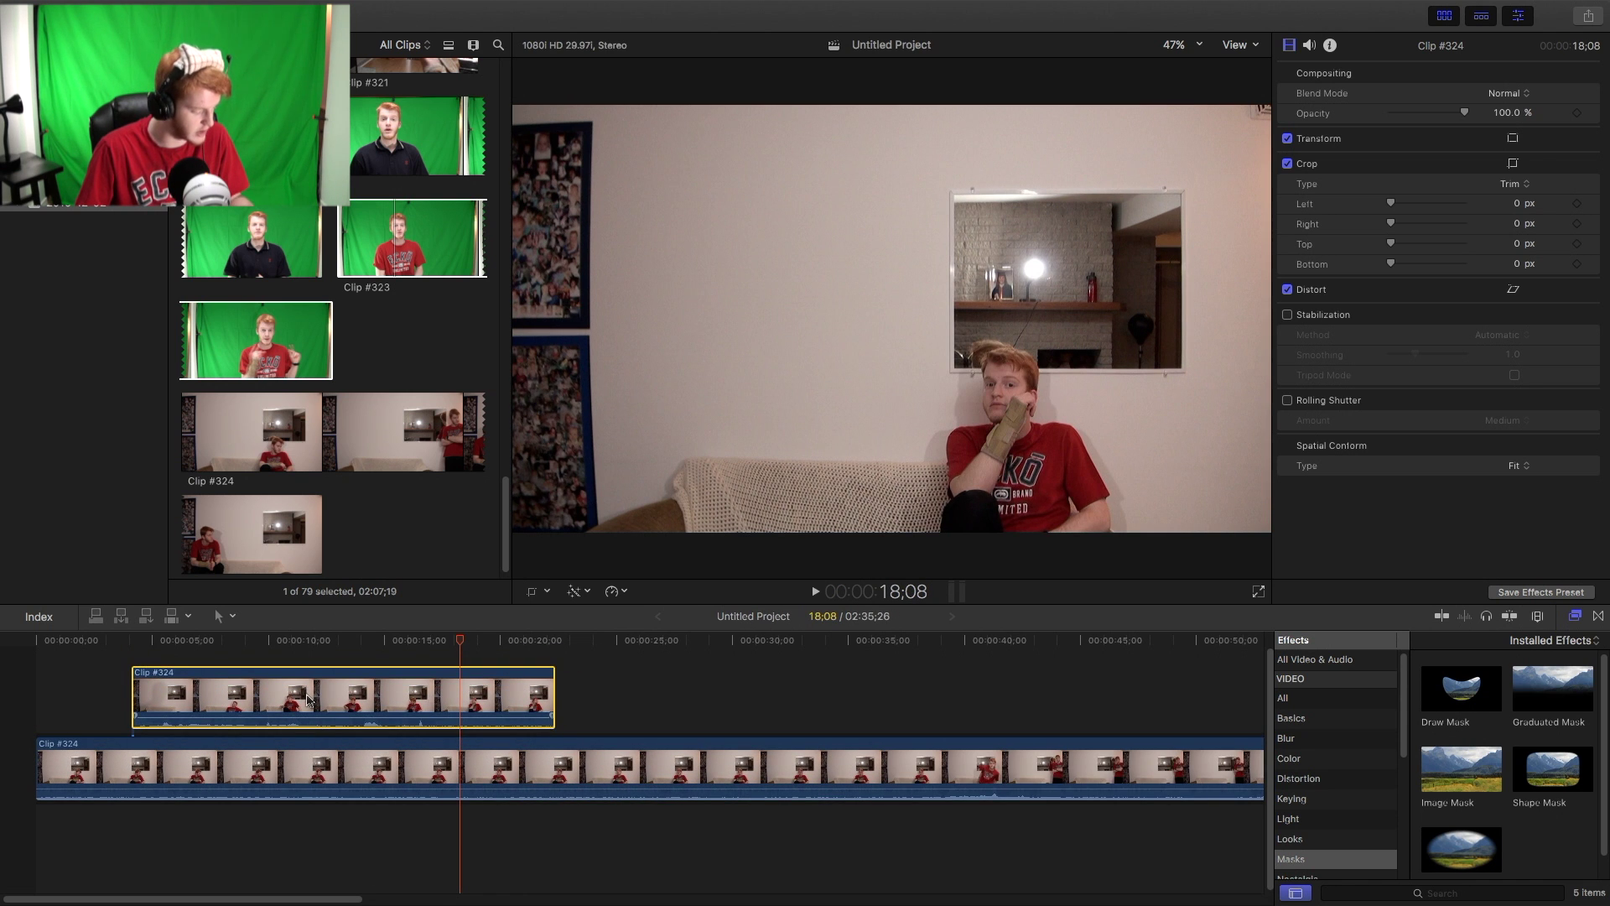
pyautogui.press('super+z')
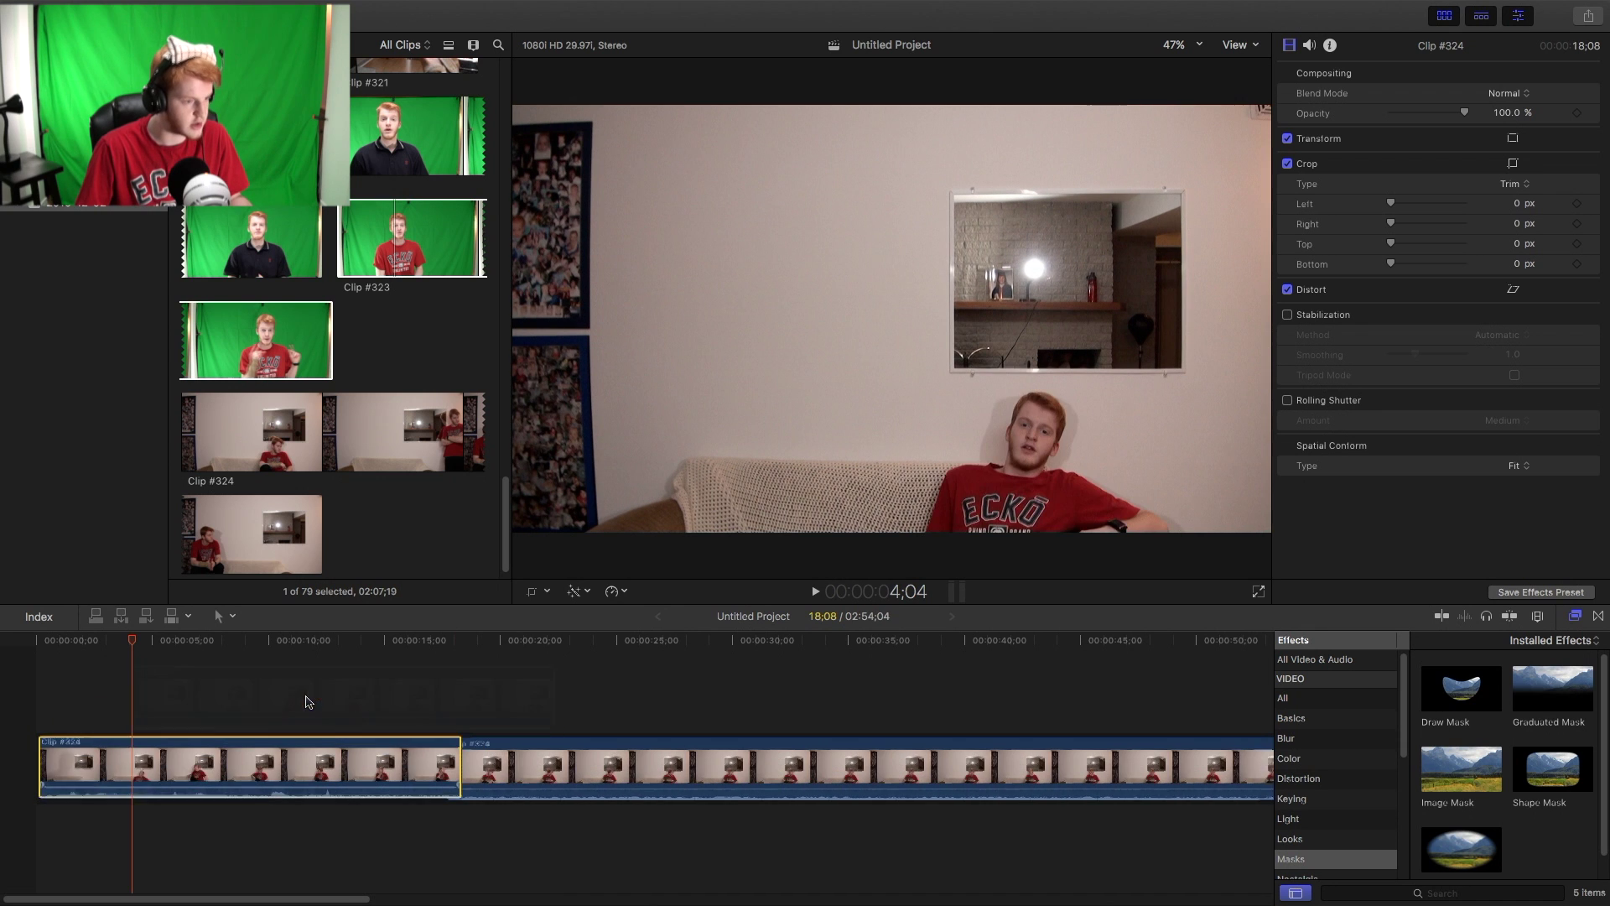
pyautogui.moveTo(144, 643); pyautogui.dragTo(1262, 699)
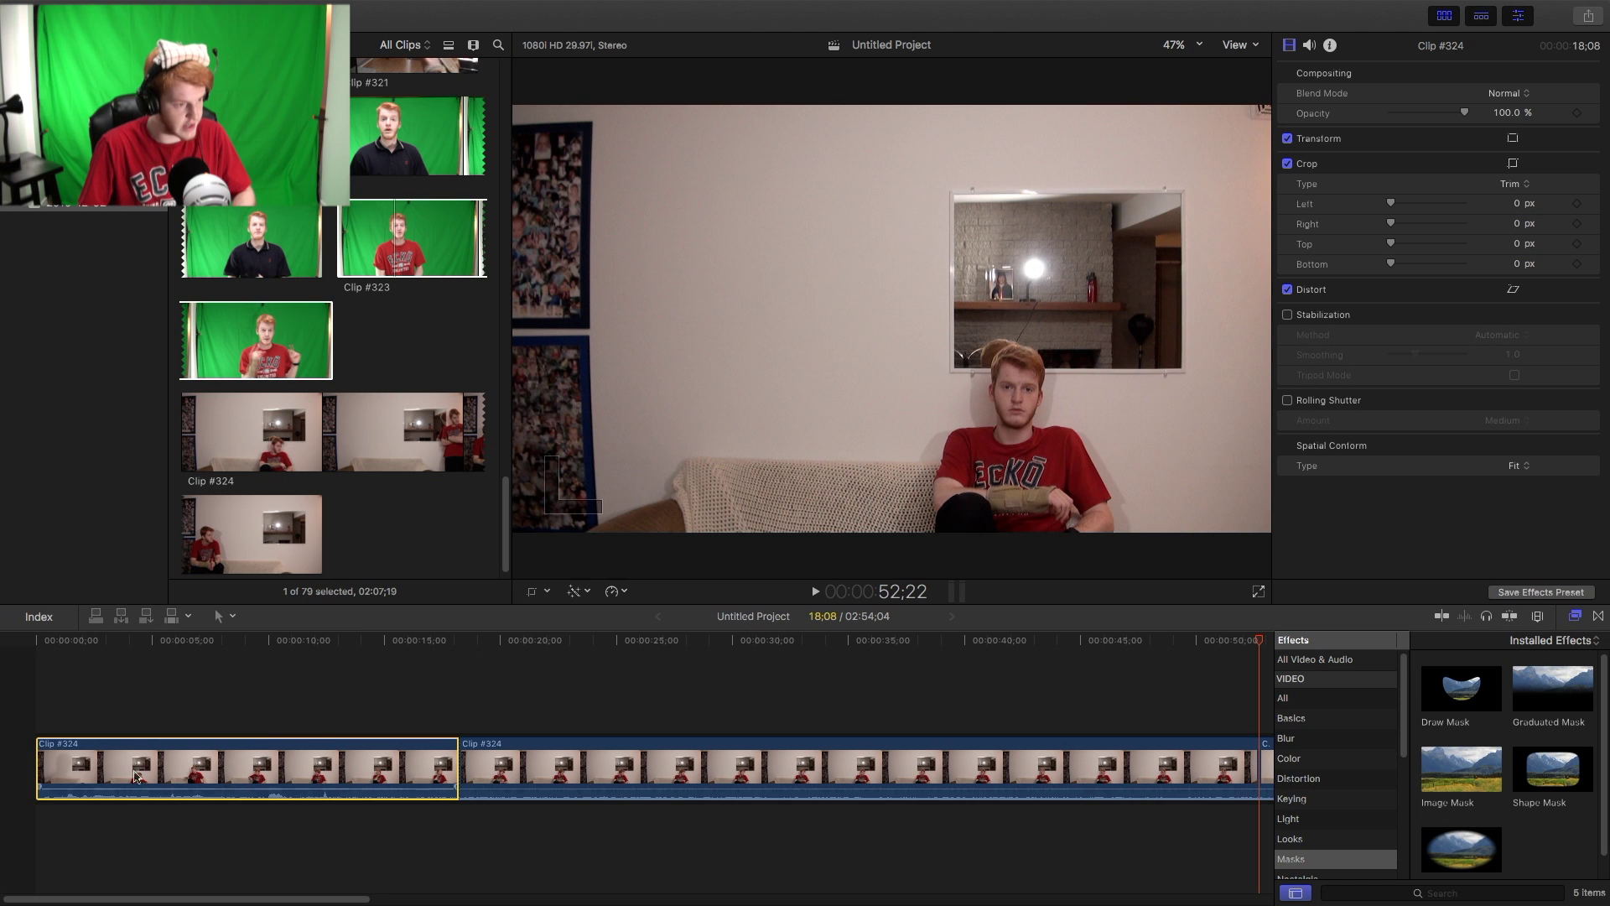
pyautogui.press('Delete')
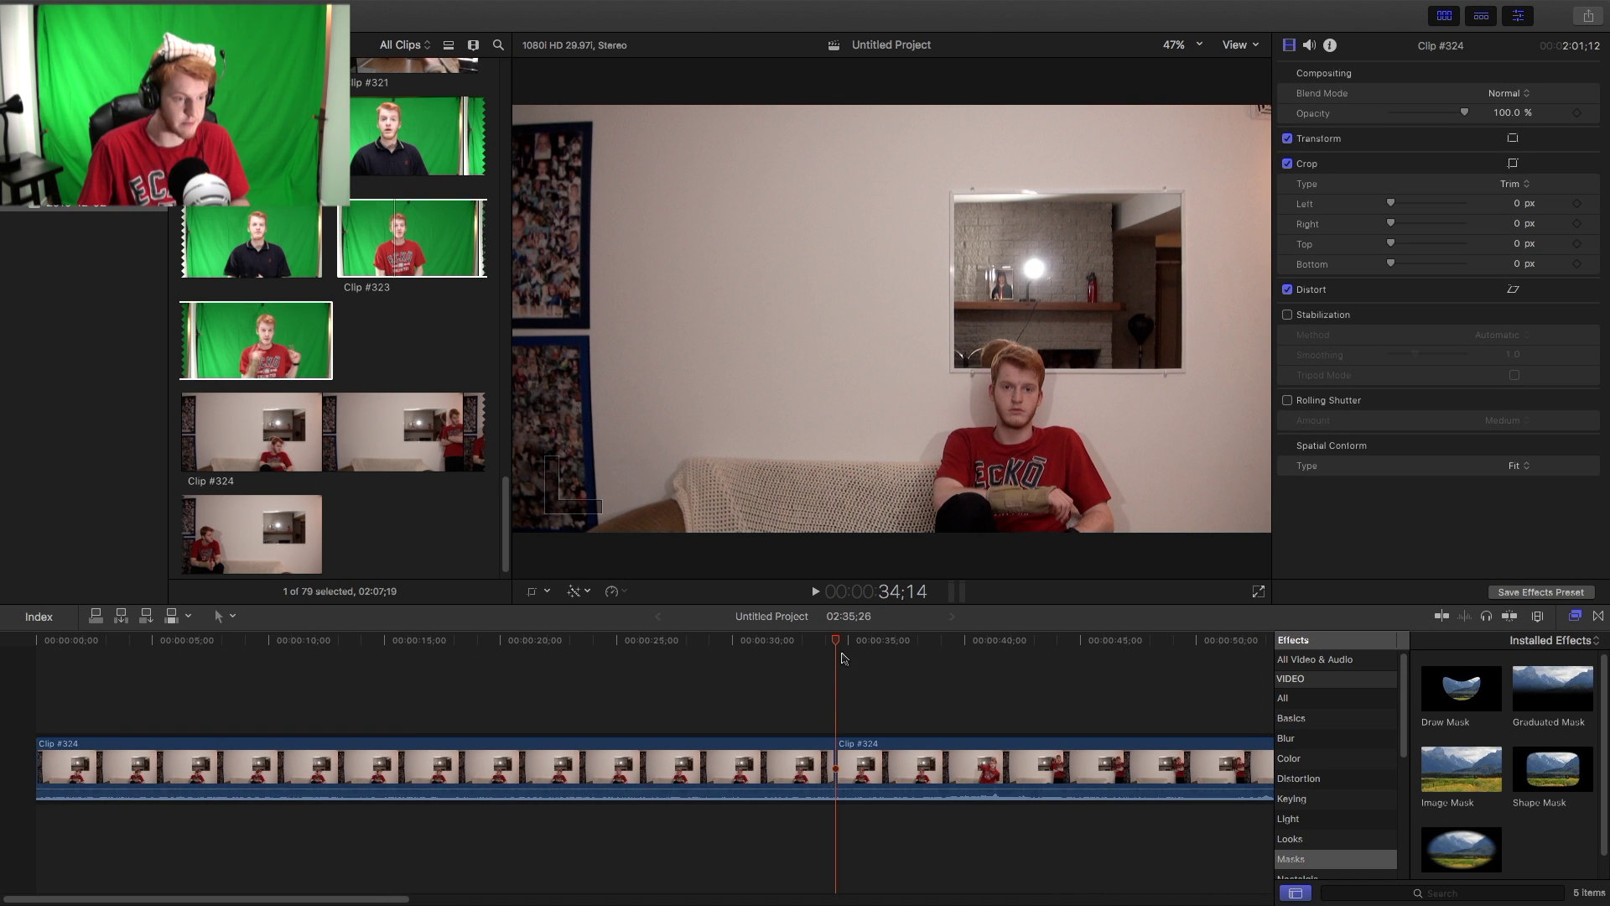
# - Split the second segment at 54;05, while the man stands beside the mirror with crossed arms
pyautogui.moveTo(837, 649); pyautogui.dragTo(1143, 649)
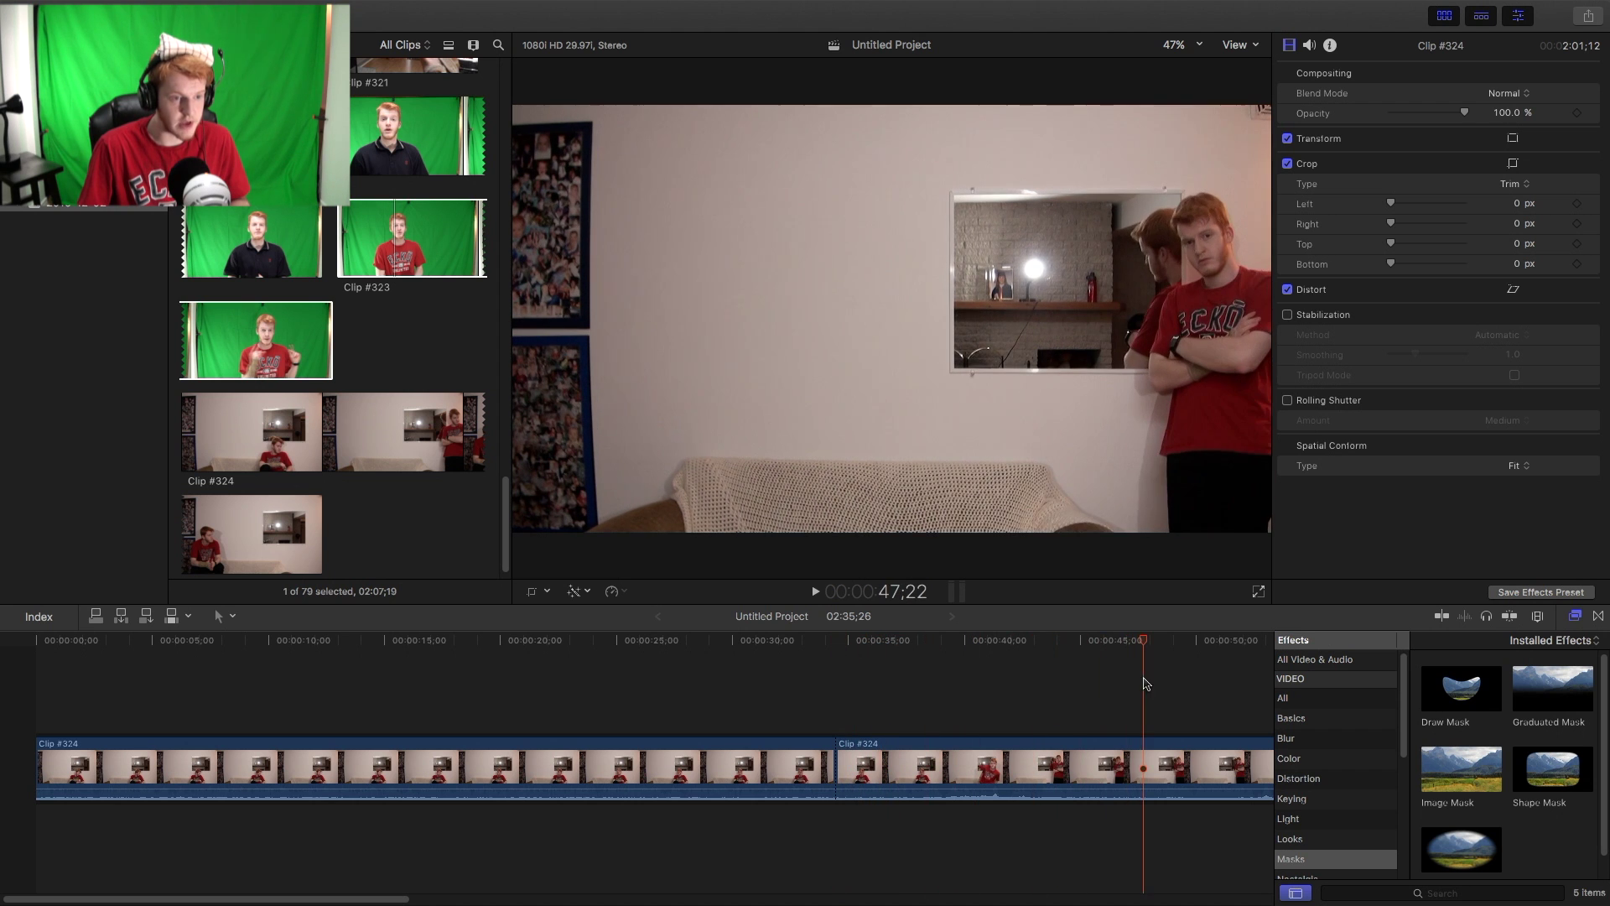
pyautogui.moveTo(243, 891); pyautogui.dragTo(324, 892)
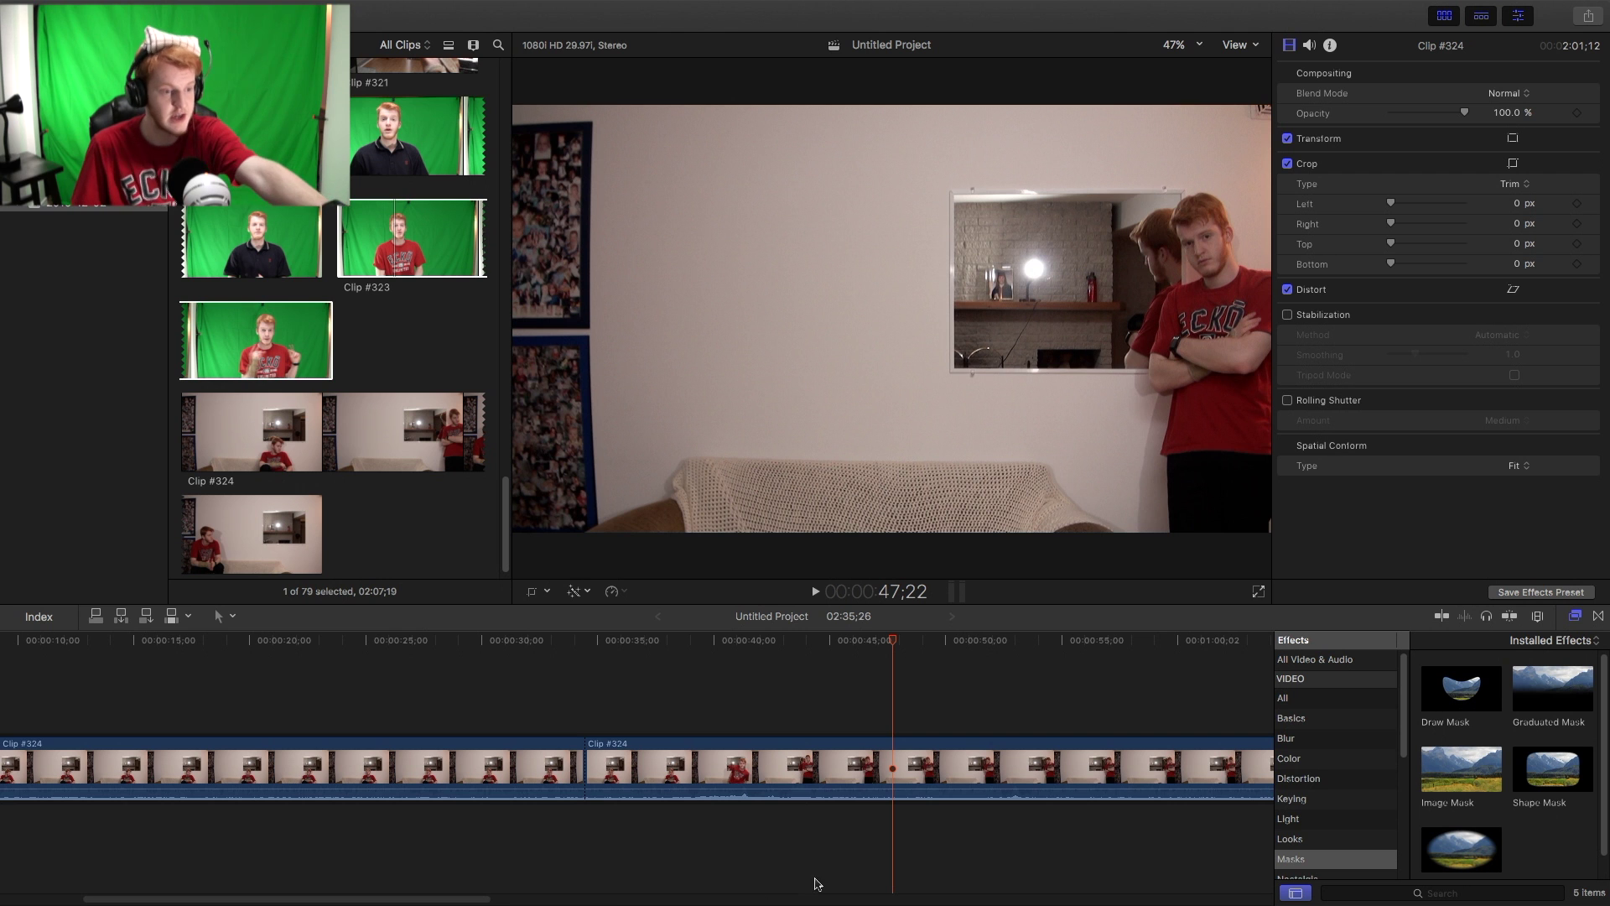
pyautogui.click(789, 648)
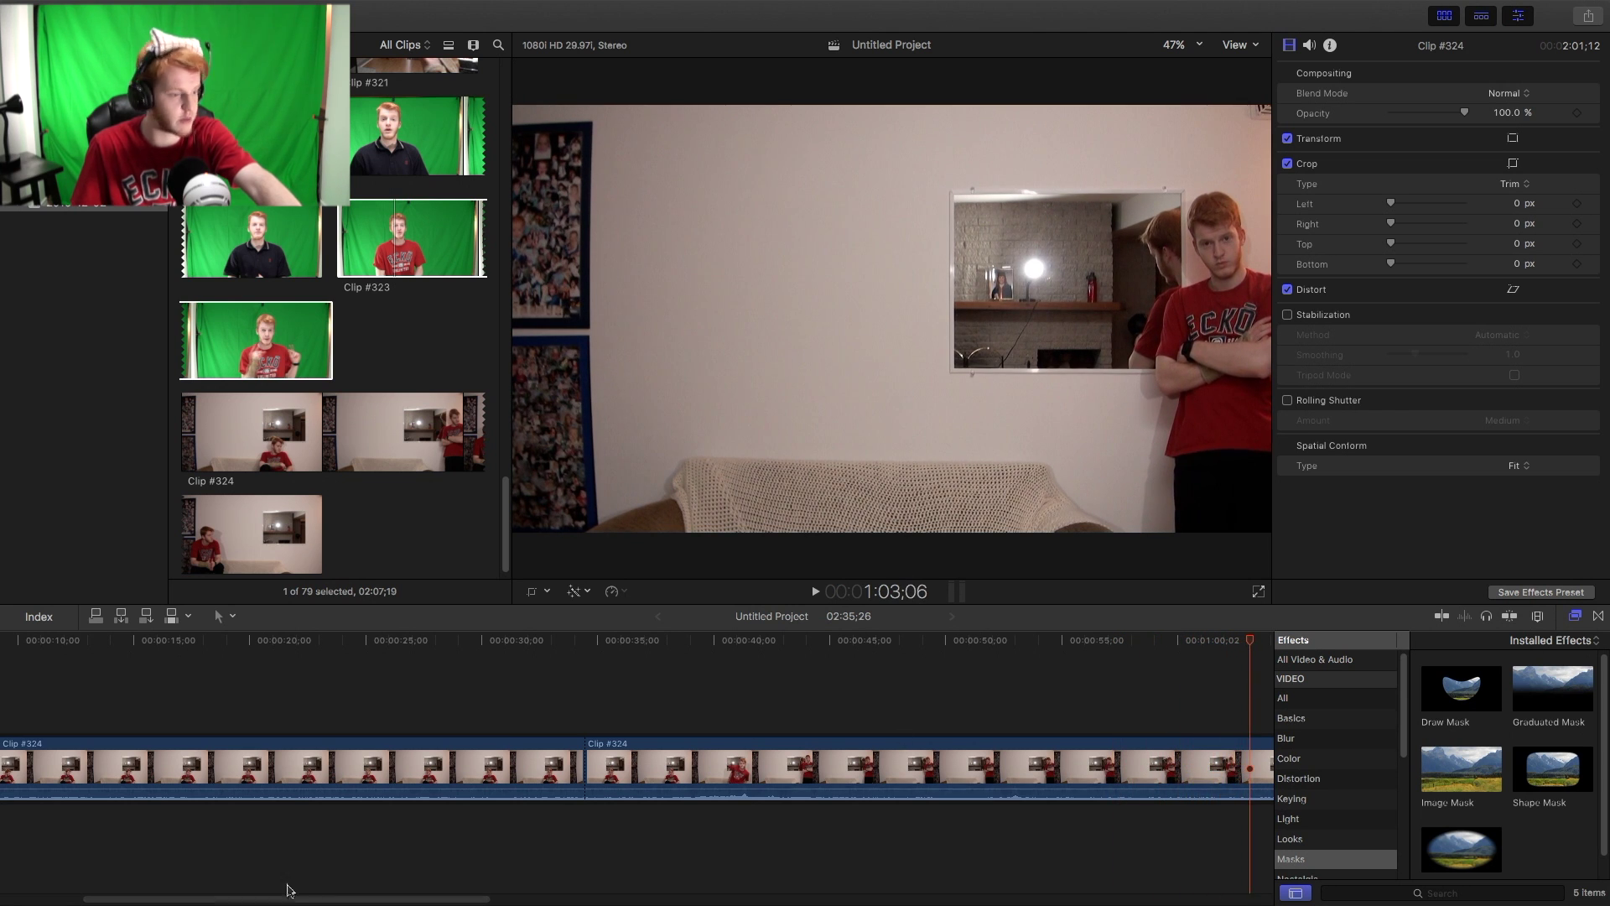
pyautogui.moveTo(389, 896); pyautogui.dragTo(591, 899)
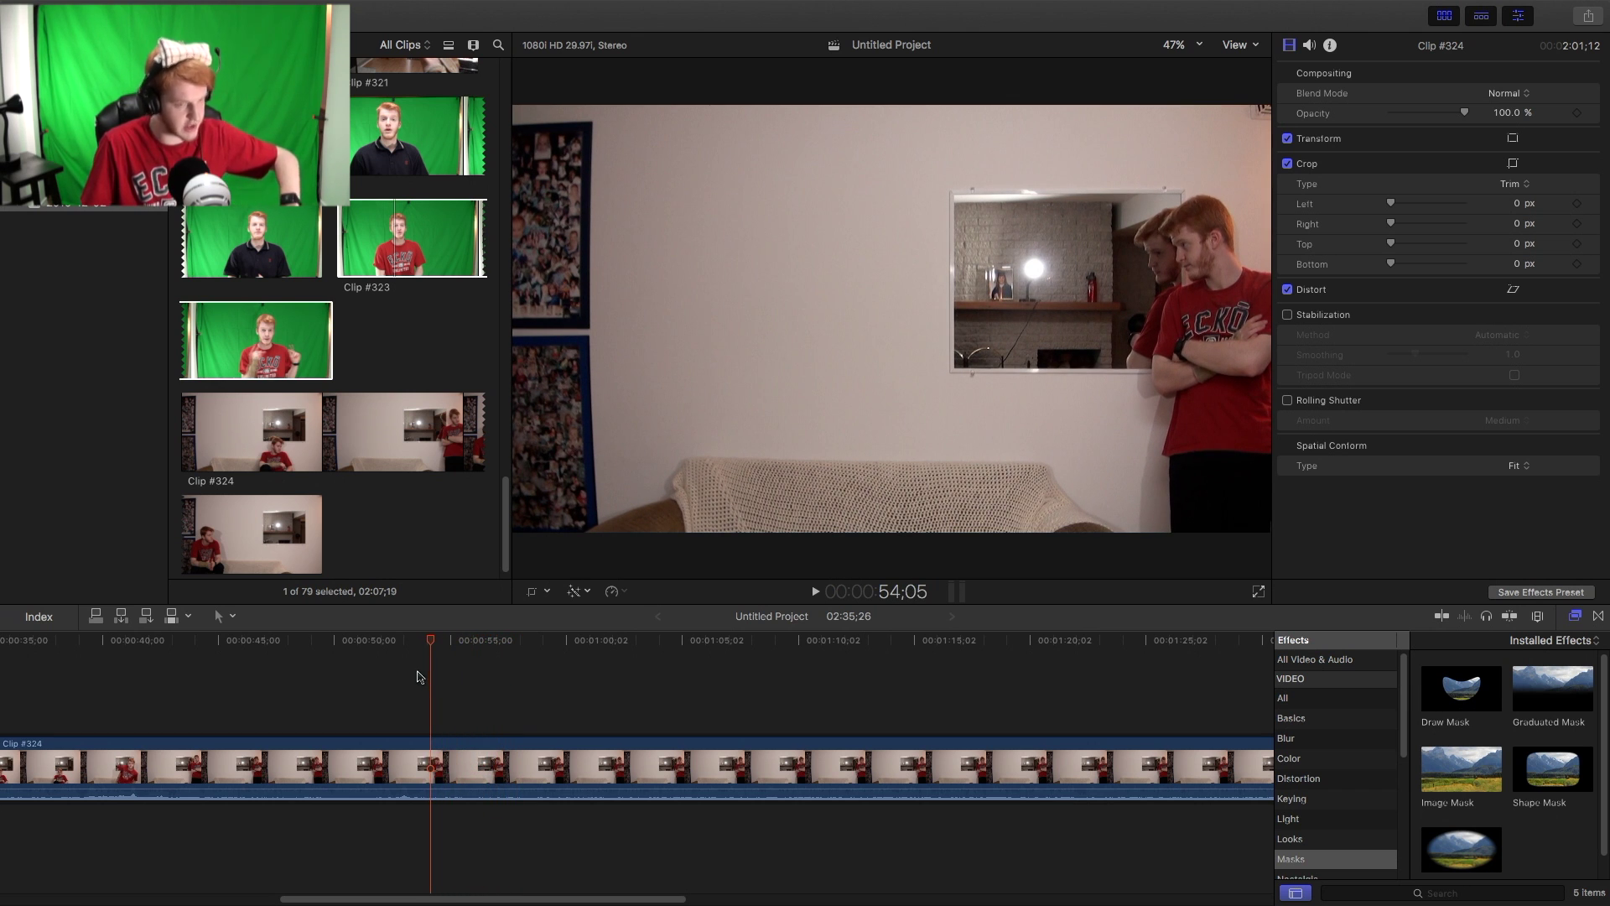
pyautogui.press('super+b')
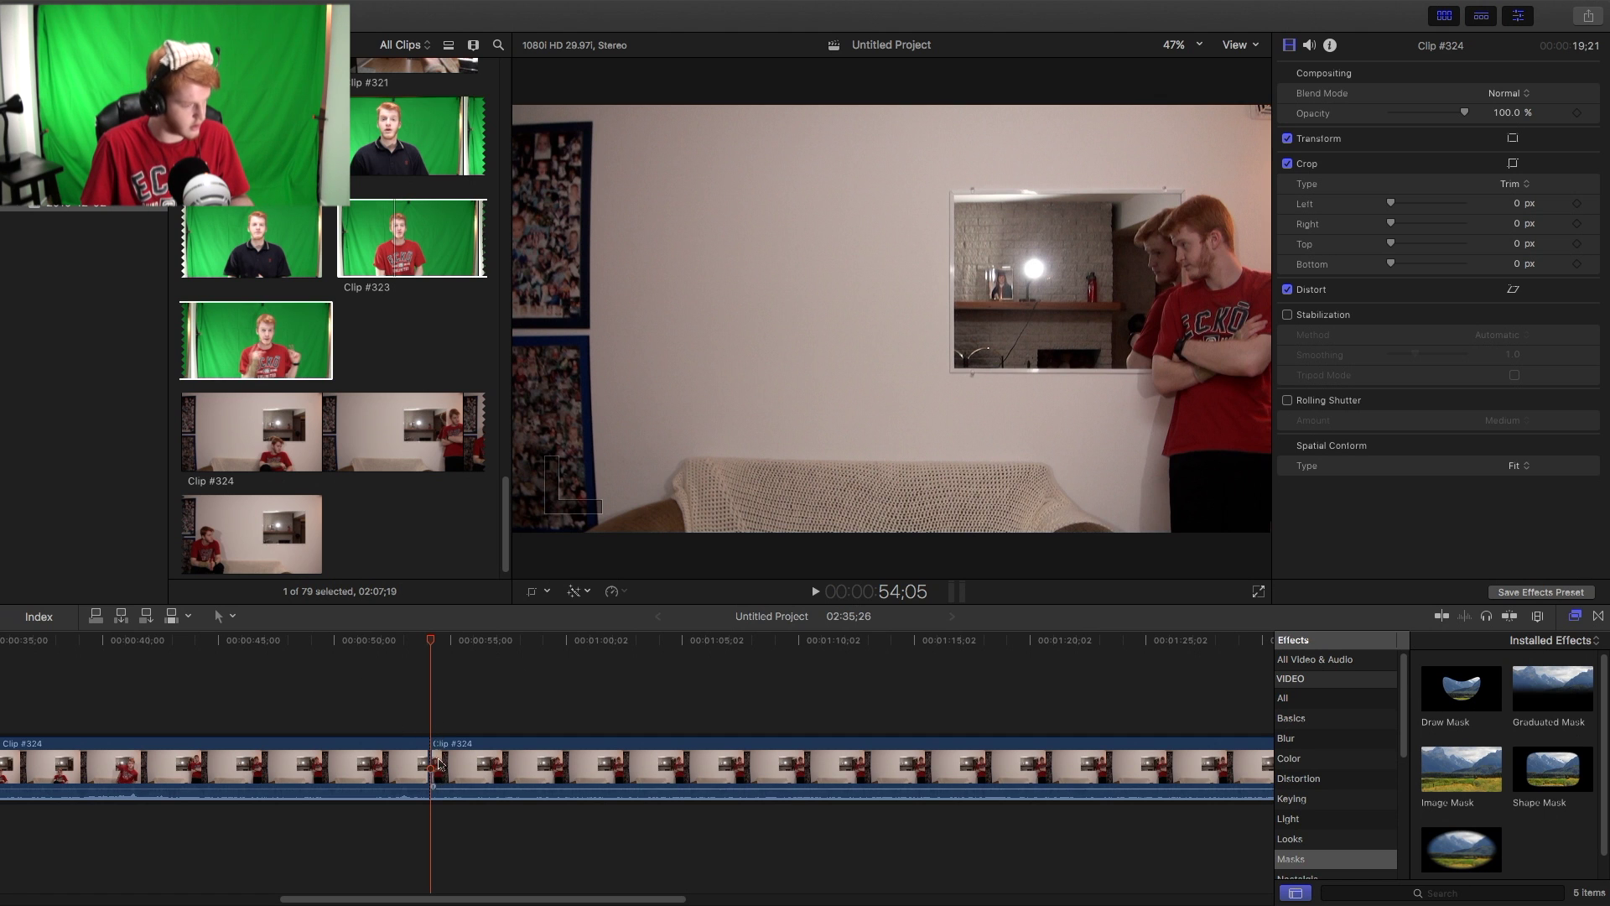
# - Delete the middle segment between the cuts at 34;14 and 54;05
pyautogui.moveTo(428, 644); pyautogui.dragTo(600, 643)
pyautogui.hscroll(-10, 560, 755)
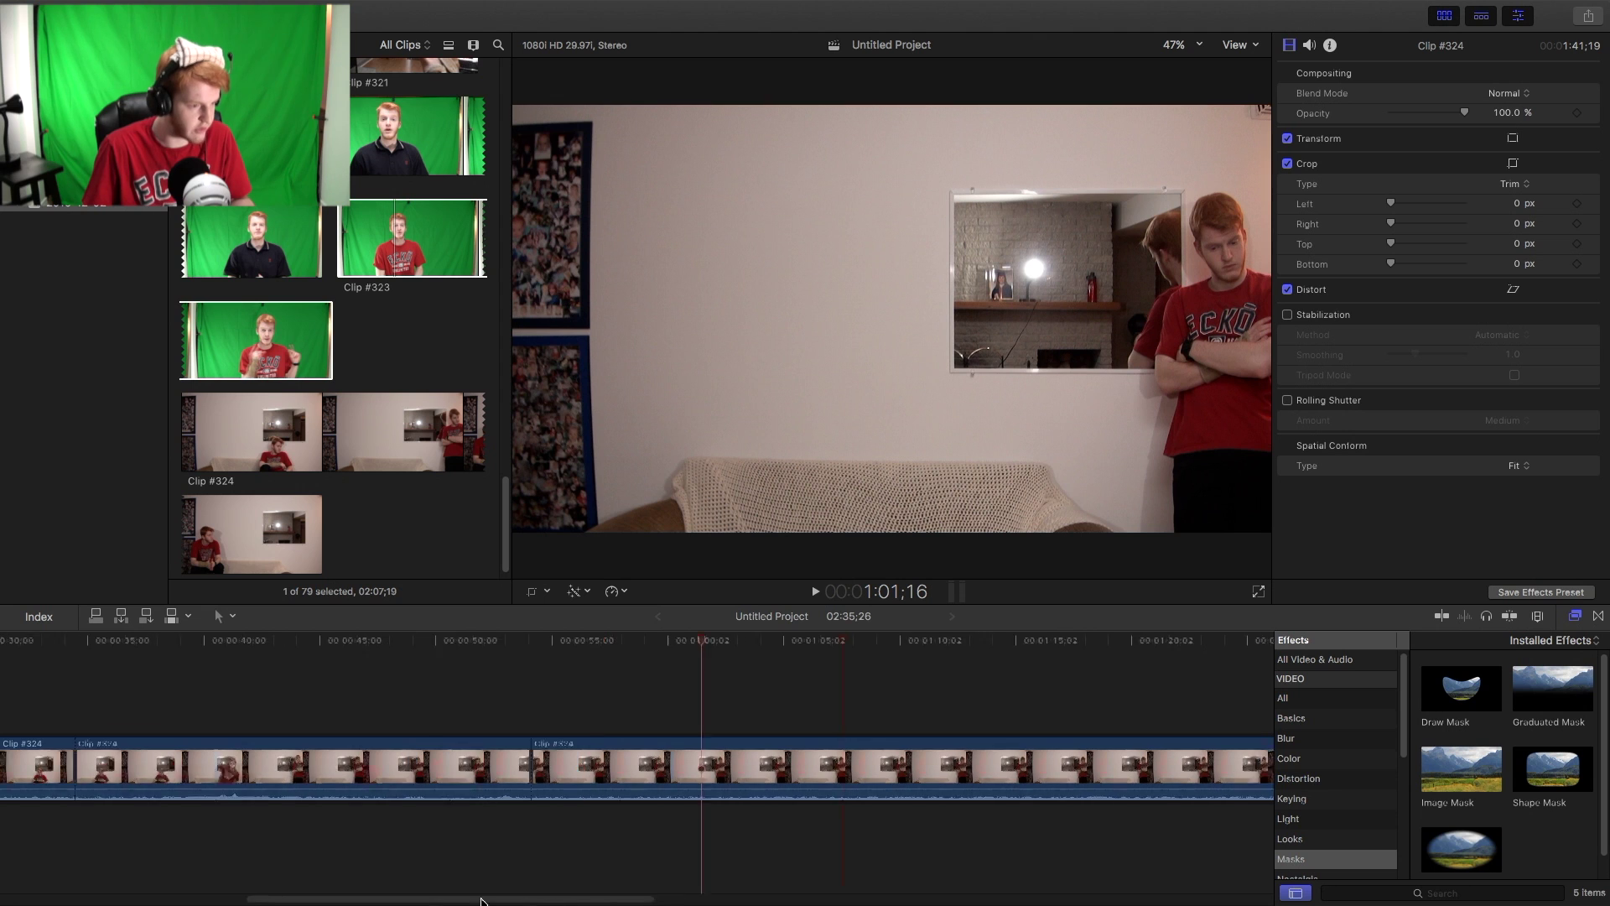
pyautogui.click(572, 792)
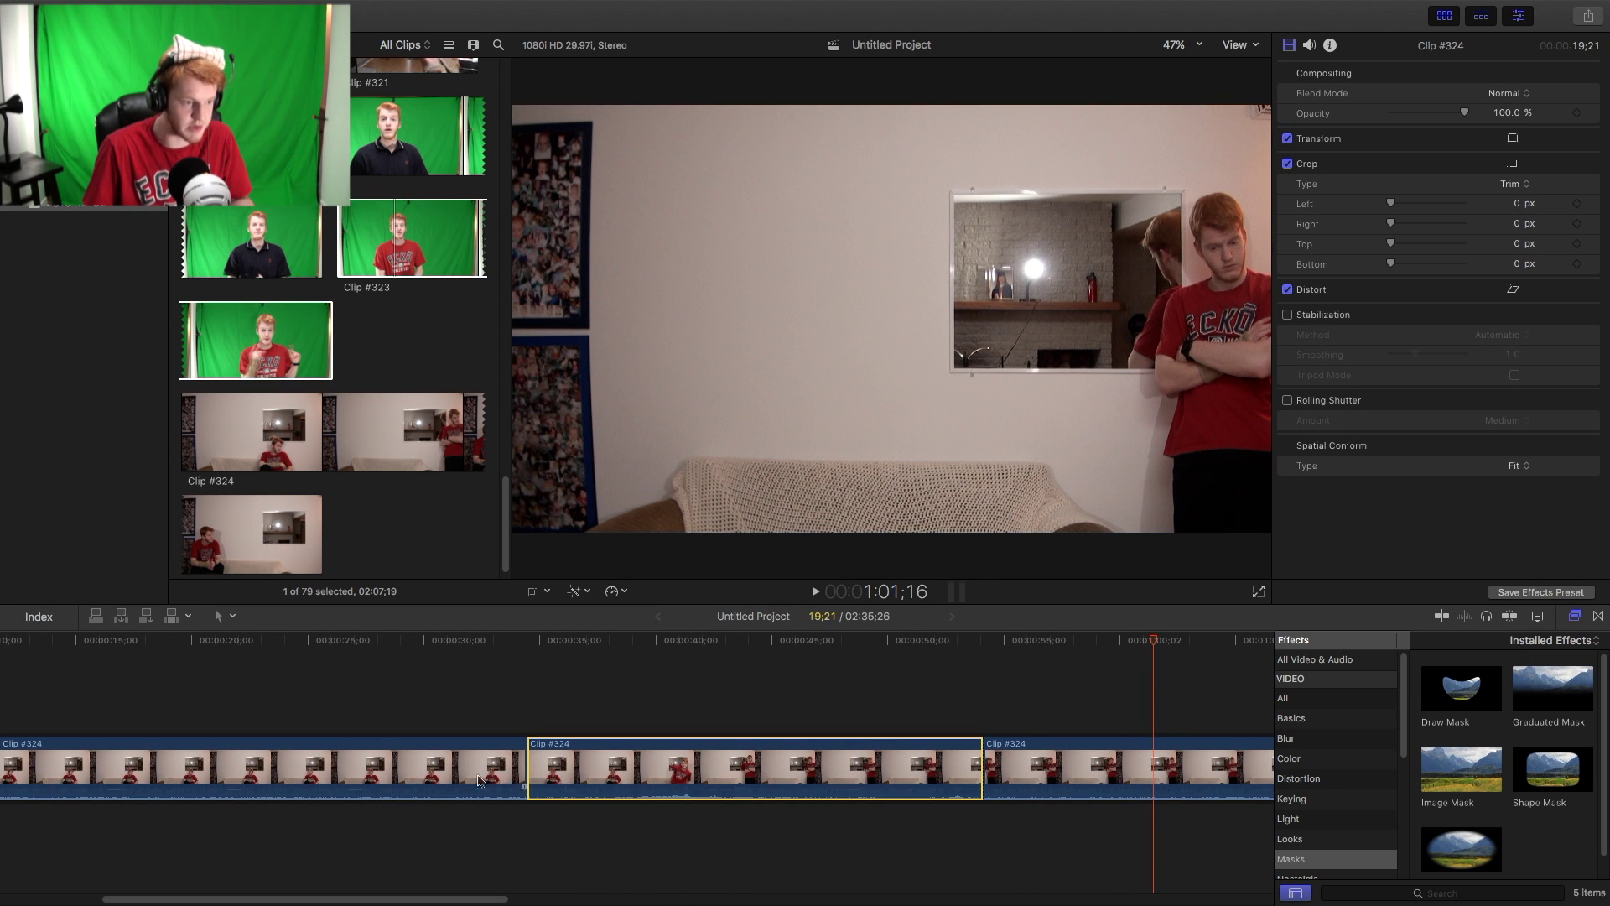
pyautogui.press('Delete')
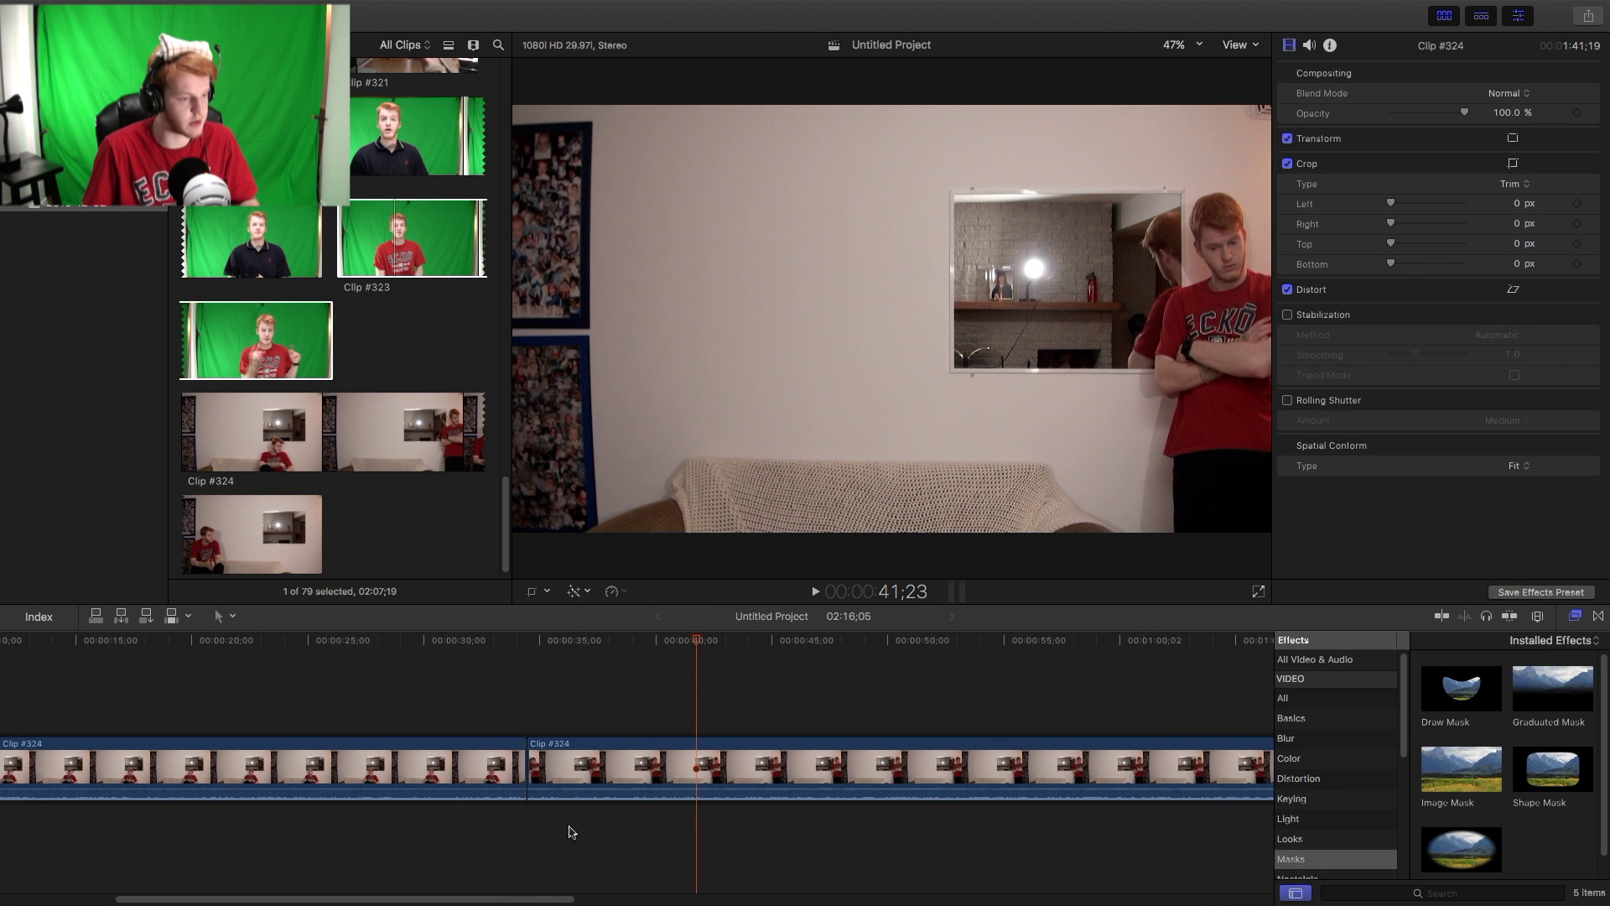
# - Split the standing shot at 1:07;24 and remove the transition footage up to where the man sits beside the wall photos
pyautogui.moveTo(532, 898); pyautogui.dragTo(612, 898)
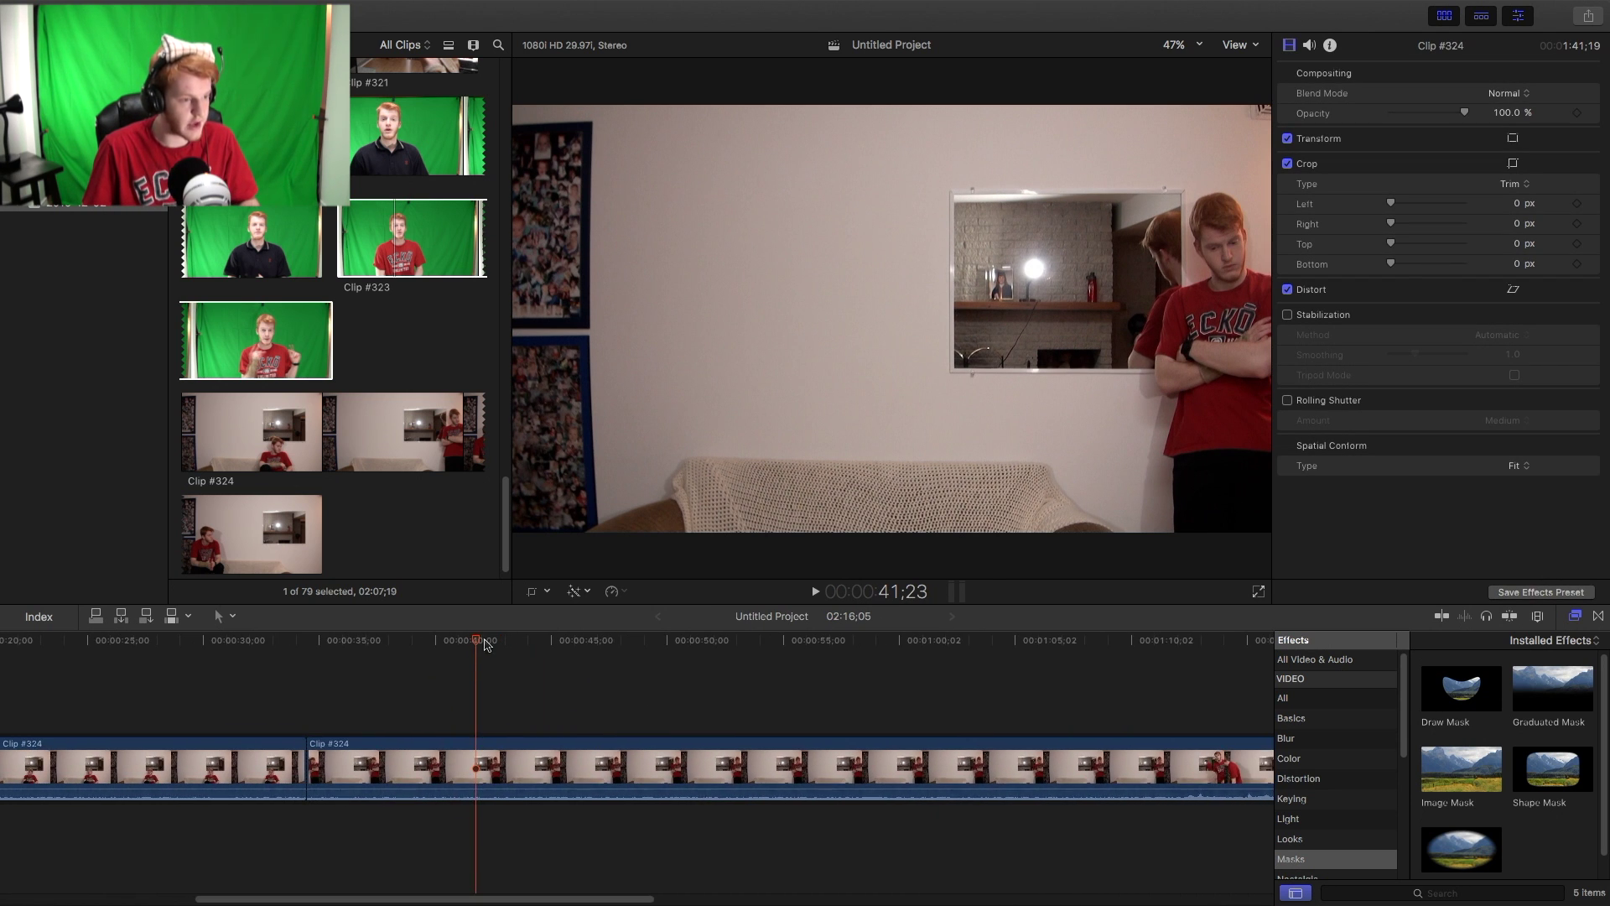
pyautogui.moveTo(477, 644); pyautogui.dragTo(1081, 662)
pyautogui.press('super+b')
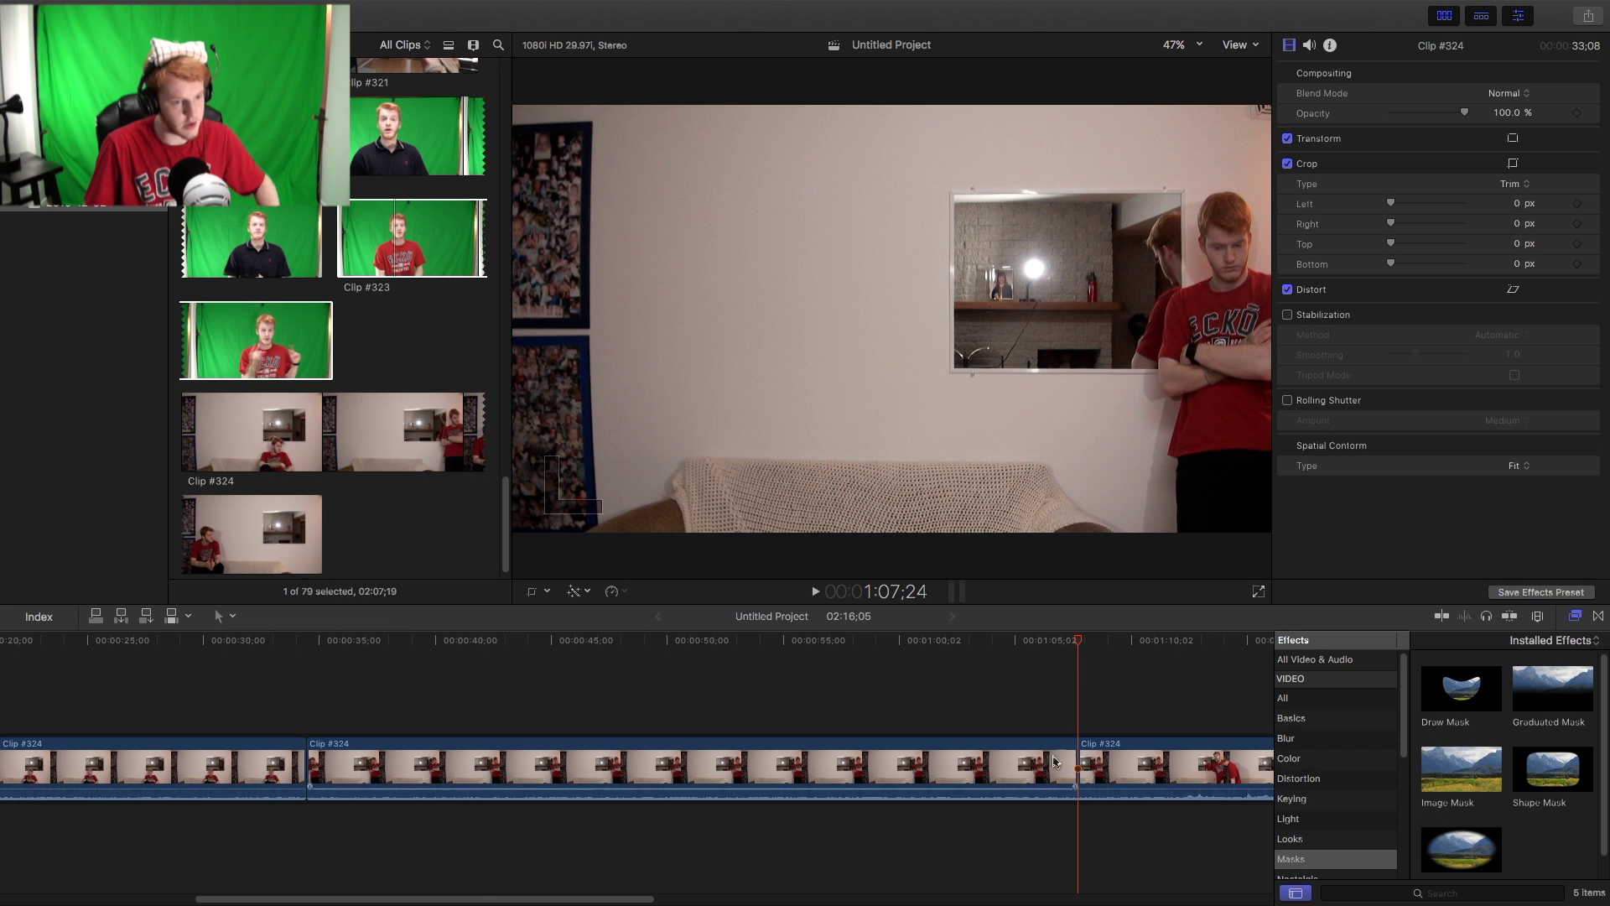
pyautogui.moveTo(501, 898); pyautogui.dragTo(793, 899)
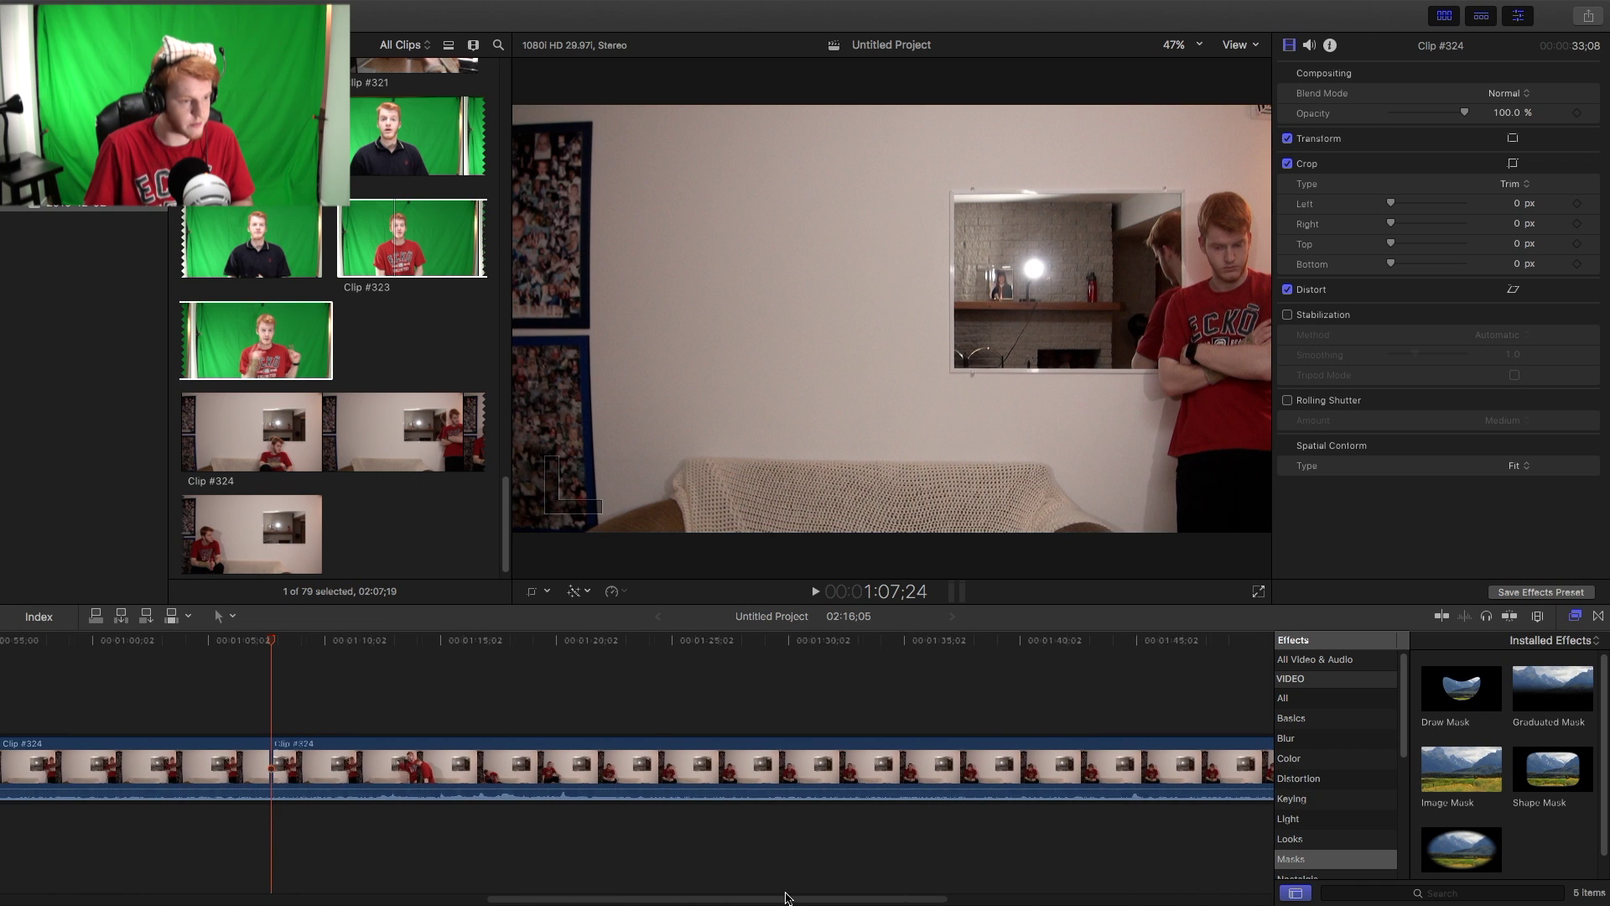
pyautogui.moveTo(285, 663); pyautogui.dragTo(404, 655)
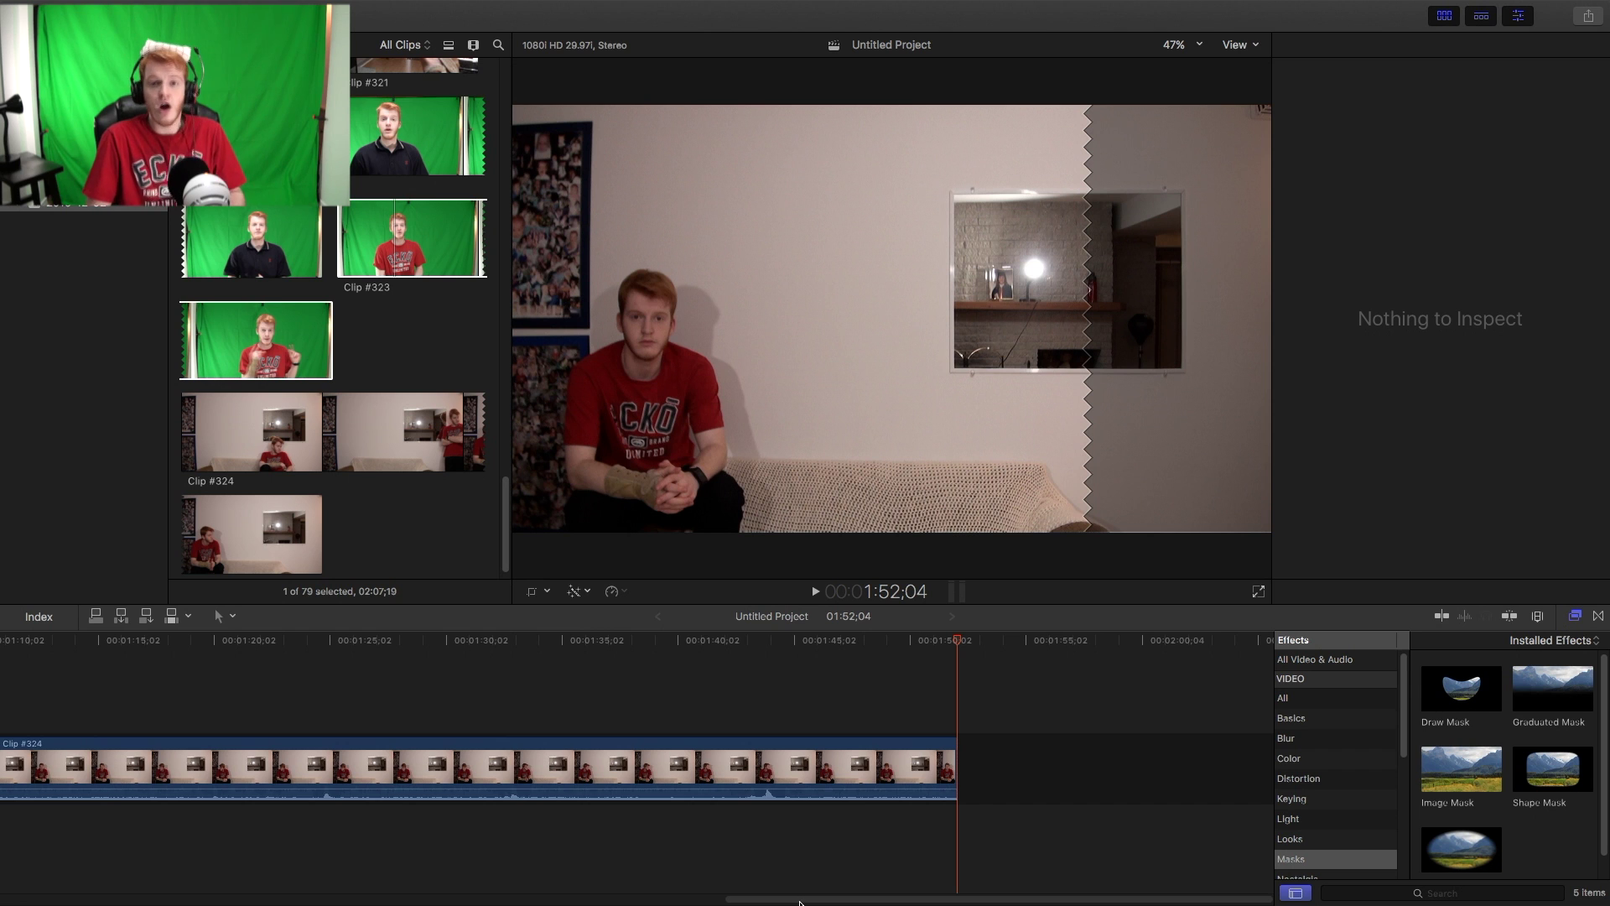
# - Stack the last segment, with the man seated beside the wall photos, above the first clip, aligned to the start of the timeline
pyautogui.moveTo(799, 901); pyautogui.dragTo(646, 900)
pyautogui.moveTo(763, 767); pyautogui.dragTo(751, 877)
pyautogui.hscroll(-5, 752, 877)
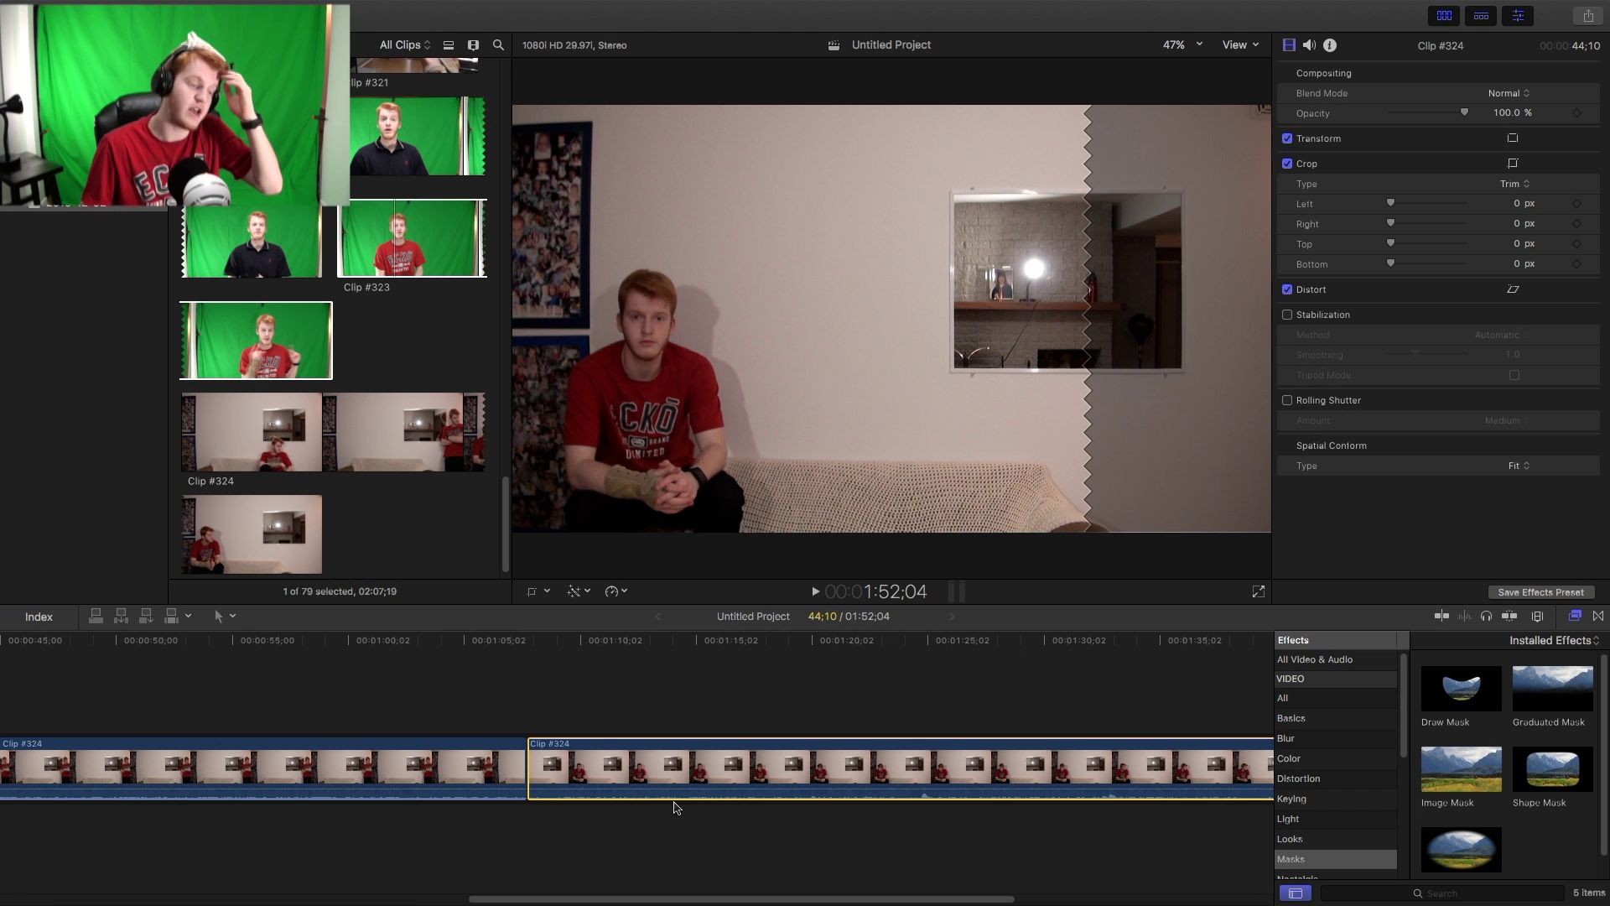
pyautogui.moveTo(676, 792); pyautogui.dragTo(470, 687)
pyautogui.hscroll(-5, 587, 771)
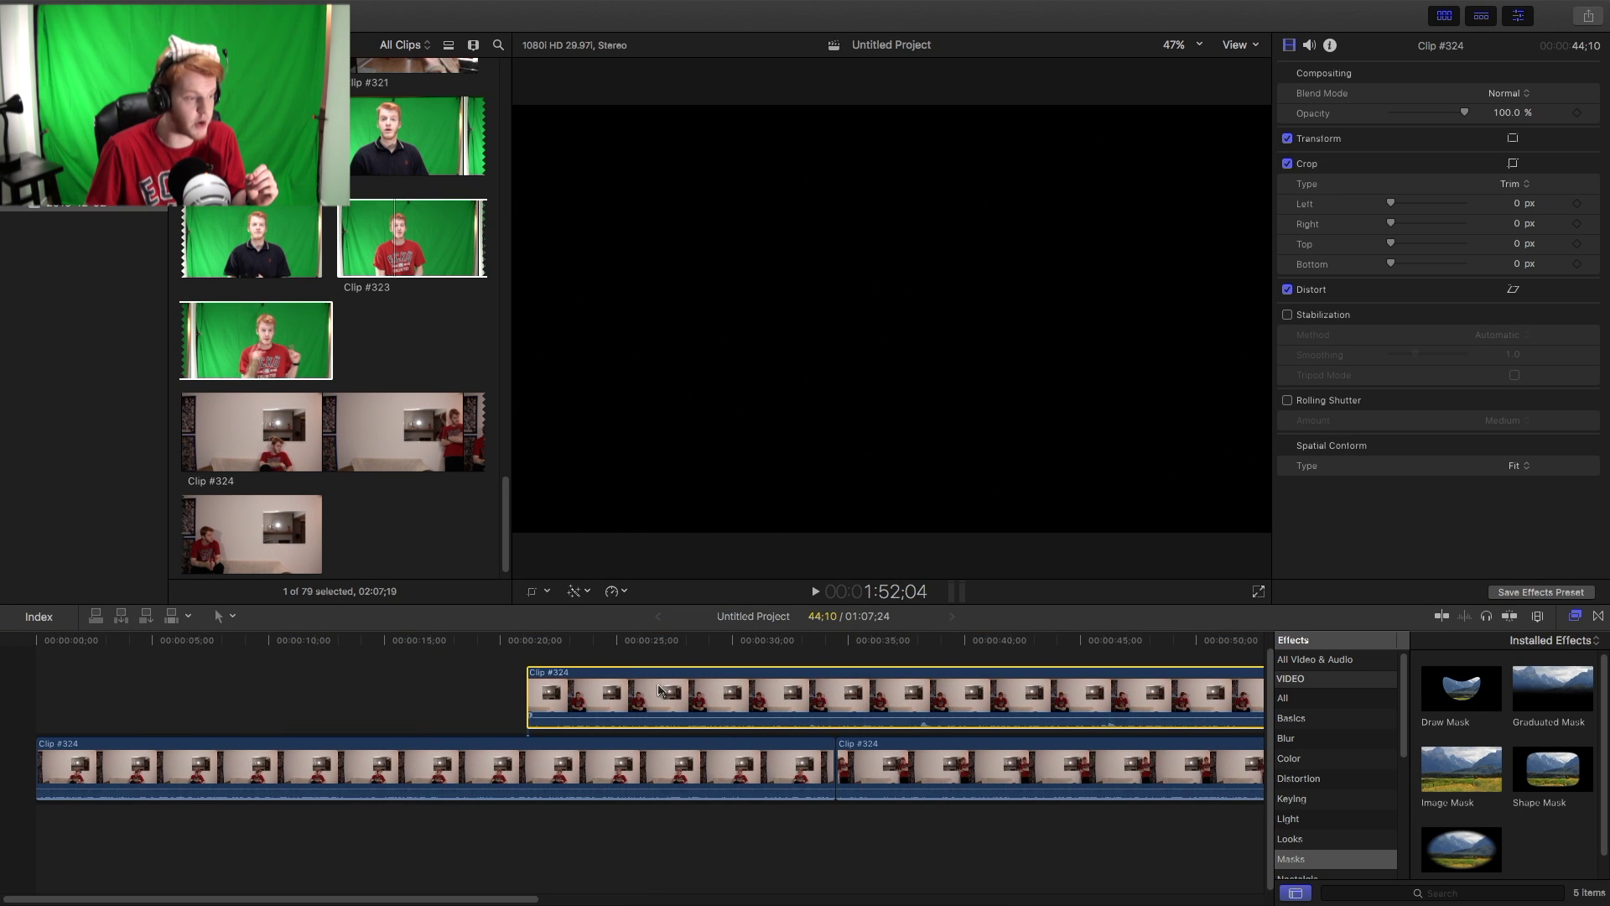
pyautogui.moveTo(648, 701); pyautogui.dragTo(157, 701)
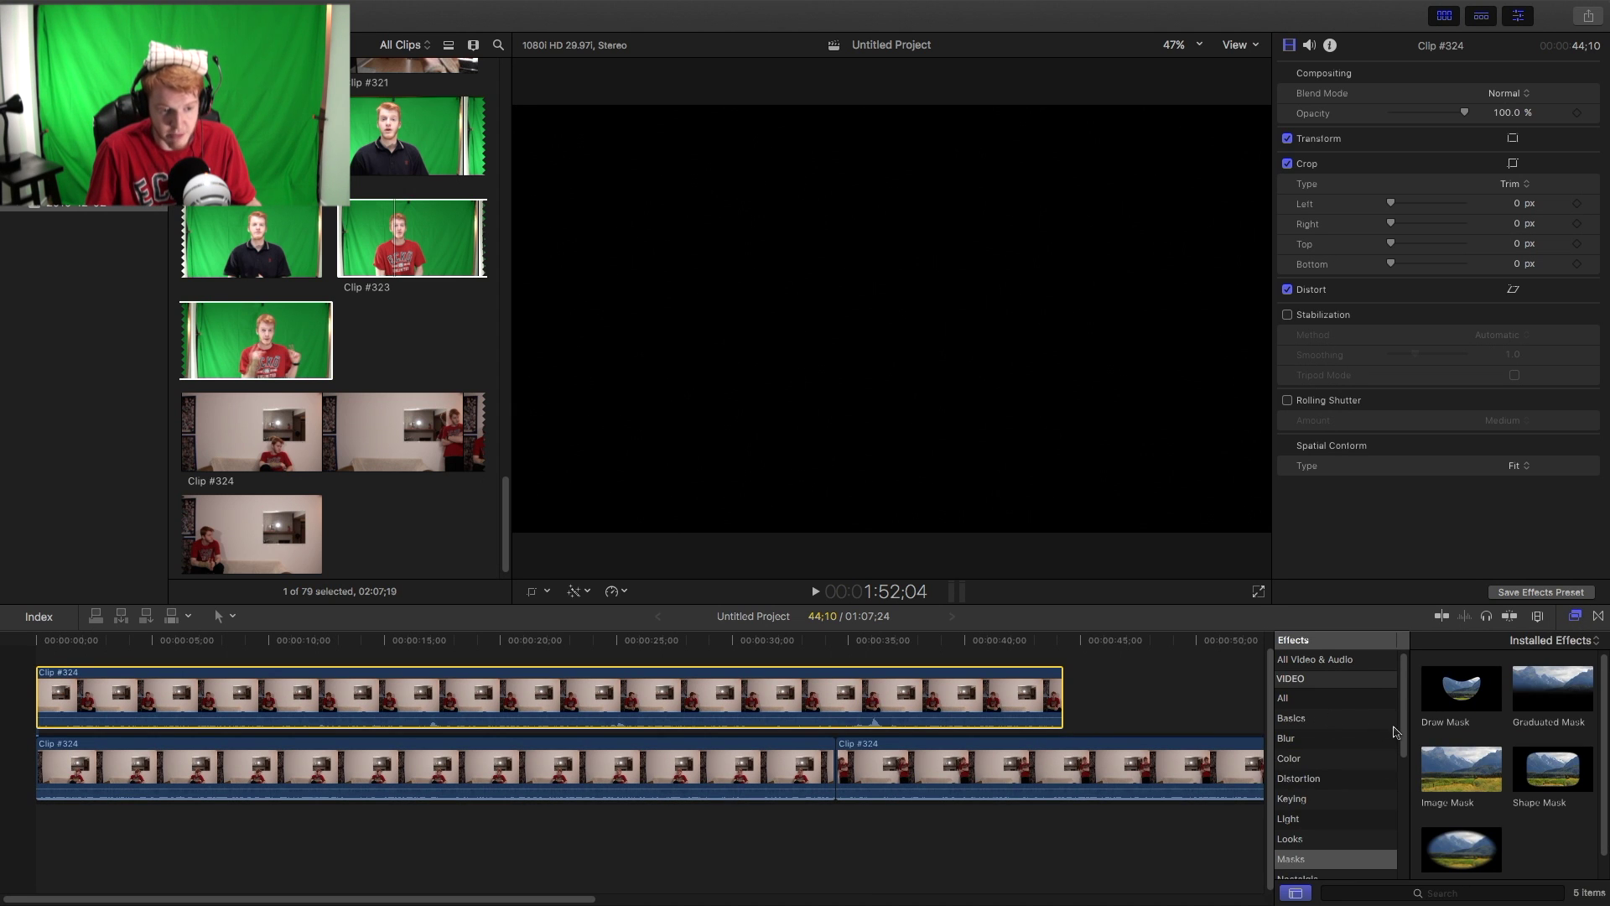
# - Apply the Draw Mask effect to the upper clip and keep that clip selected
pyautogui.scroll(-3, 1351, 694)
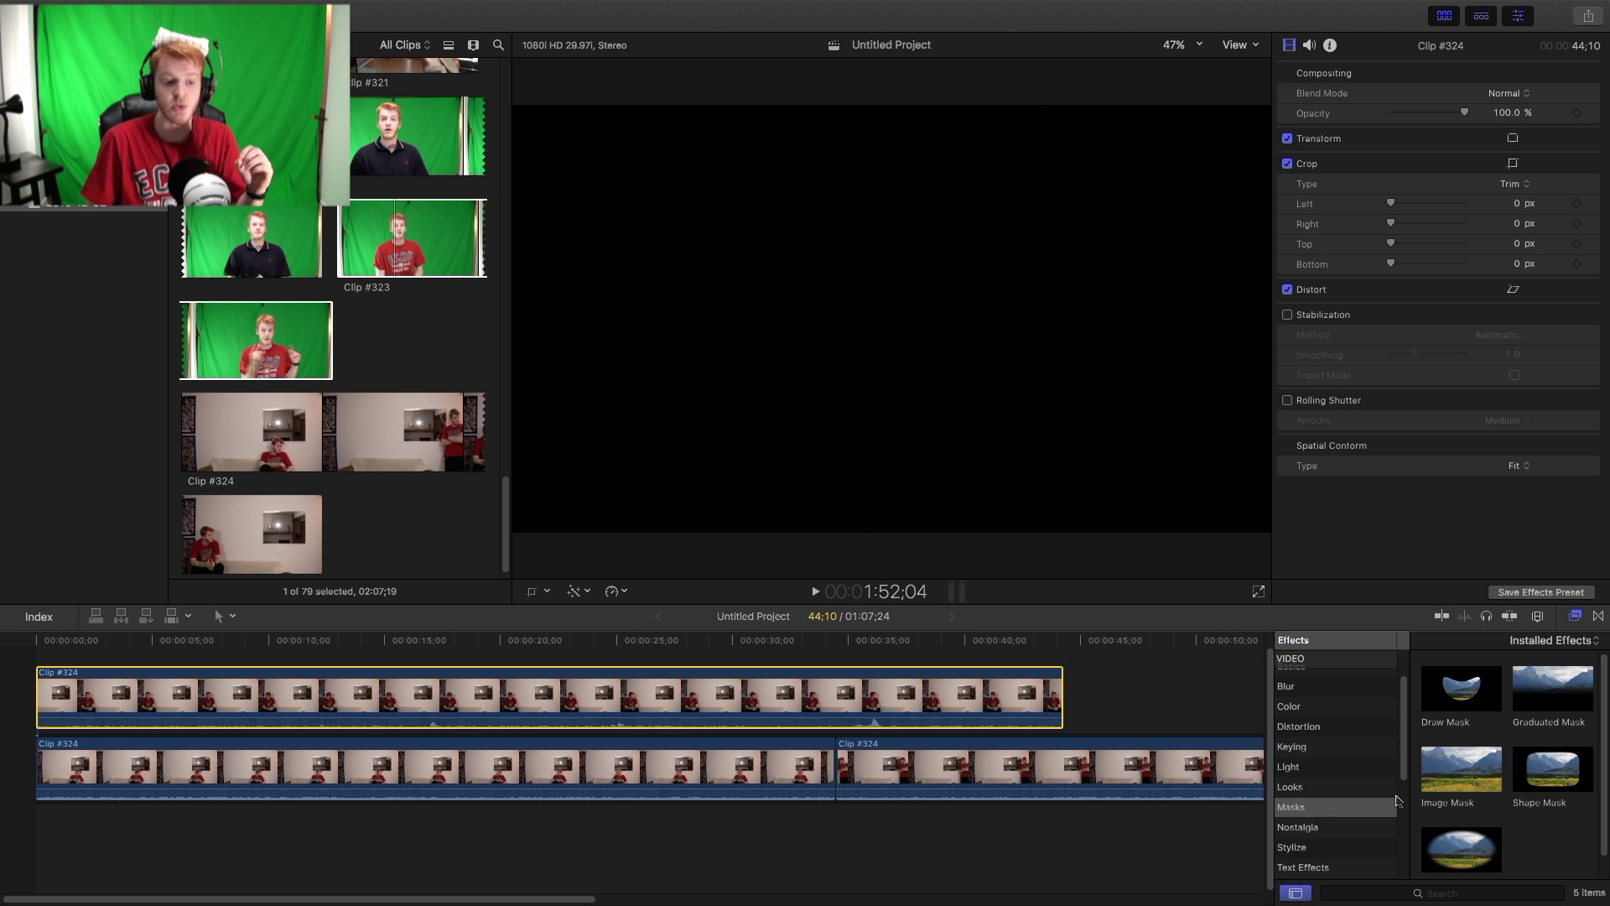
pyautogui.click(1469, 696)
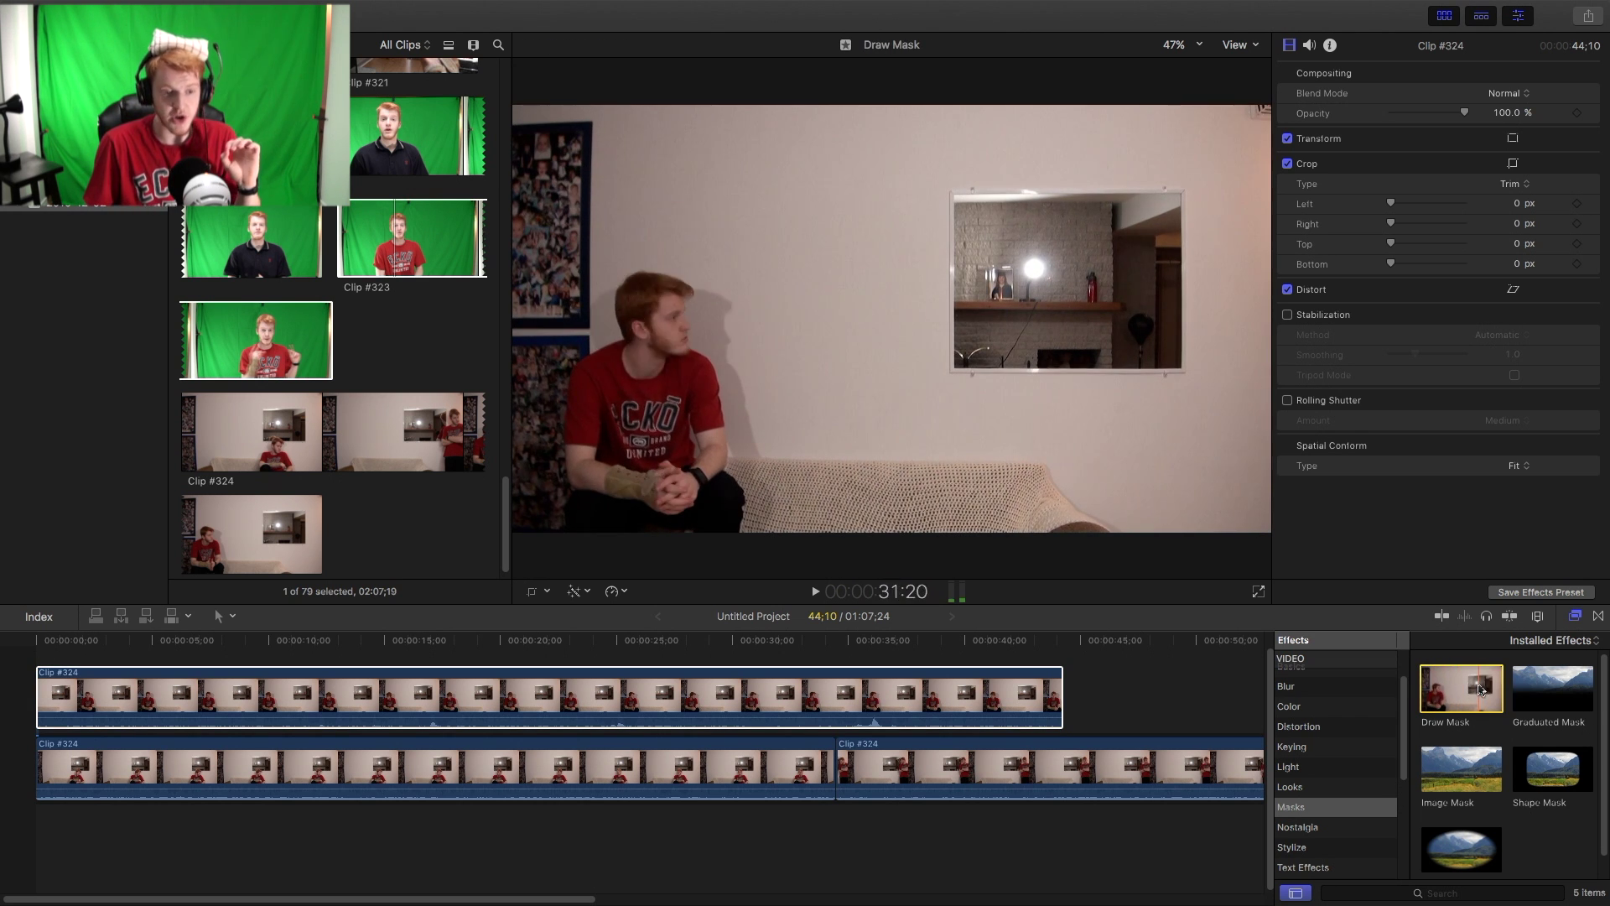
pyautogui.moveTo(1466, 693)
pyautogui.mouseDown()
pyautogui.moveTo(1246, 759)
pyautogui.moveTo(847, 759)
pyautogui.moveTo(560, 714)
pyautogui.moveTo(526, 683)
pyautogui.mouseUp()
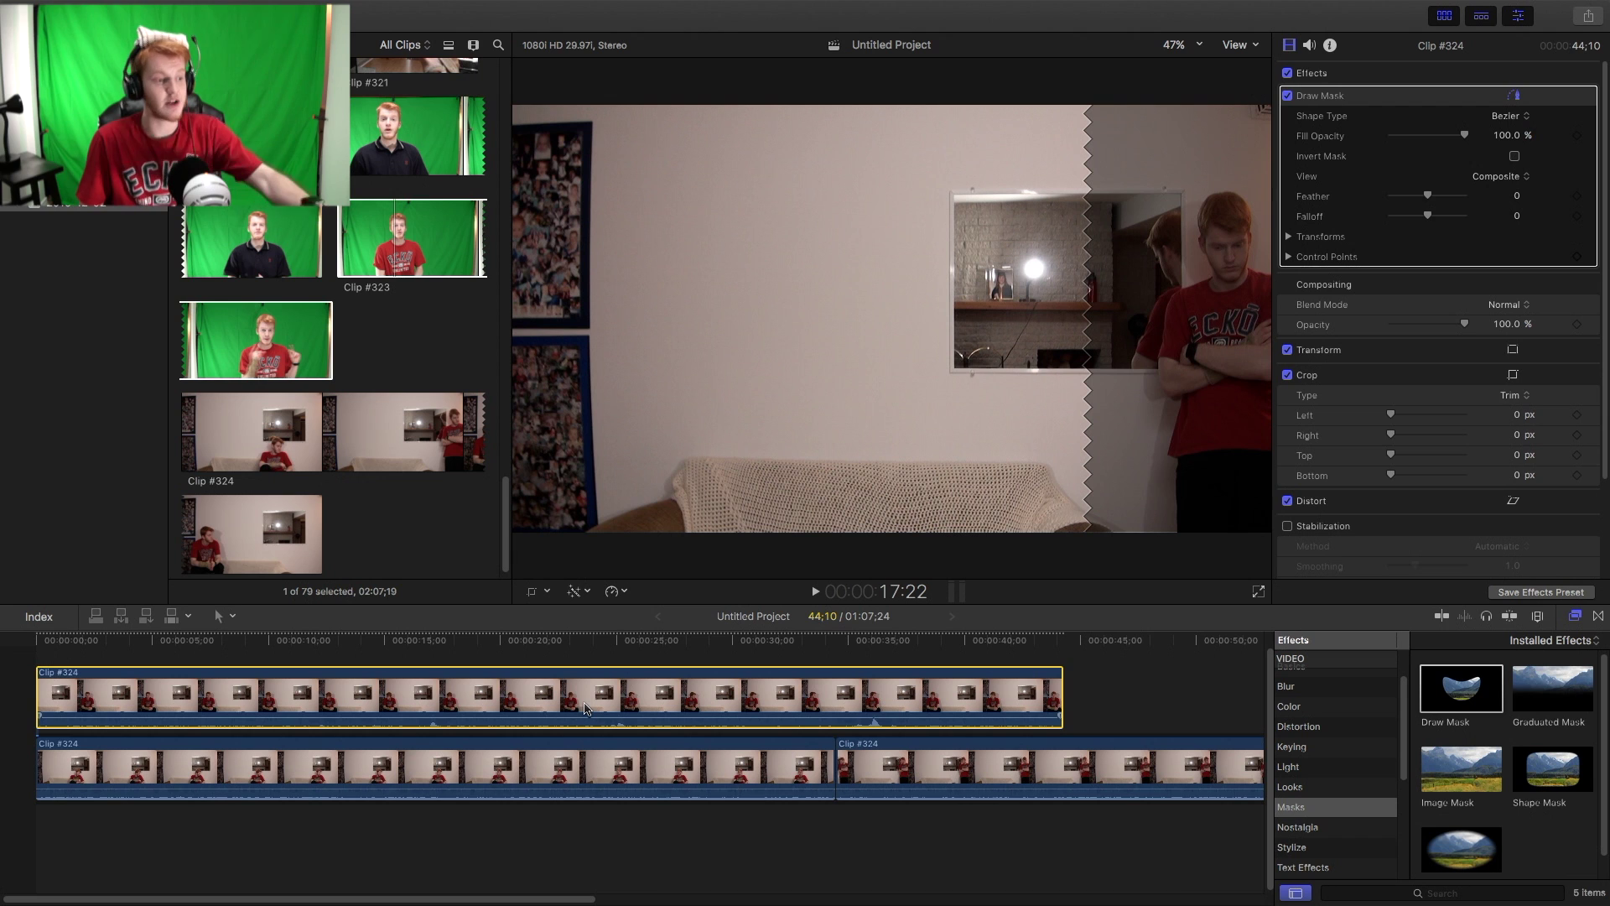
pyautogui.click(457, 767)
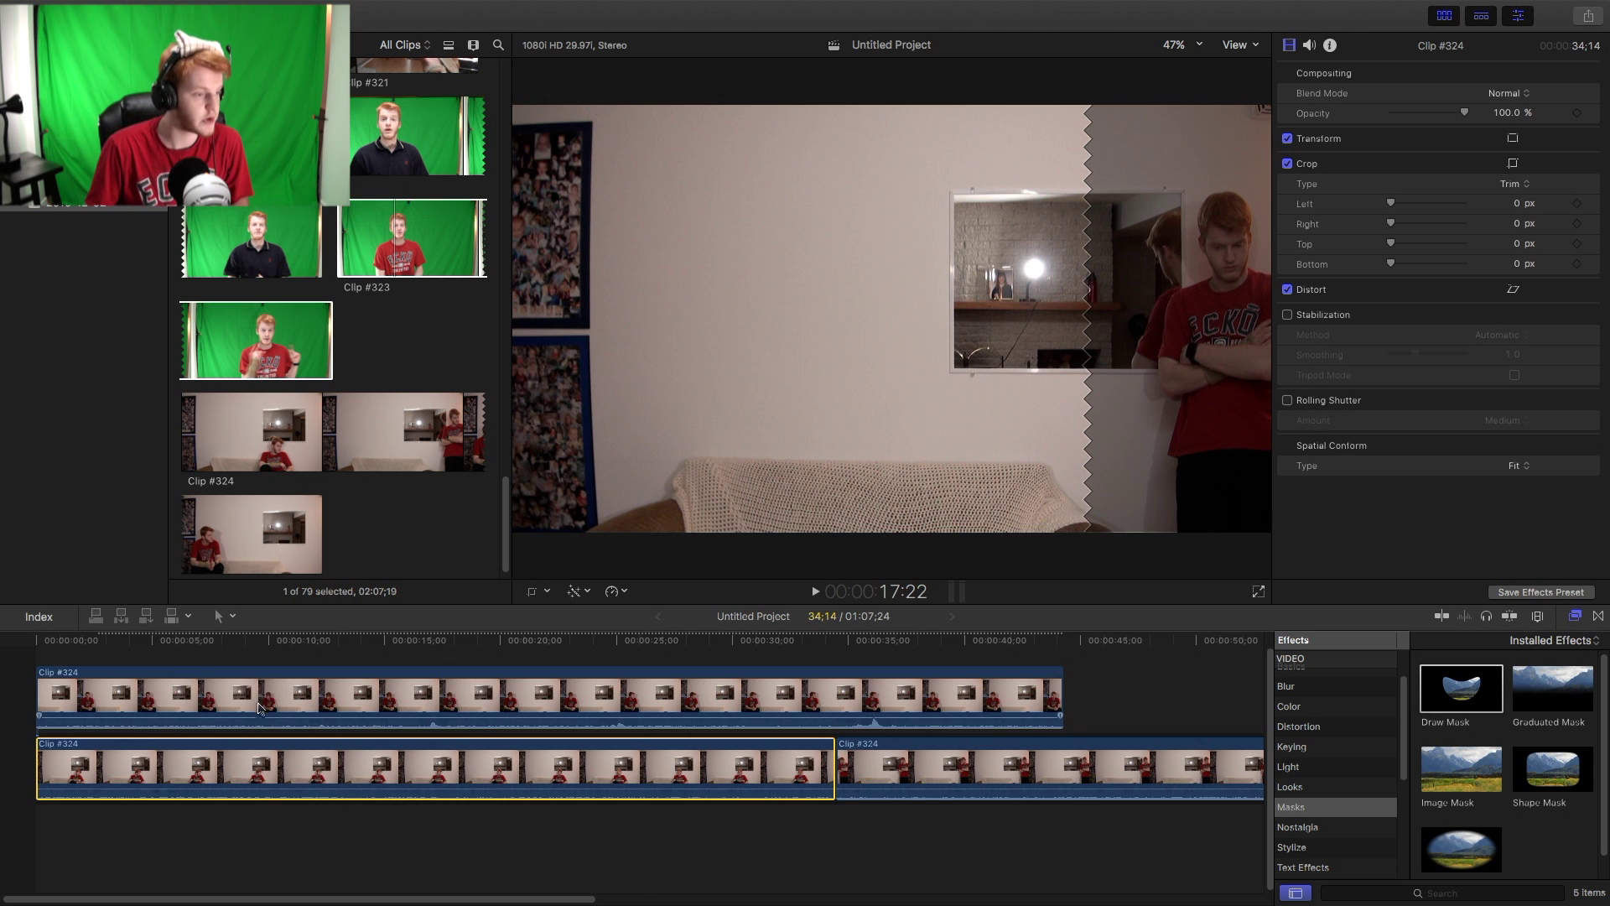
pyautogui.click(766, 709)
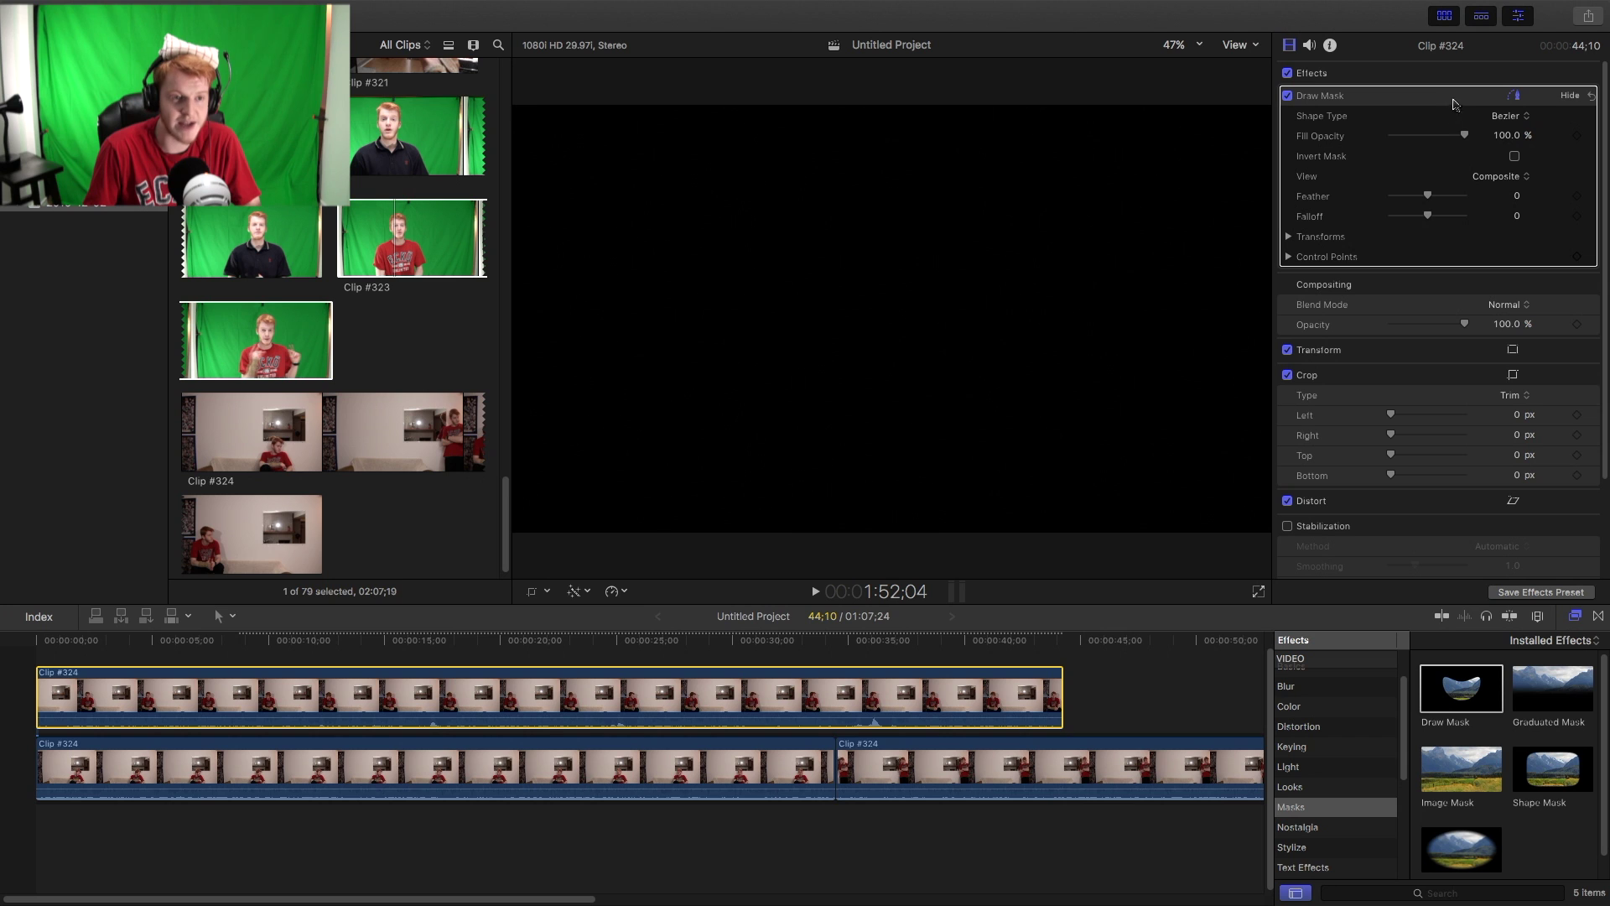
# - At 1;05, draw the mask's edge from below the sofa up the wall just outside the seated man's shadow, ending above the frame
pyautogui.click(241, 650)
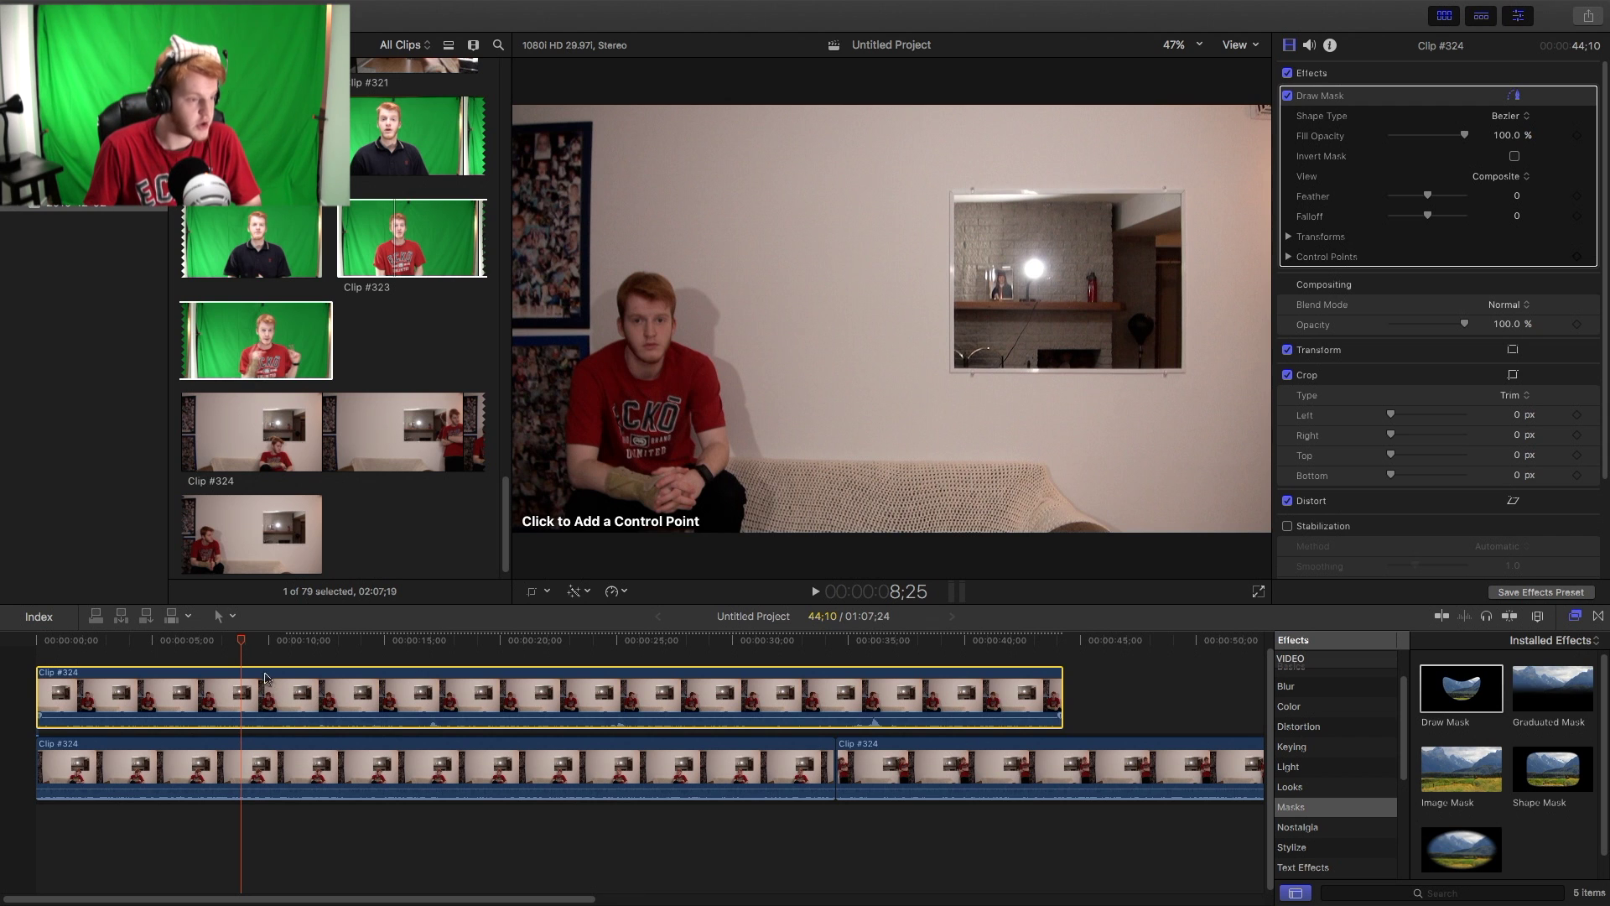
pyautogui.moveTo(155, 644); pyautogui.dragTo(63, 642)
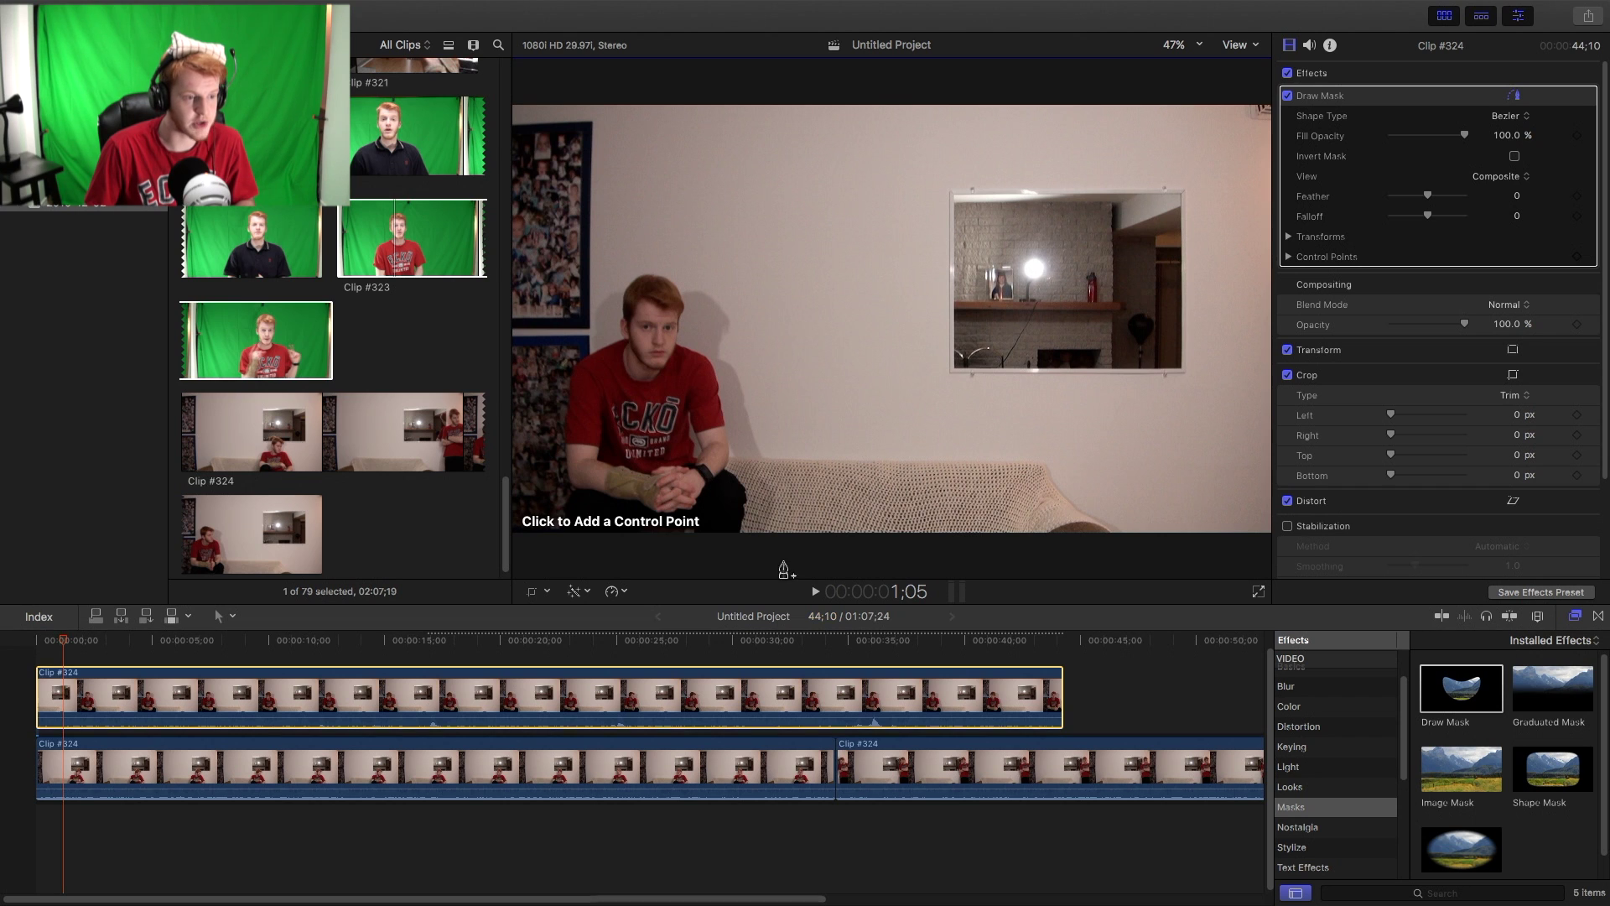
pyautogui.moveTo(784, 530); pyautogui.dragTo(785, 499)
pyautogui.click(778, 458)
pyautogui.click(766, 409)
pyautogui.click(754, 371)
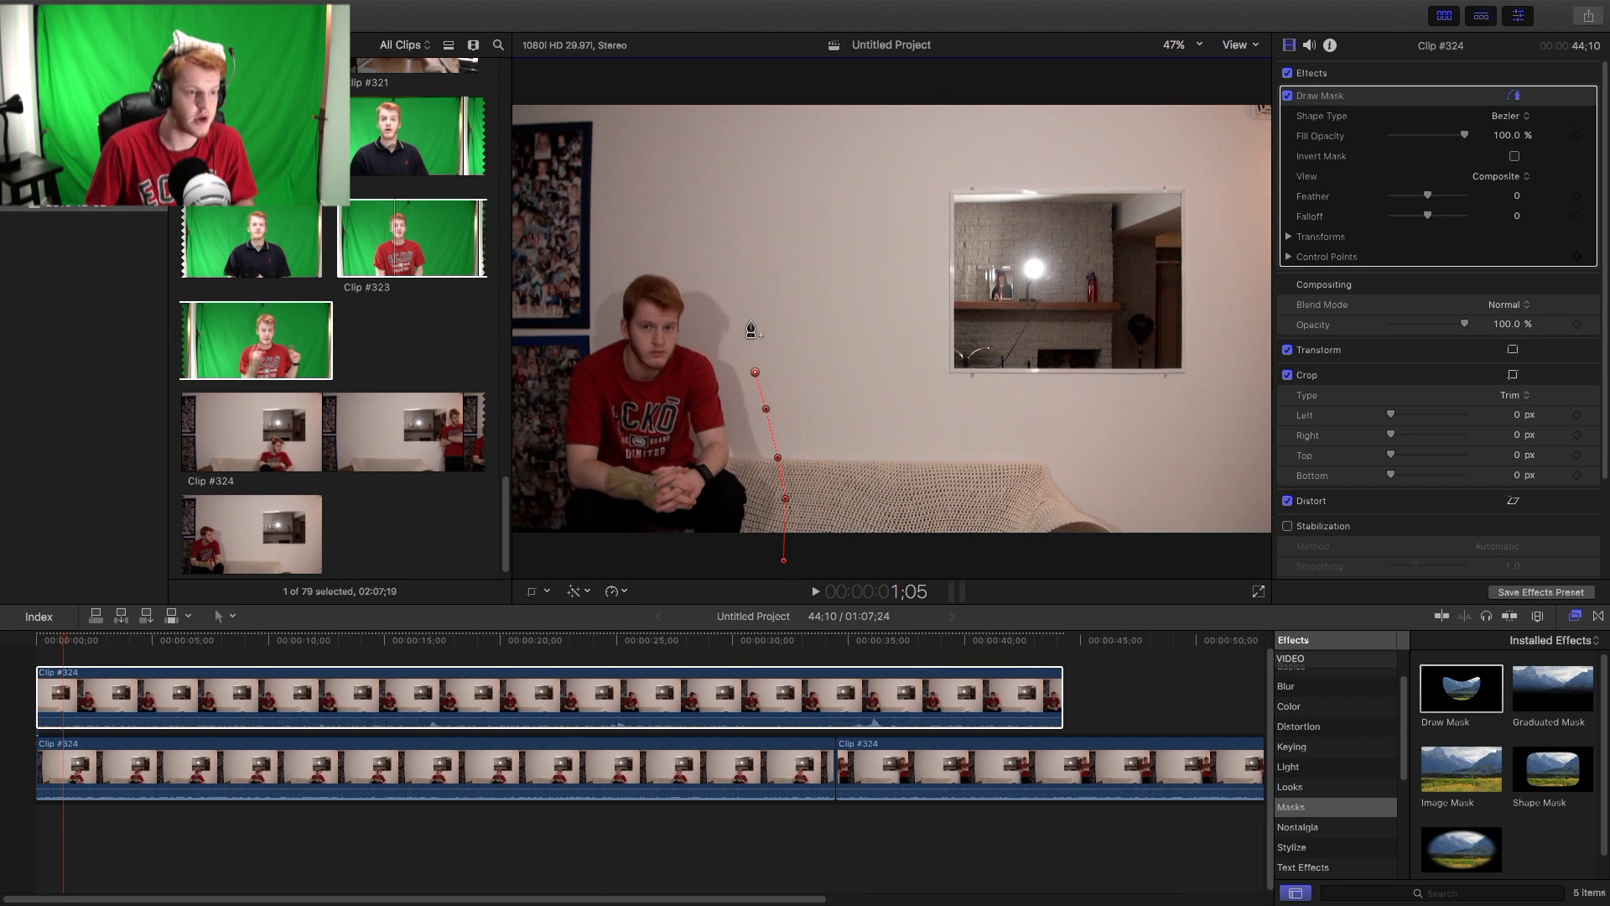
pyautogui.click(751, 320)
pyautogui.click(739, 244)
pyautogui.click(730, 213)
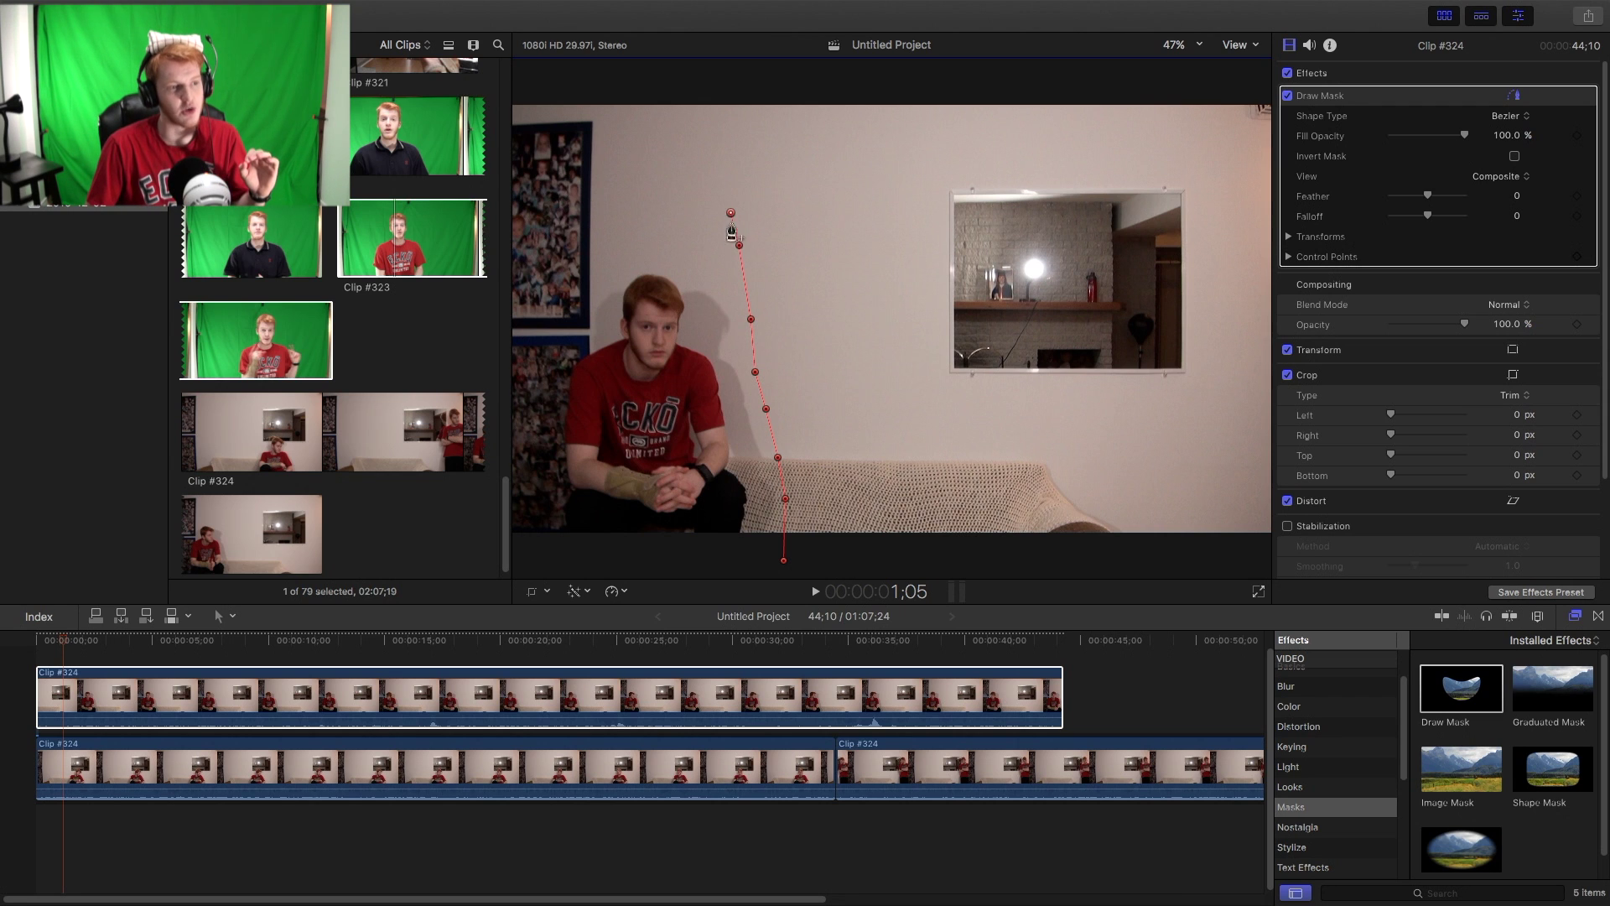
pyautogui.moveTo(717, 169); pyautogui.dragTo(728, 210)
pyautogui.keyDown('super'); pyautogui.click(717, 168); pyautogui.keyUp('super')
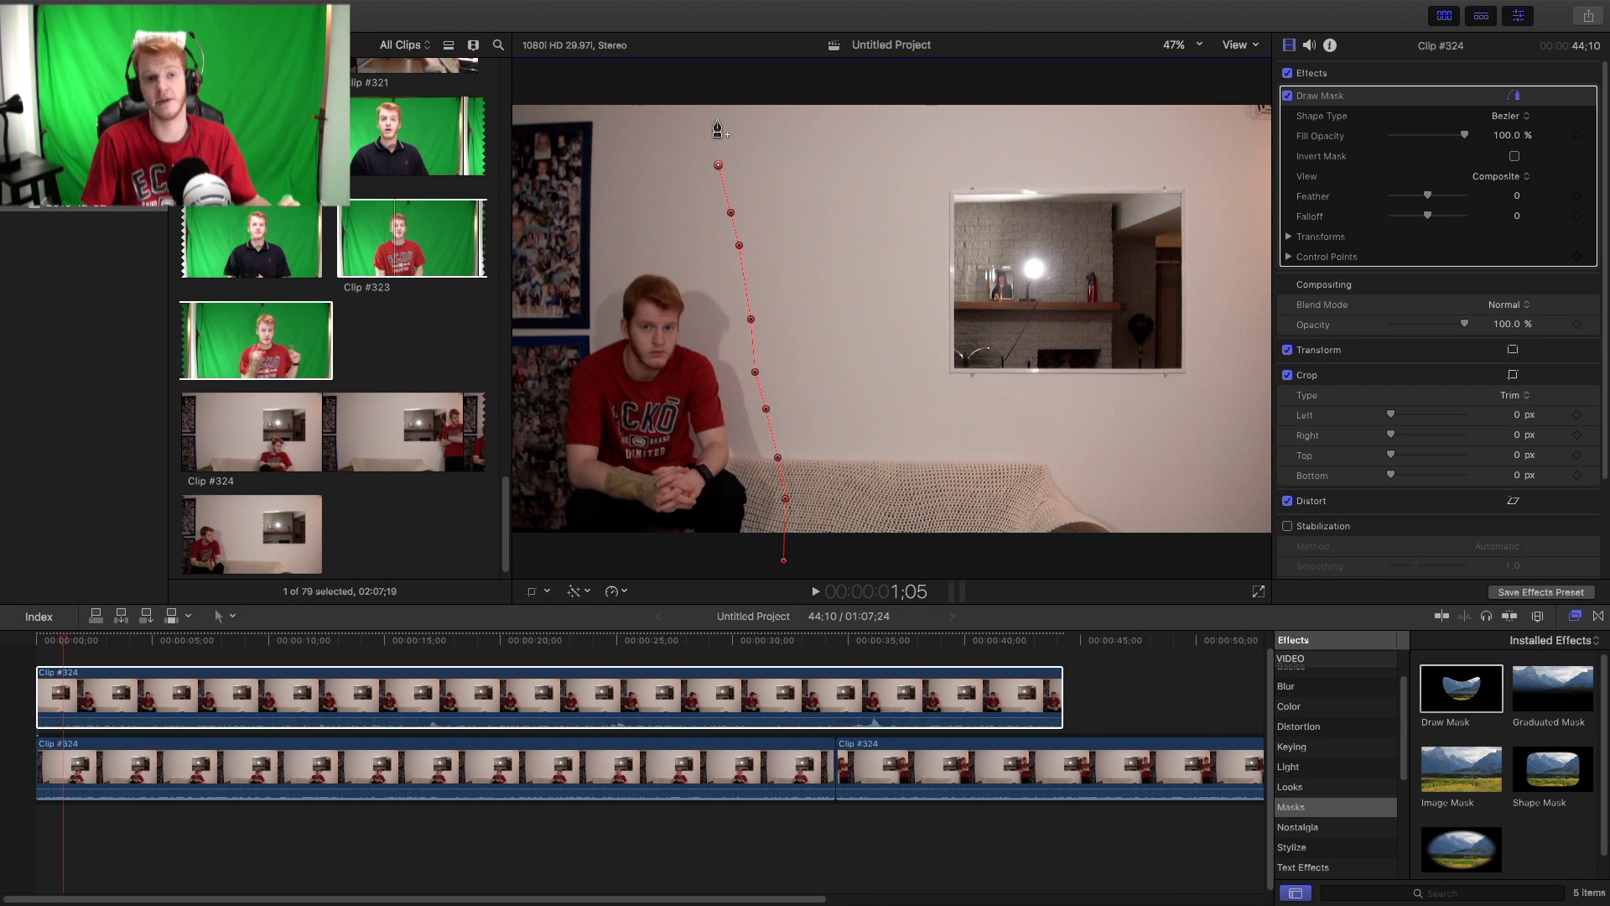
pyautogui.moveTo(702, 99); pyautogui.dragTo(705, 83)
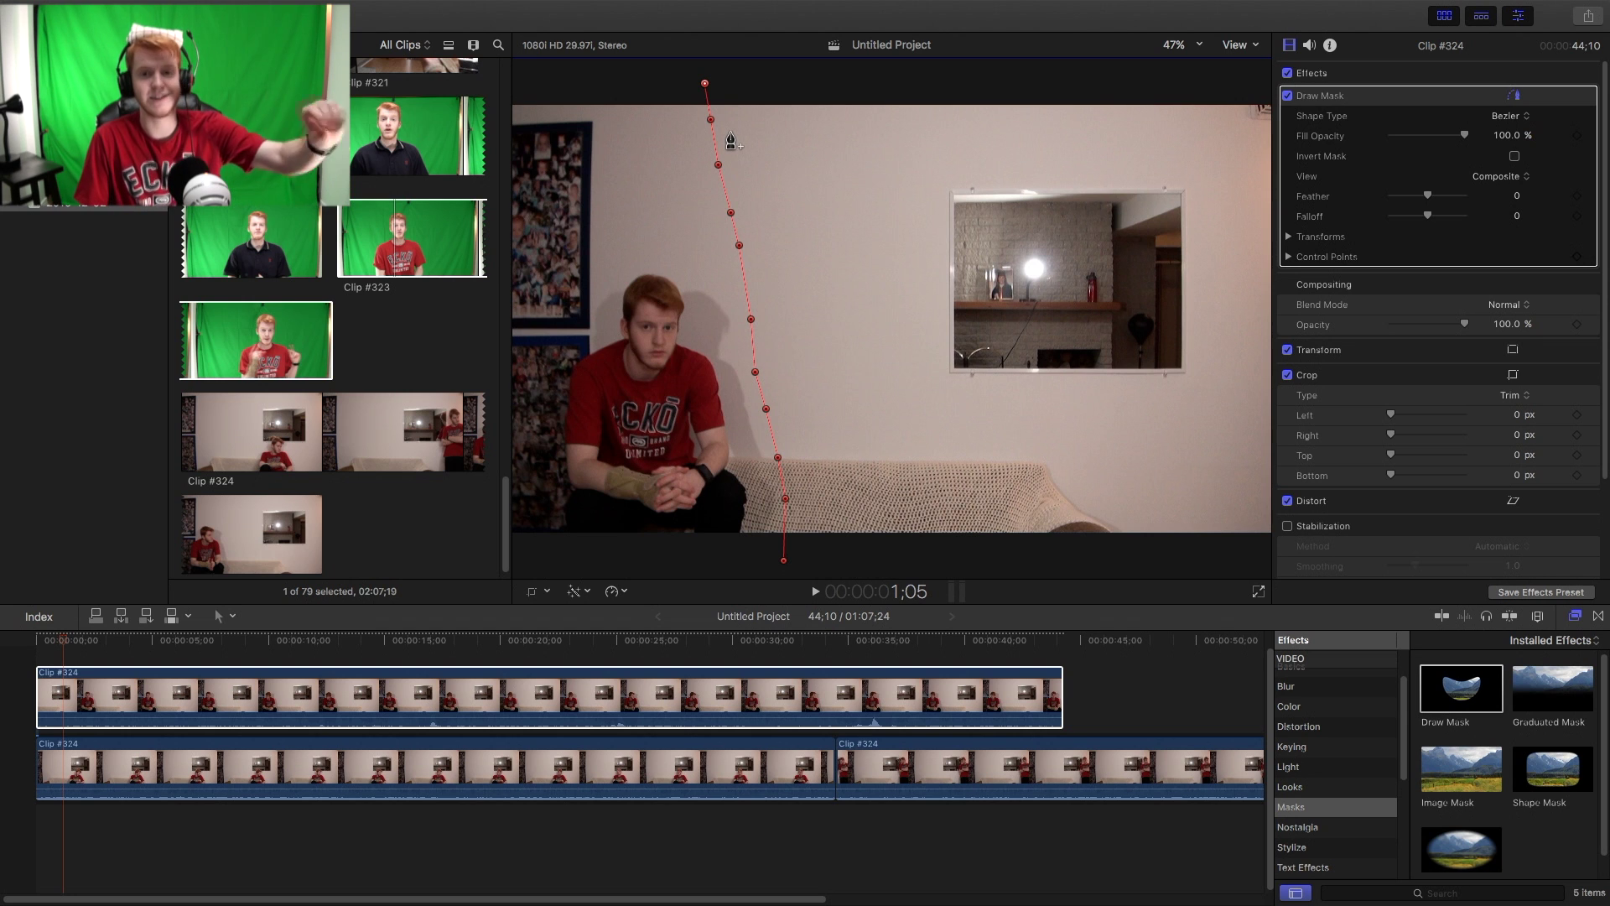
# - Close the mask around the seated man with corner points above and below the frame on the wall-photo side
pyautogui.click(555, 76)
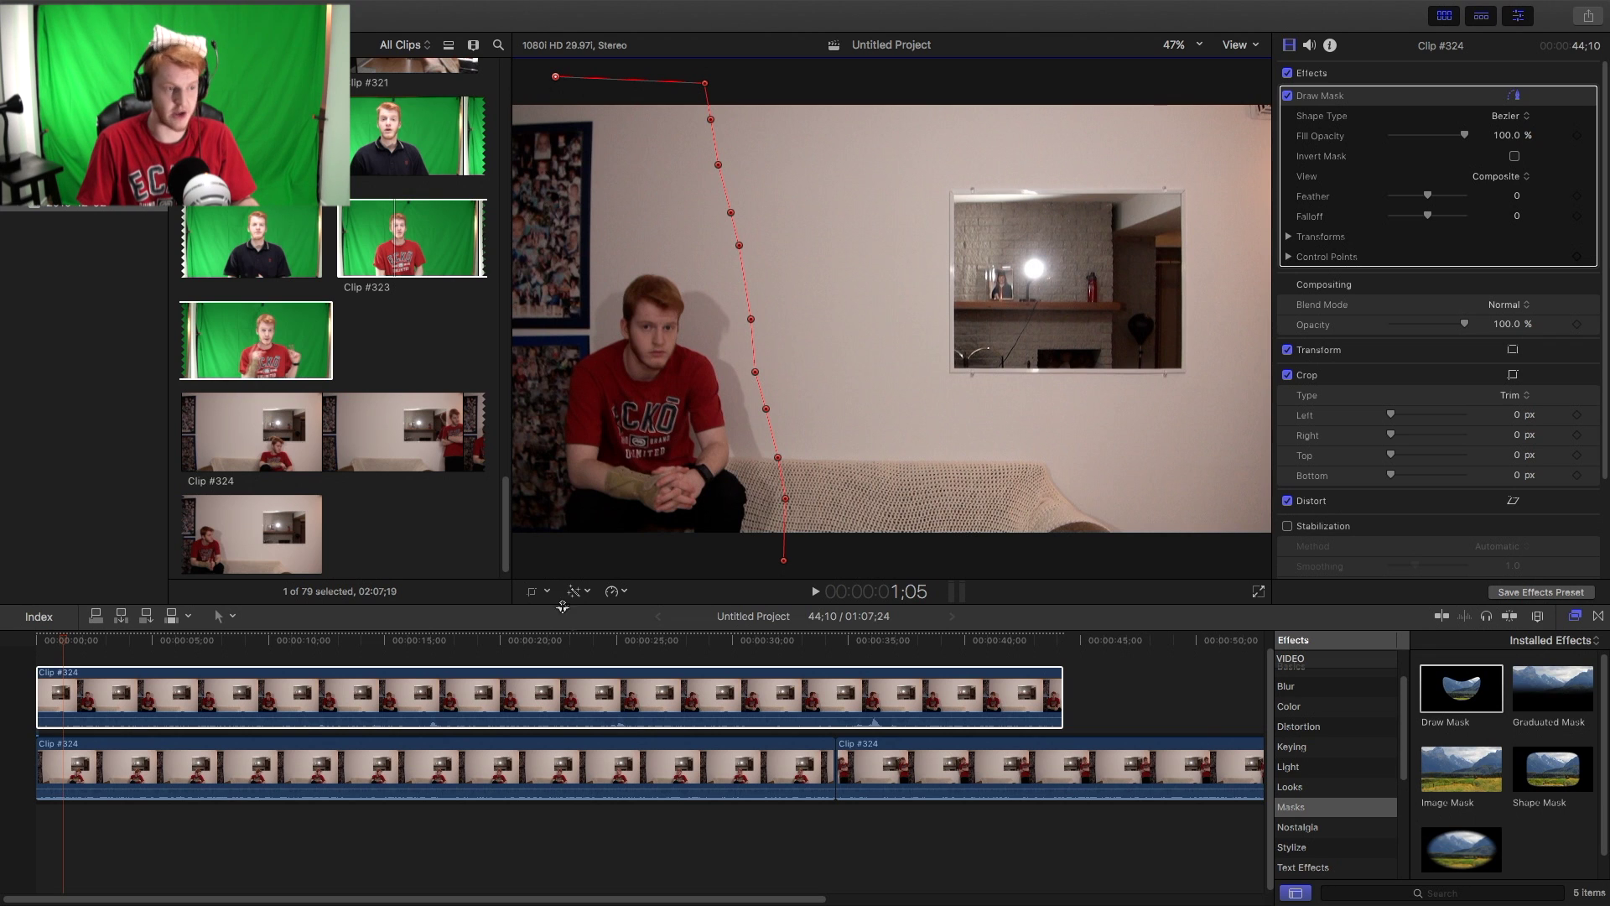
pyautogui.click(555, 555)
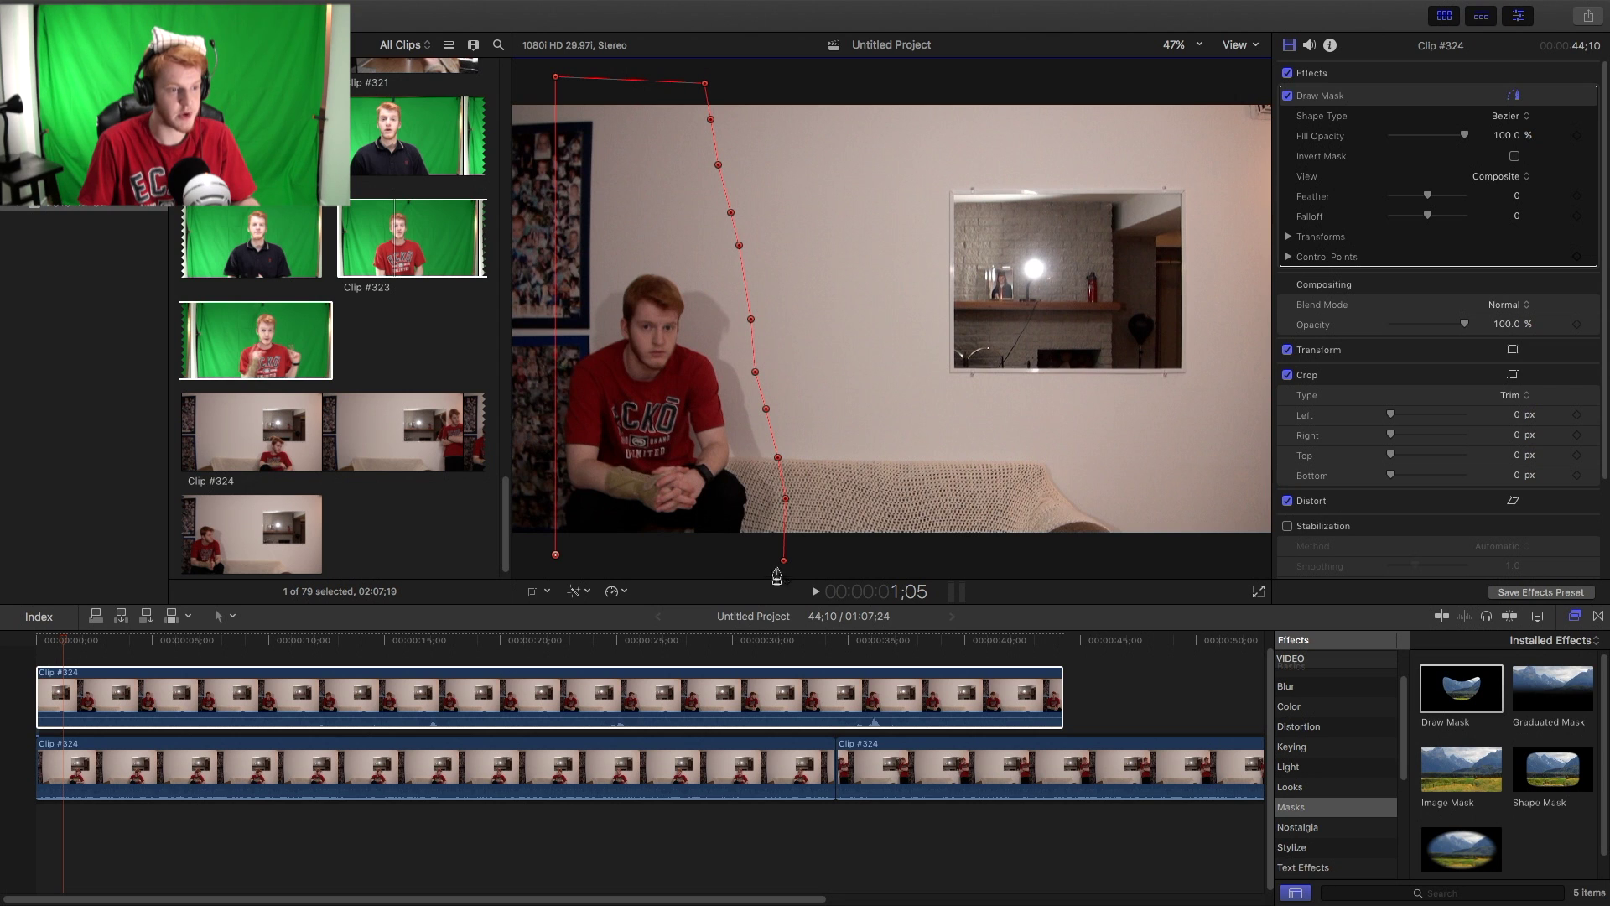
pyautogui.click(784, 561)
# - Apply the Color Correction effect to the upper clip and keep that clip selected
pyautogui.click(1382, 700)
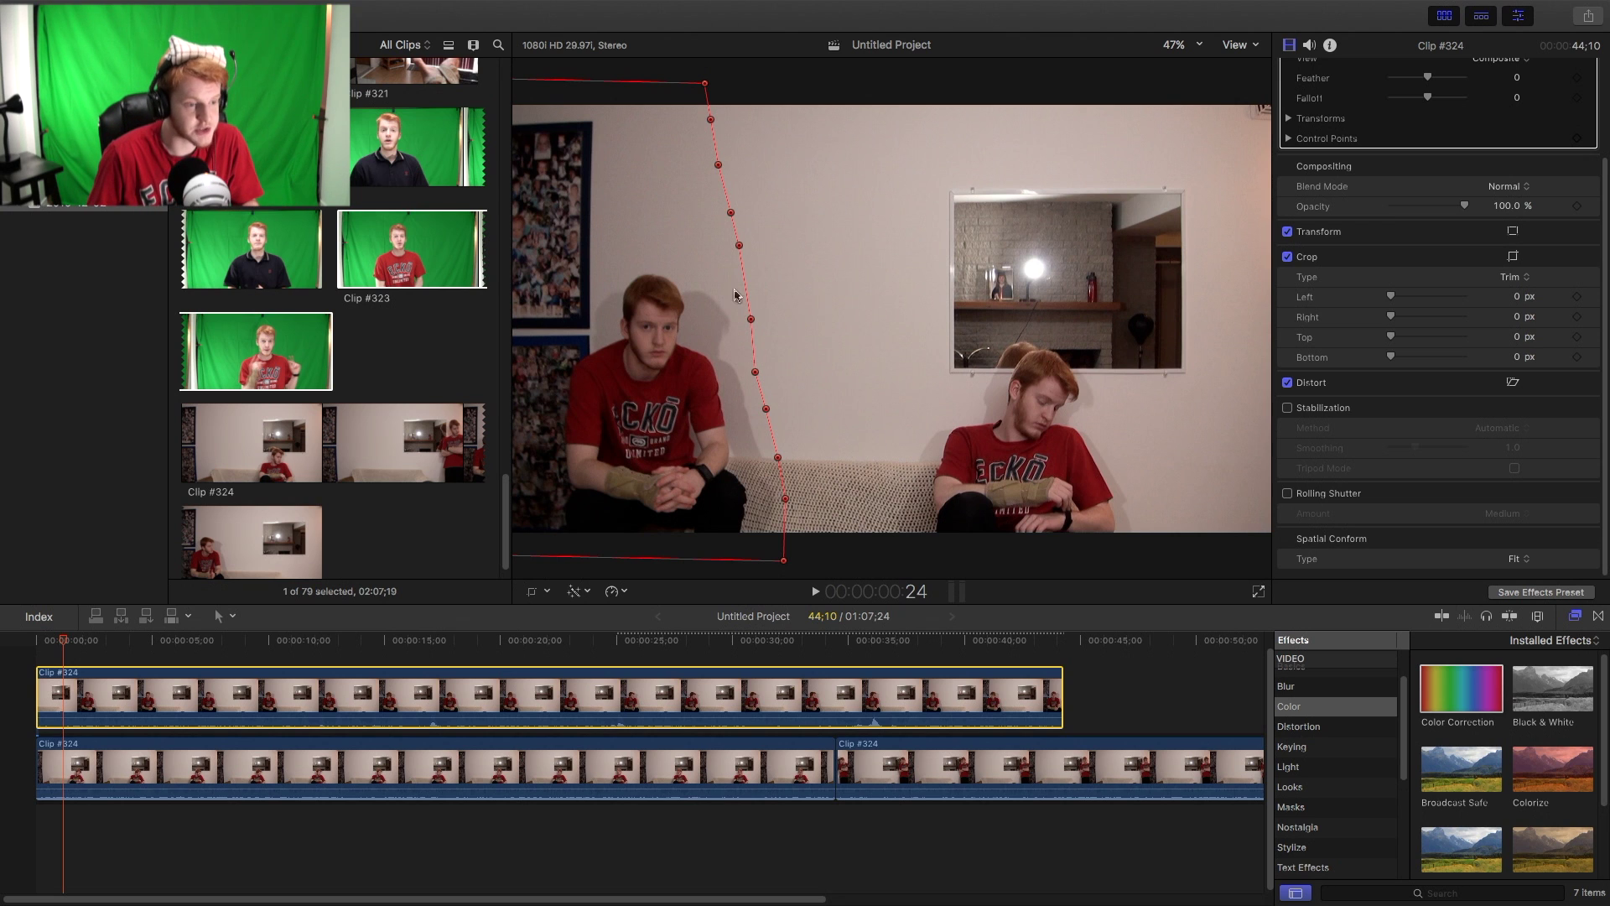
pyautogui.click(760, 754)
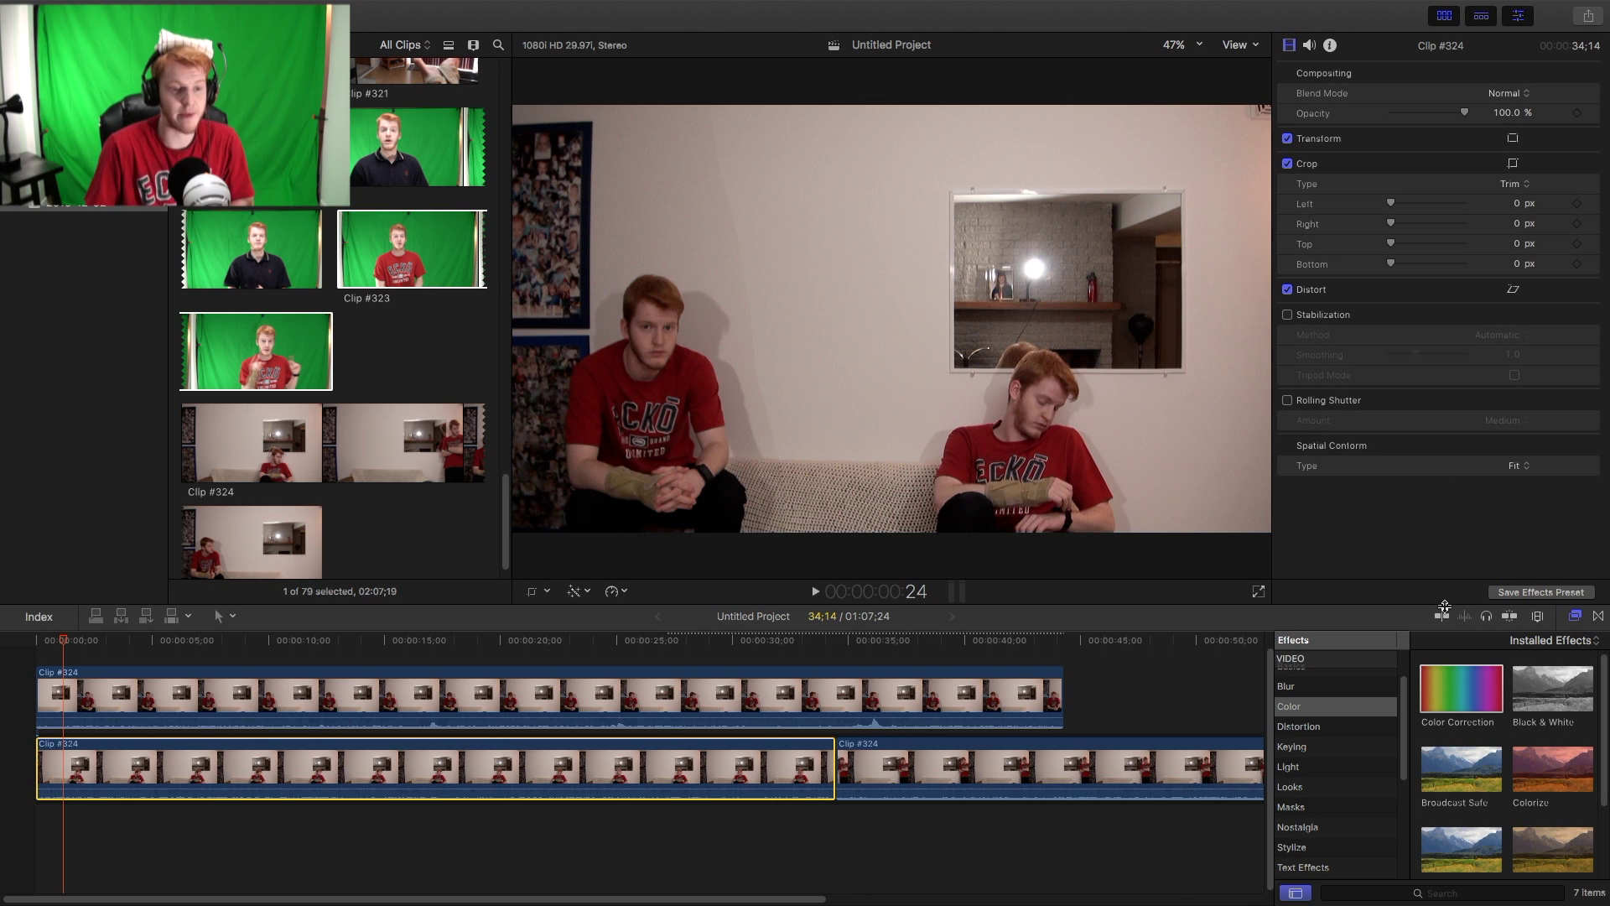
pyautogui.click(1300, 810)
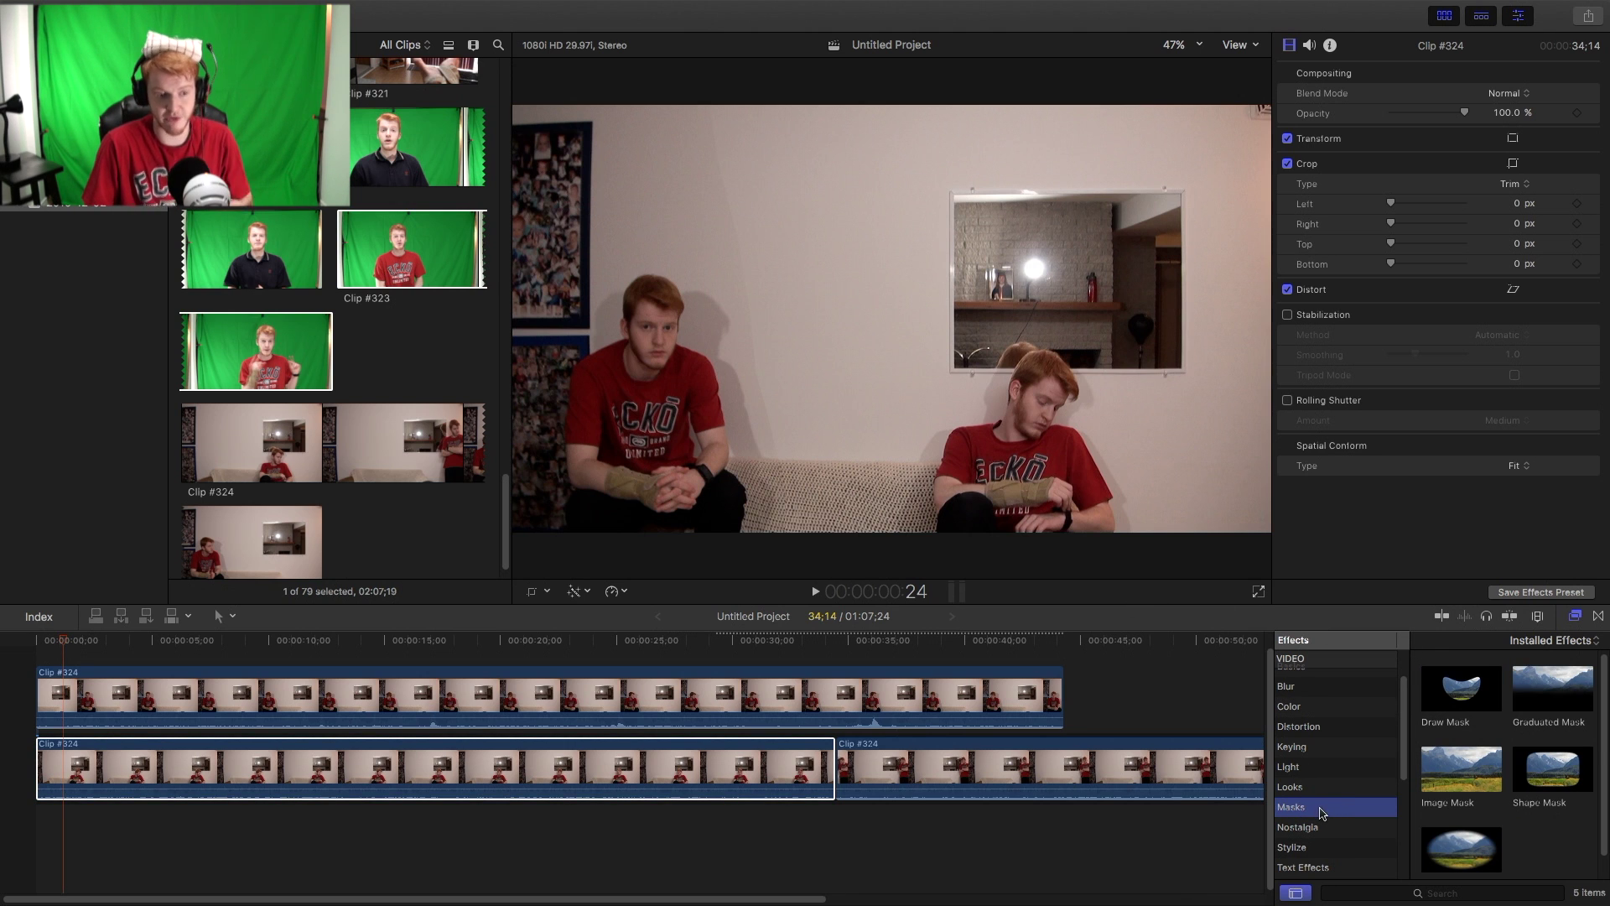
pyautogui.click(1290, 709)
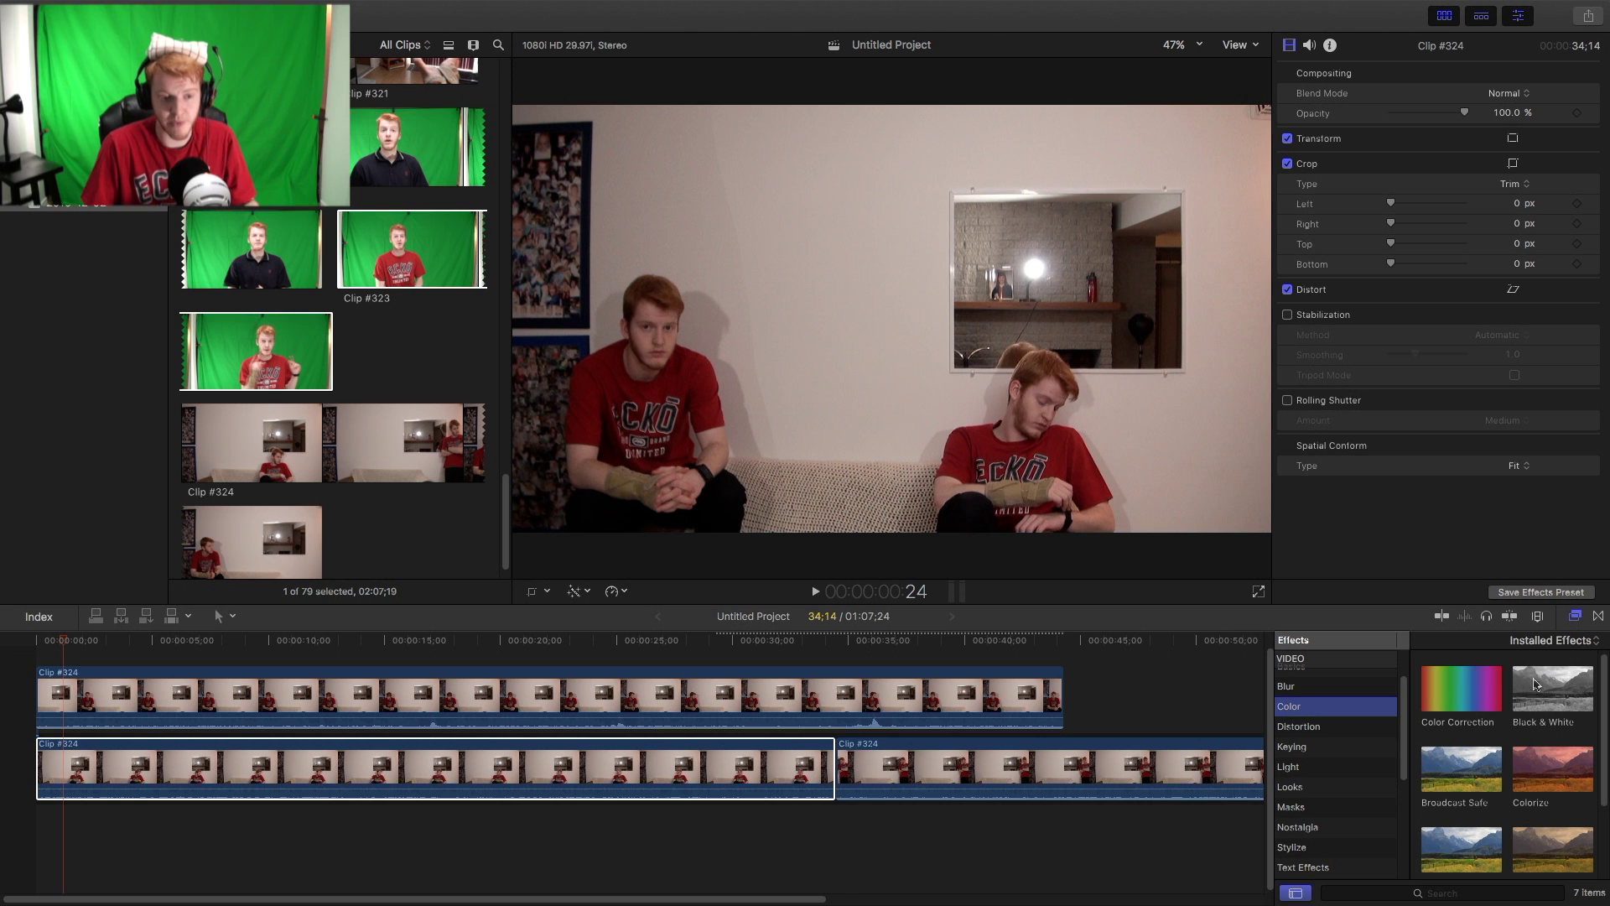
pyautogui.moveTo(1467, 677); pyautogui.dragTo(608, 673)
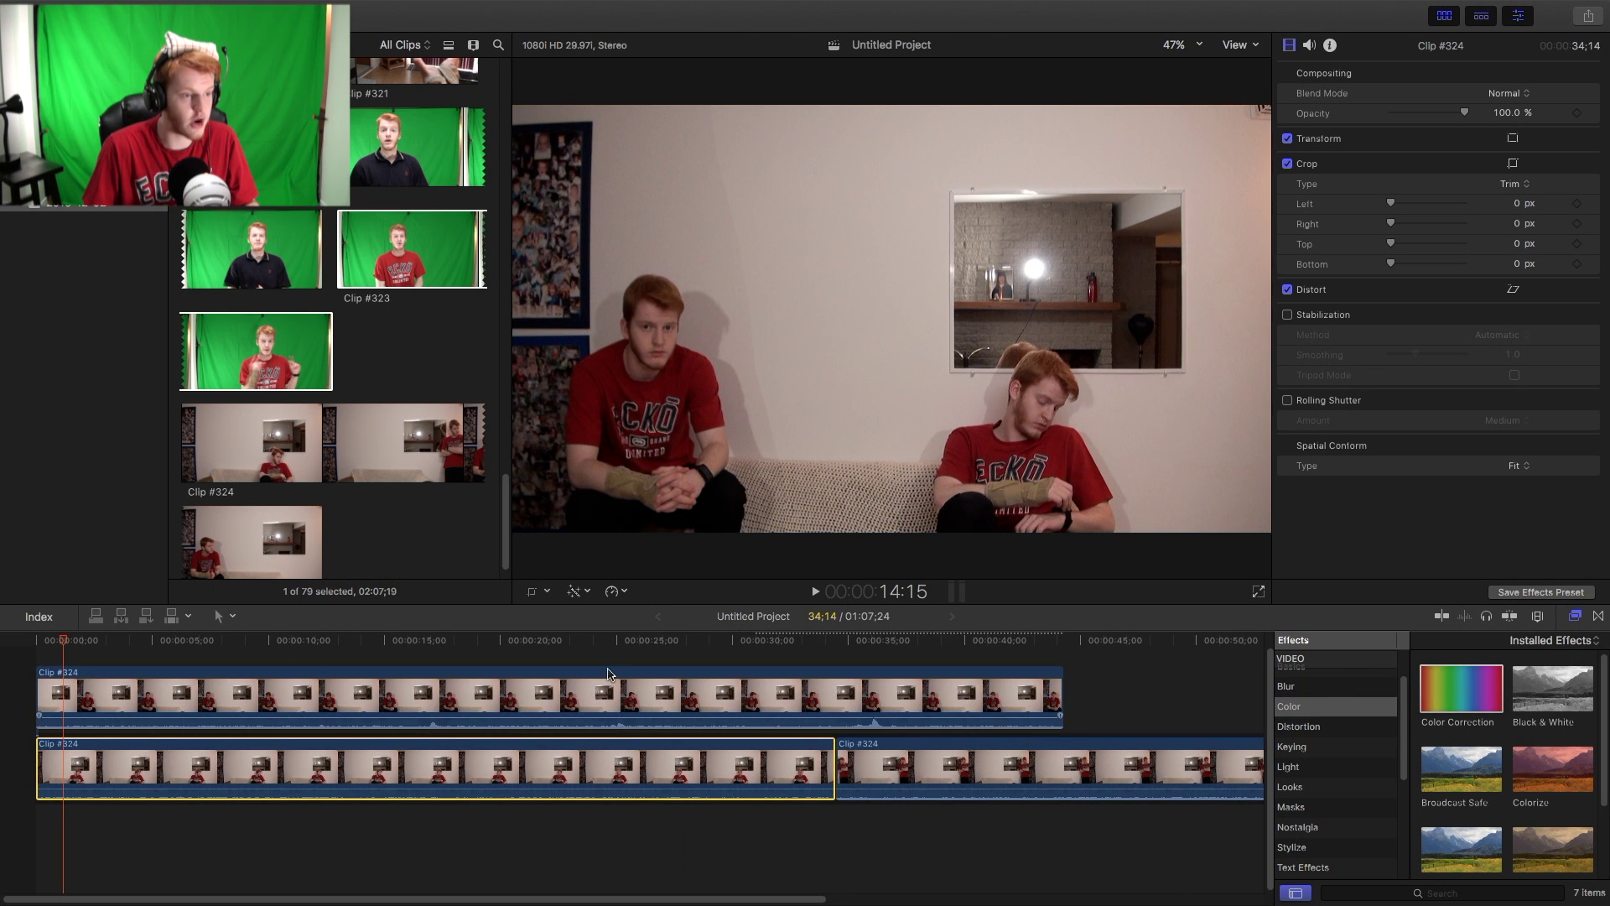
pyautogui.click(642, 691)
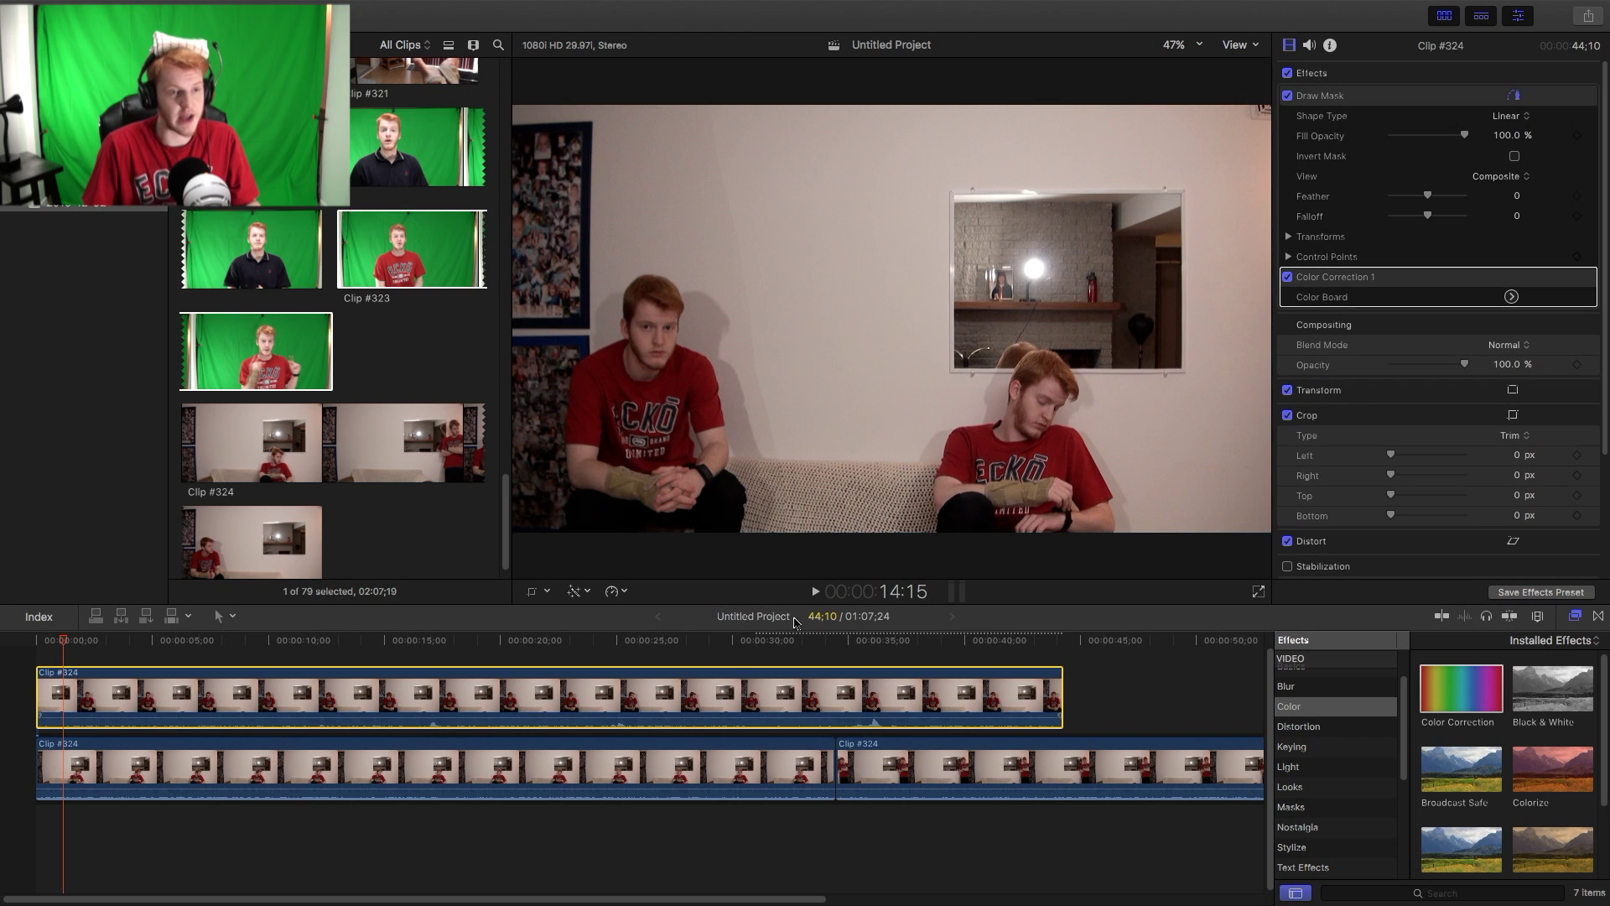
# - Raise the upper clip's midtones exposure to 4% in the Color Board and return to the clip's effect settings
pyautogui.click(1511, 298)
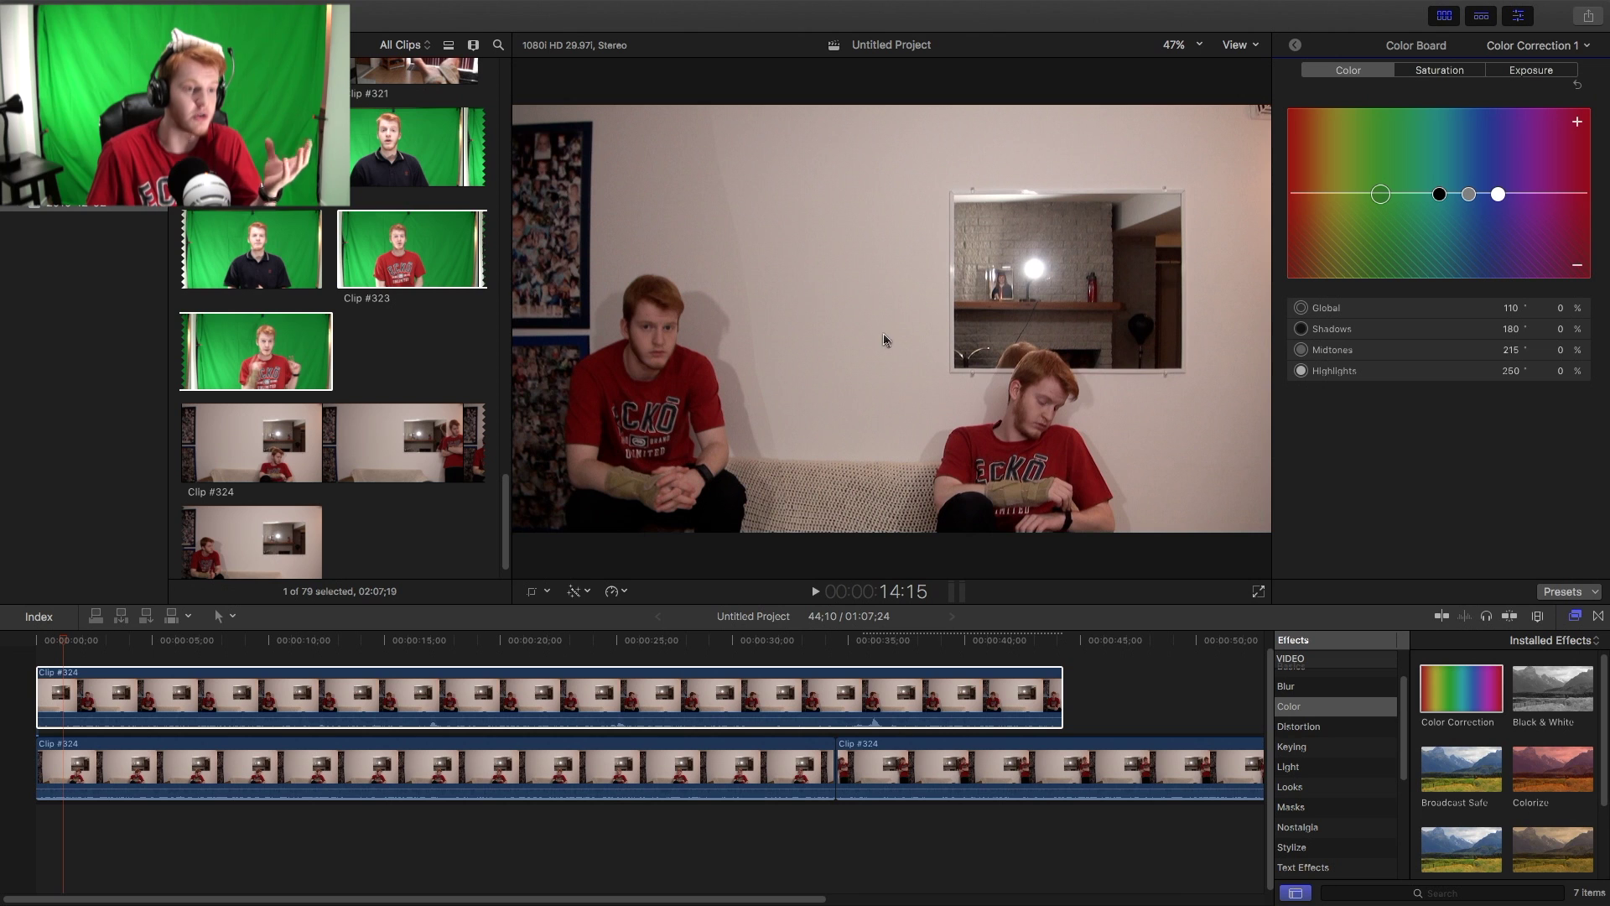
pyautogui.moveTo(1472, 201)
pyautogui.mouseDown()
pyautogui.moveTo(1472, 168)
pyautogui.moveTo(1478, 196)
pyautogui.mouseUp()
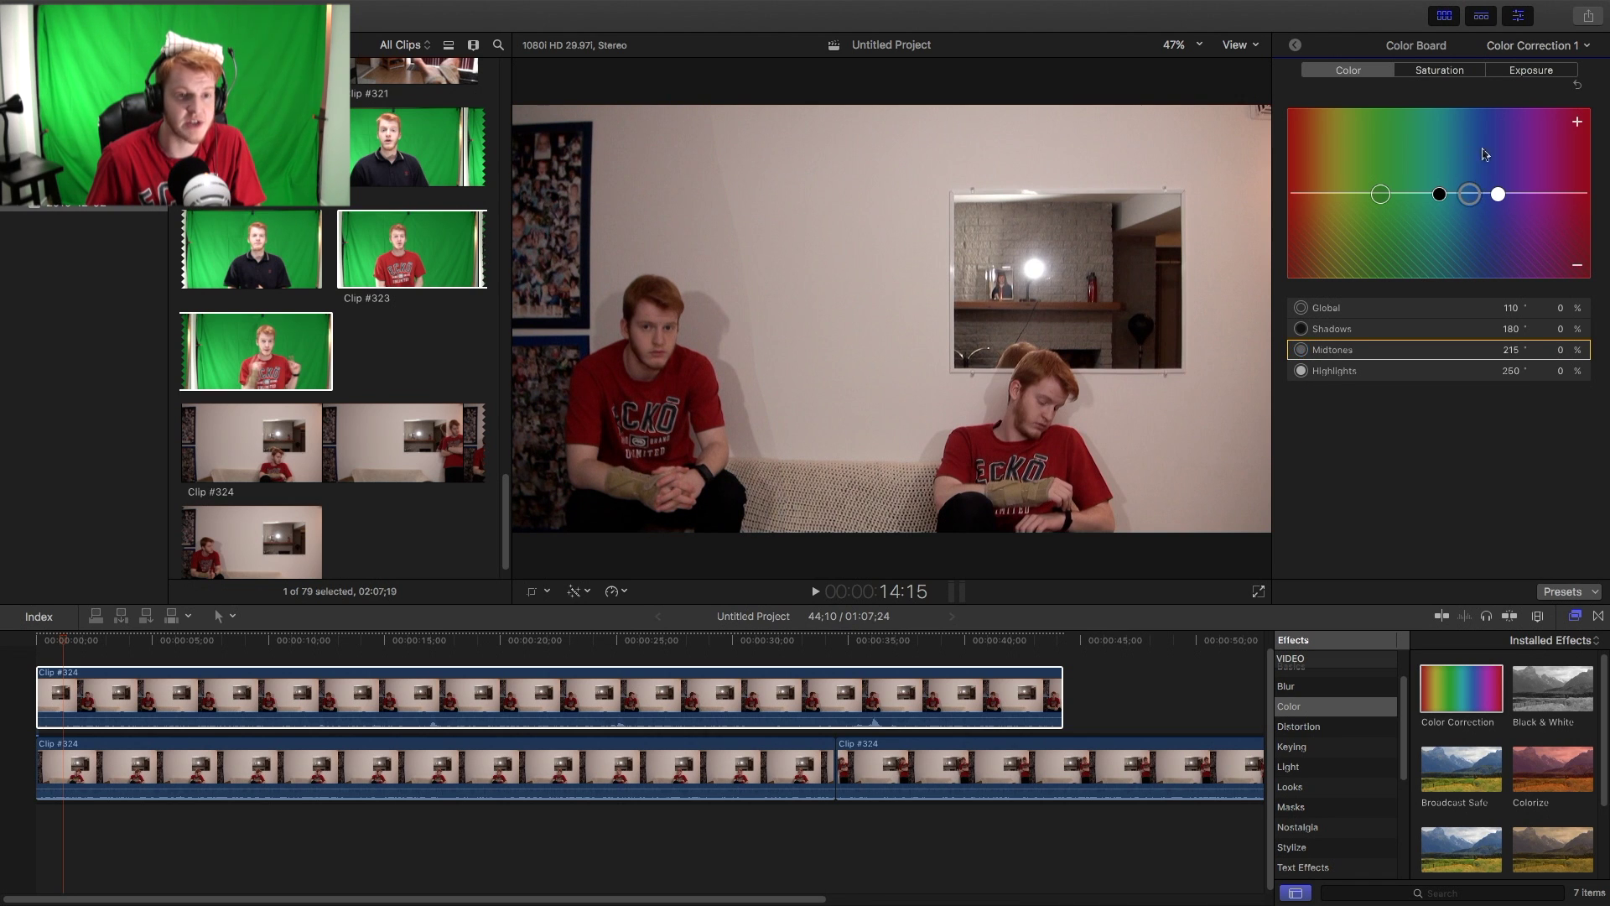
pyautogui.click(1528, 73)
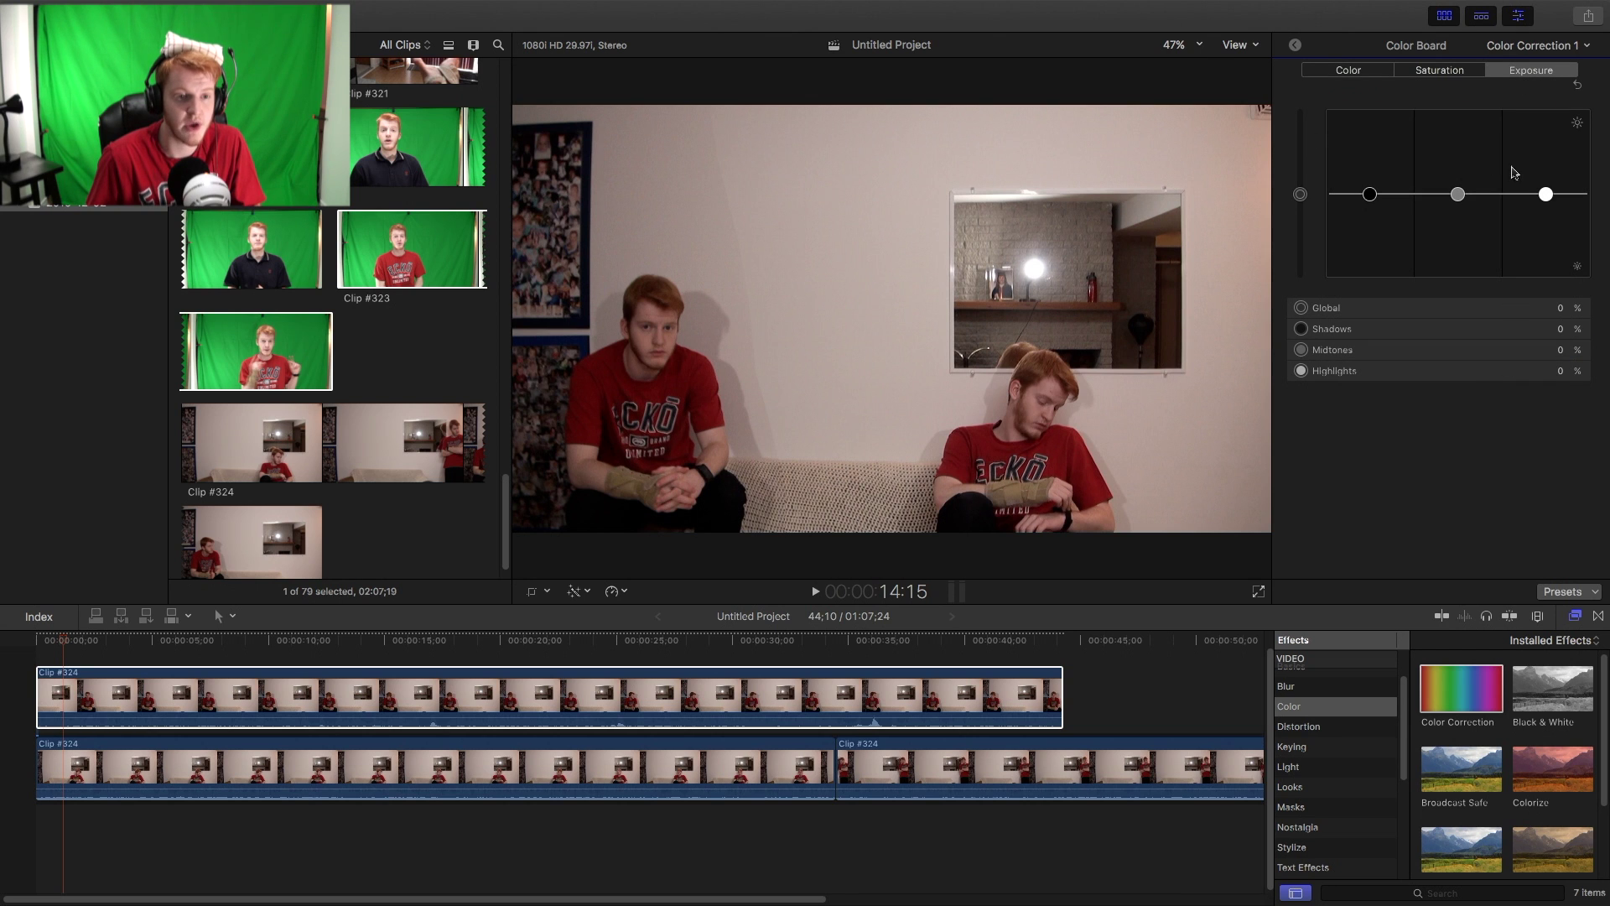
pyautogui.moveTo(1461, 204)
pyautogui.mouseDown()
pyautogui.moveTo(1461, 178)
pyautogui.moveTo(1461, 198)
pyautogui.mouseUp()
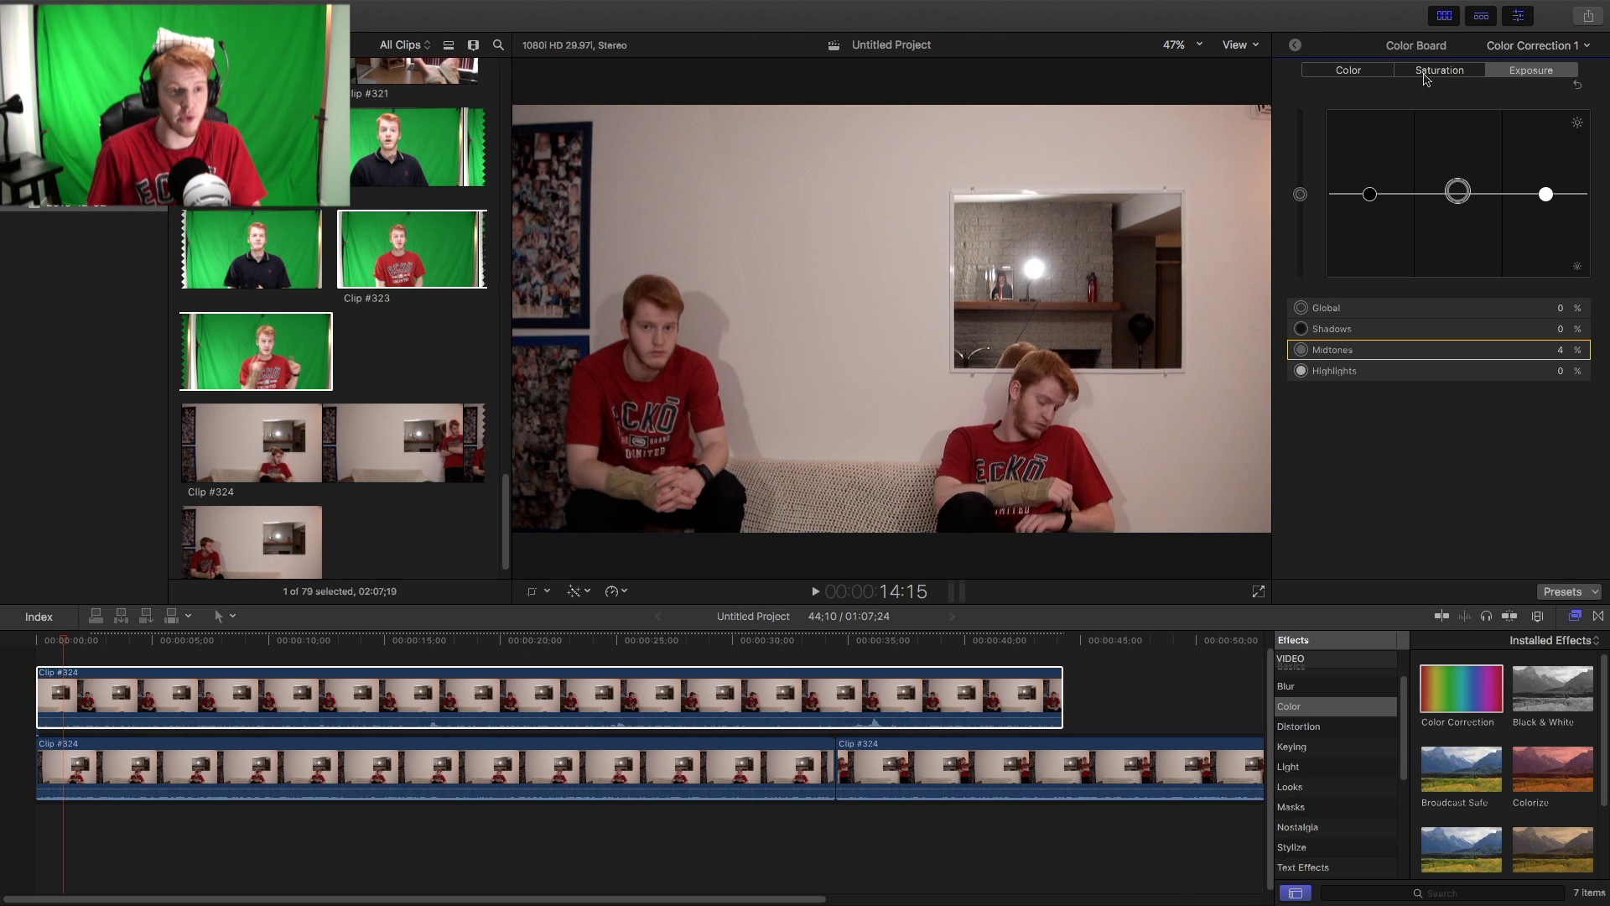
pyautogui.click(1296, 47)
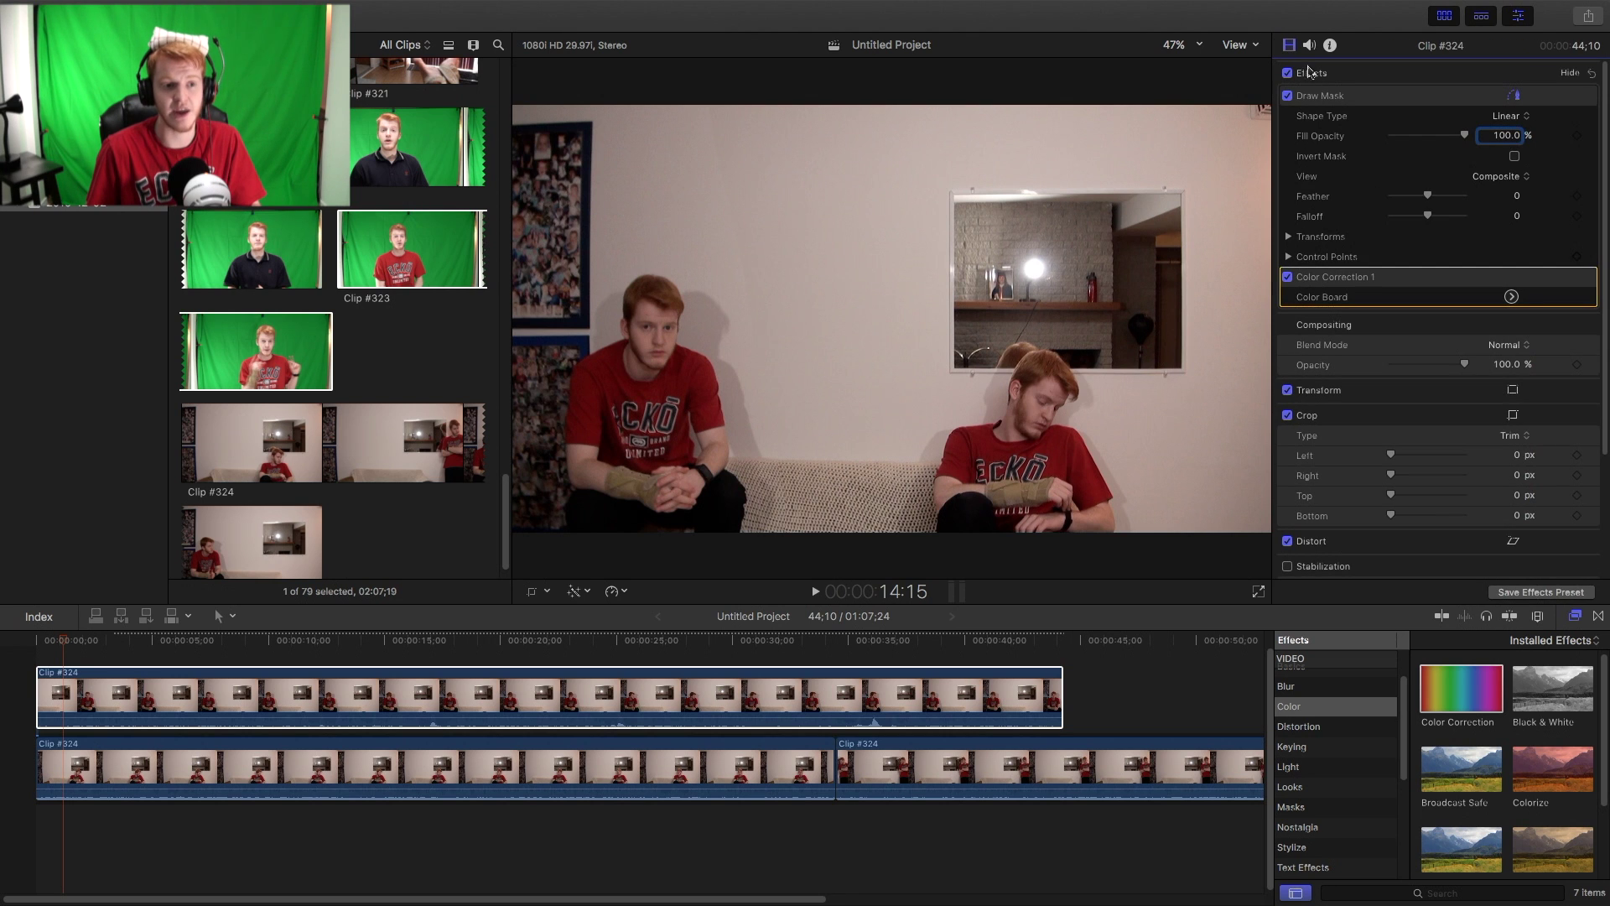
# - Soften the upper clip's Draw Mask edge by adjusting Feather, trying values such as 30, 13, -54 and 8
pyautogui.click(1341, 101)
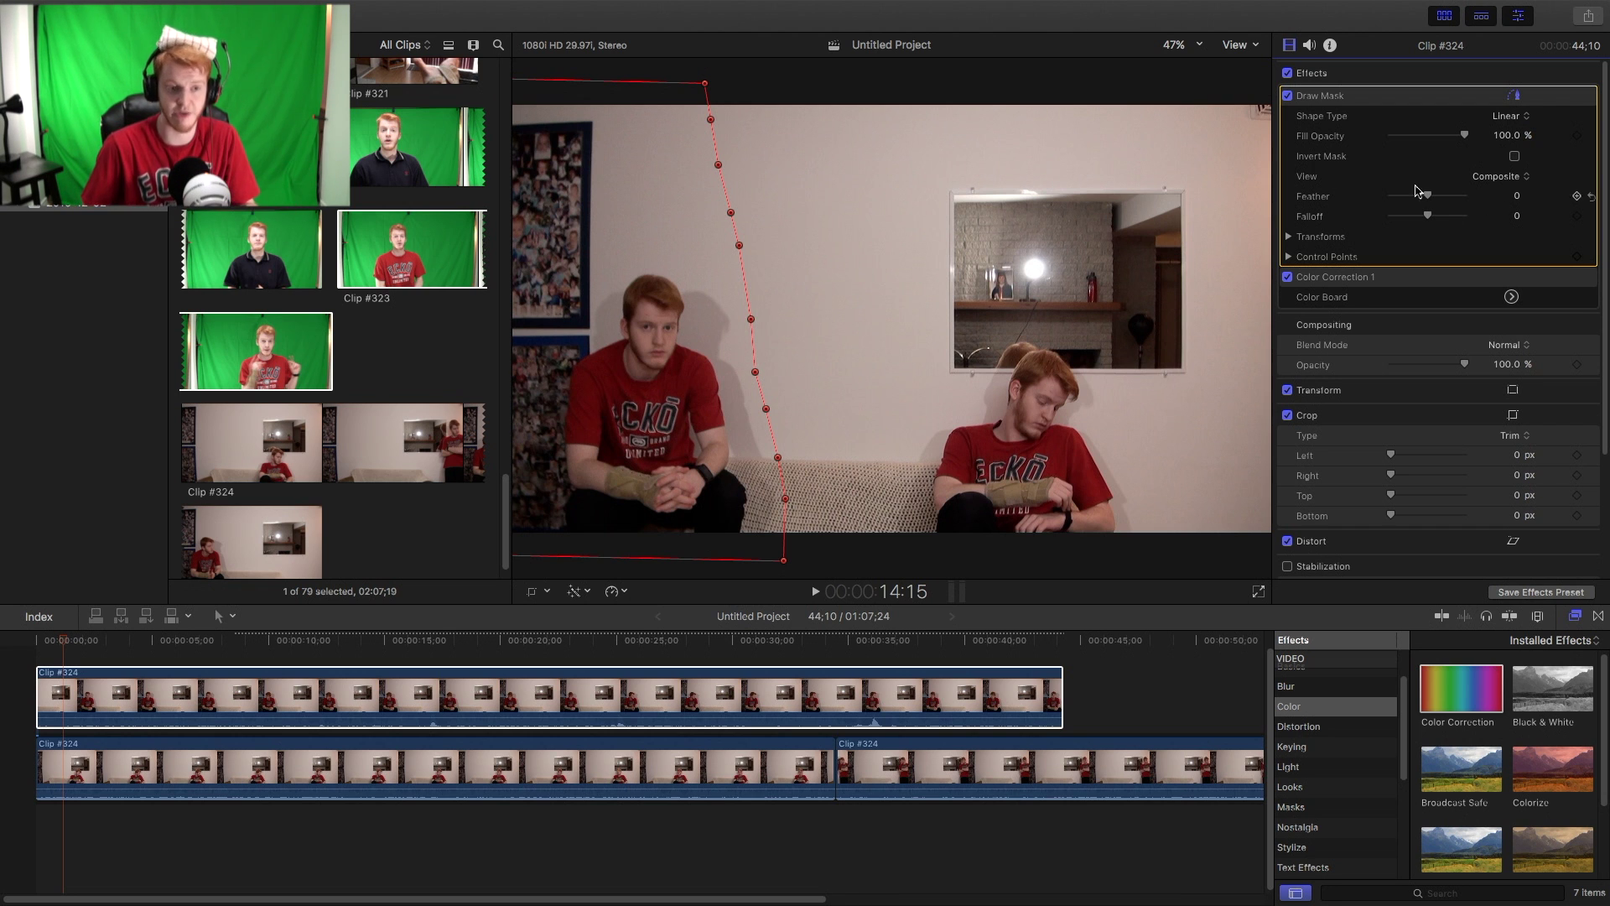
pyautogui.moveTo(1427, 198); pyautogui.dragTo(1430, 199)
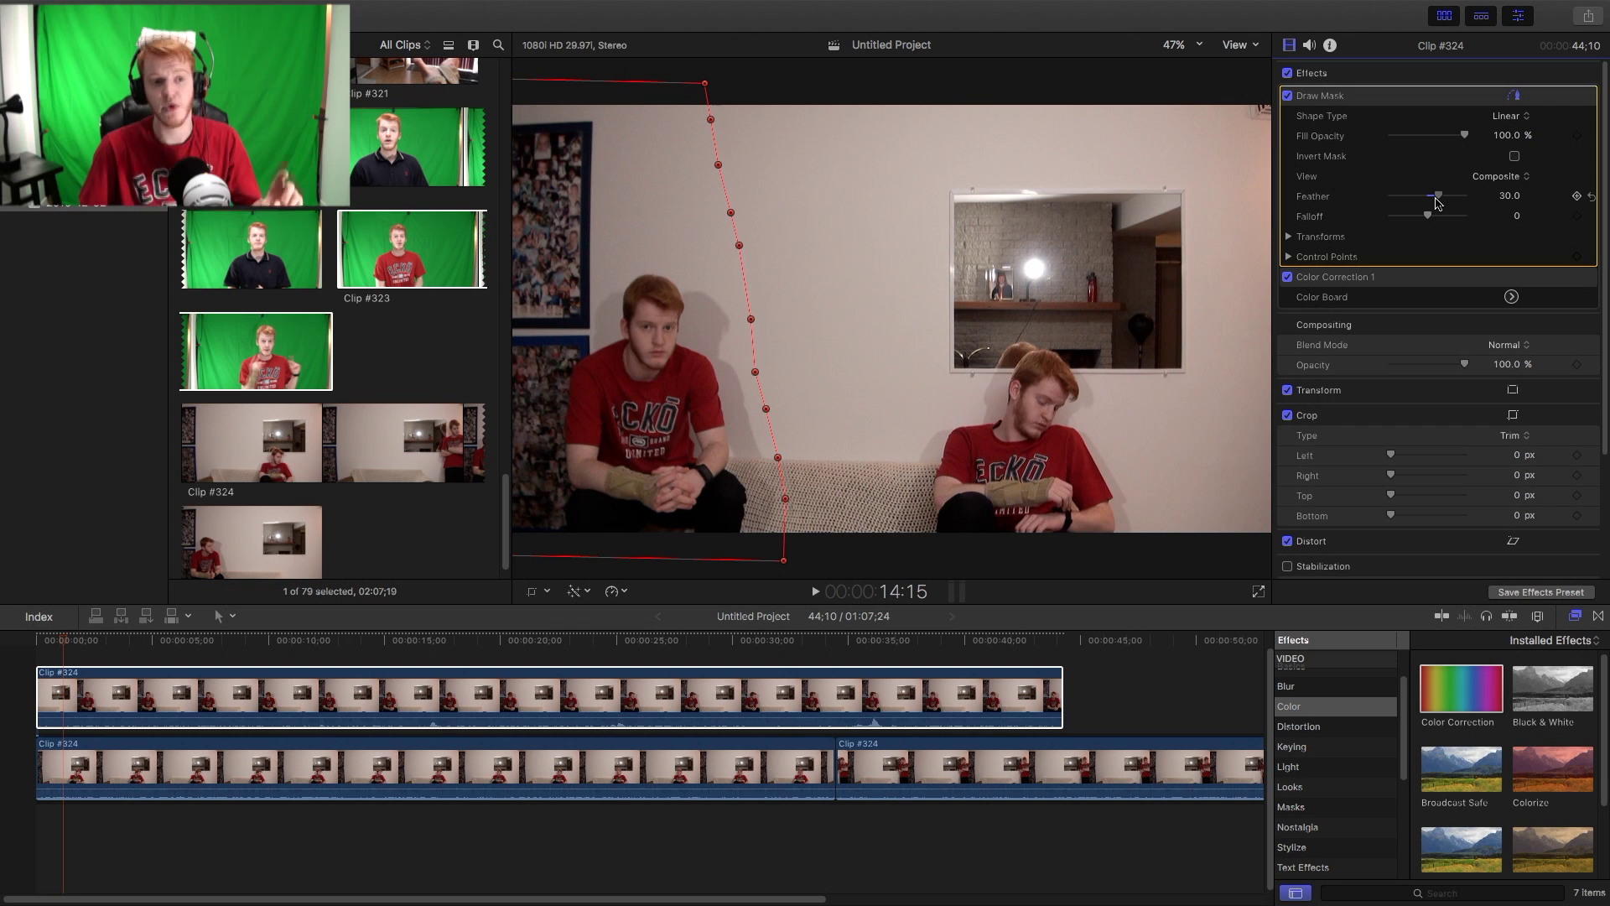
pyautogui.moveTo(1437, 201); pyautogui.dragTo(1432, 208)
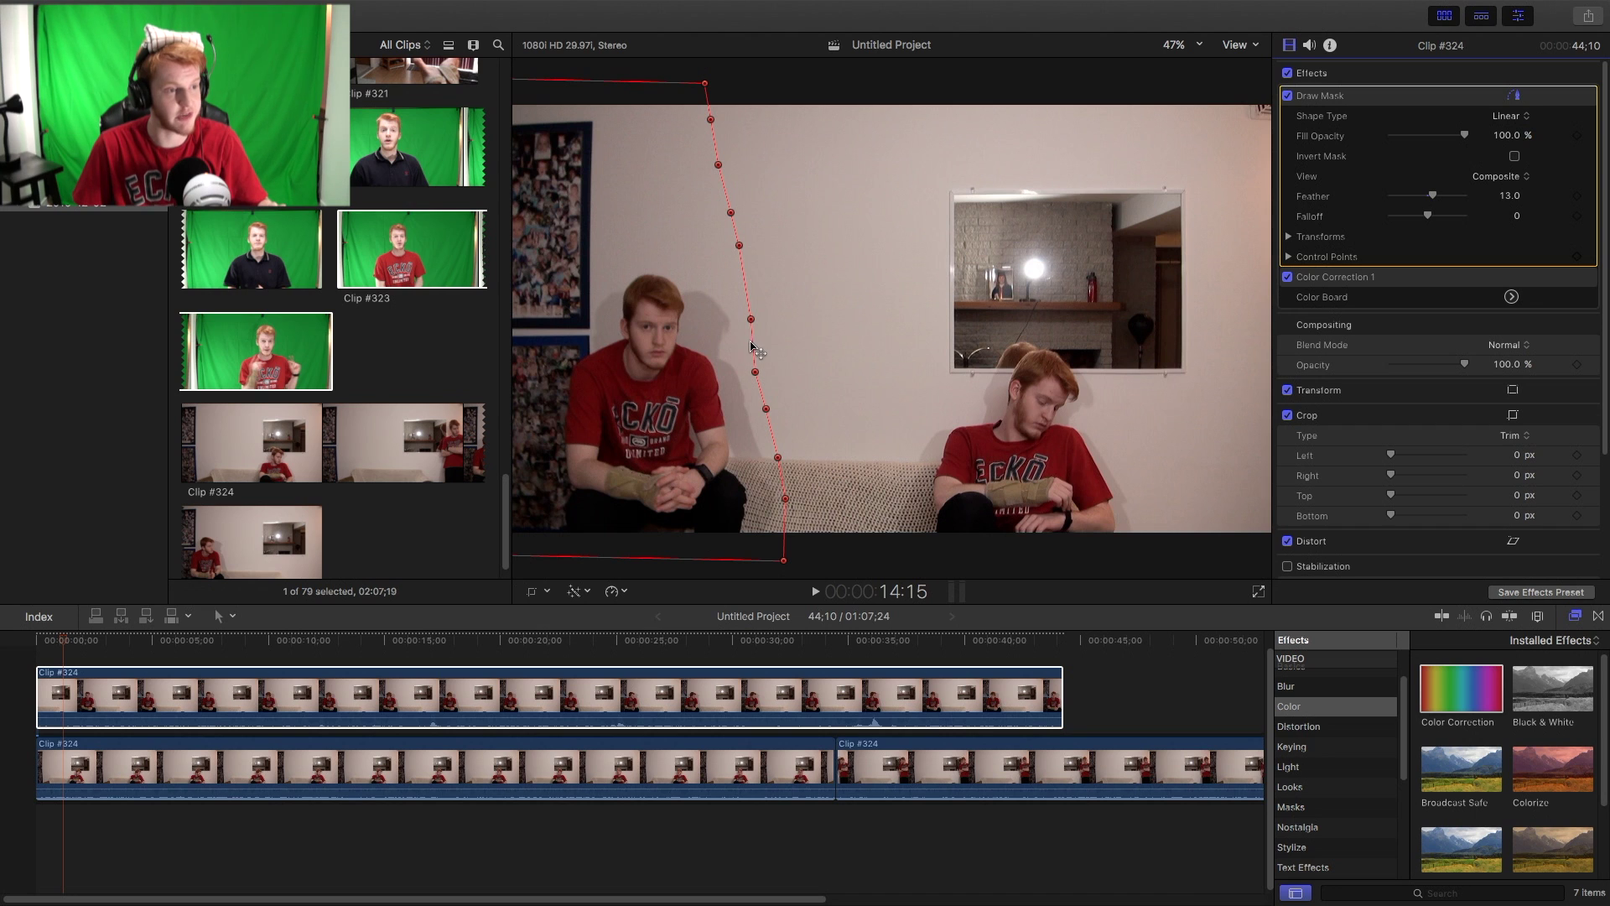
pyautogui.moveTo(1433, 201); pyautogui.dragTo(1407, 202)
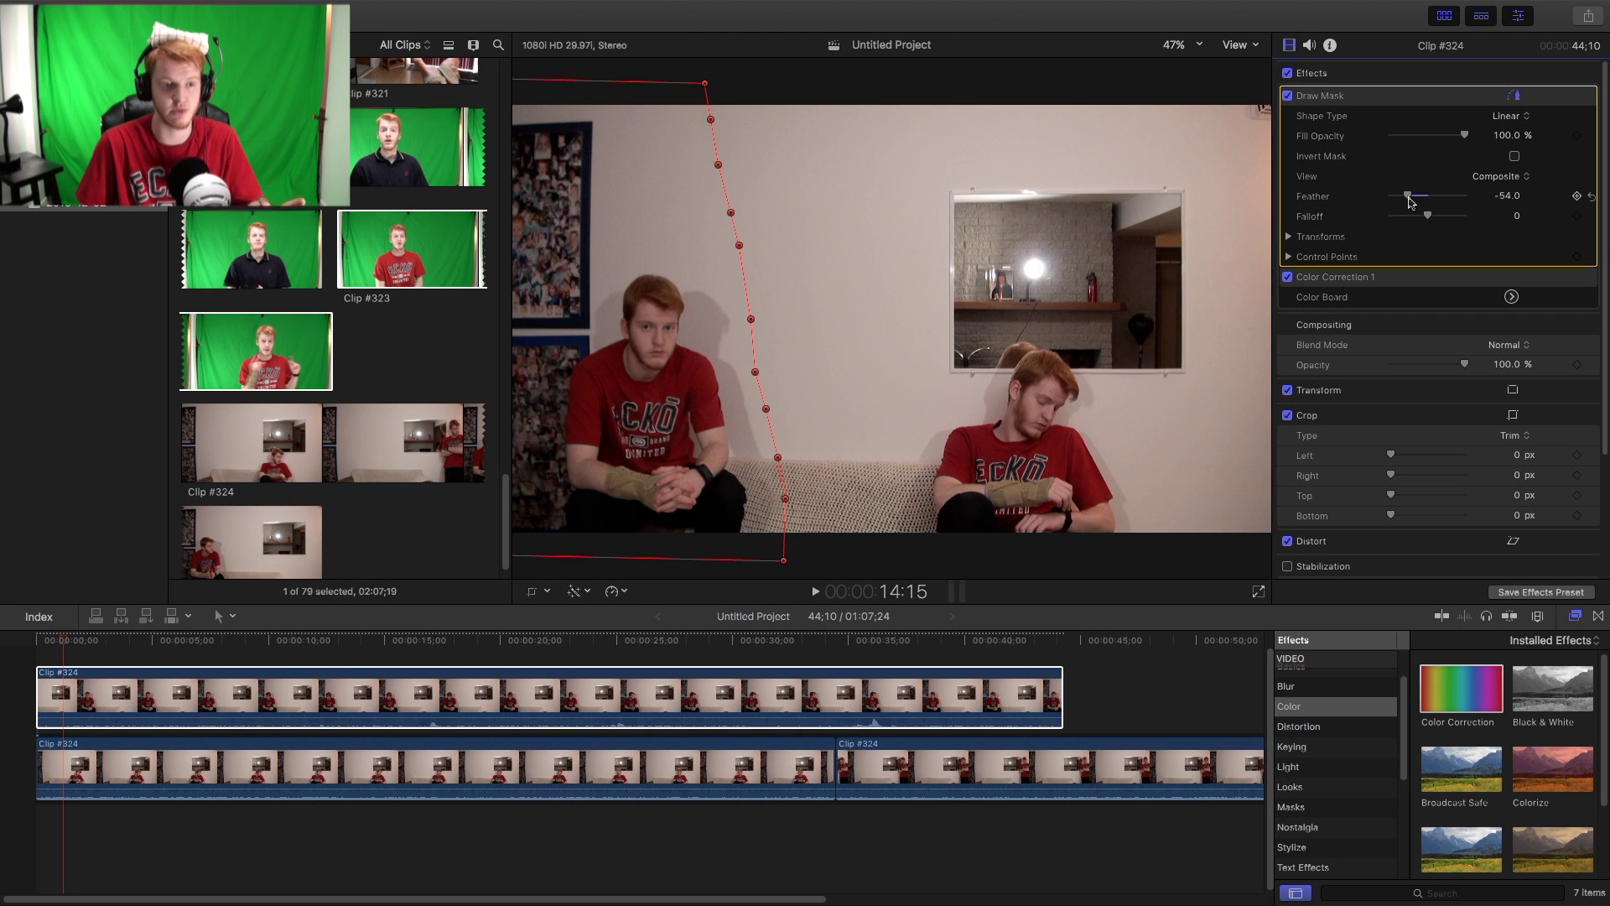
pyautogui.moveTo(1407, 200); pyautogui.dragTo(1430, 202)
pyautogui.moveTo(1433, 201); pyautogui.dragTo(1430, 203)
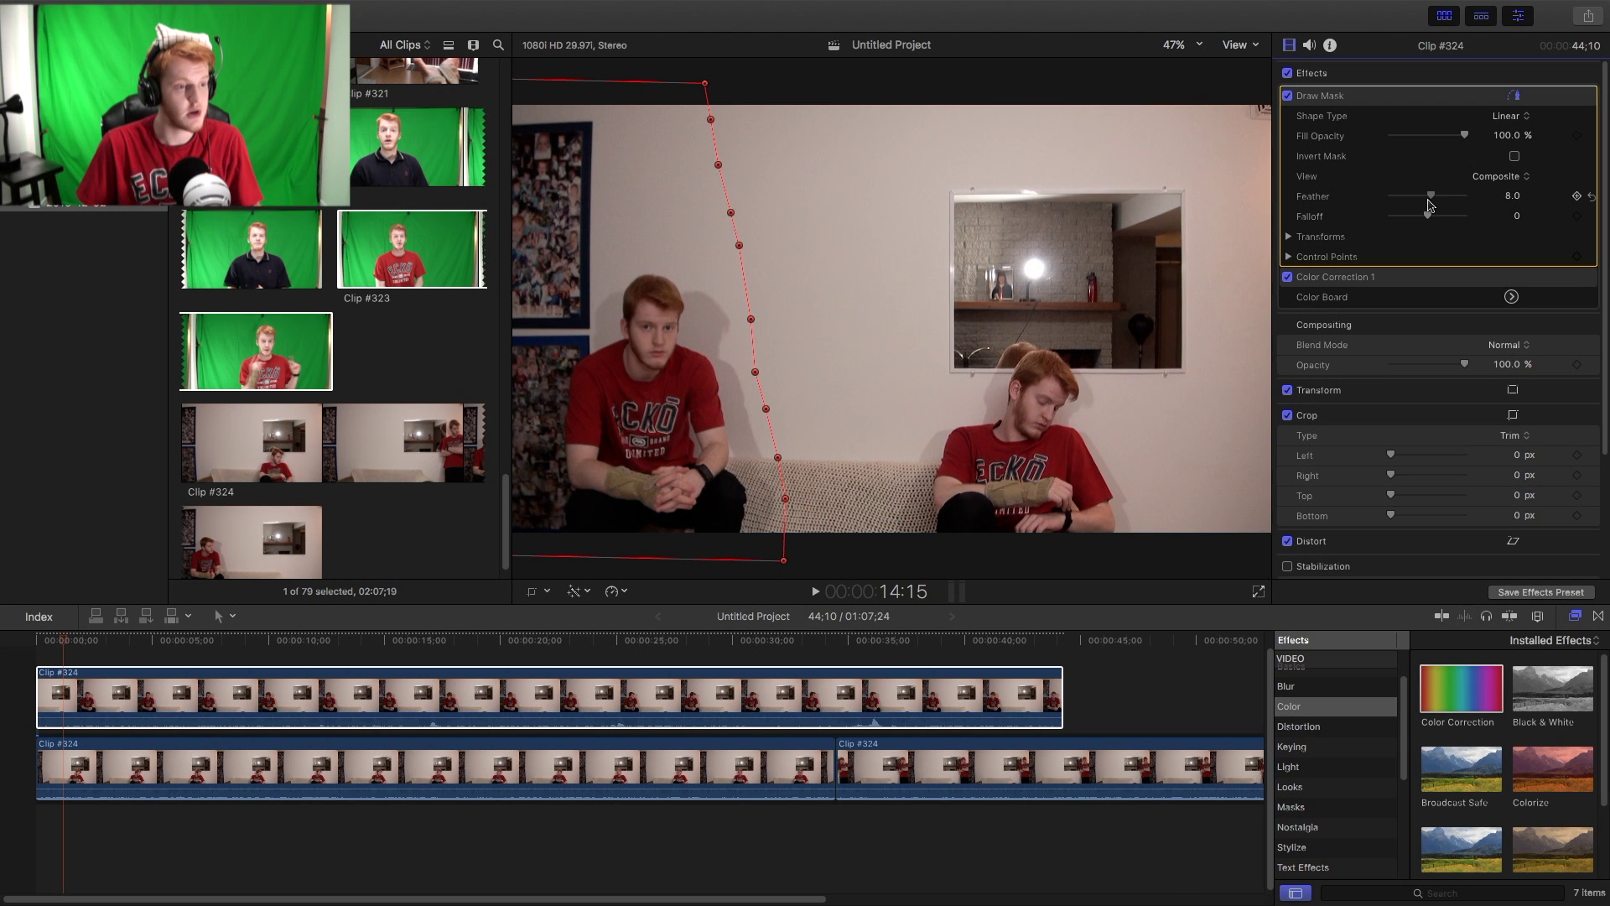
pyautogui.moveTo(1435, 204); pyautogui.dragTo(1438, 204)
pyautogui.click(779, 759)
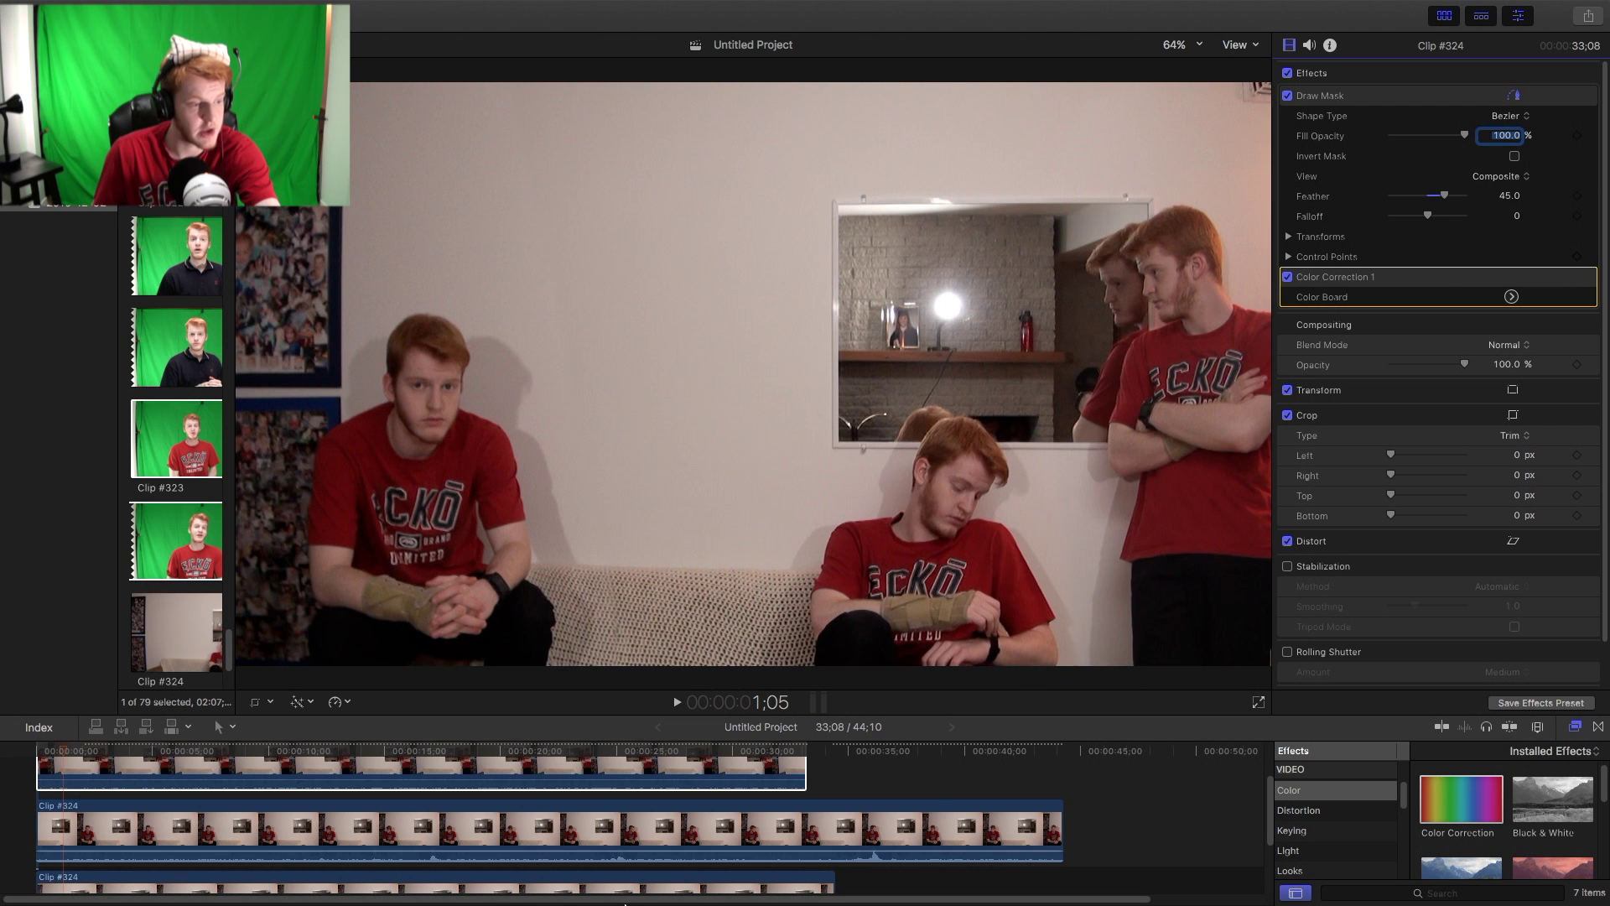
# - Park the playhead at 24;27 and set the topmost clip's Draw Mask Feather to 32, after trying 100
pyautogui.click(154, 764)
pyautogui.moveTo(161, 757); pyautogui.dragTo(580, 748)
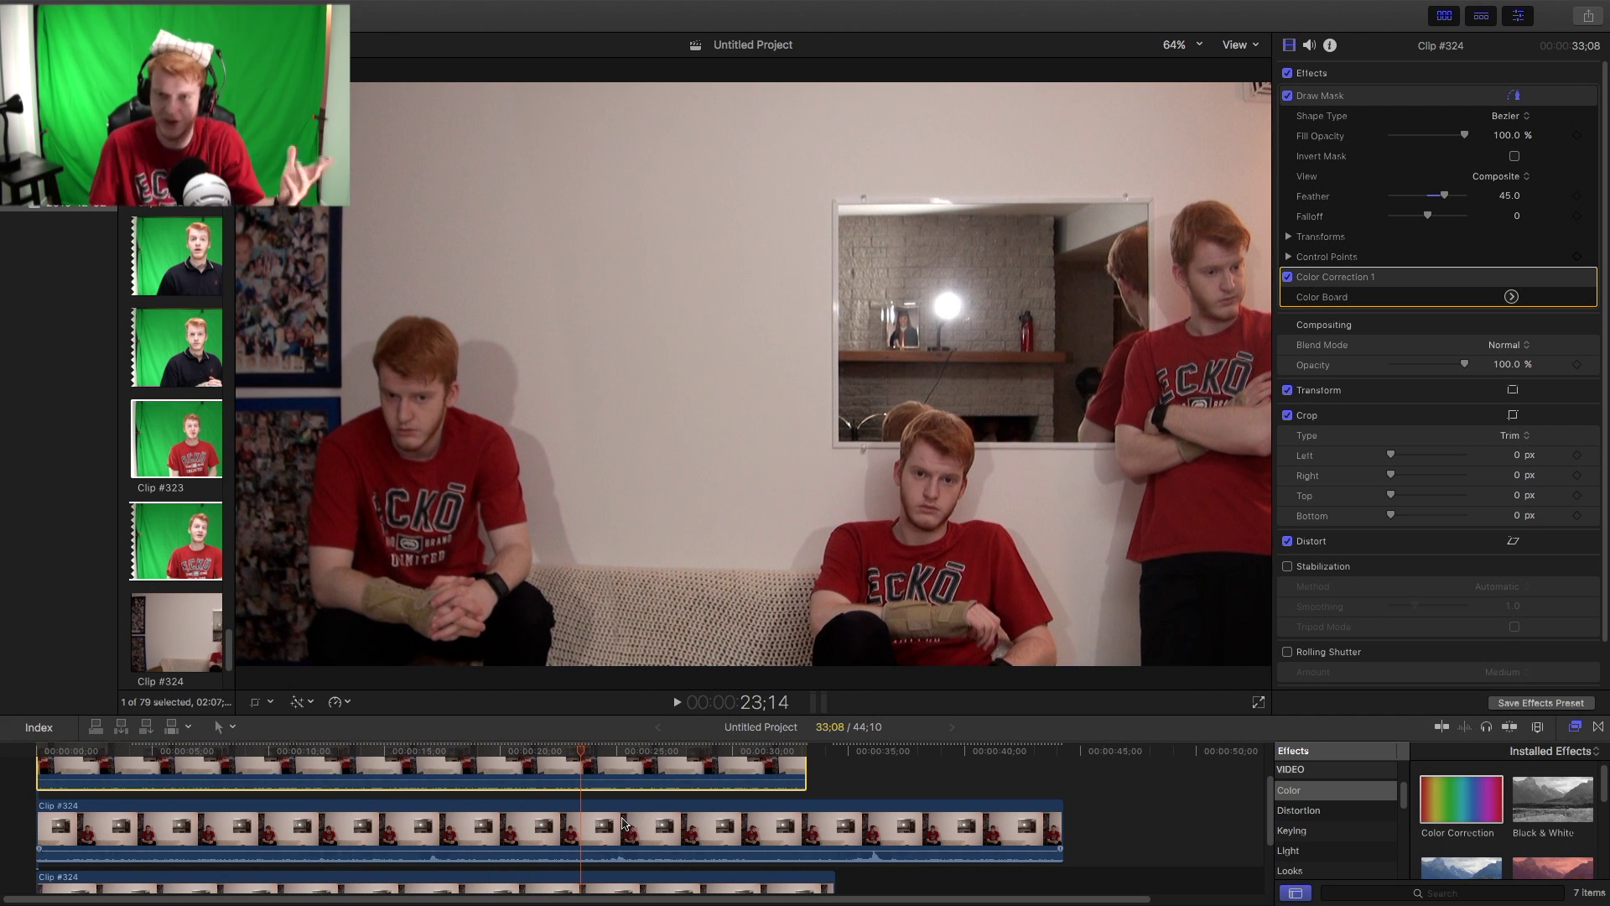
pyautogui.click(643, 753)
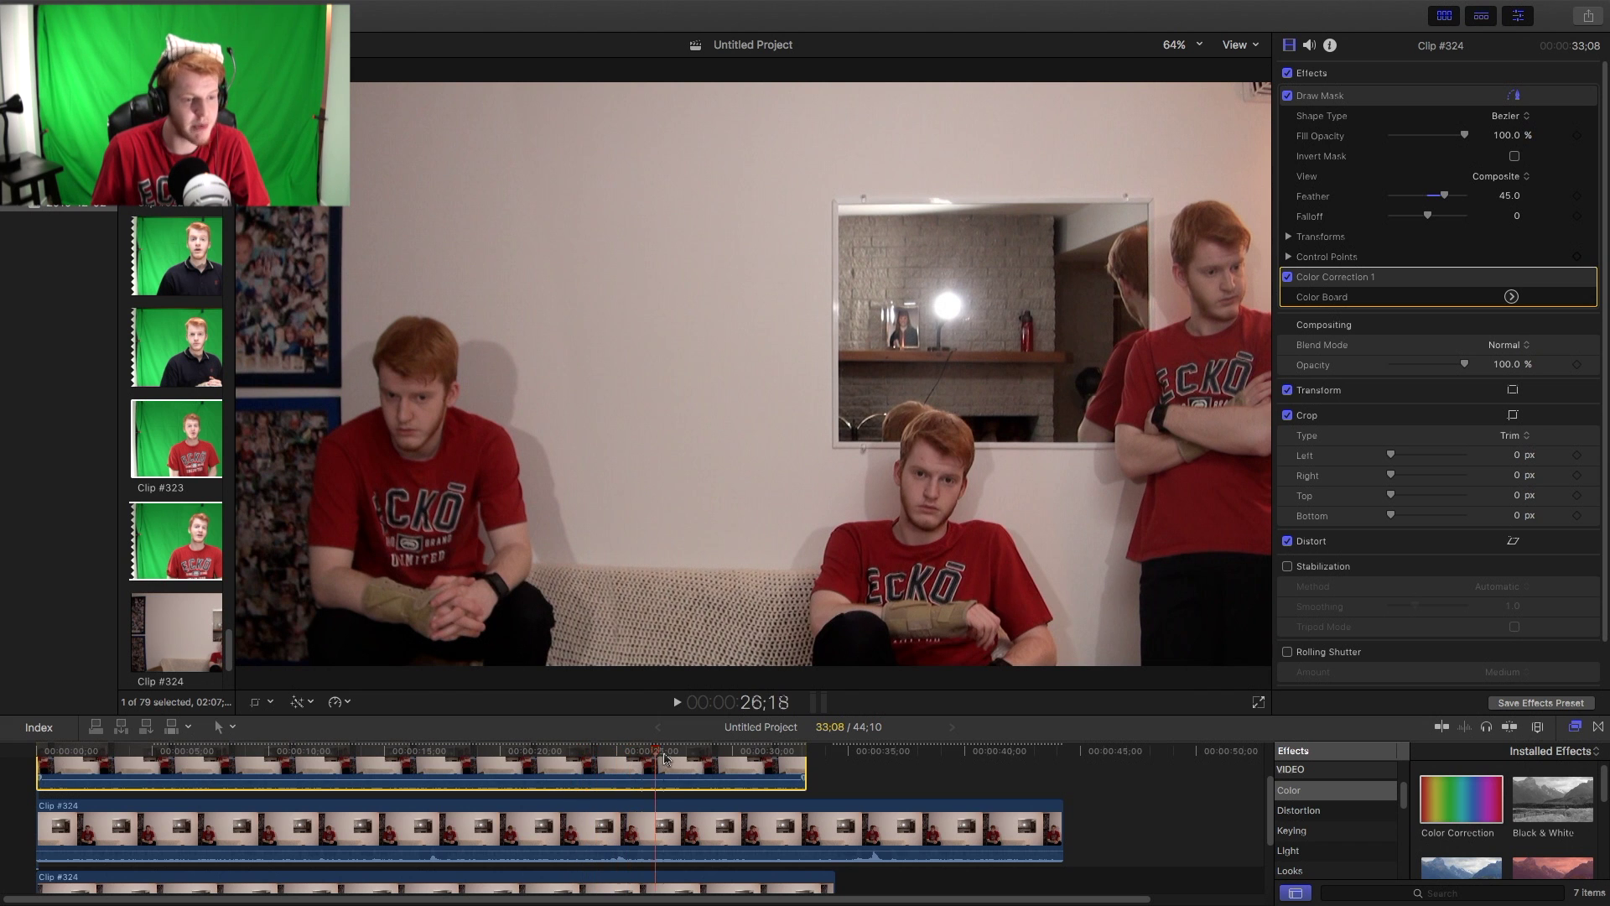
pyautogui.moveTo(623, 757)
pyautogui.mouseDown()
pyautogui.moveTo(134, 758)
pyautogui.moveTo(614, 756)
pyautogui.mouseUp()
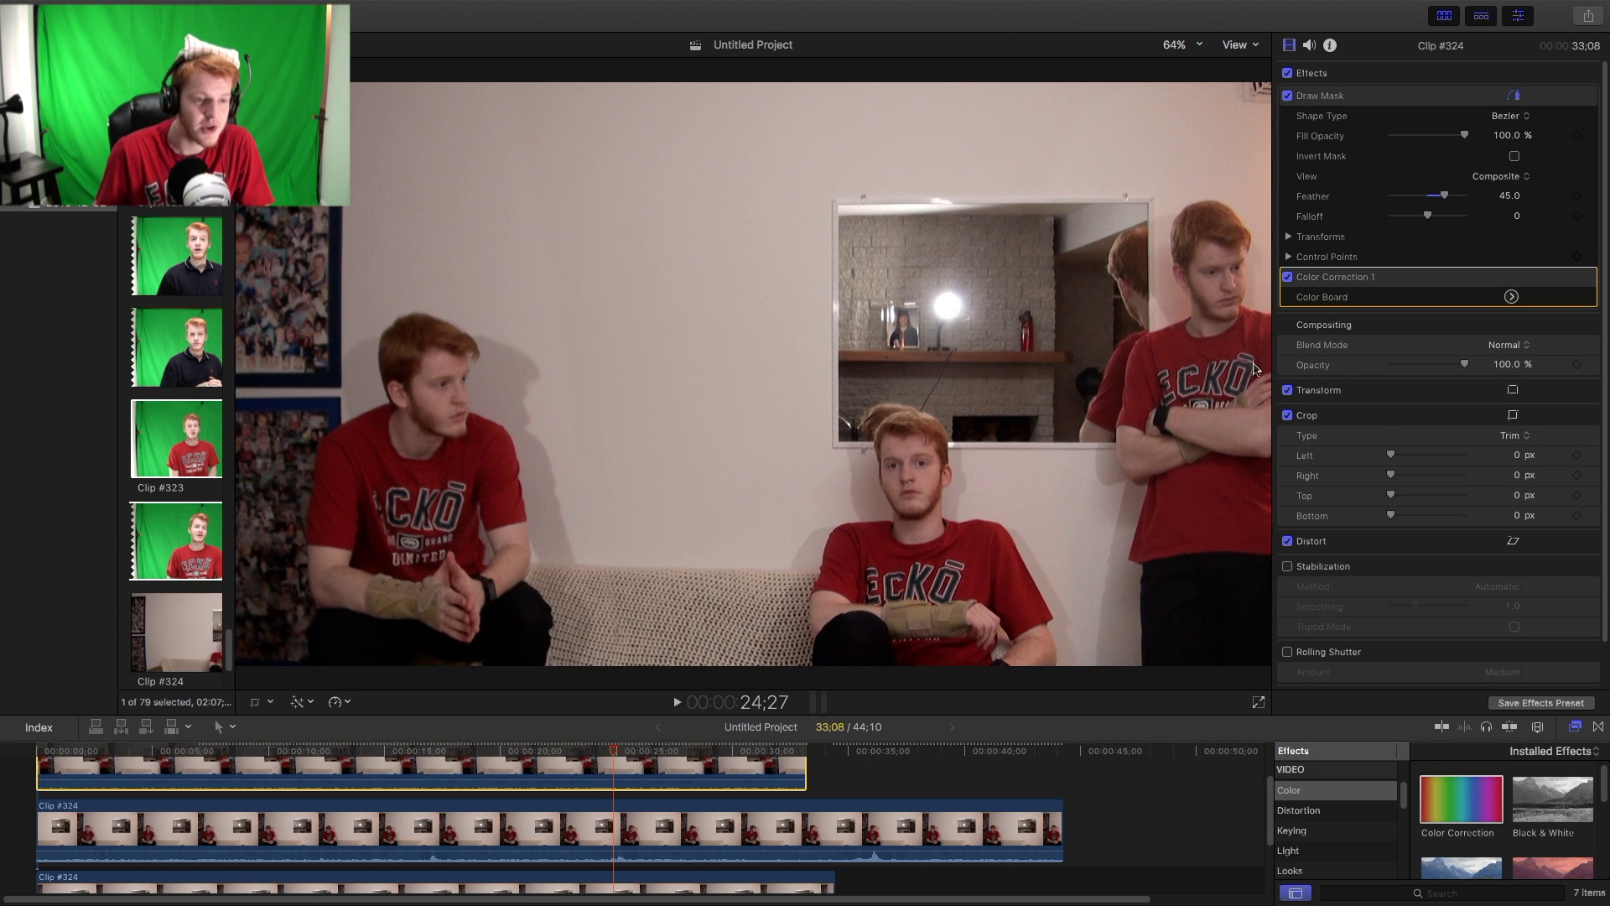
pyautogui.click(1430, 99)
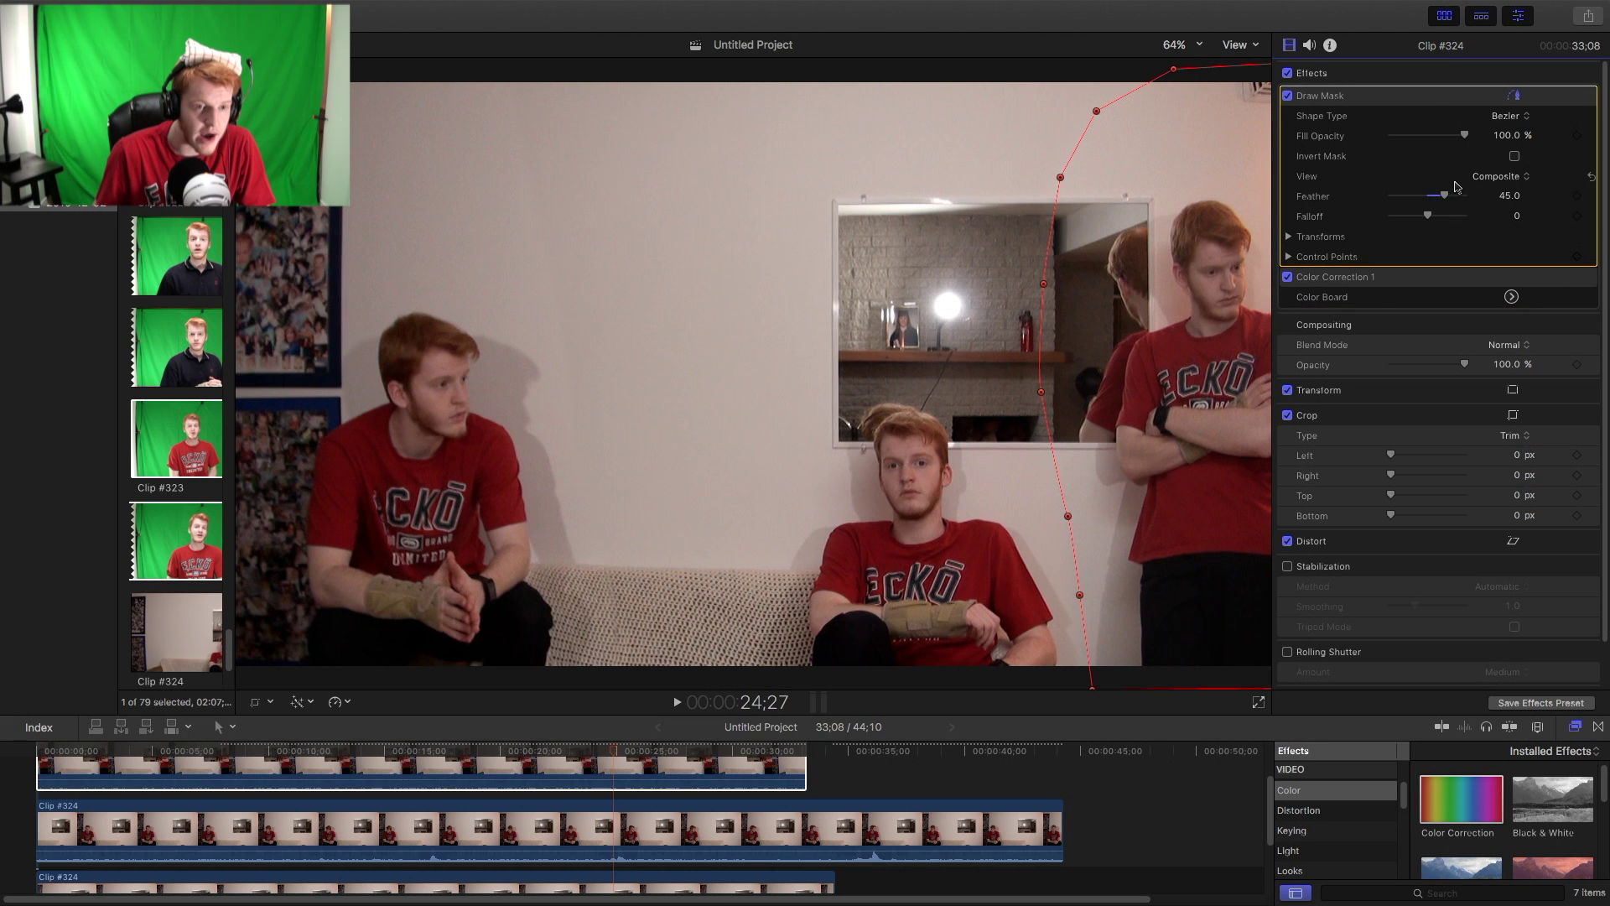
pyautogui.moveTo(1446, 201); pyautogui.dragTo(1469, 214)
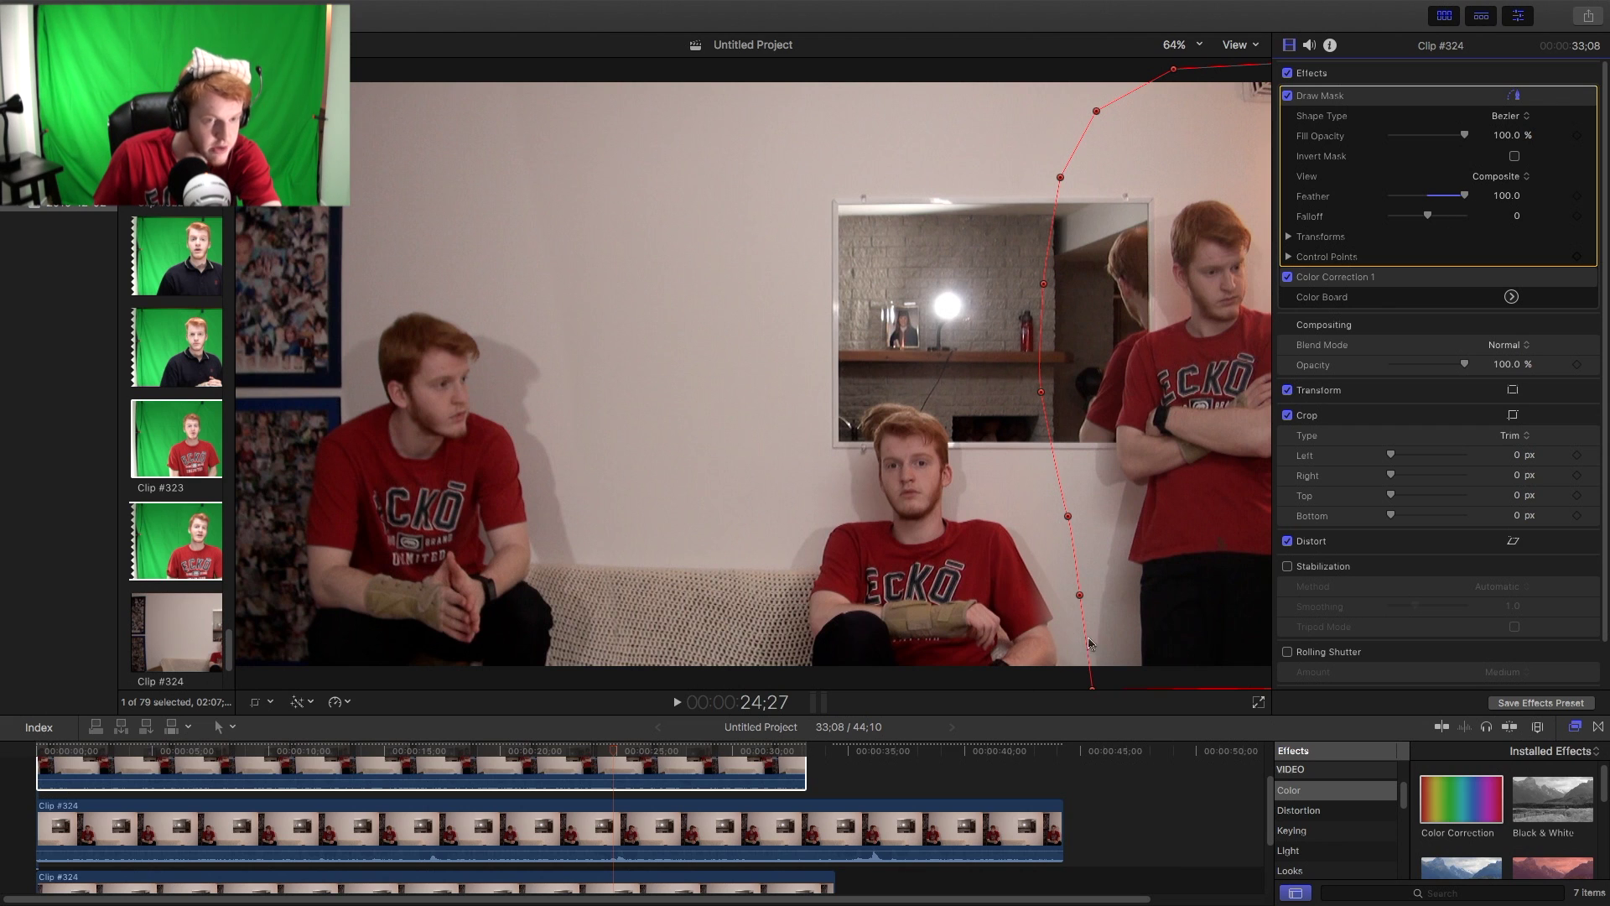
pyautogui.moveTo(1462, 198); pyautogui.dragTo(1439, 206)
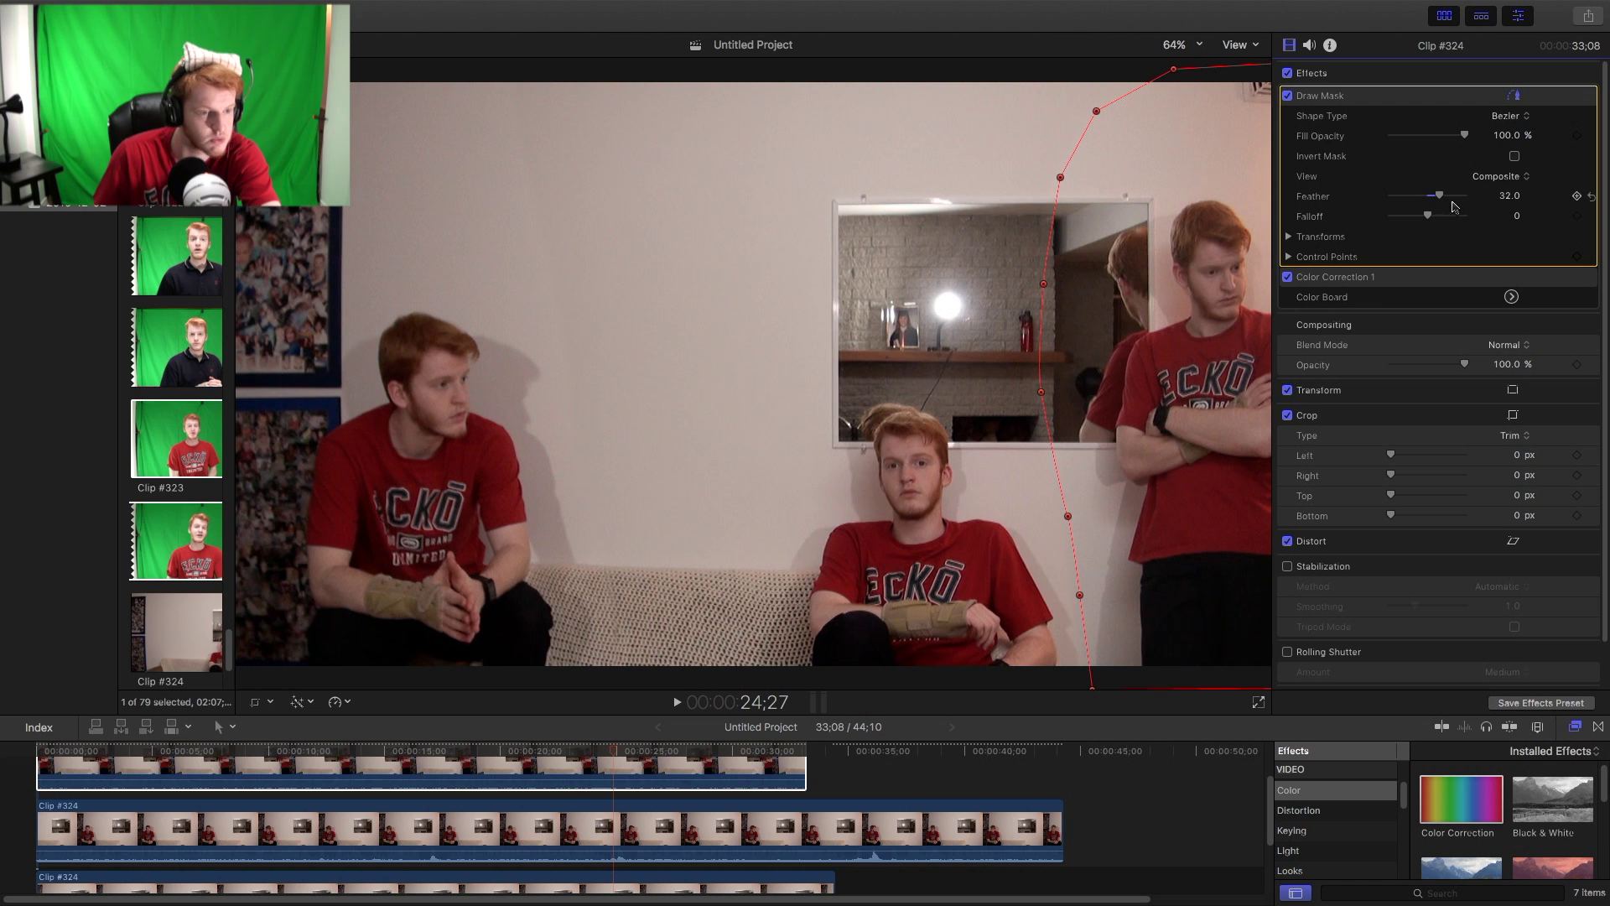
# - Select the middle and bottom clips in turn to inspect their settings, and widen the clip browser
pyautogui.click(790, 820)
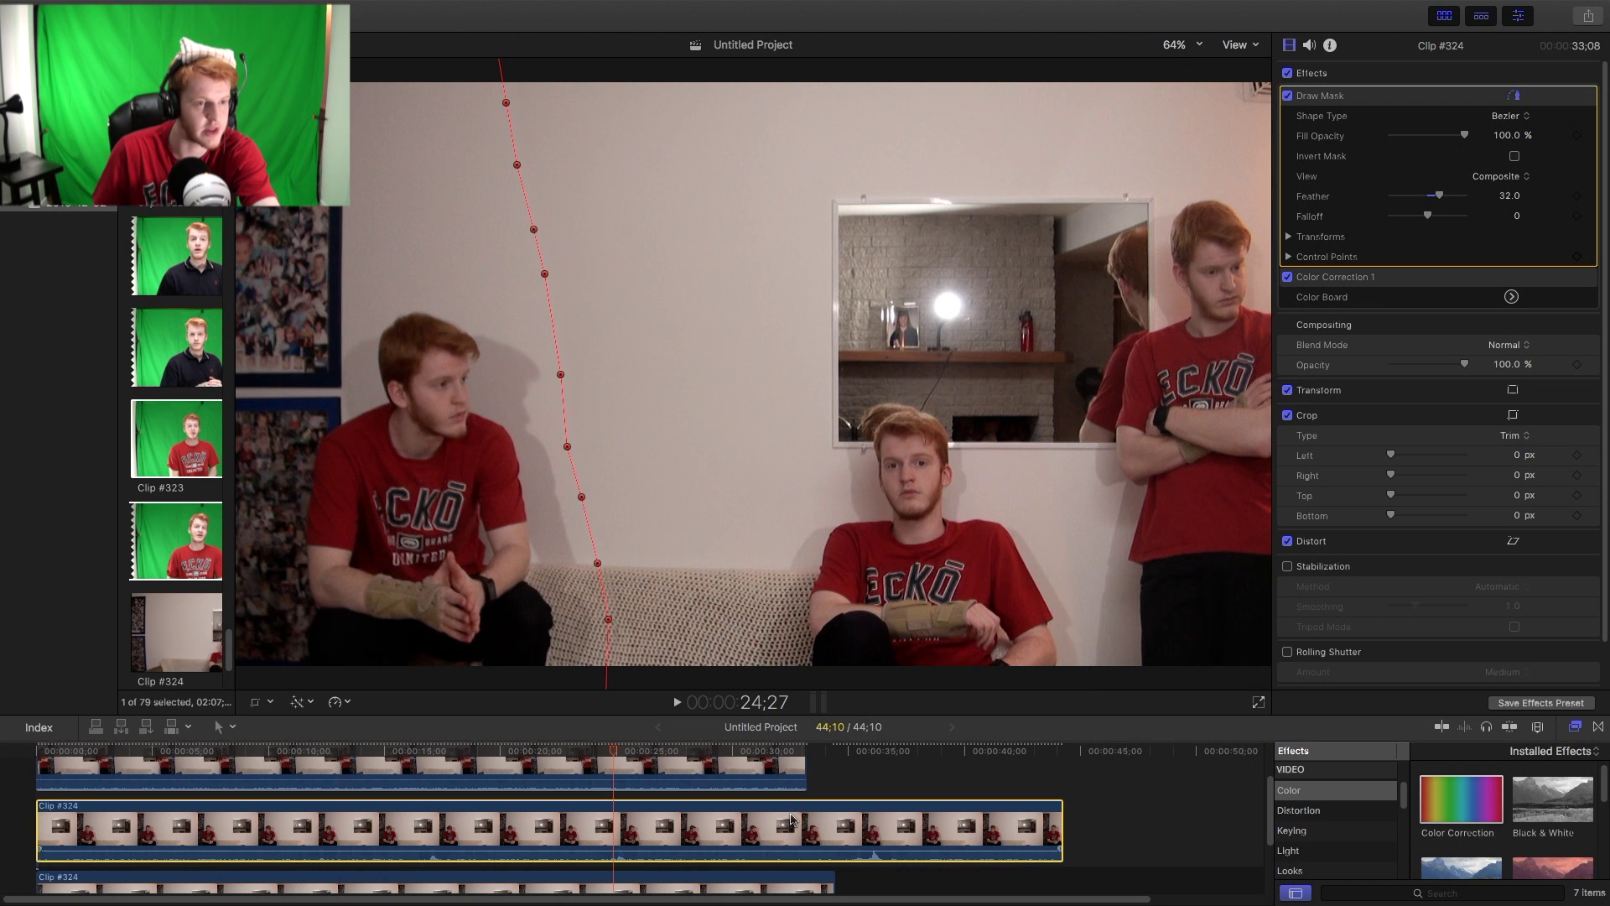
pyautogui.click(765, 888)
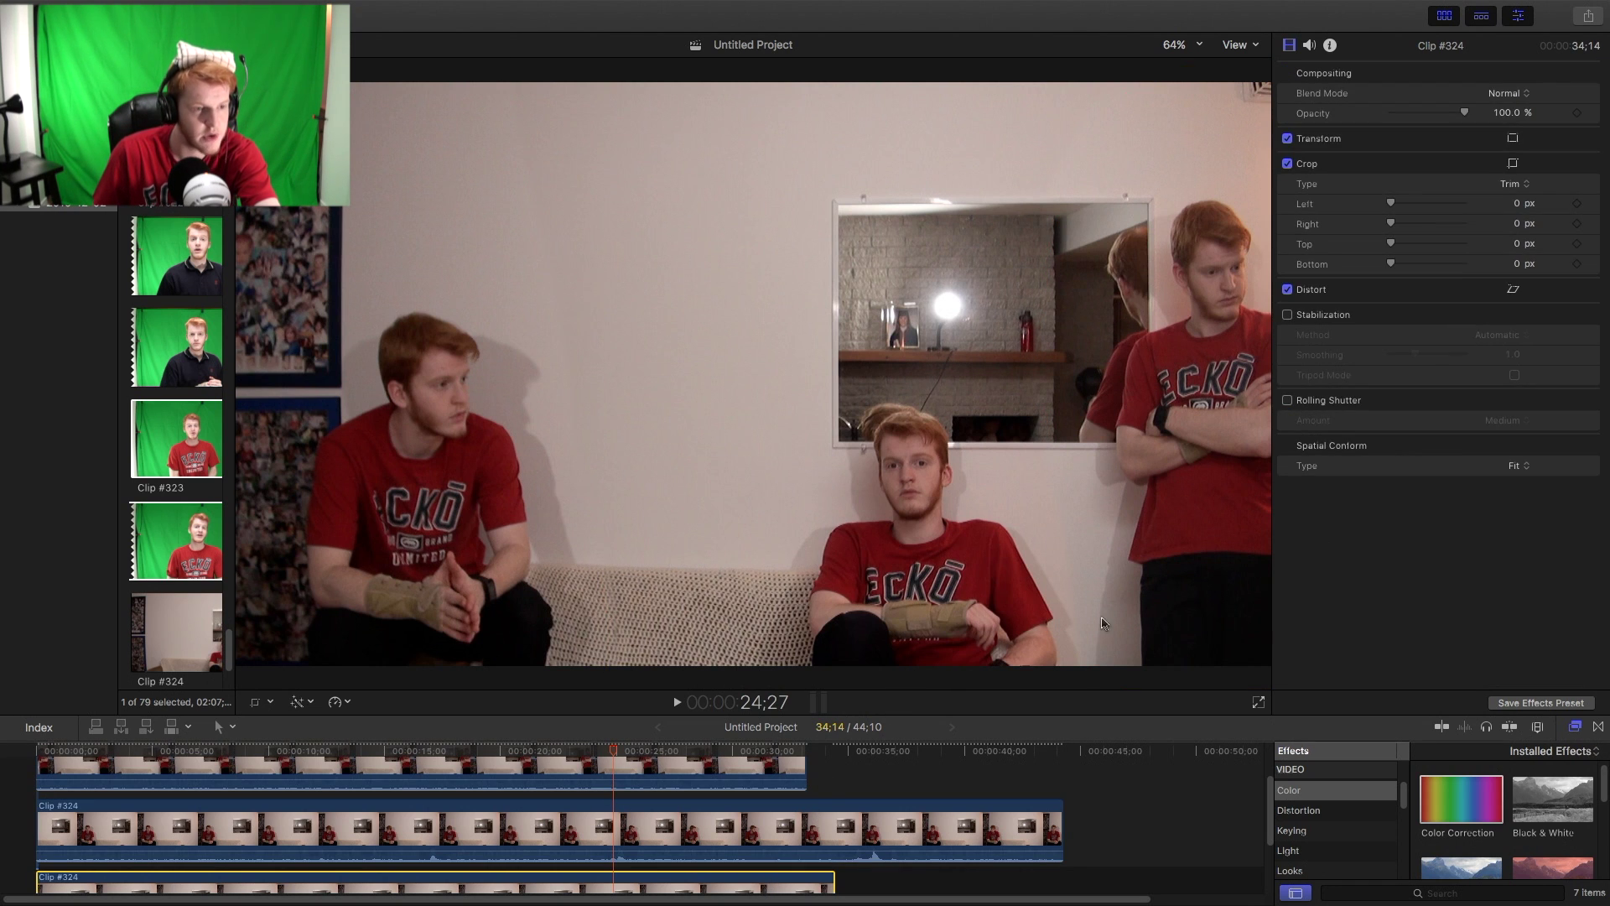
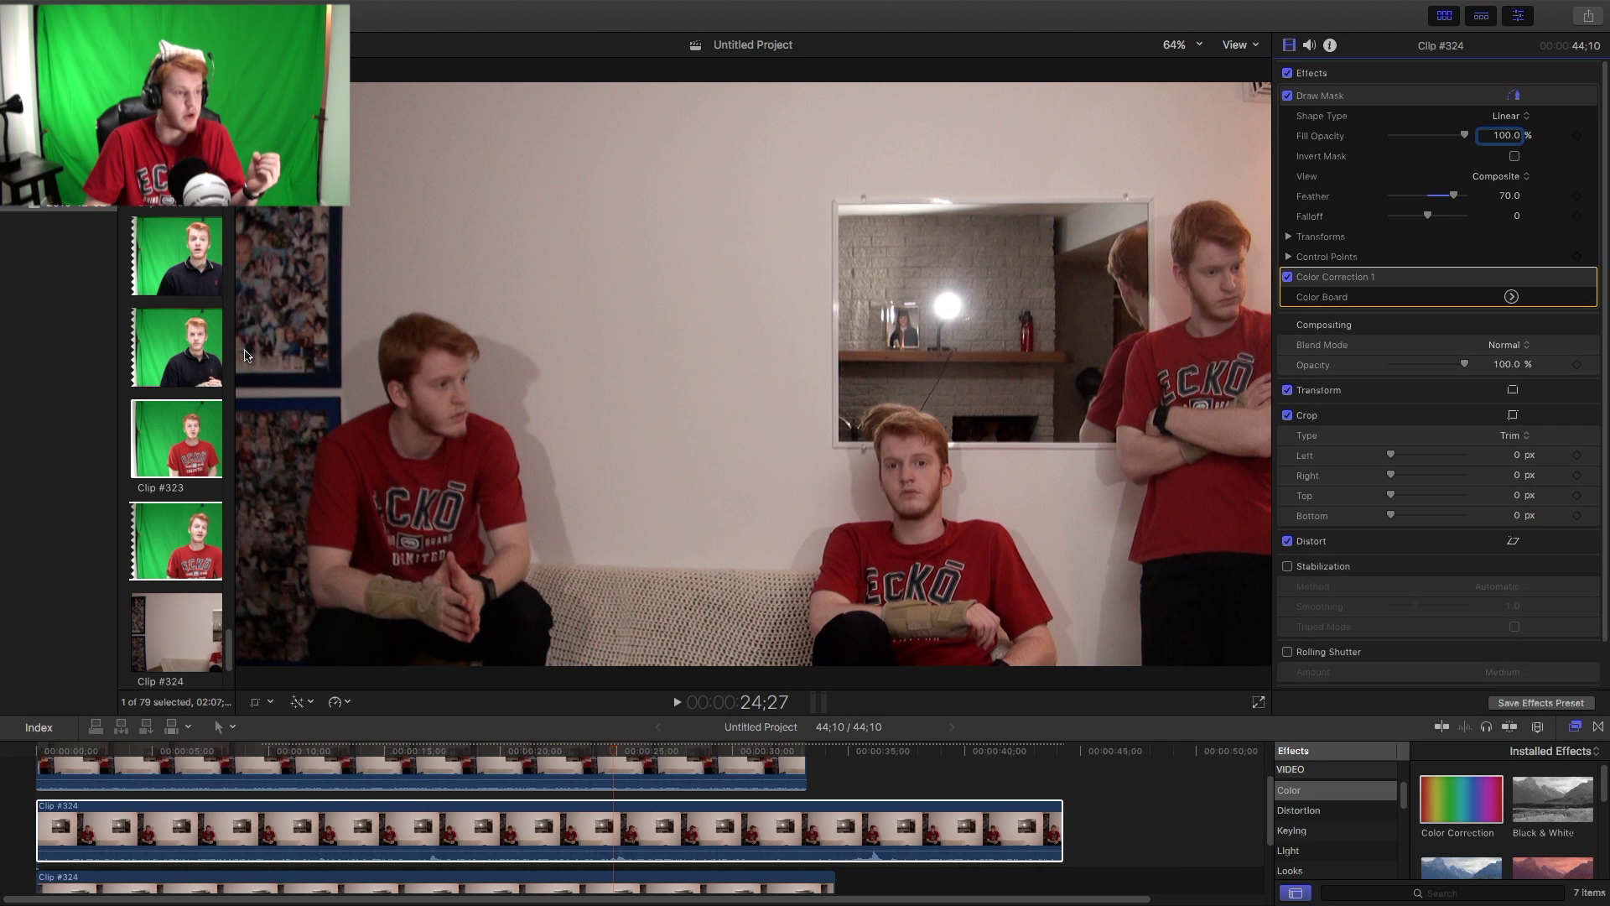
pyautogui.moveTo(237, 352); pyautogui.dragTo(334, 352)
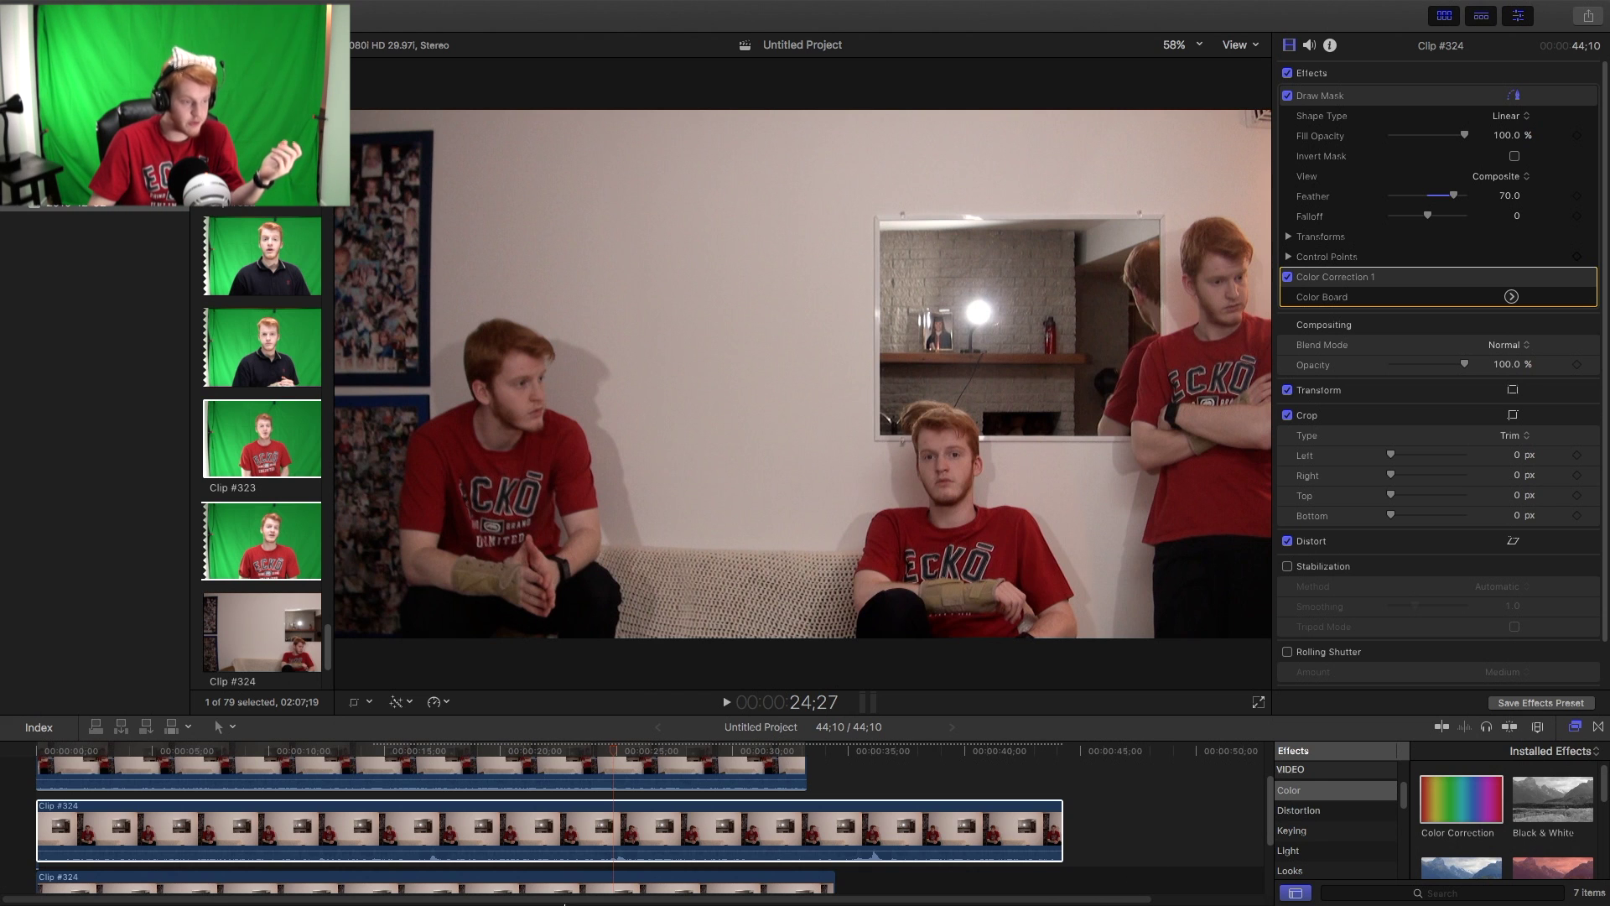
# - Enlarge the timeline area and cut all three stacked Clip #324 takes at 31;13
pyautogui.click(73, 890)
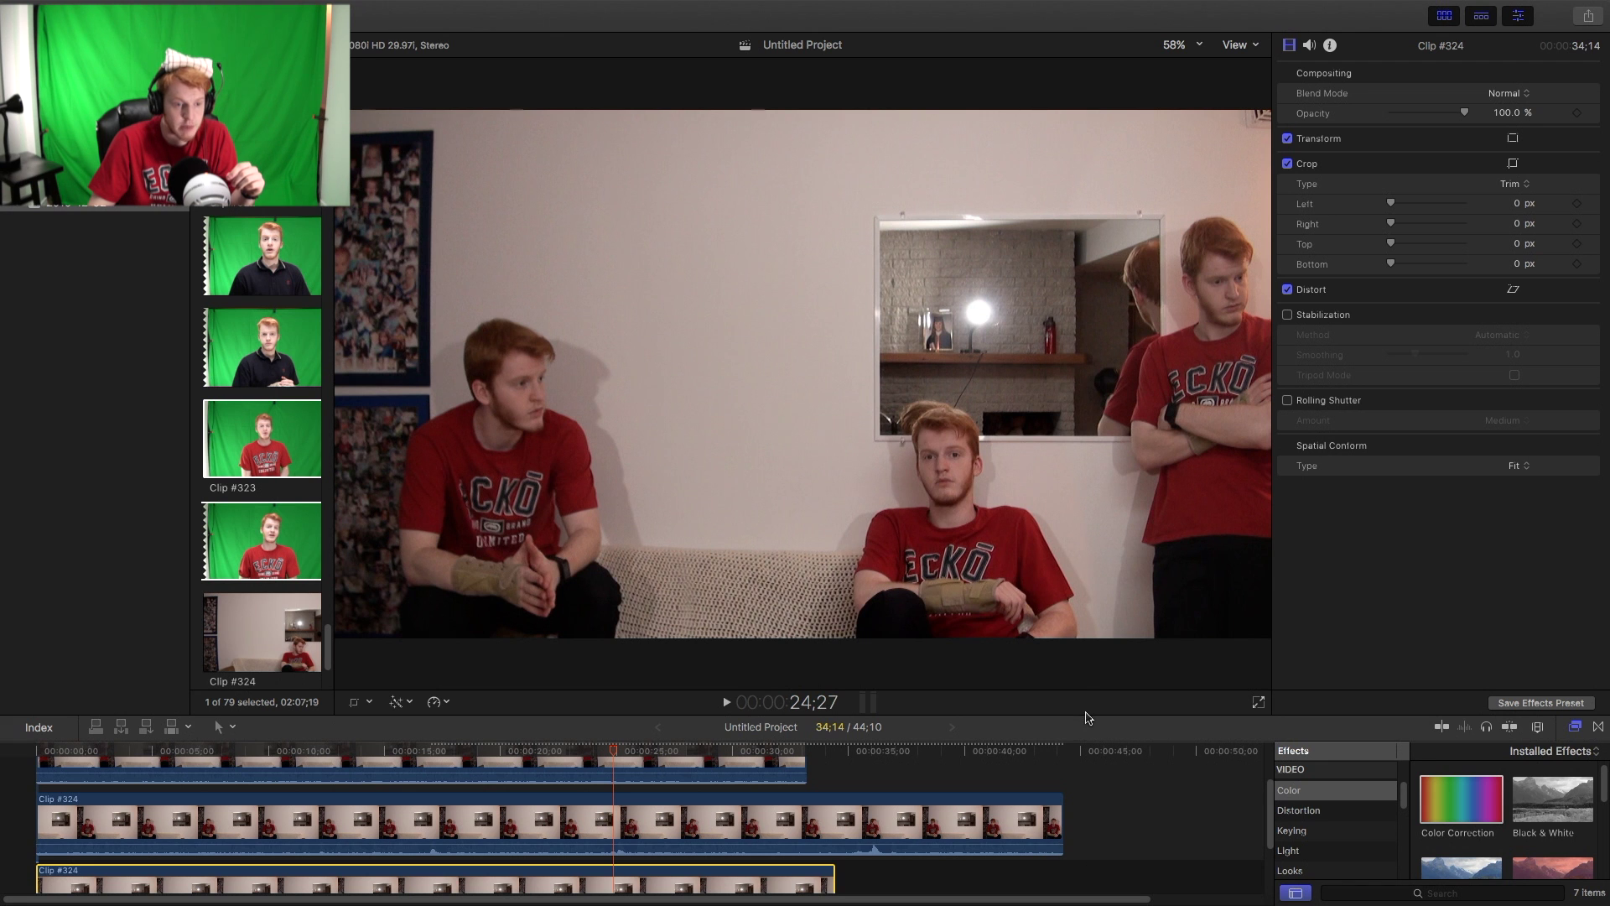
pyautogui.moveTo(1087, 718); pyautogui.dragTo(1096, 536)
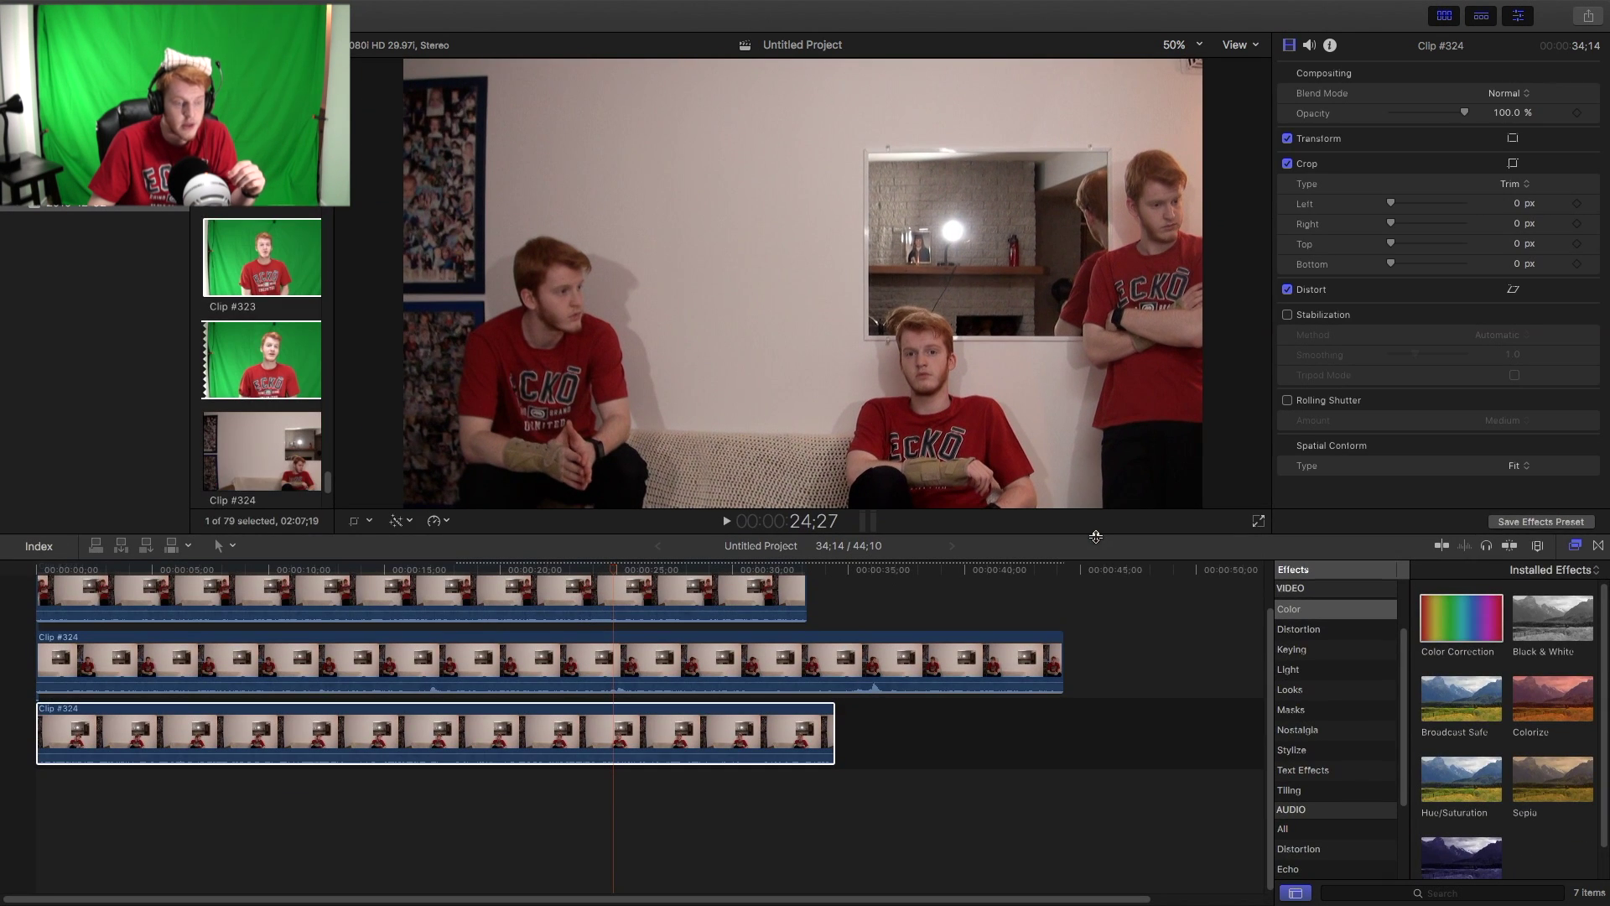
pyautogui.scroll(2, 1087, 614)
pyautogui.click(734, 572)
pyautogui.press('super+a')
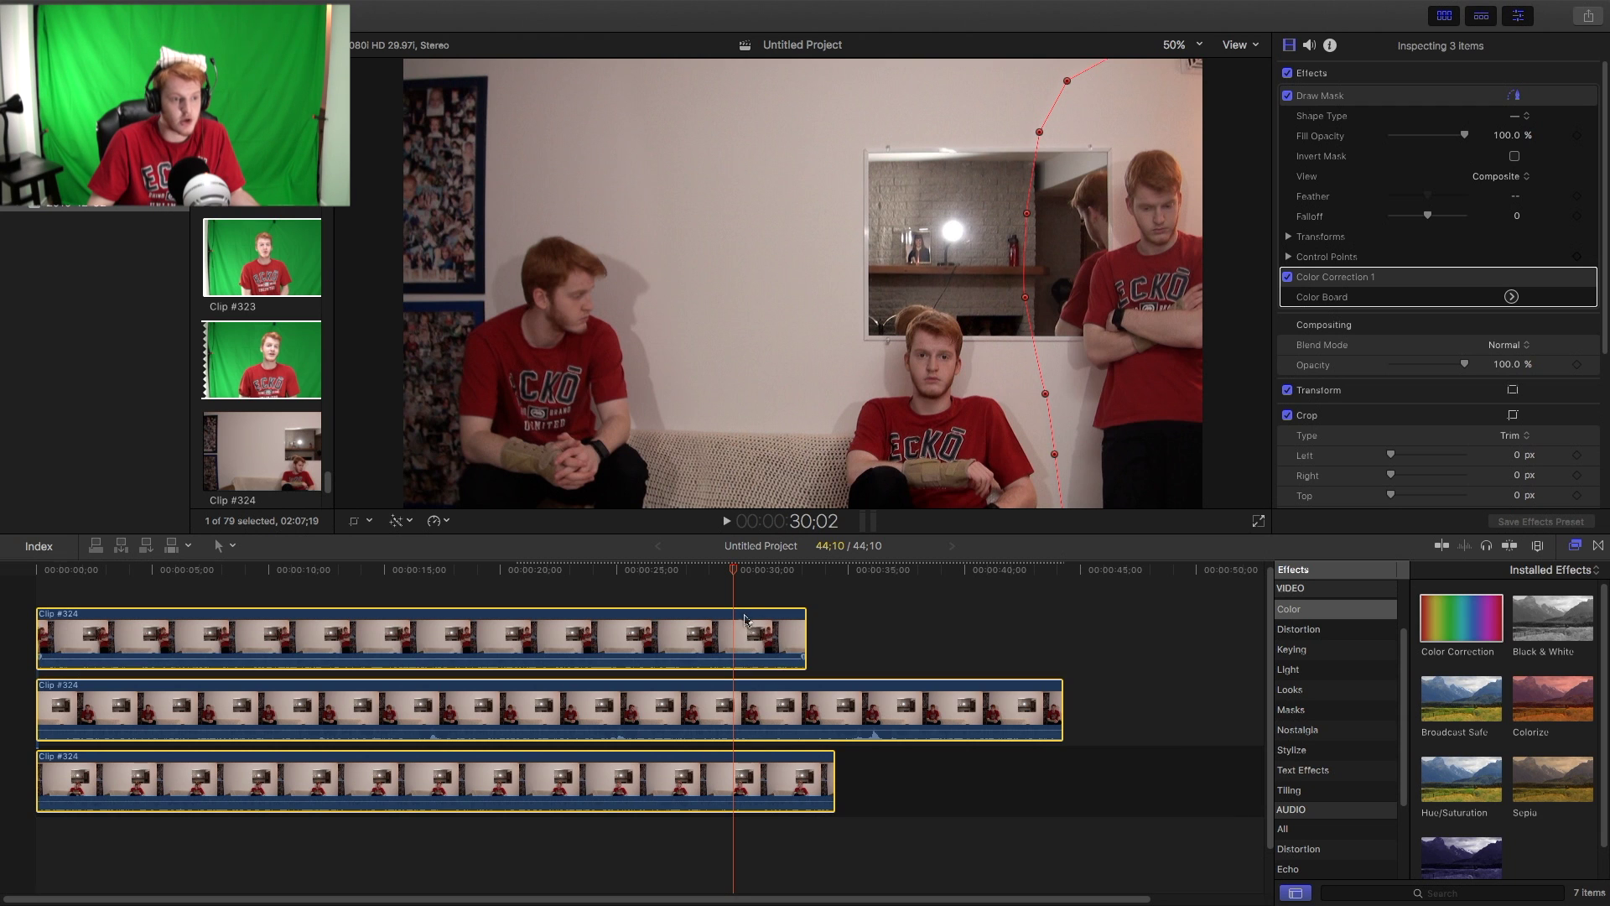
pyautogui.click(741, 575)
pyautogui.moveTo(742, 578); pyautogui.dragTo(766, 588)
pyautogui.press('super+b')
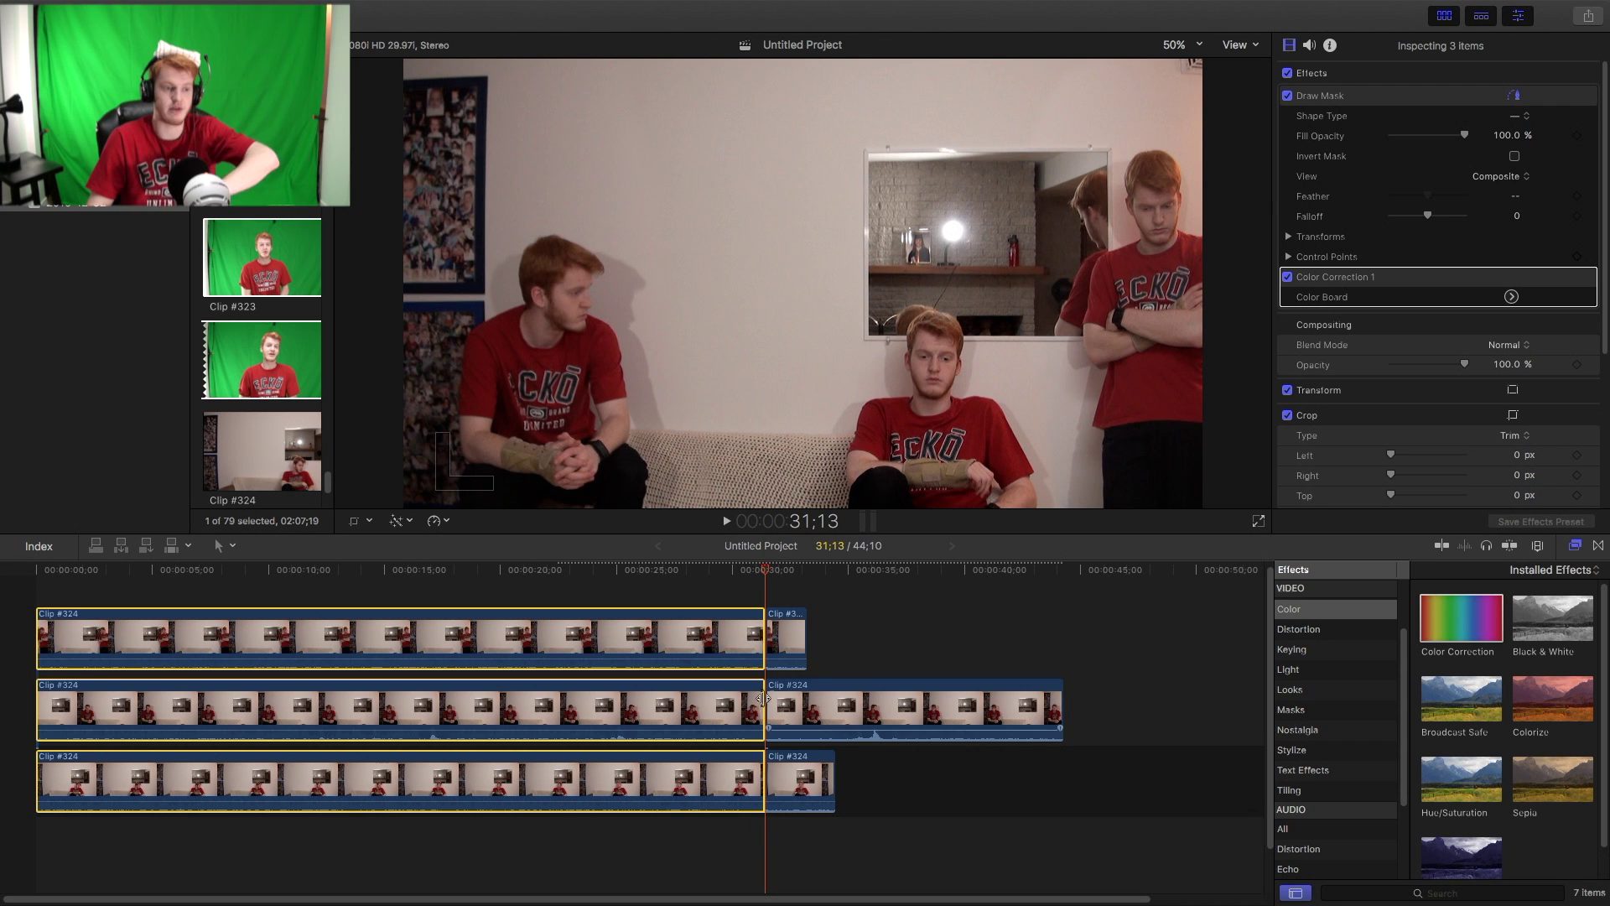
# - Delete the leftover pieces of the three Clip #324 takes after the cut at 31;13
pyautogui.click(786, 655)
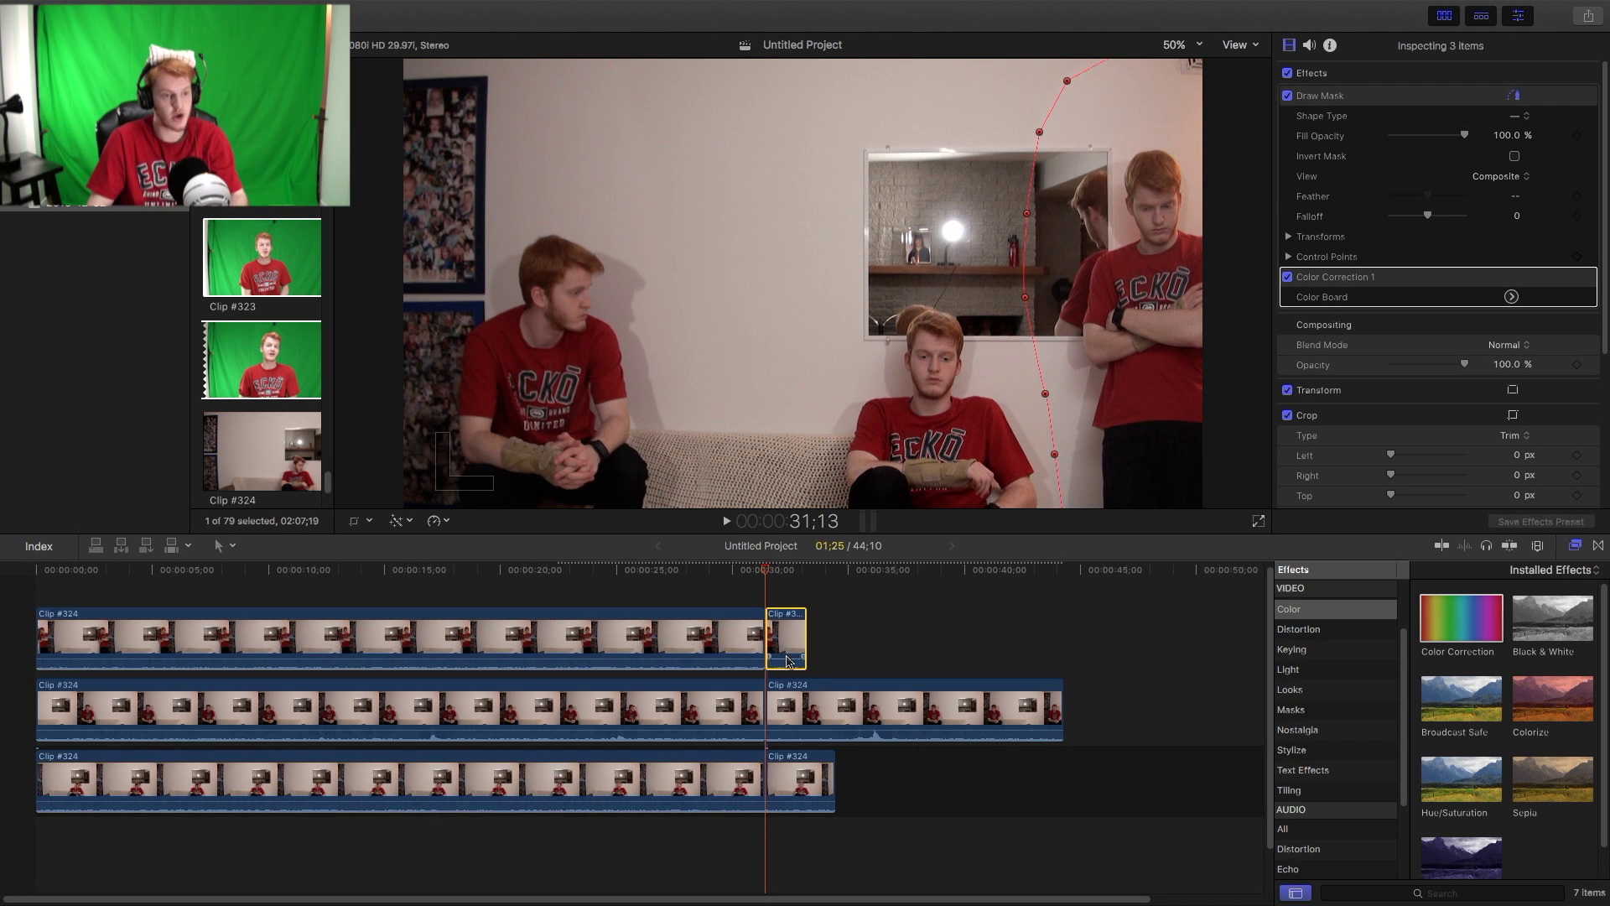
pyautogui.press('Delete')
pyautogui.click(807, 731)
pyautogui.press('Delete')
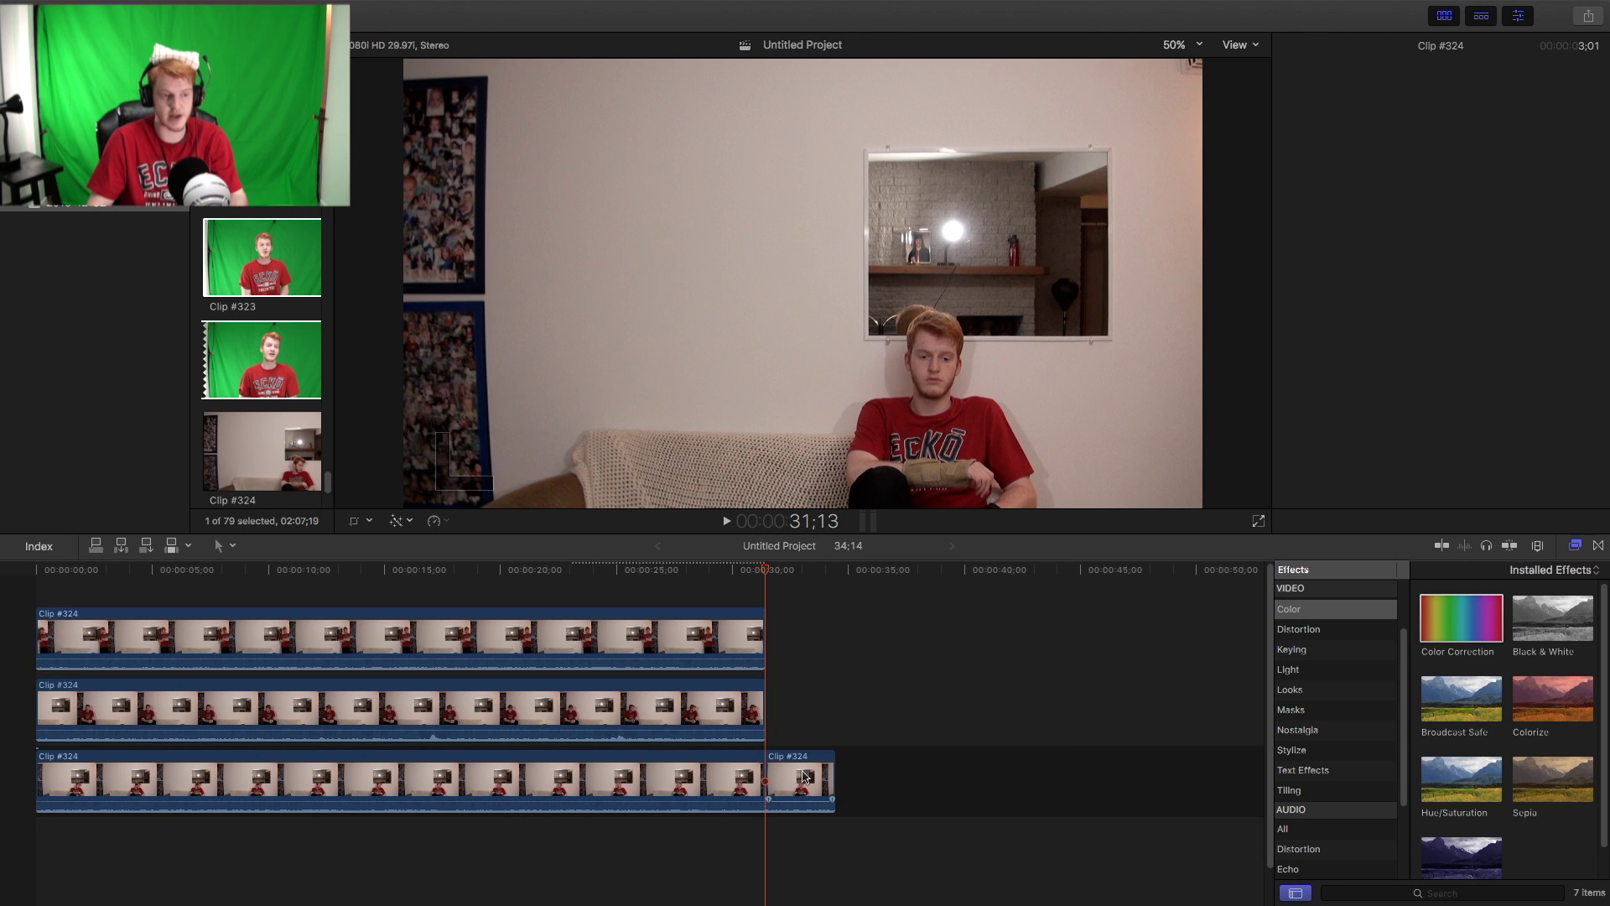
pyautogui.click(803, 776)
pyautogui.press('Delete')
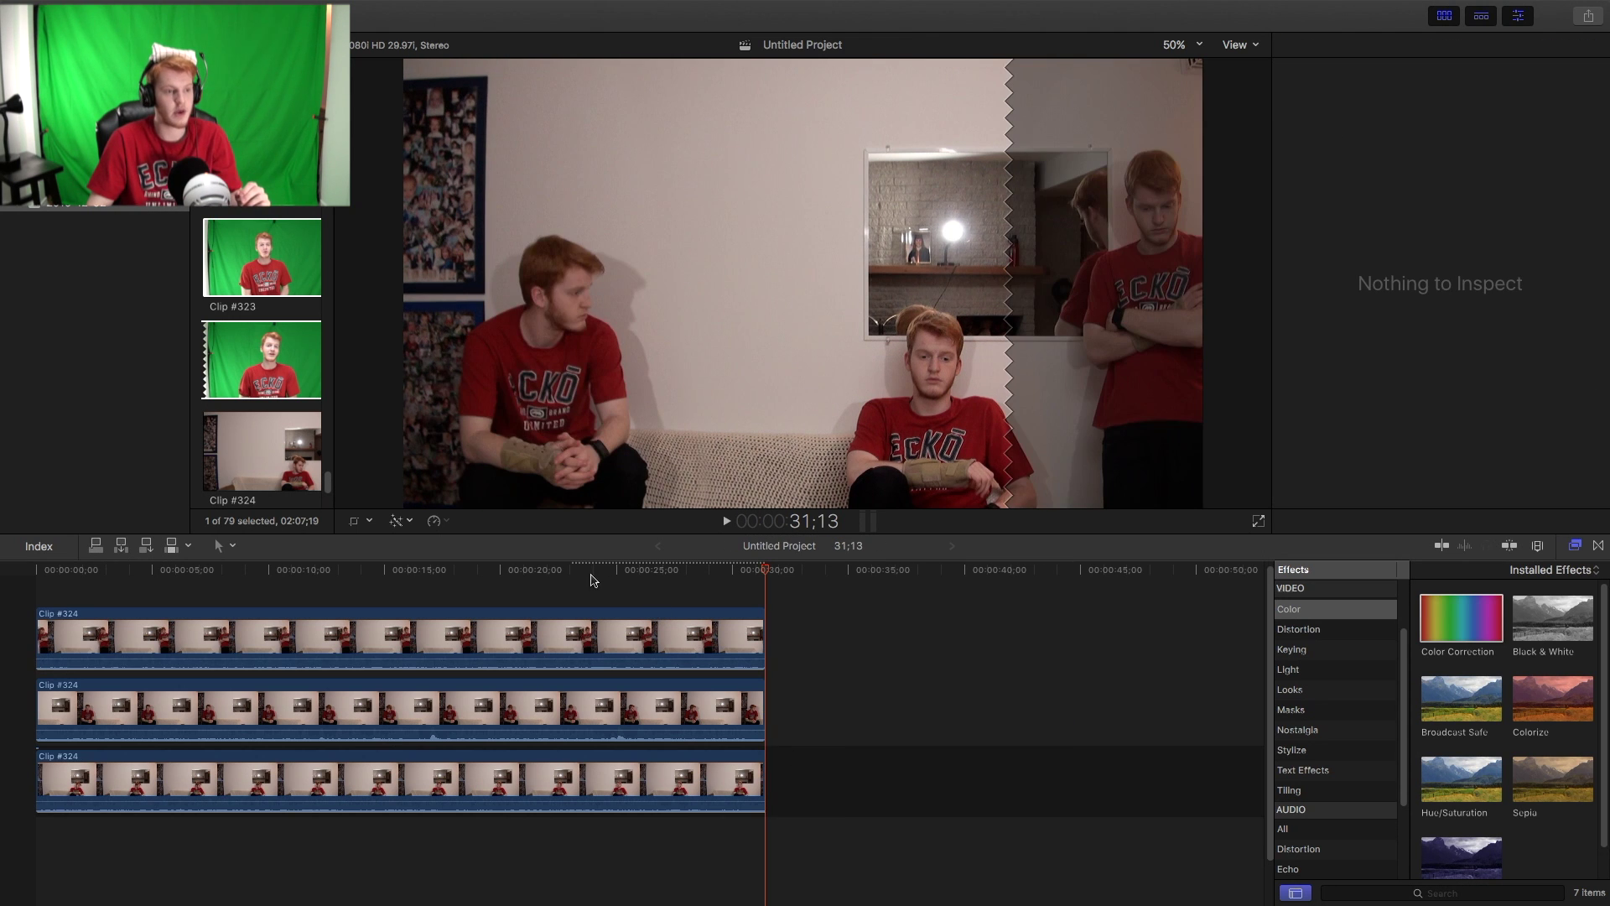
# - Add the Sound 1.aifc audio to the project and place it directly after the stacked Clip #324 takes
pyautogui.click(591, 579)
pyautogui.click(620, 780)
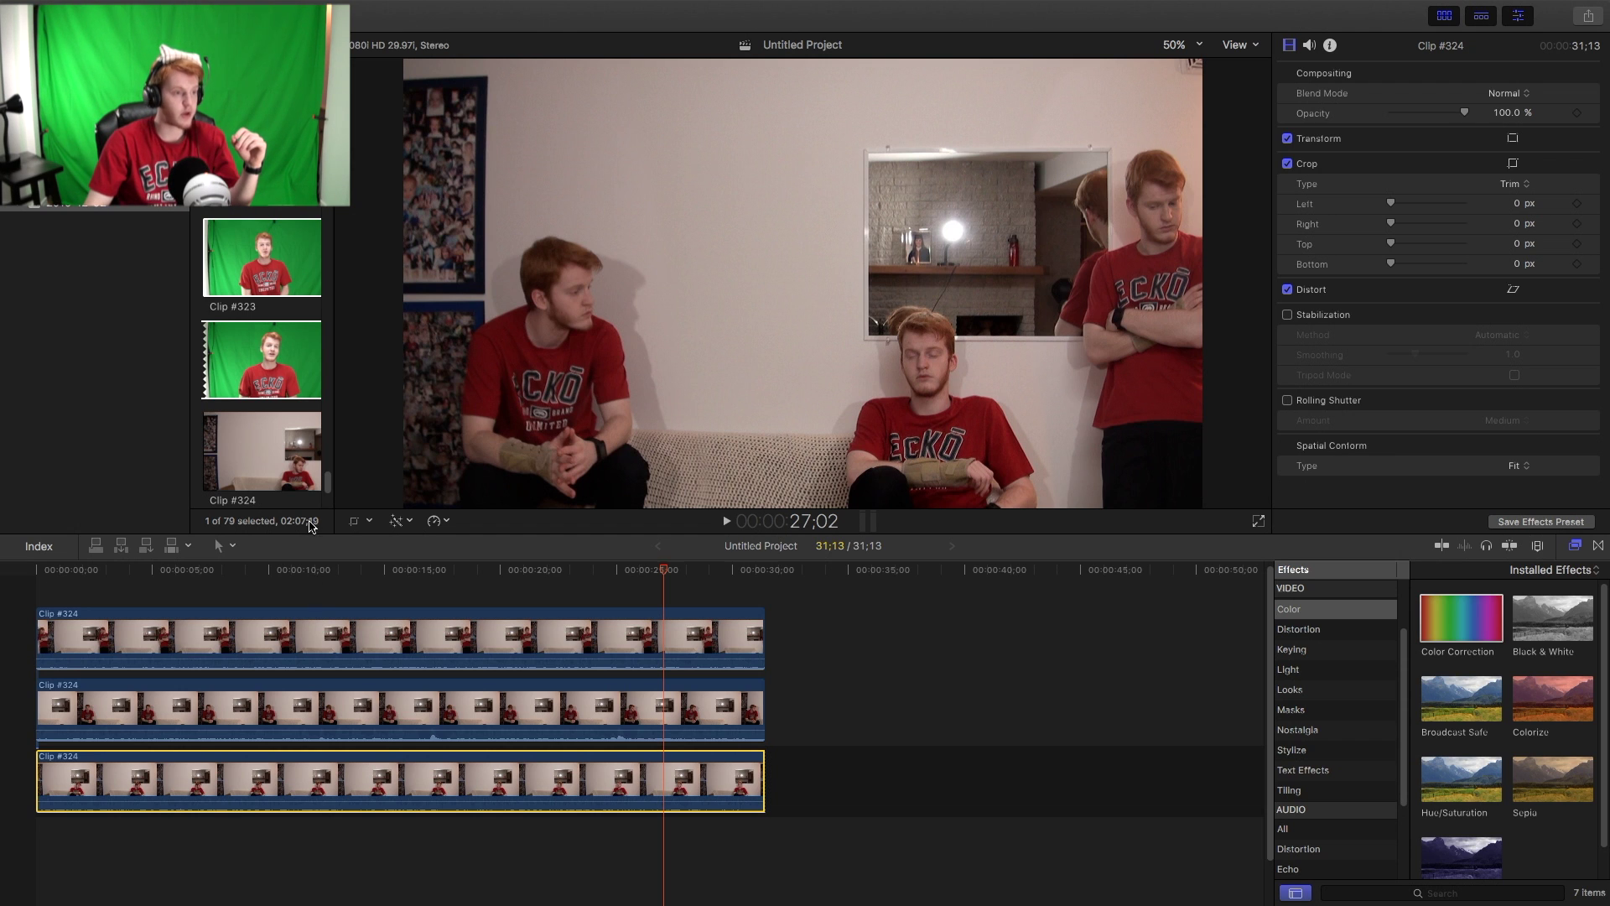
pyautogui.moveTo(115, 3)
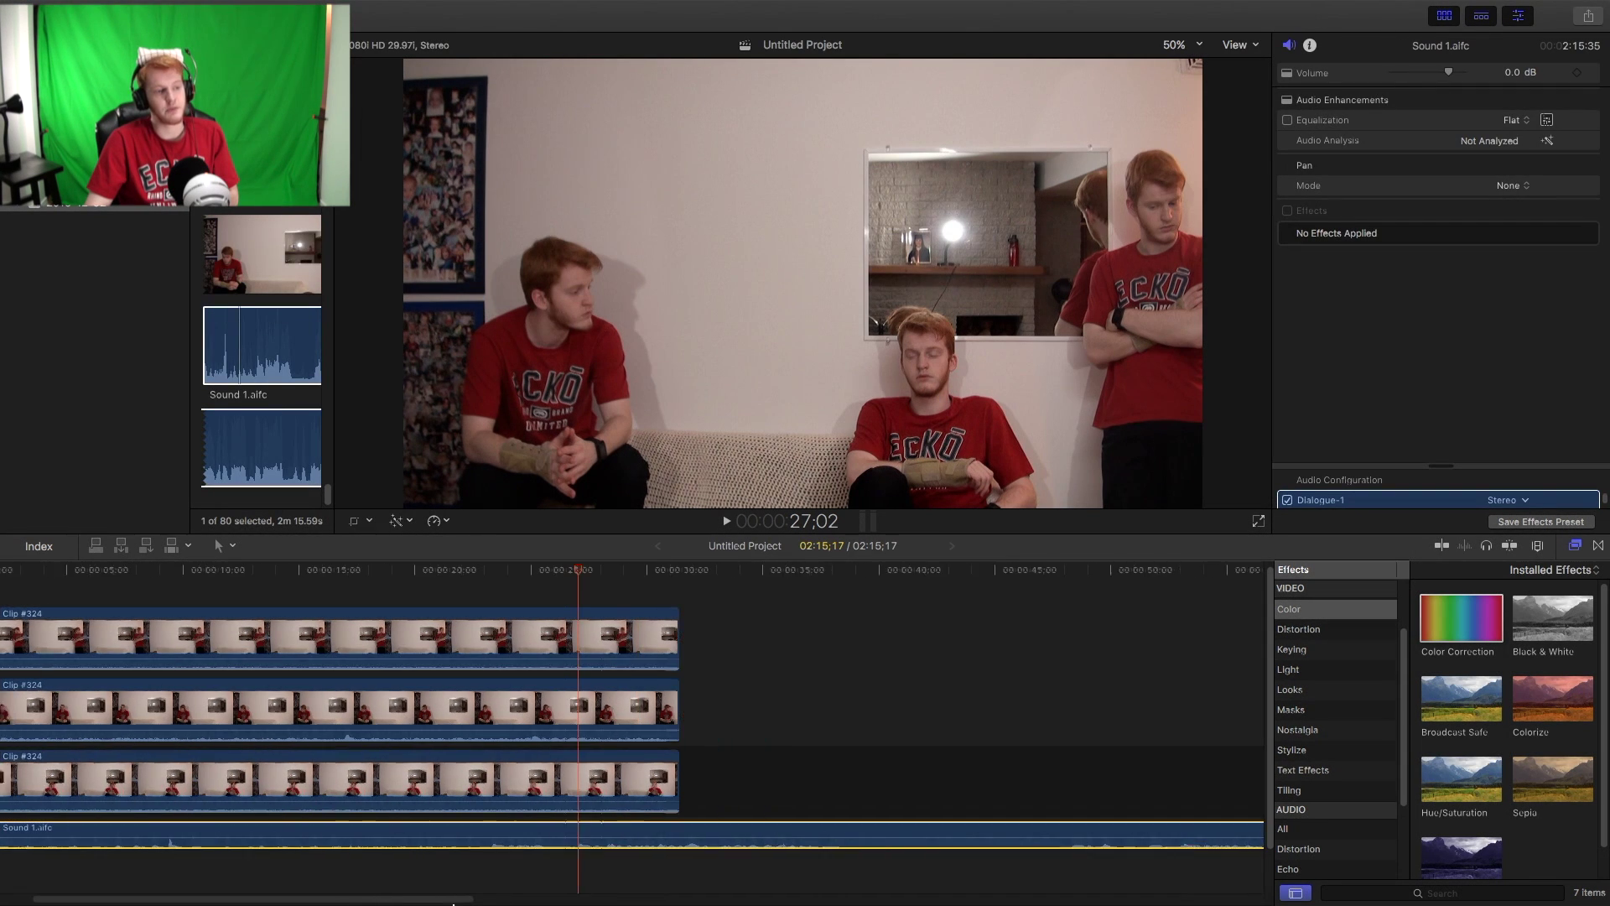
pyautogui.moveTo(785, 904); pyautogui.dragTo(679, 903)
pyautogui.moveTo(562, 838); pyautogui.dragTo(1145, 746)
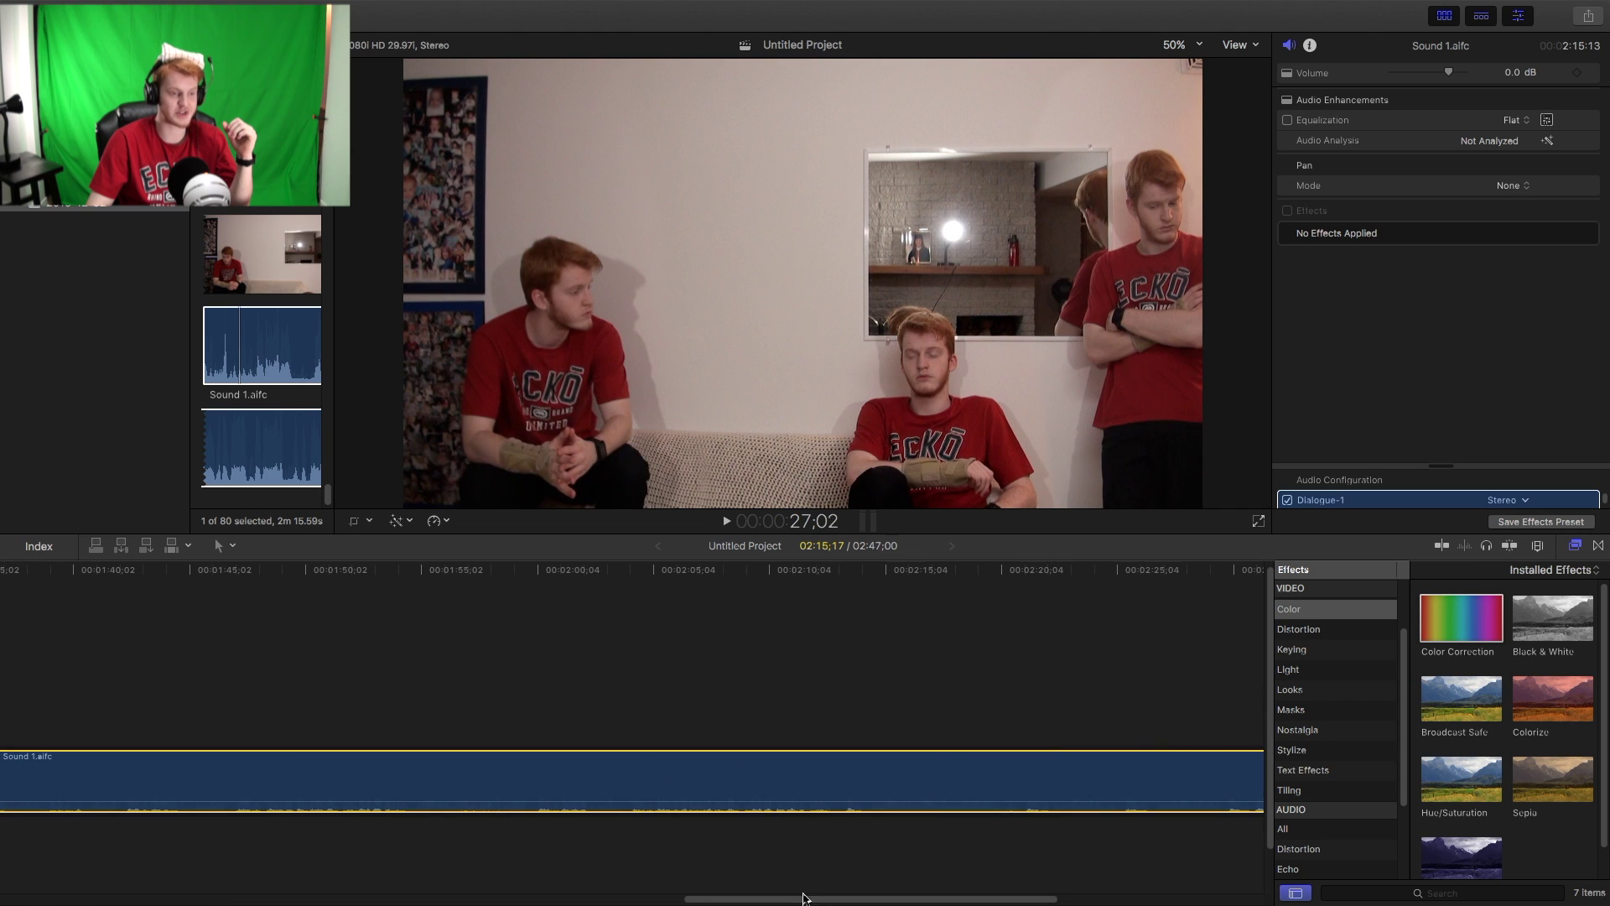
pyautogui.moveTo(790, 902); pyautogui.dragTo(183, 886)
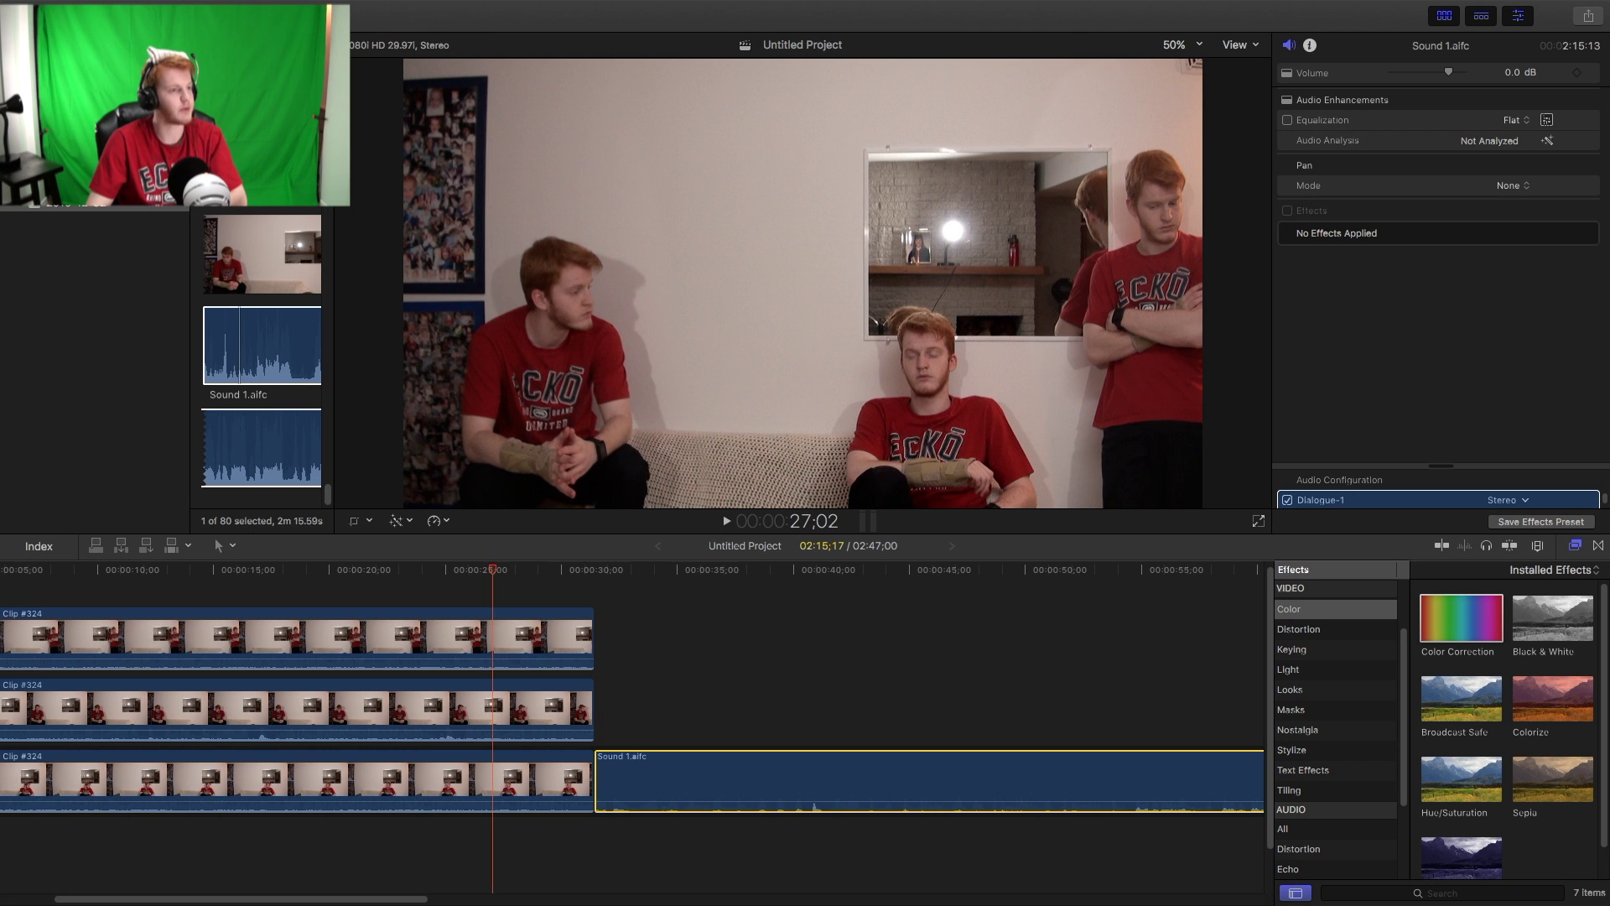
# - Find the green-screen Clip #323 in the browser and add it to the timeline above the Sound 1.aifc audio
pyautogui.scroll(5, 262, 361)
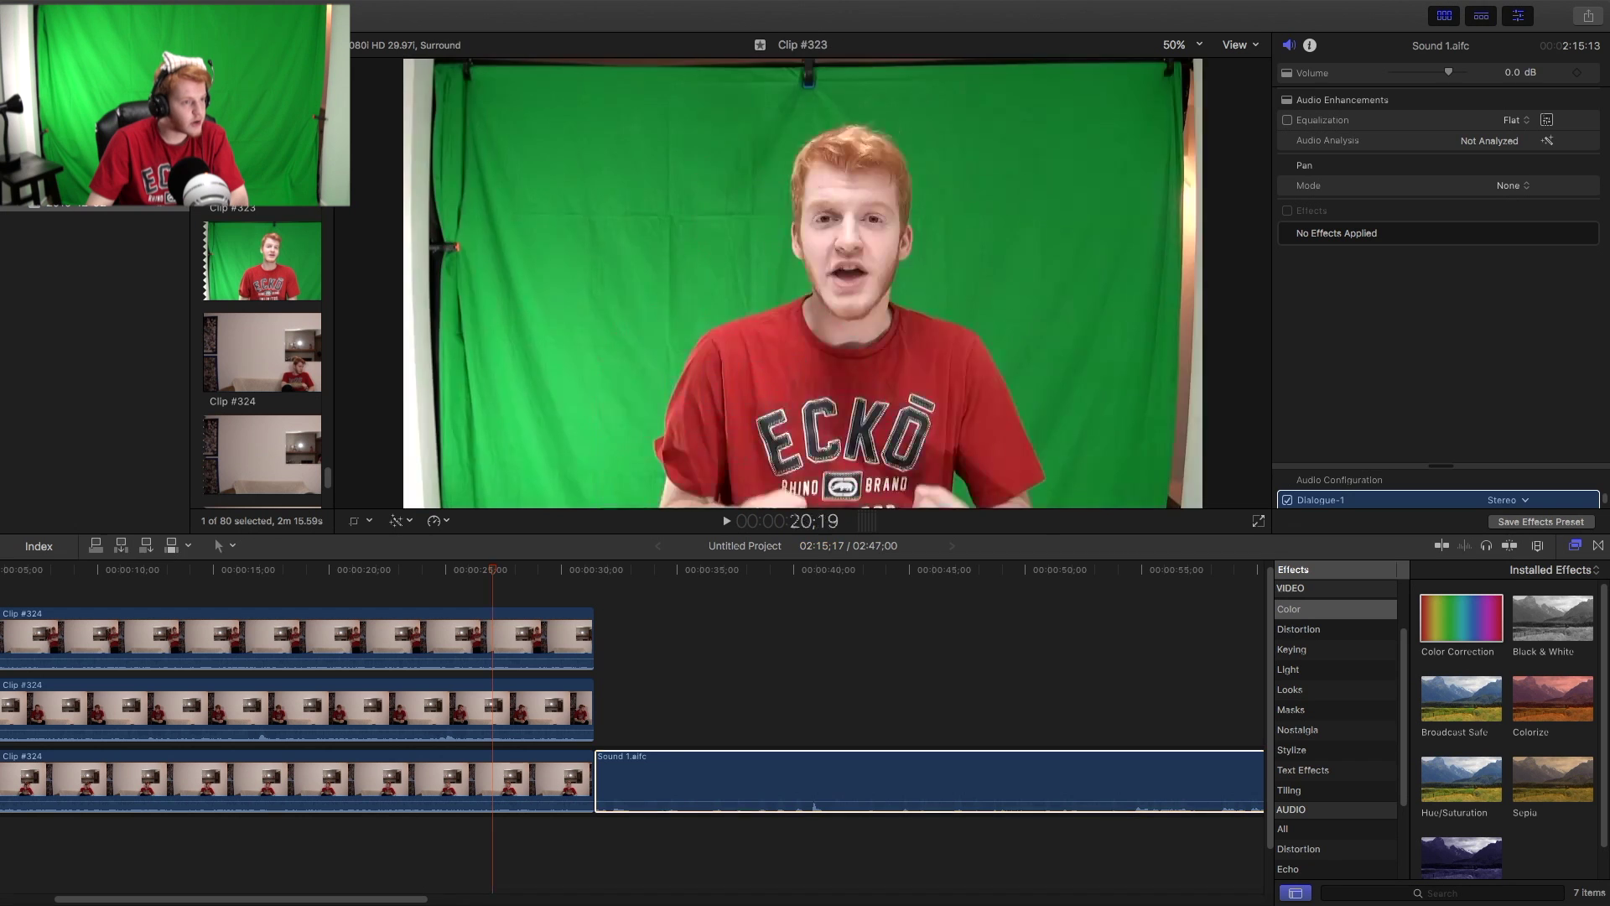
pyautogui.click(262, 261)
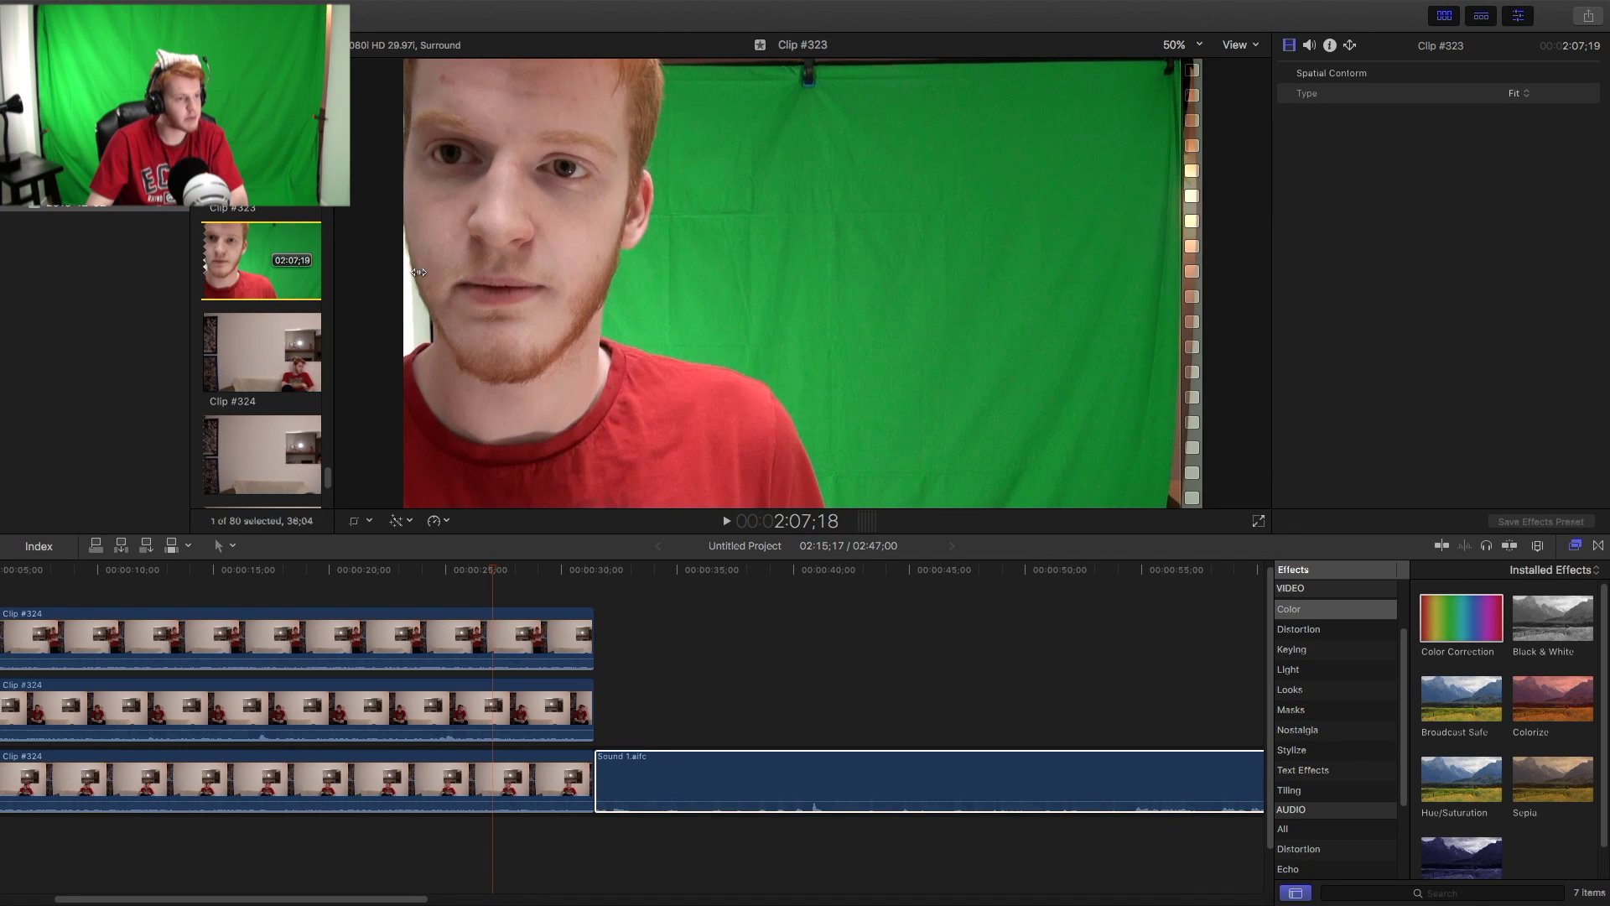
pyautogui.click(220, 261)
pyautogui.press('e')
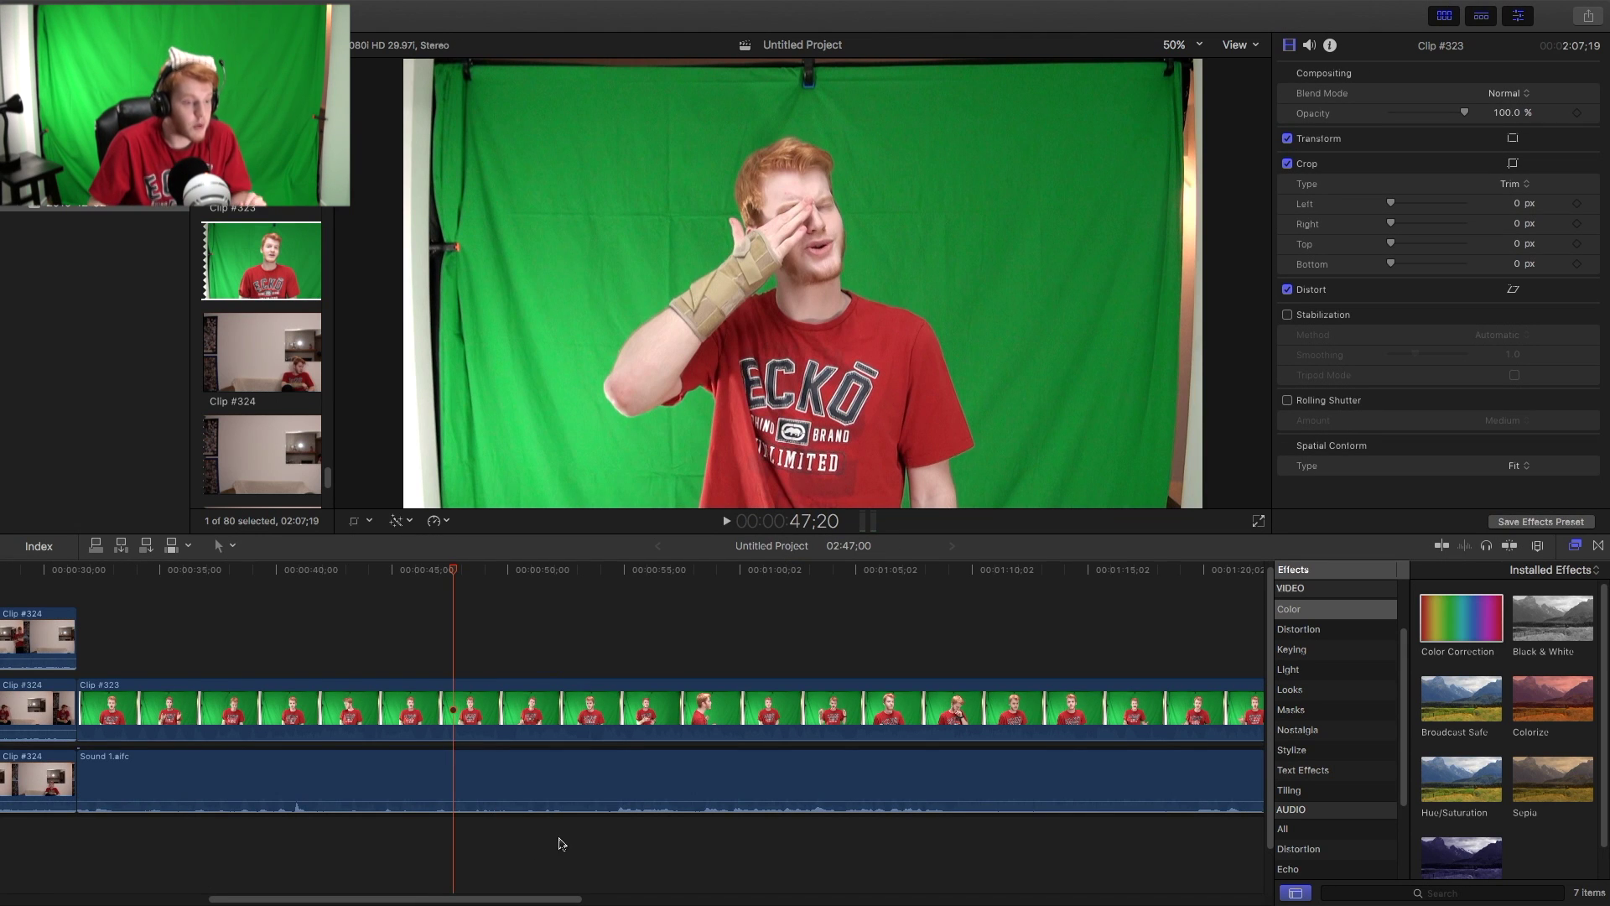
# - Play the opening of Clip #323 with the separate audio to compare their timing
pyautogui.click(288, 577)
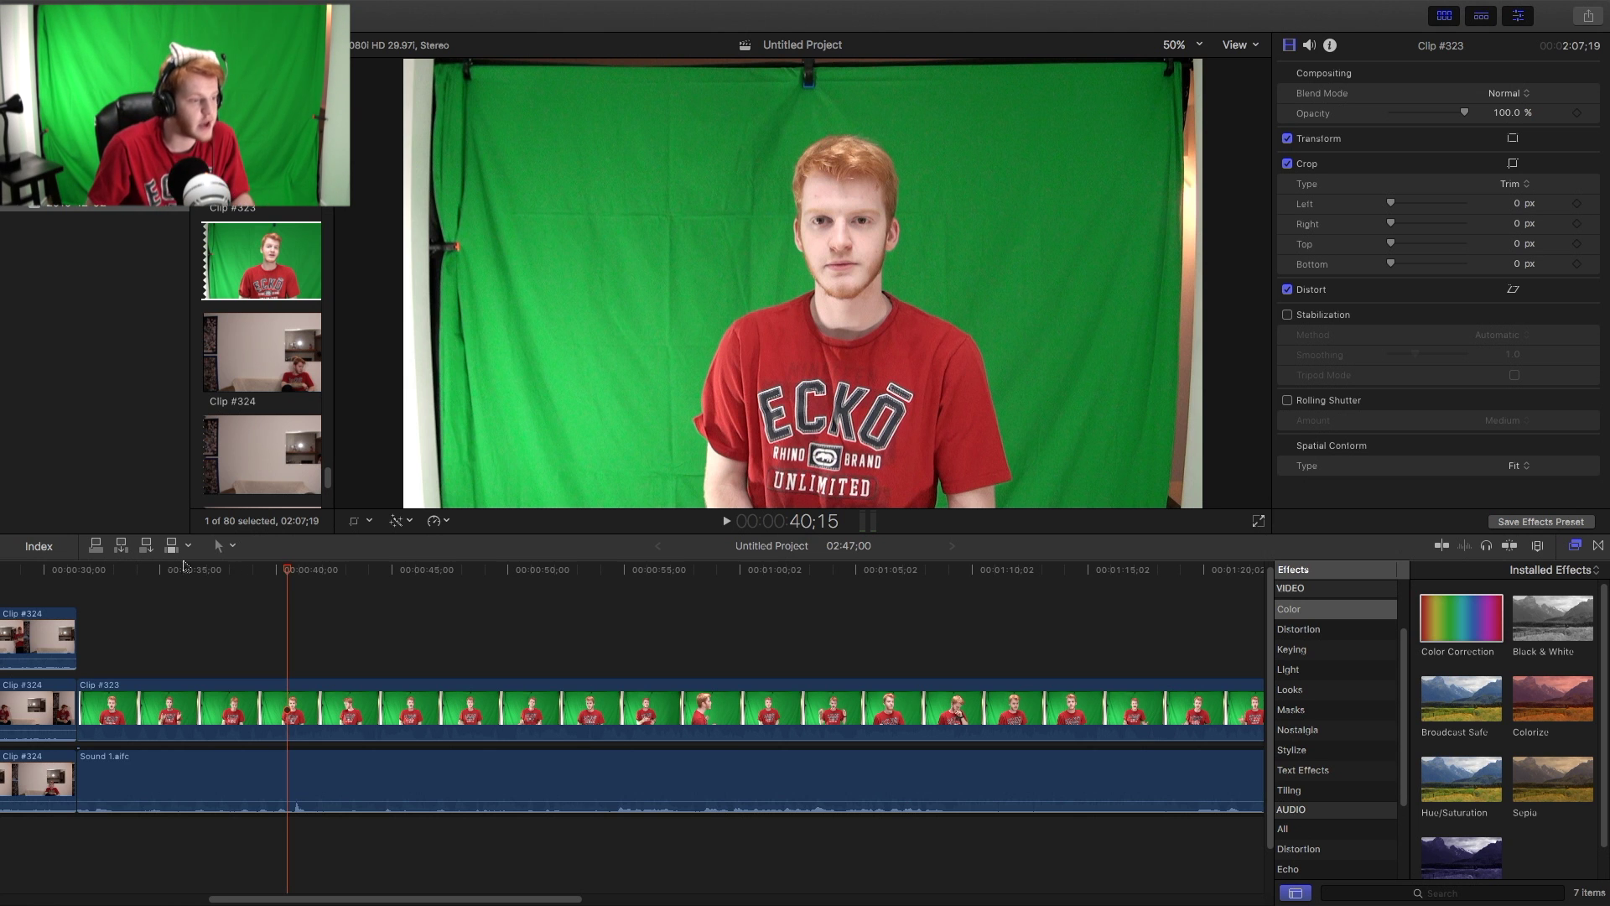
pyautogui.press('space')
pyautogui.click(225, 574)
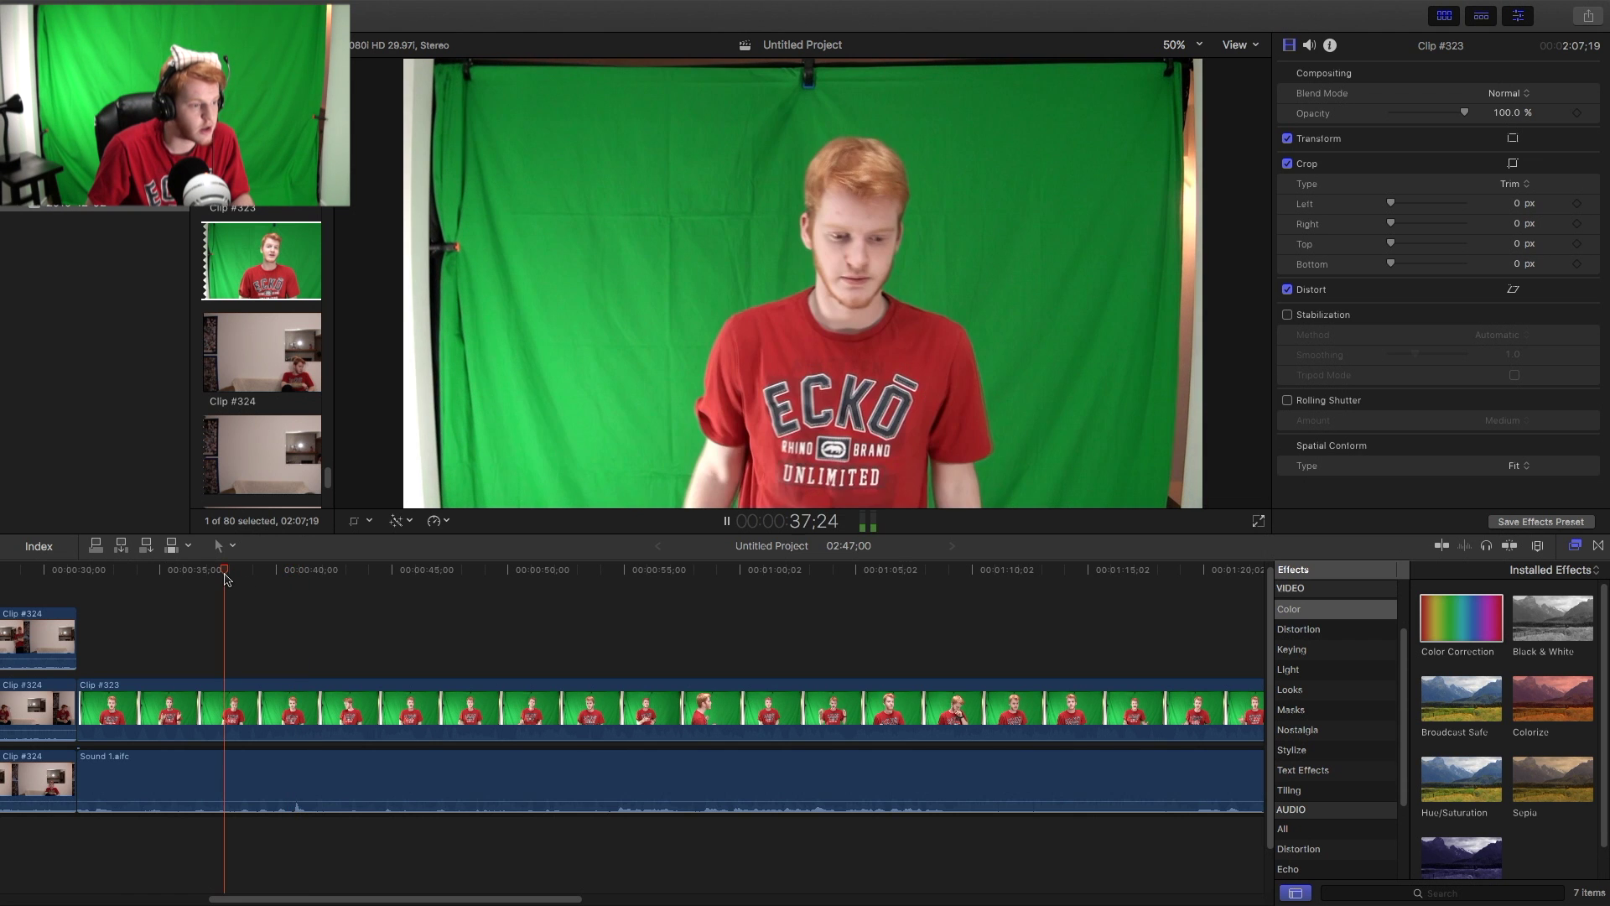
pyautogui.press('space')
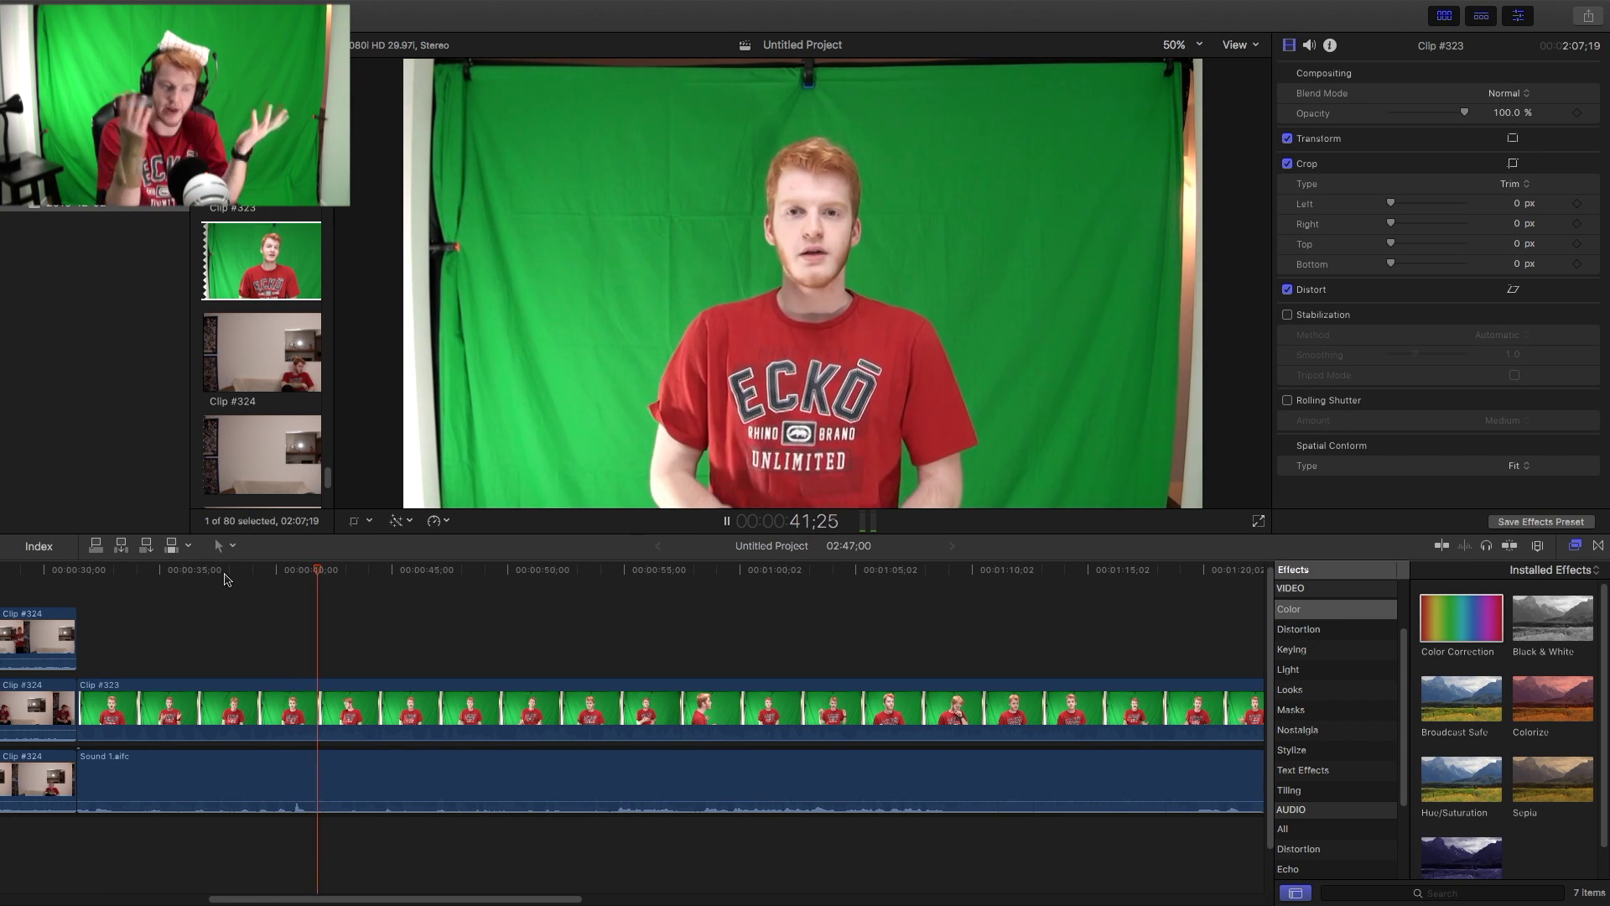
pyautogui.press('space')
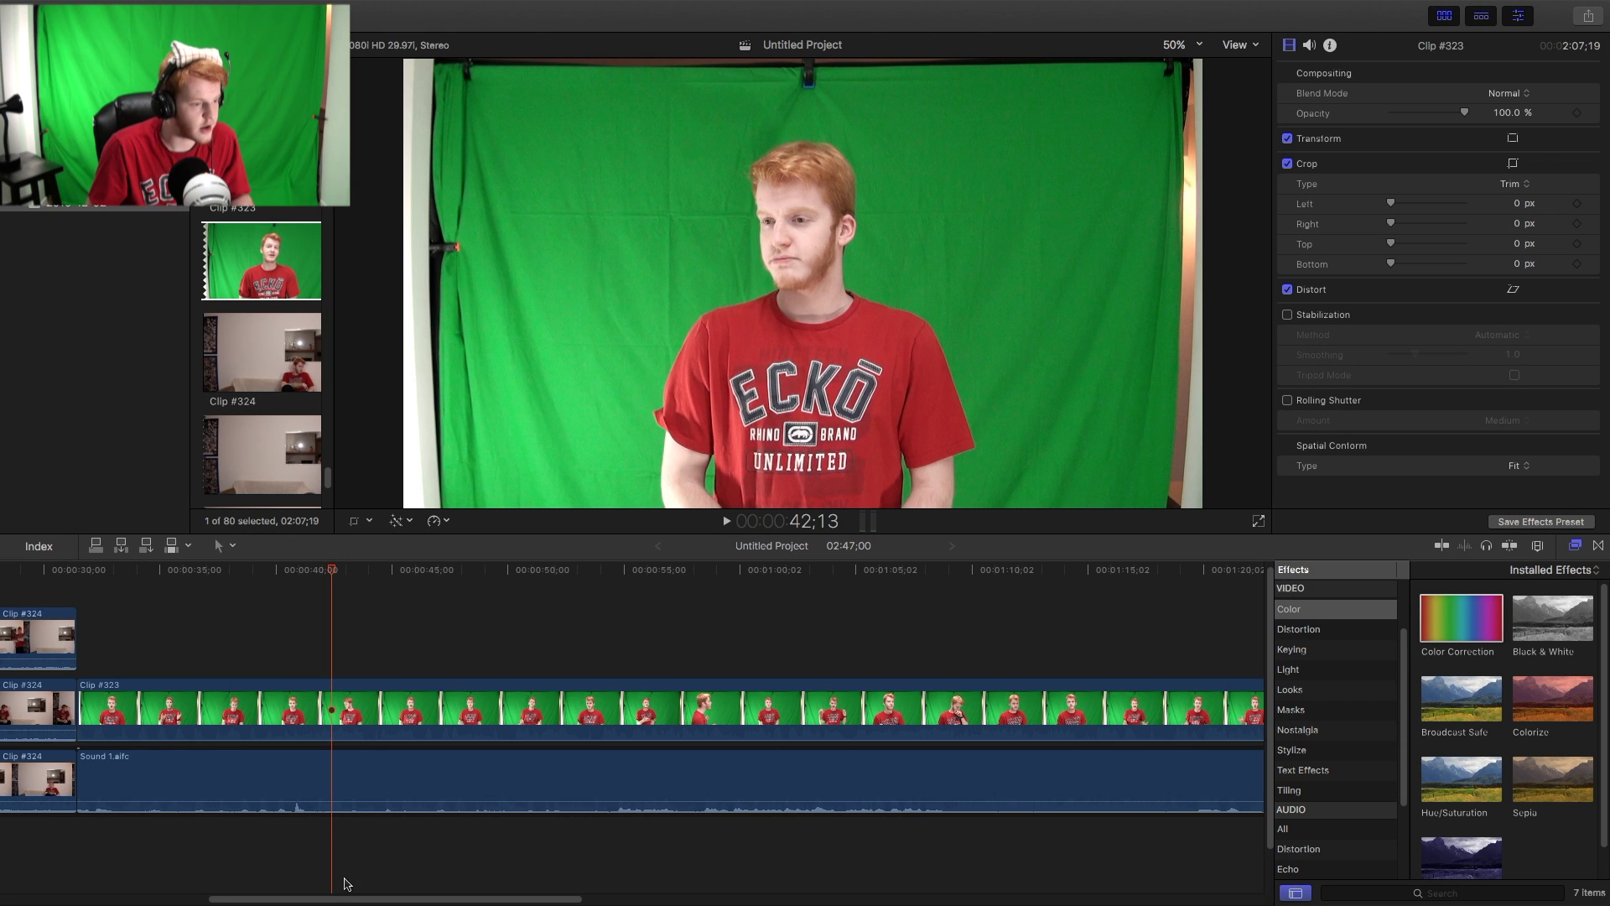
# - Scrub through the rest of Clip #323 to review the take, and return to its start
pyautogui.hscroll(5, 350, 894)
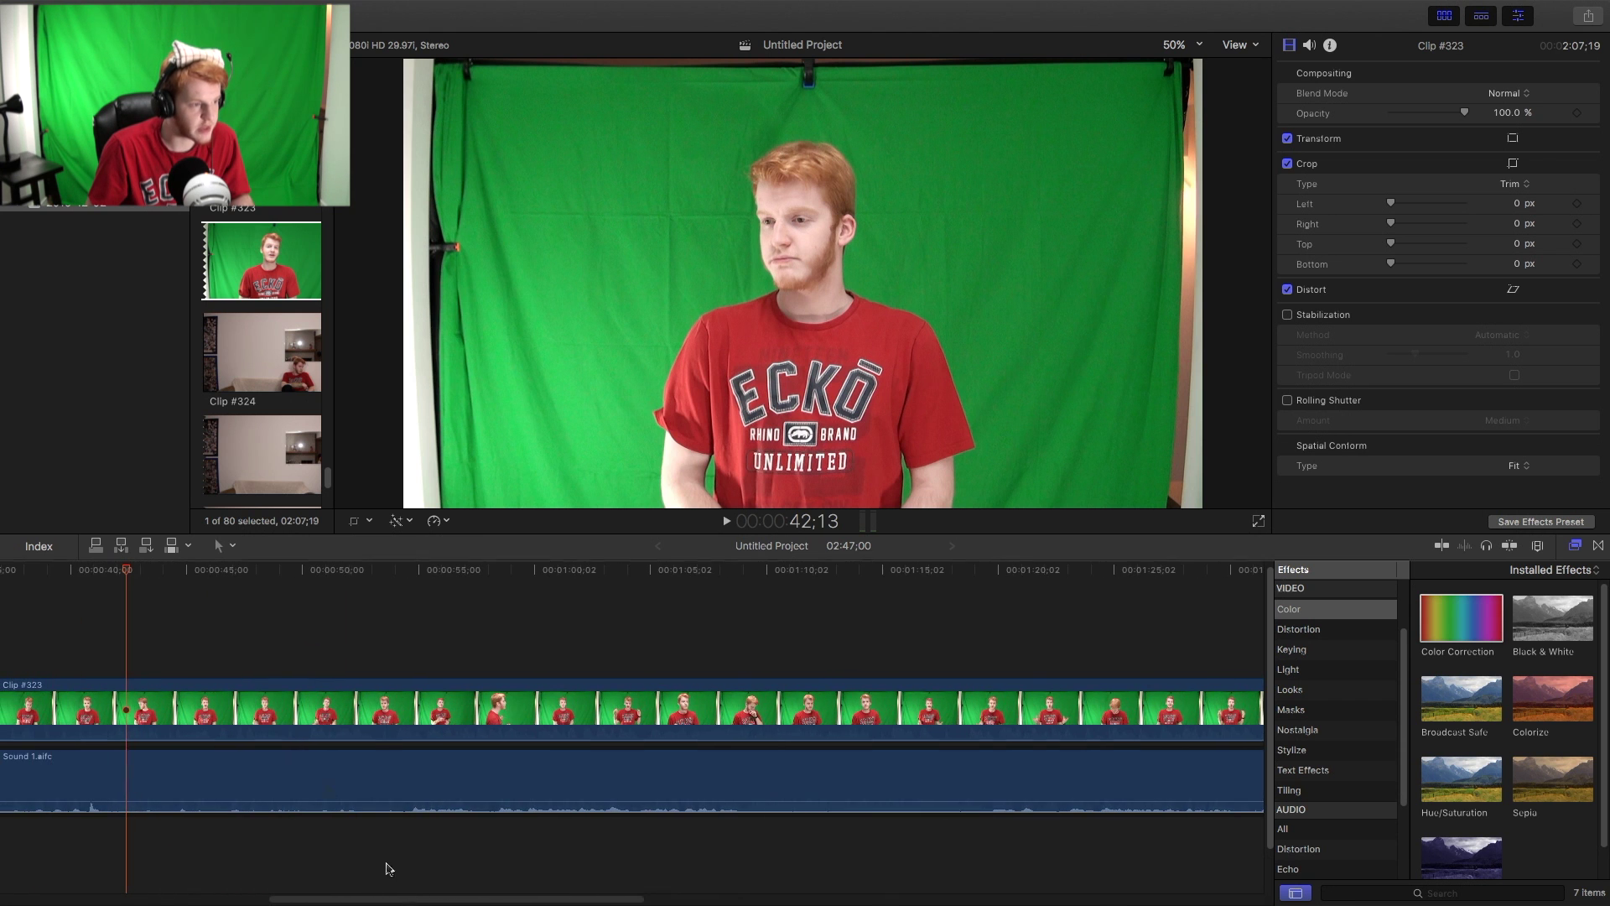
pyautogui.moveTo(127, 573); pyautogui.dragTo(1233, 589)
pyautogui.moveTo(616, 897); pyautogui.dragTo(866, 877)
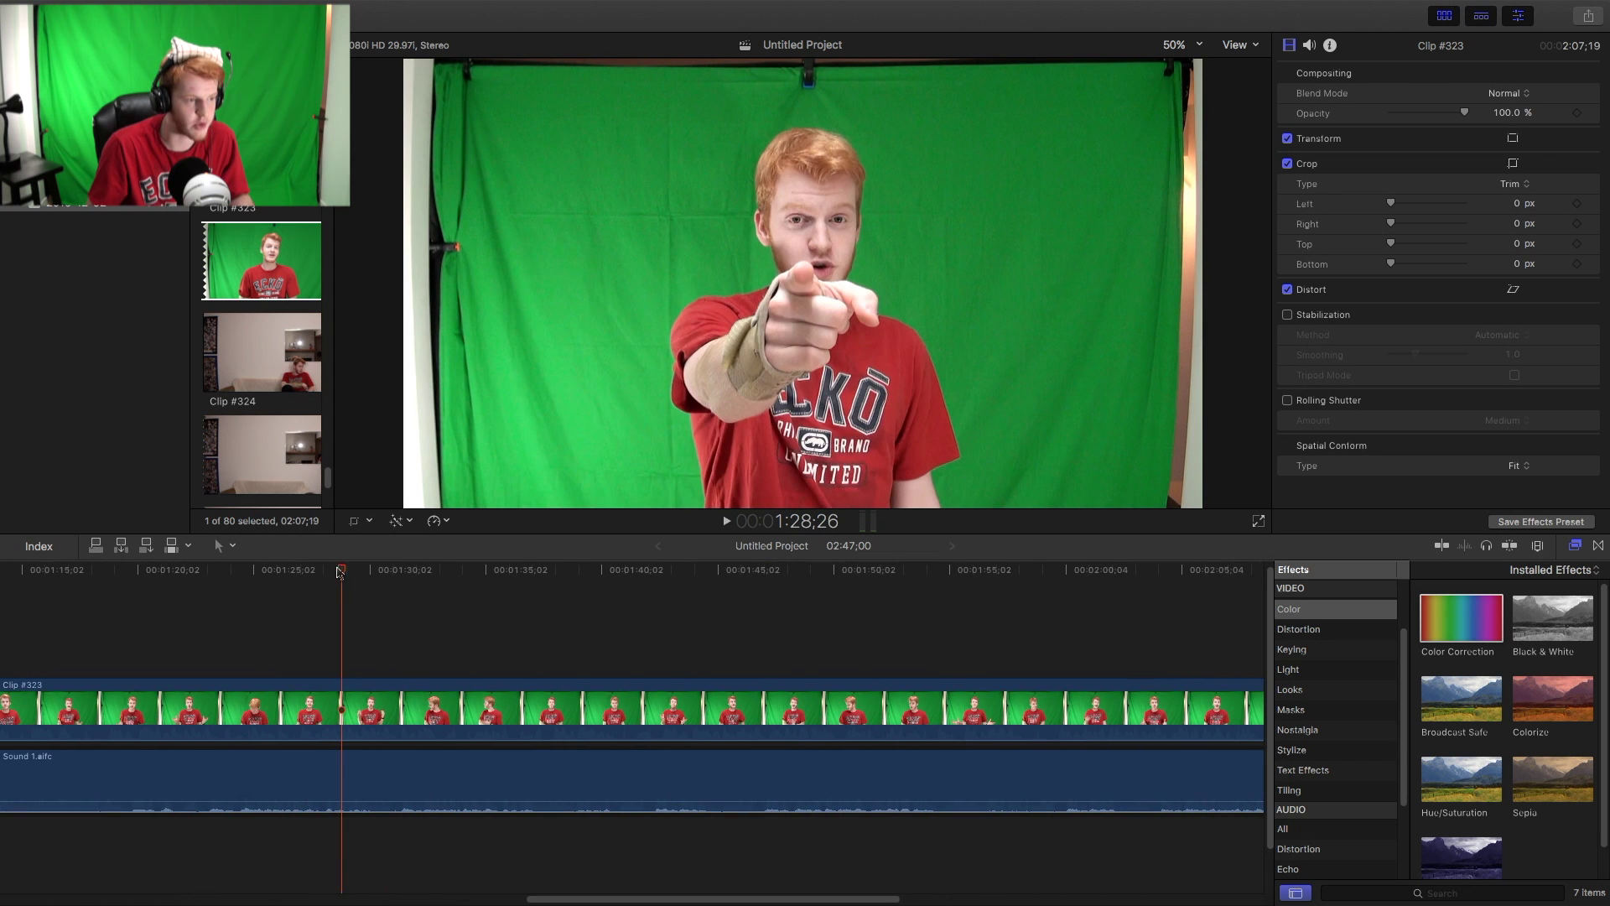
pyautogui.moveTo(340, 572); pyautogui.dragTo(1204, 594)
pyautogui.hscroll(10, 1003, 866)
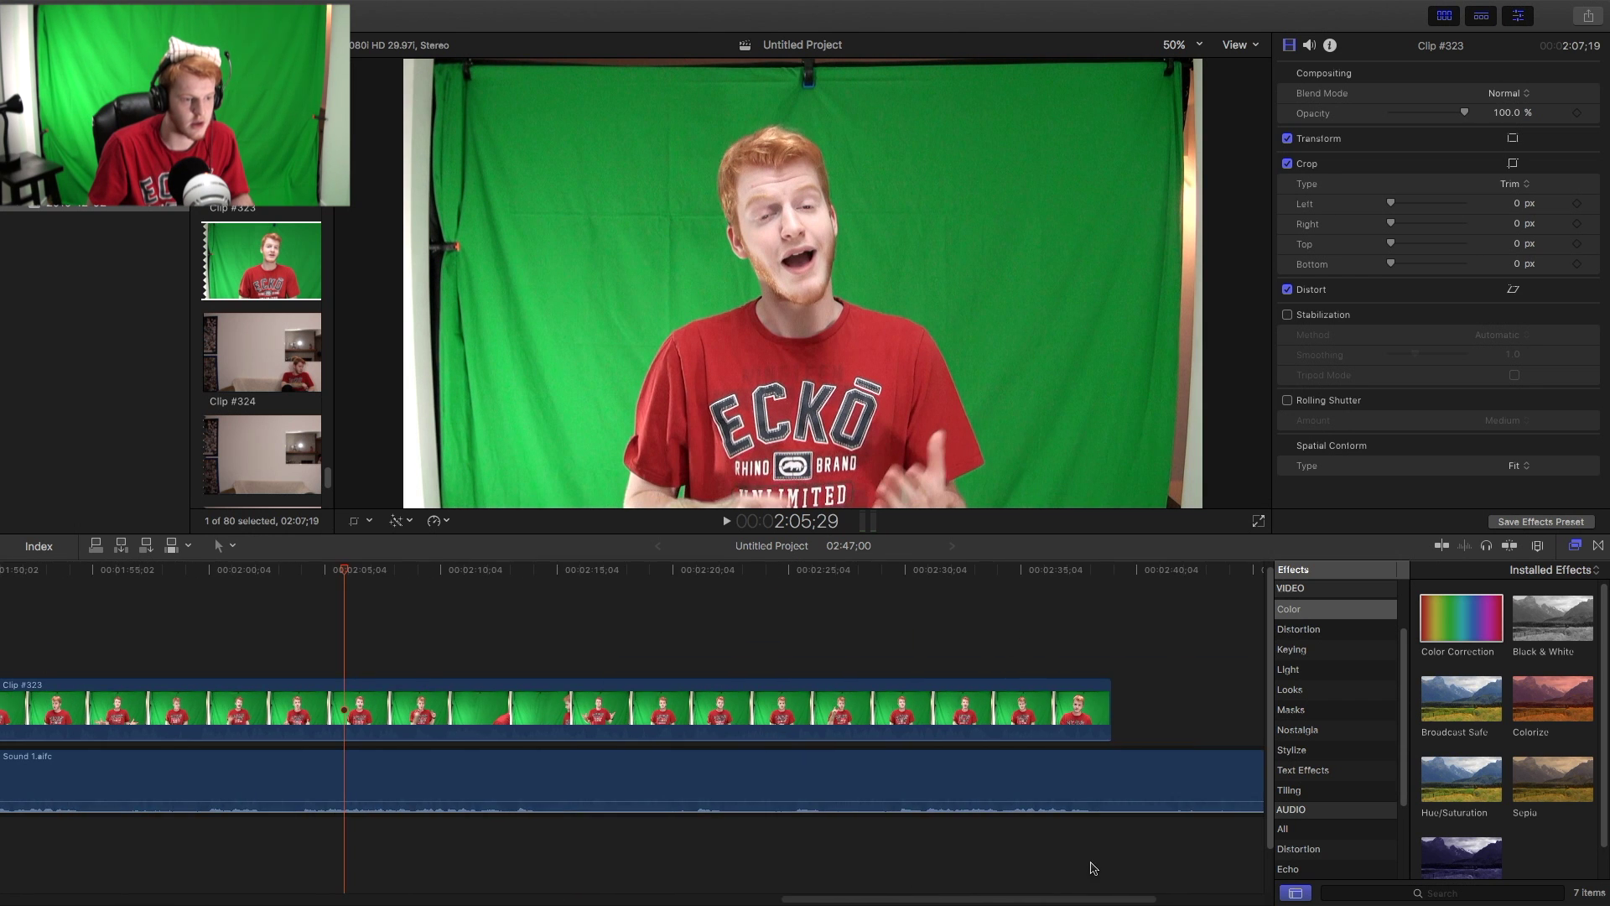
pyautogui.hscroll(-20, 1088, 876)
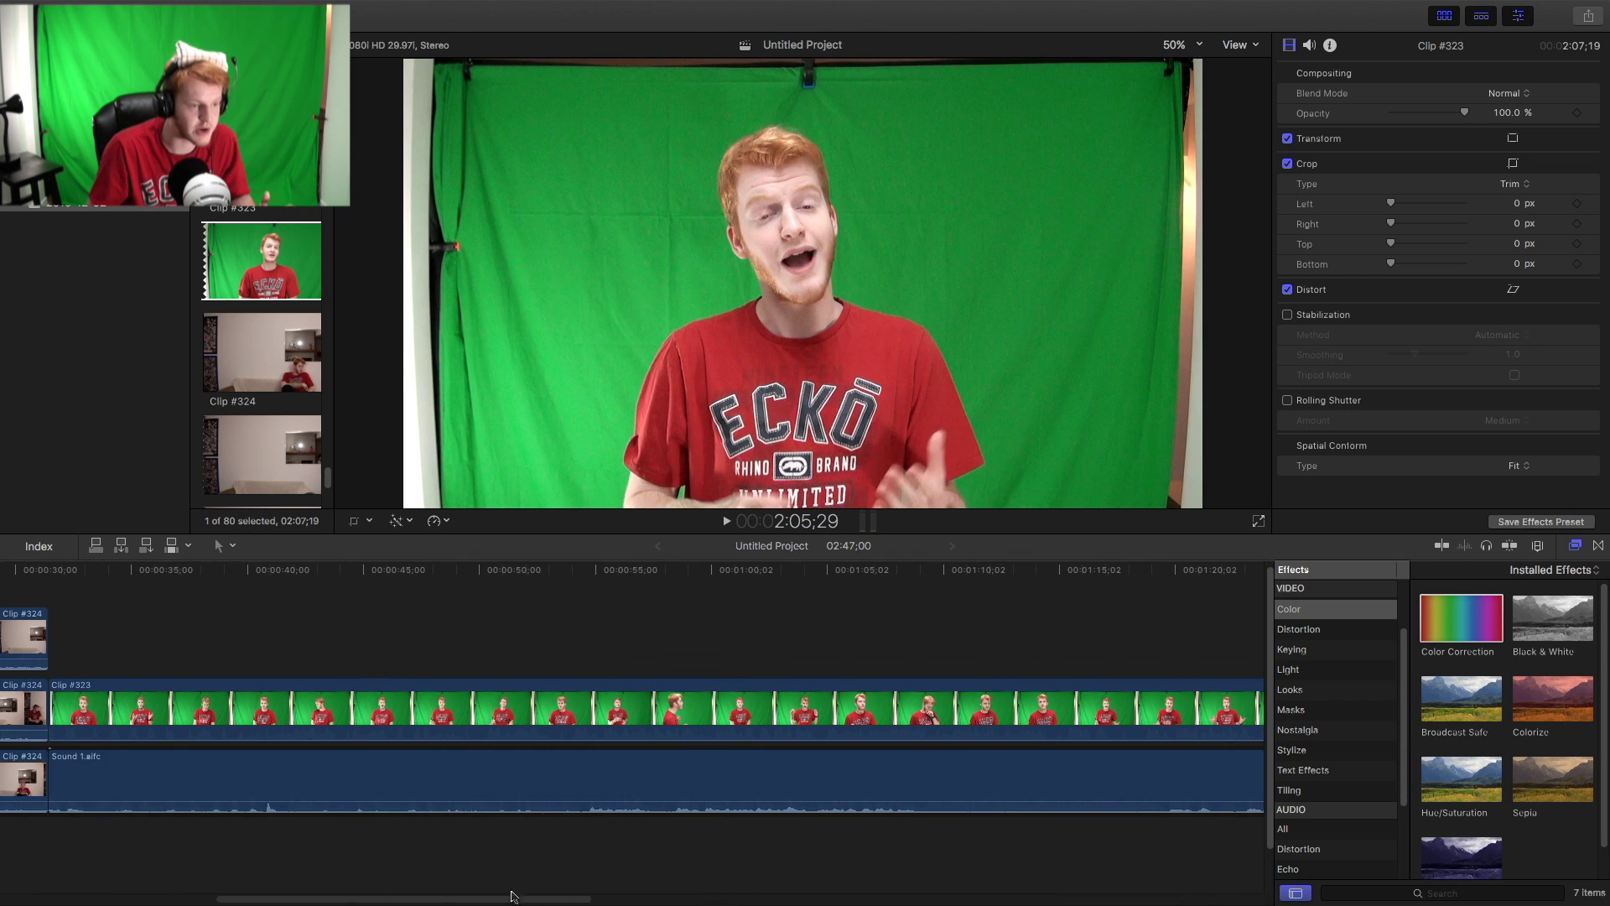
pyautogui.click(616, 572)
# - Trim and shift the starts of Clip #323 and Sound 1.aifc to line up picture and sound, undoing the last adjustment
pyautogui.moveTo(51, 780); pyautogui.dragTo(100, 712)
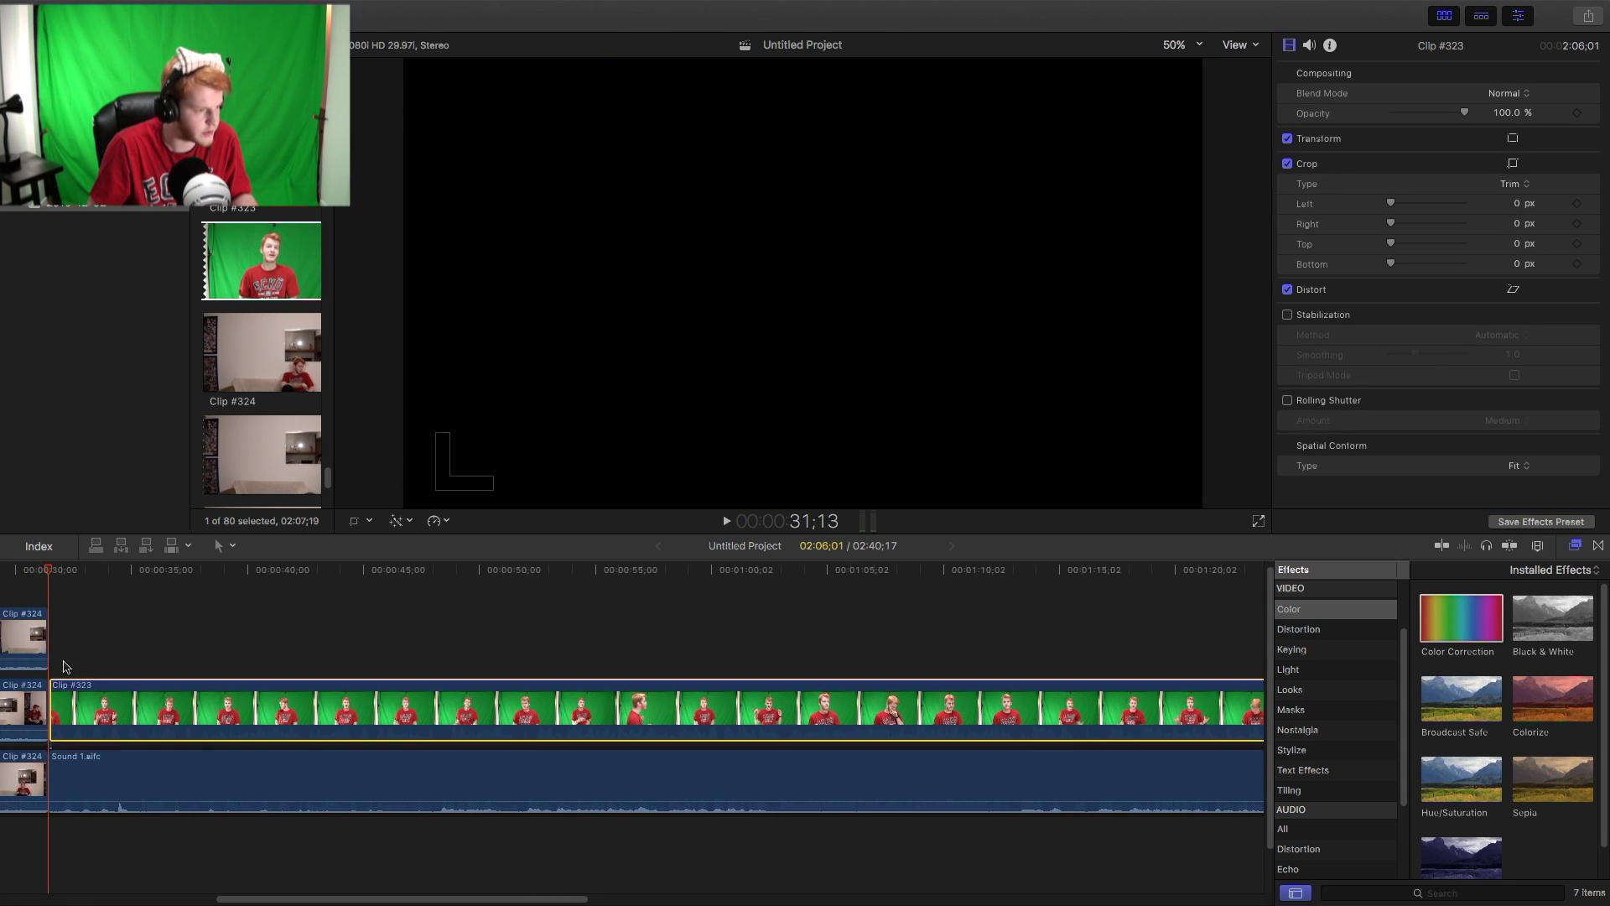
pyautogui.press('space')
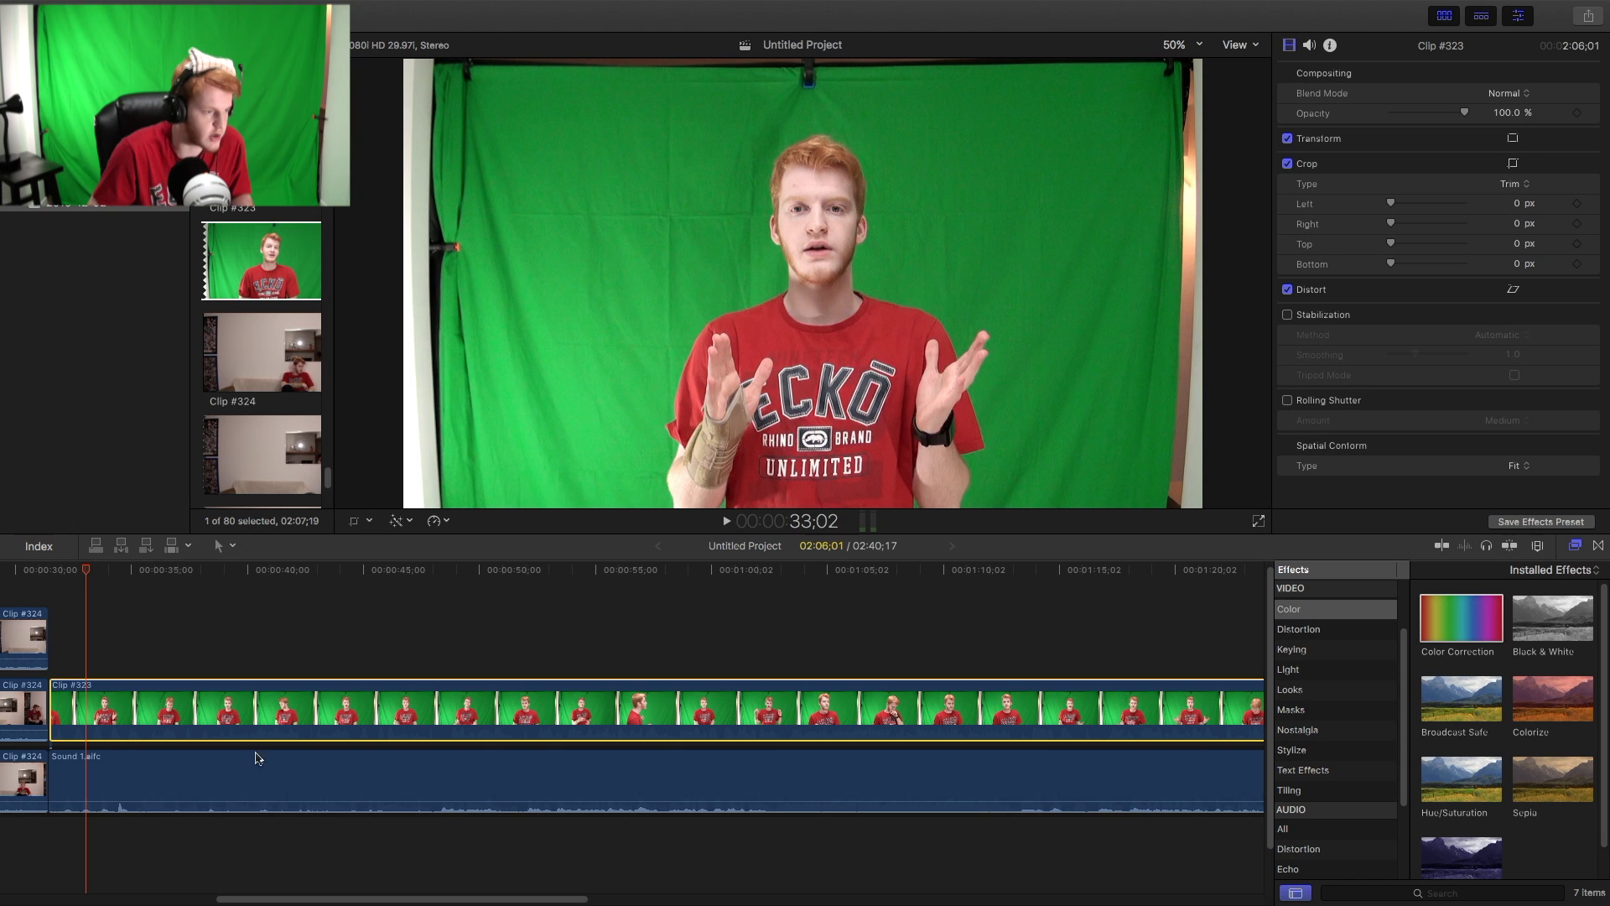
pyautogui.press('super+z')
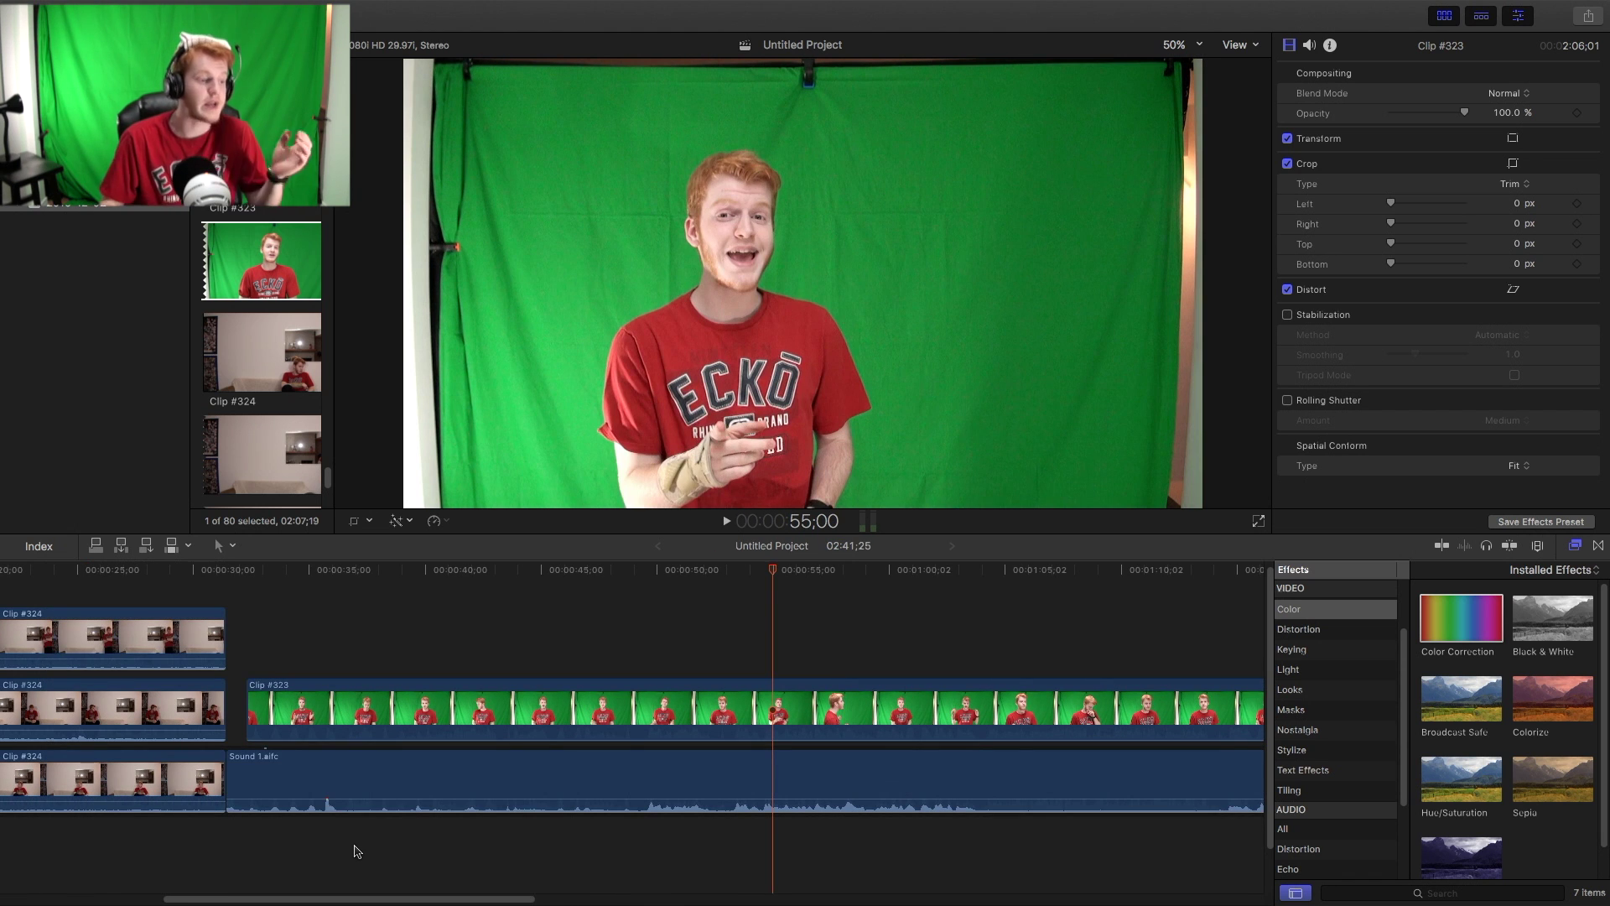
# - Play Clip #323 with Sound 1.aifc from 32;21 to check their sync
pyautogui.click(256, 576)
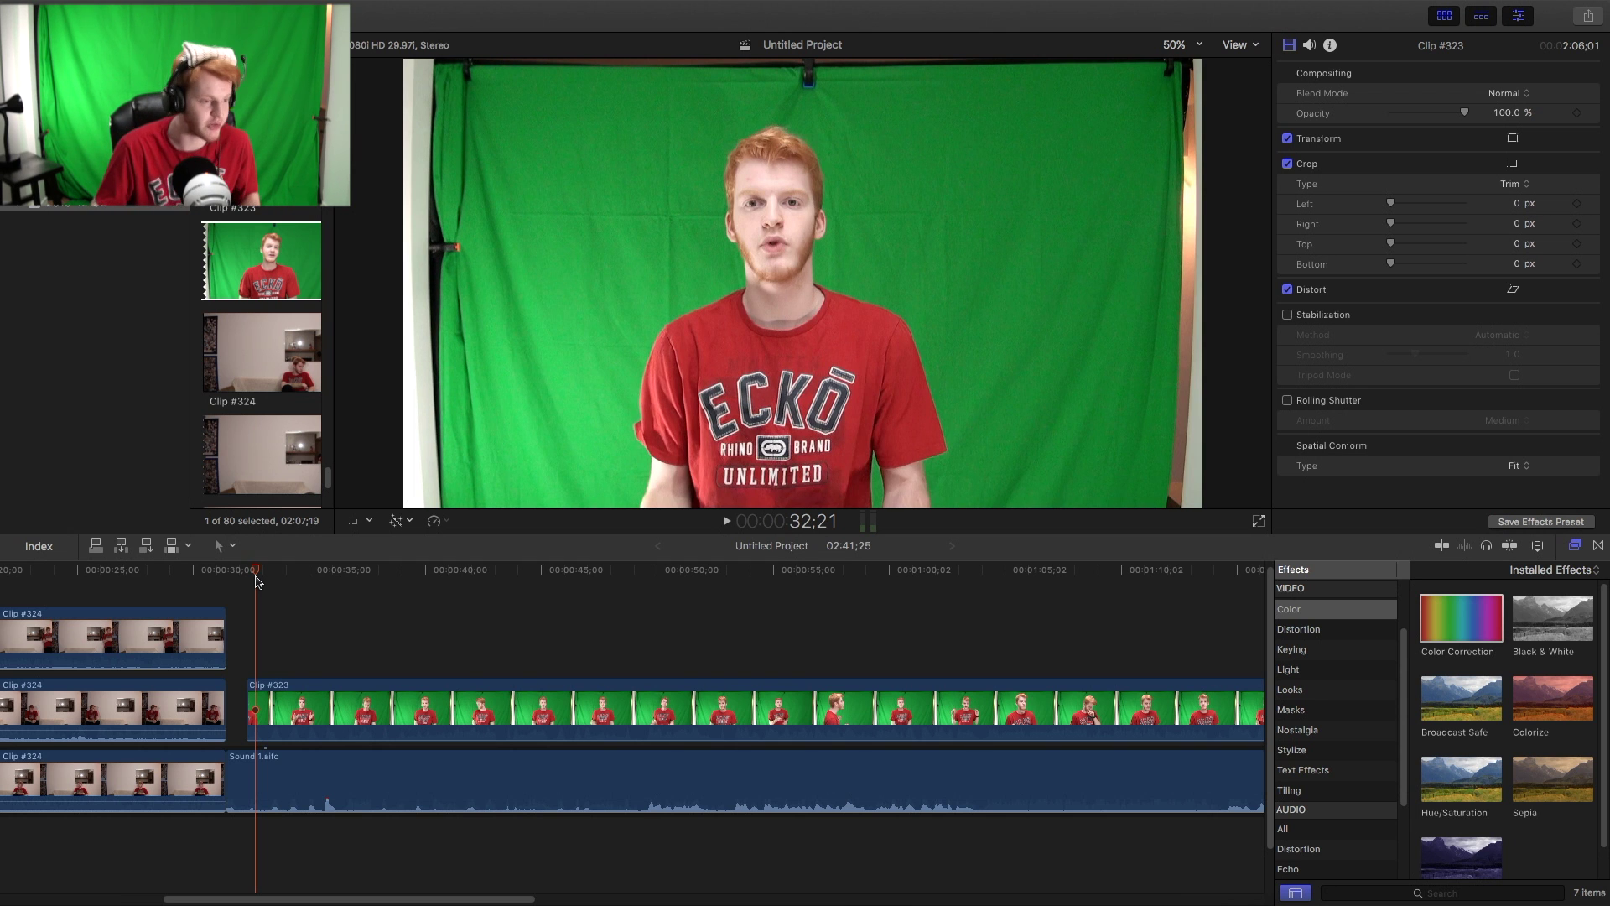
pyautogui.press('space')
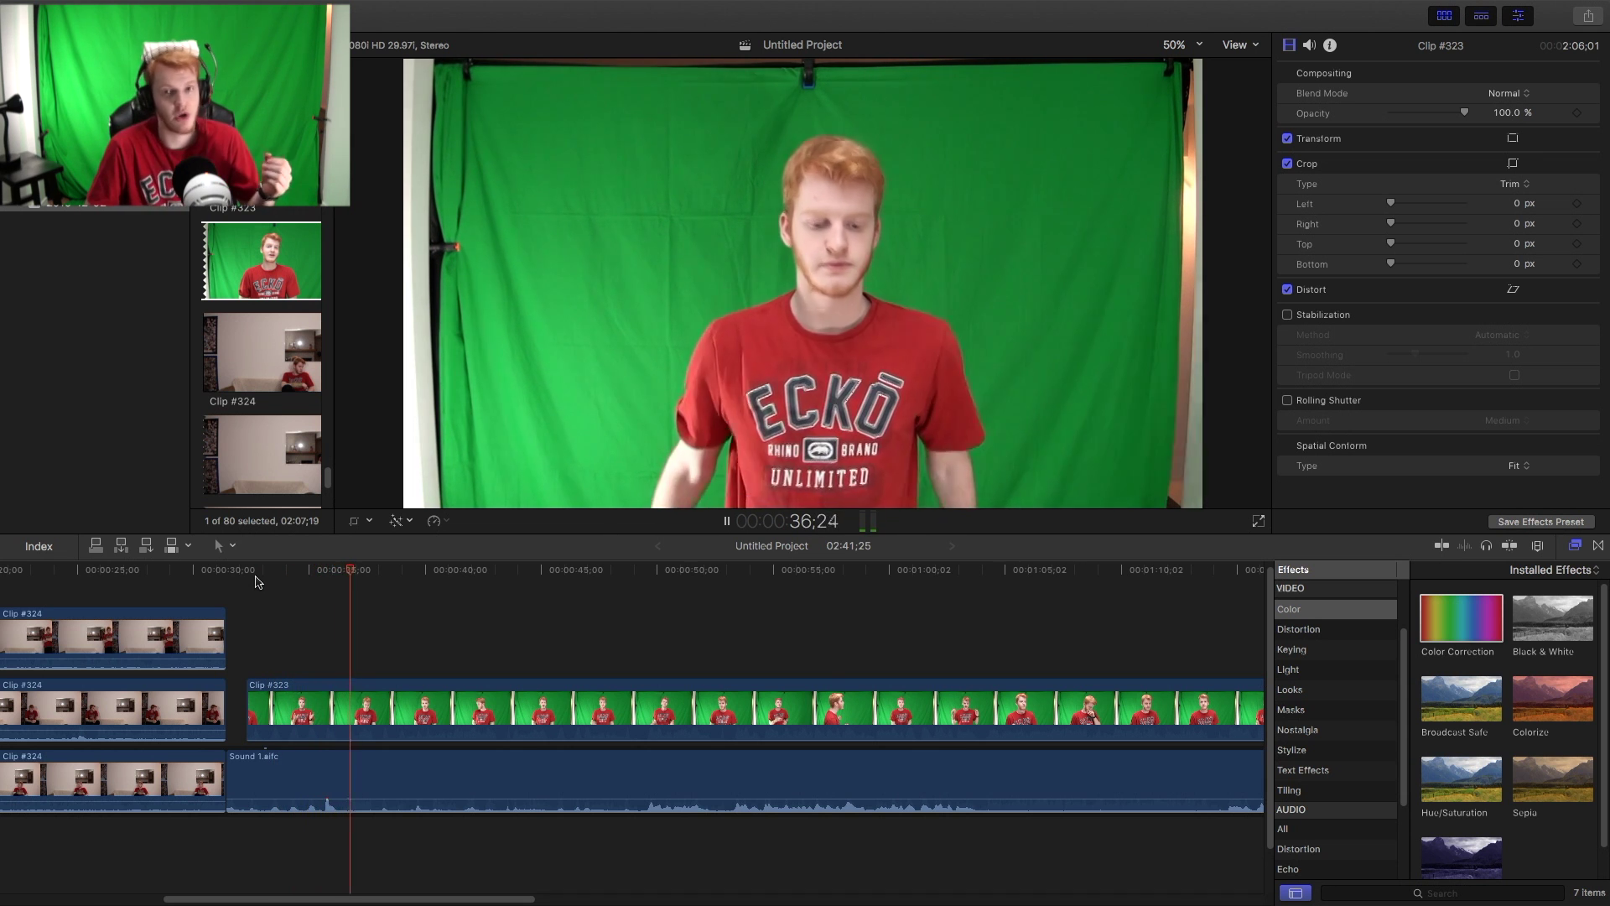
pyautogui.press('space')
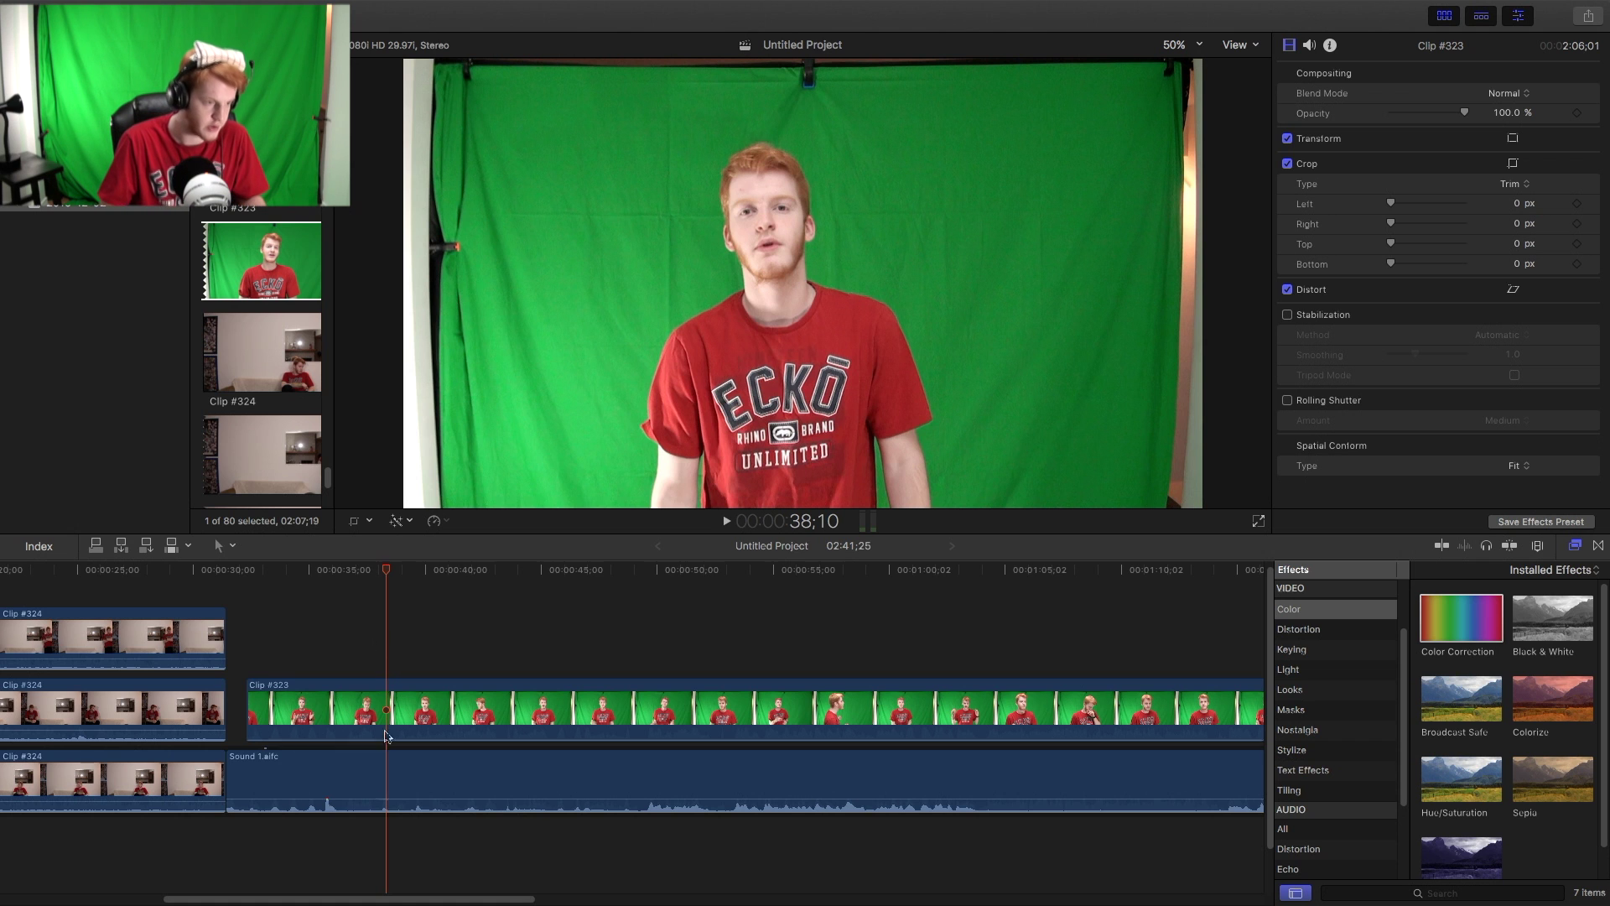
# - Cut Clip #323 and Sound 1.aifc together at 2:24;10 and delete the portions before the cut
pyautogui.moveTo(529, 901); pyautogui.dragTo(724, 901)
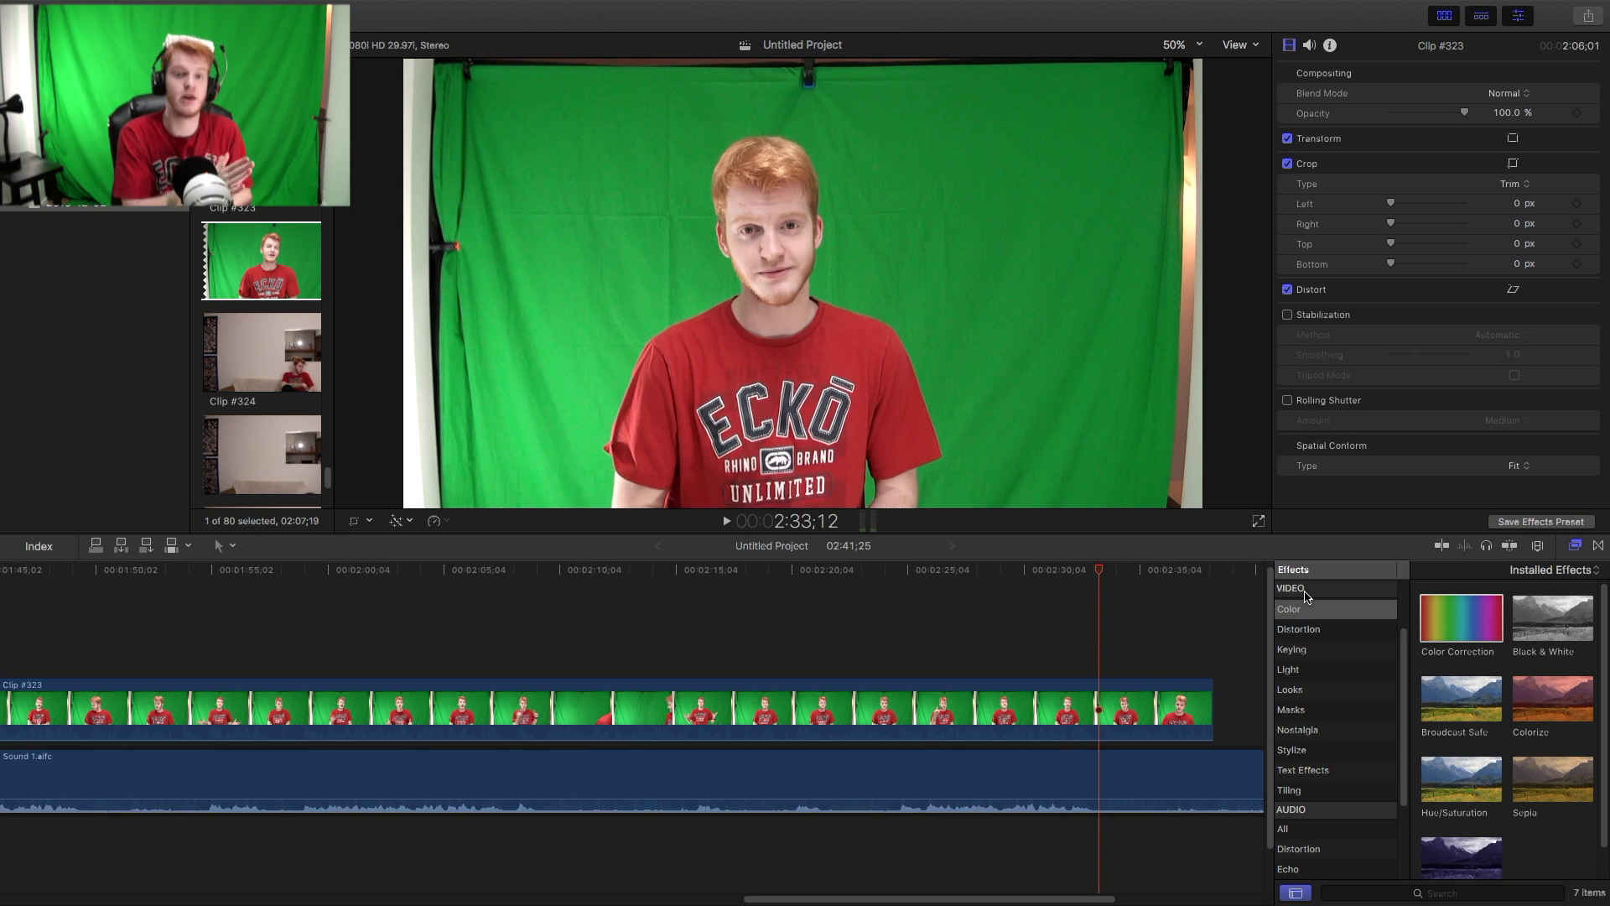
pyautogui.moveTo(893, 571)
pyautogui.mouseDown()
pyautogui.moveTo(1082, 574)
pyautogui.moveTo(889, 573)
pyautogui.mouseUp()
pyautogui.click(899, 731)
pyautogui.keyDown('super'); pyautogui.click(880, 764); pyautogui.keyUp('super')
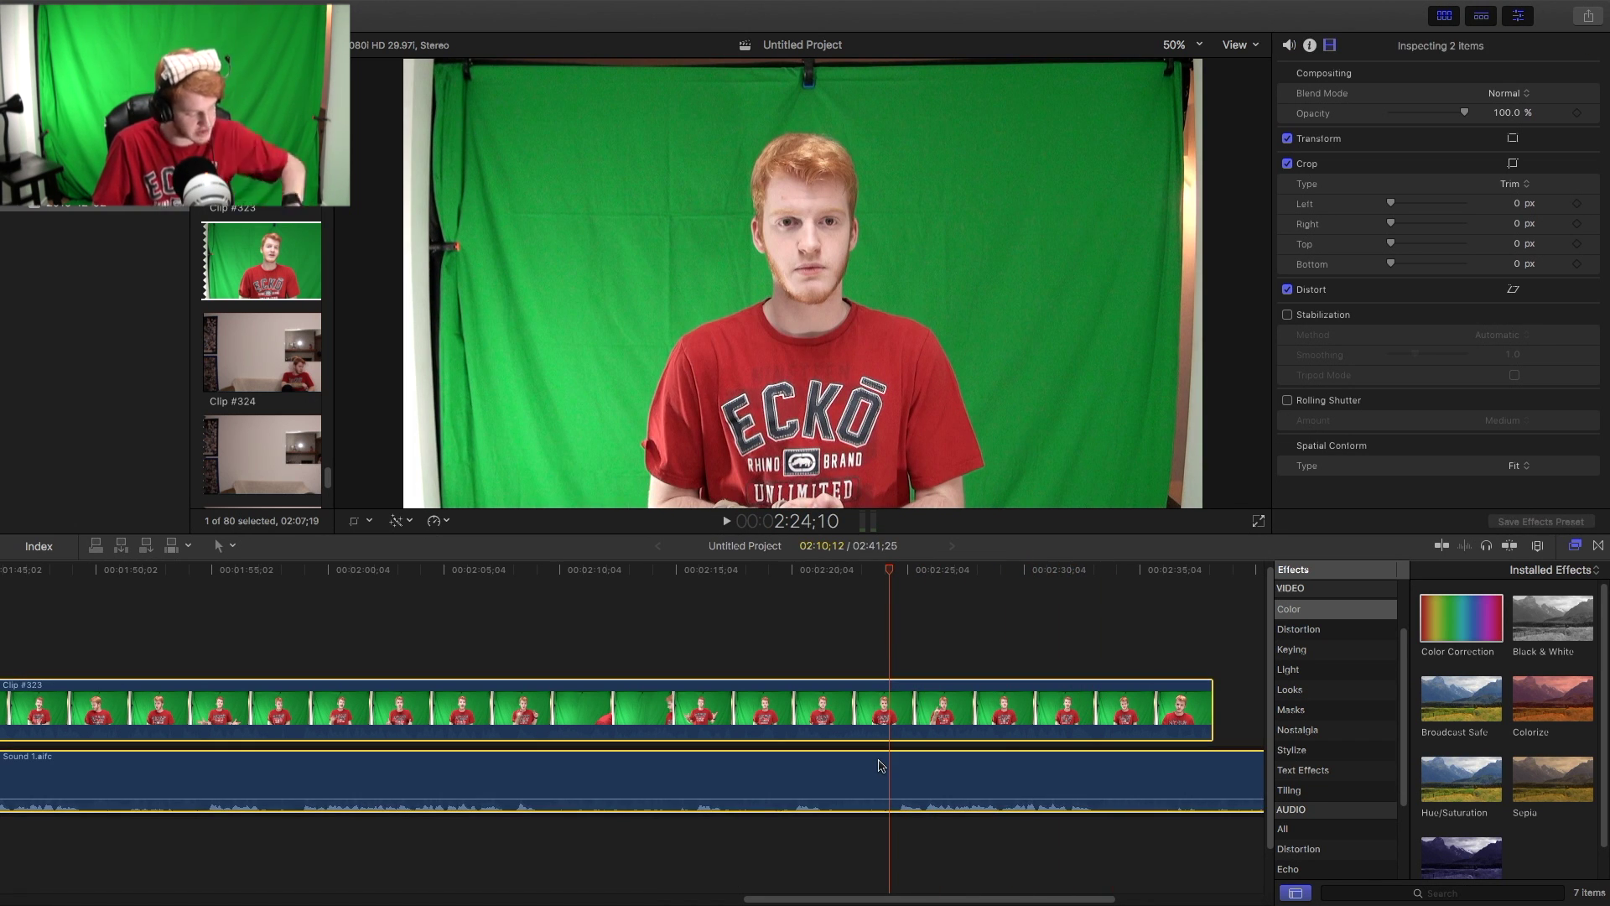
pyautogui.press('super+b')
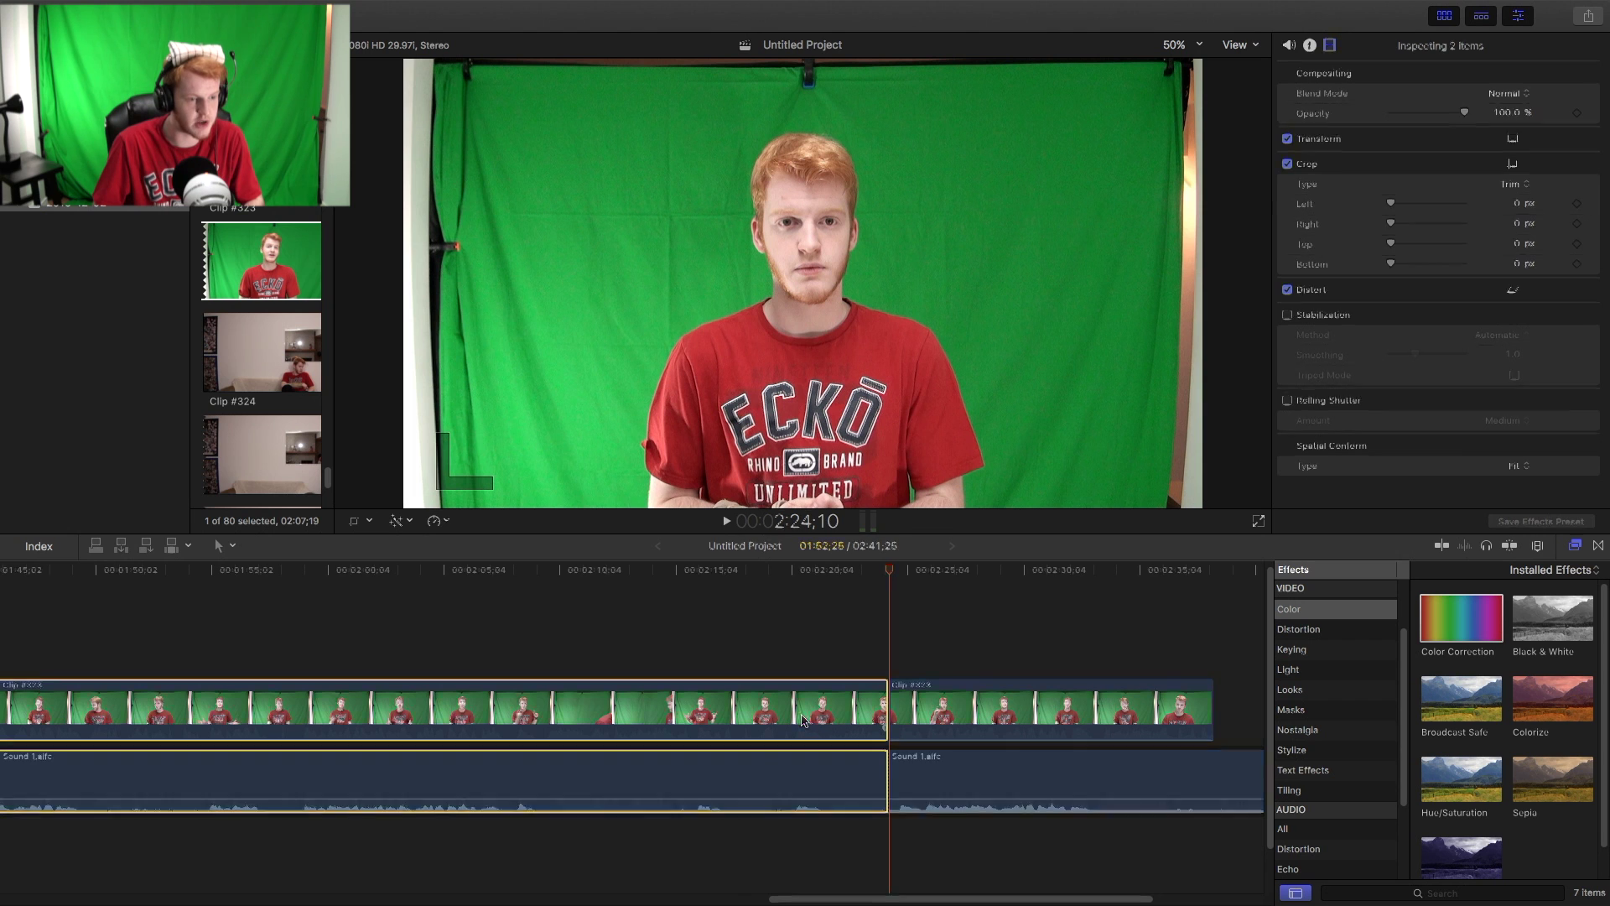
pyautogui.press('Delete')
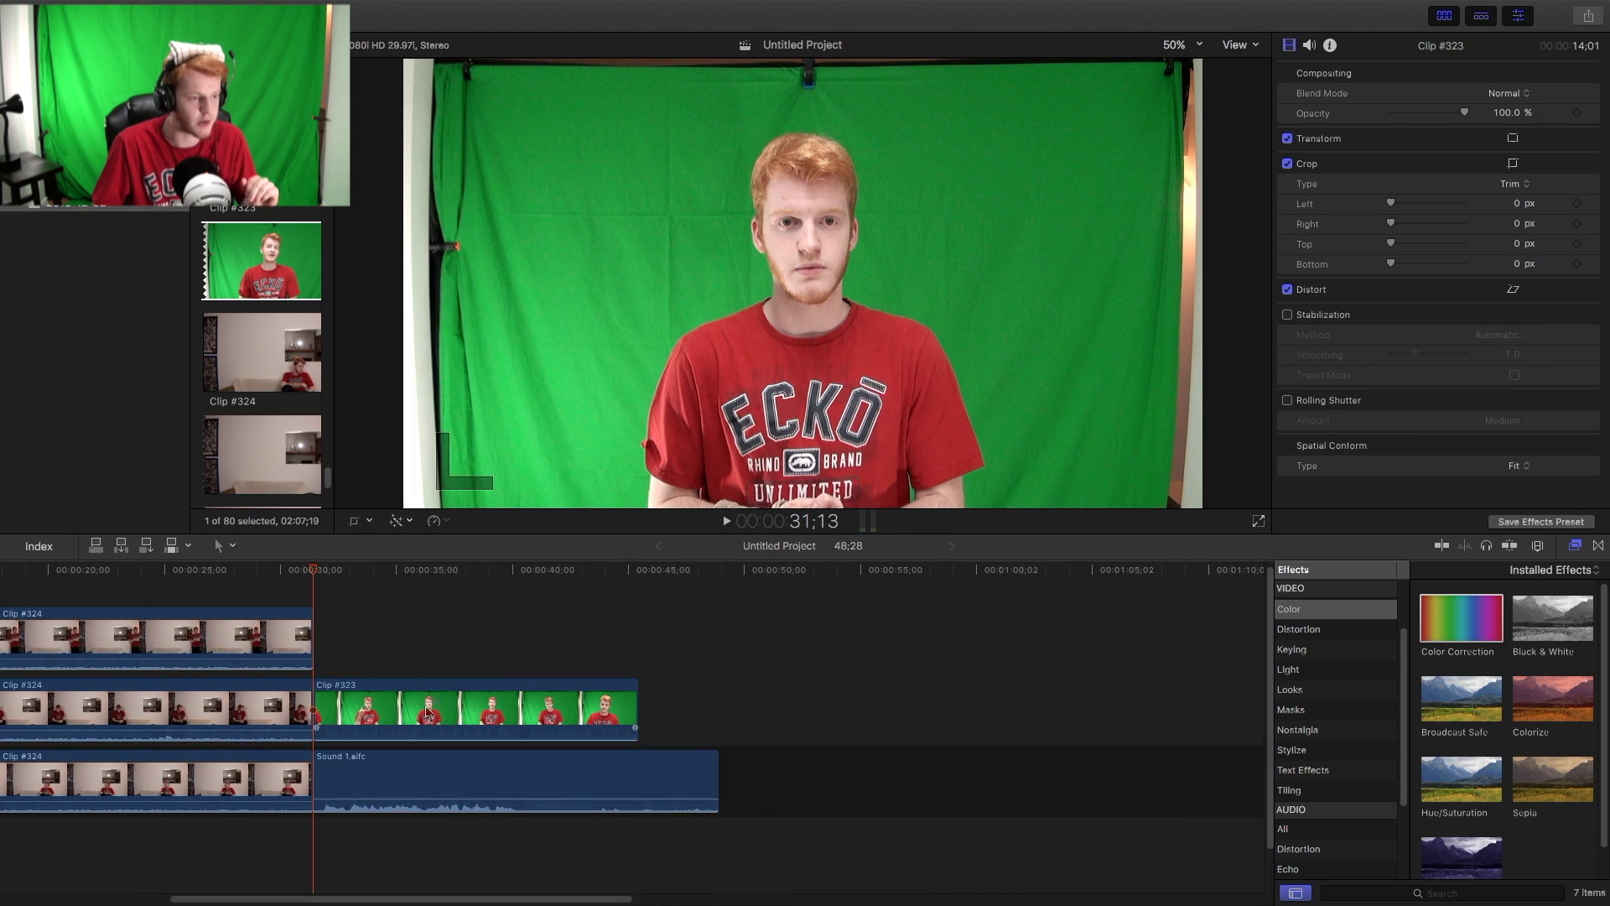
# - Cut Clip #323 and Sound 1.aifc together at 40;13 and delete the portions after the cut
pyautogui.moveTo(509, 581)
pyautogui.mouseDown()
pyautogui.moveTo(557, 585)
pyautogui.moveTo(522, 593)
pyautogui.mouseUp()
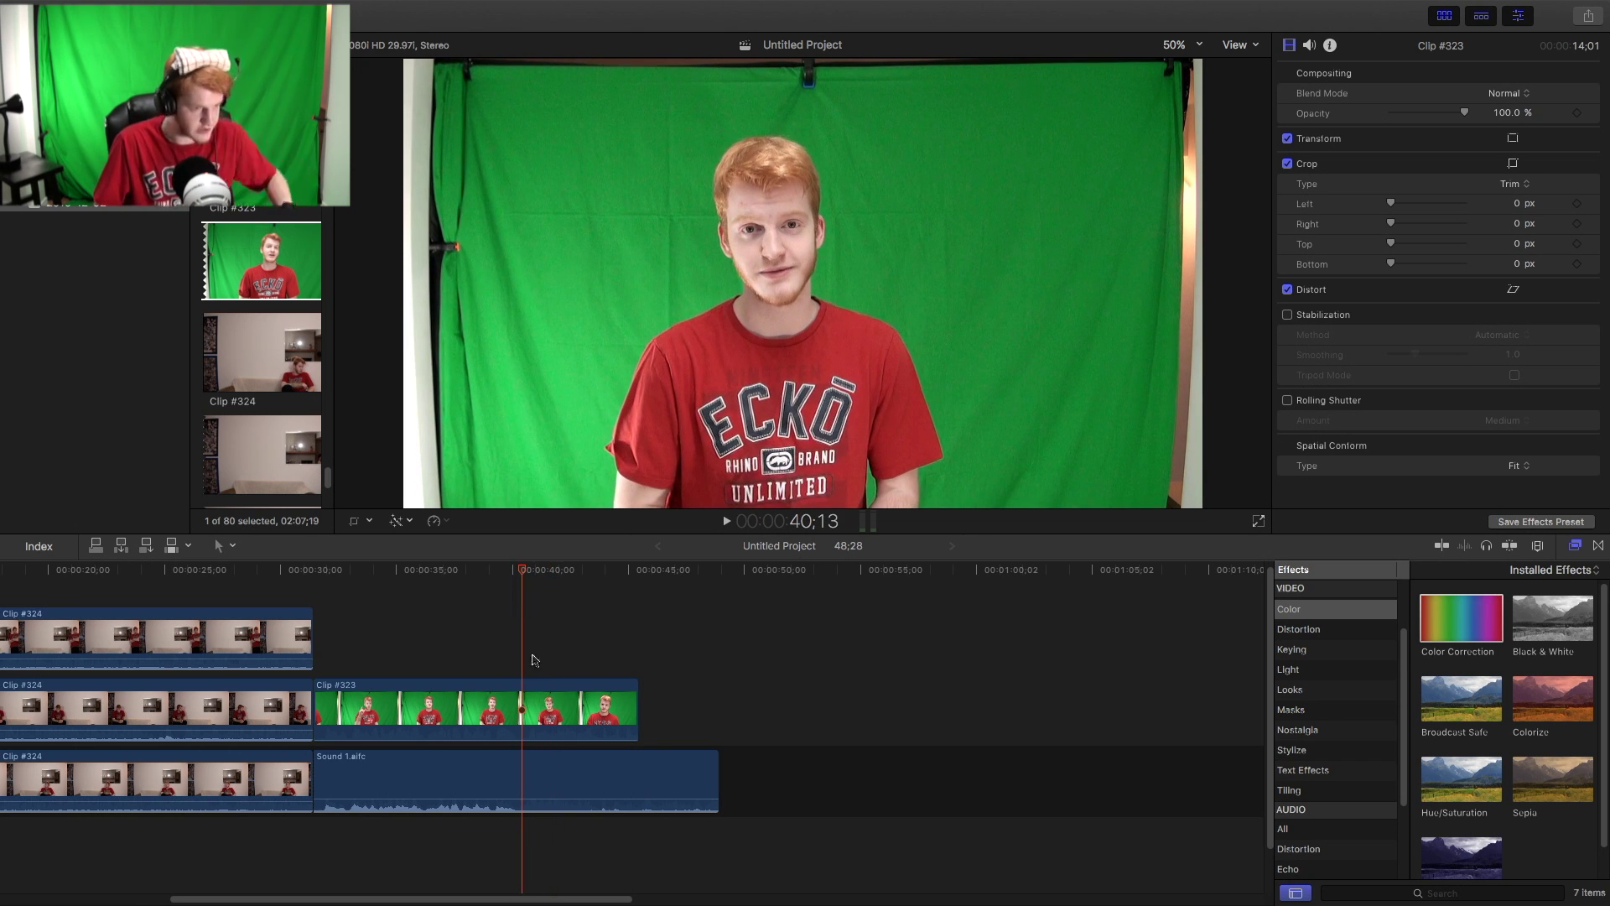
pyautogui.click(539, 706)
pyautogui.keyDown('super'); pyautogui.click(529, 785); pyautogui.keyUp('super')
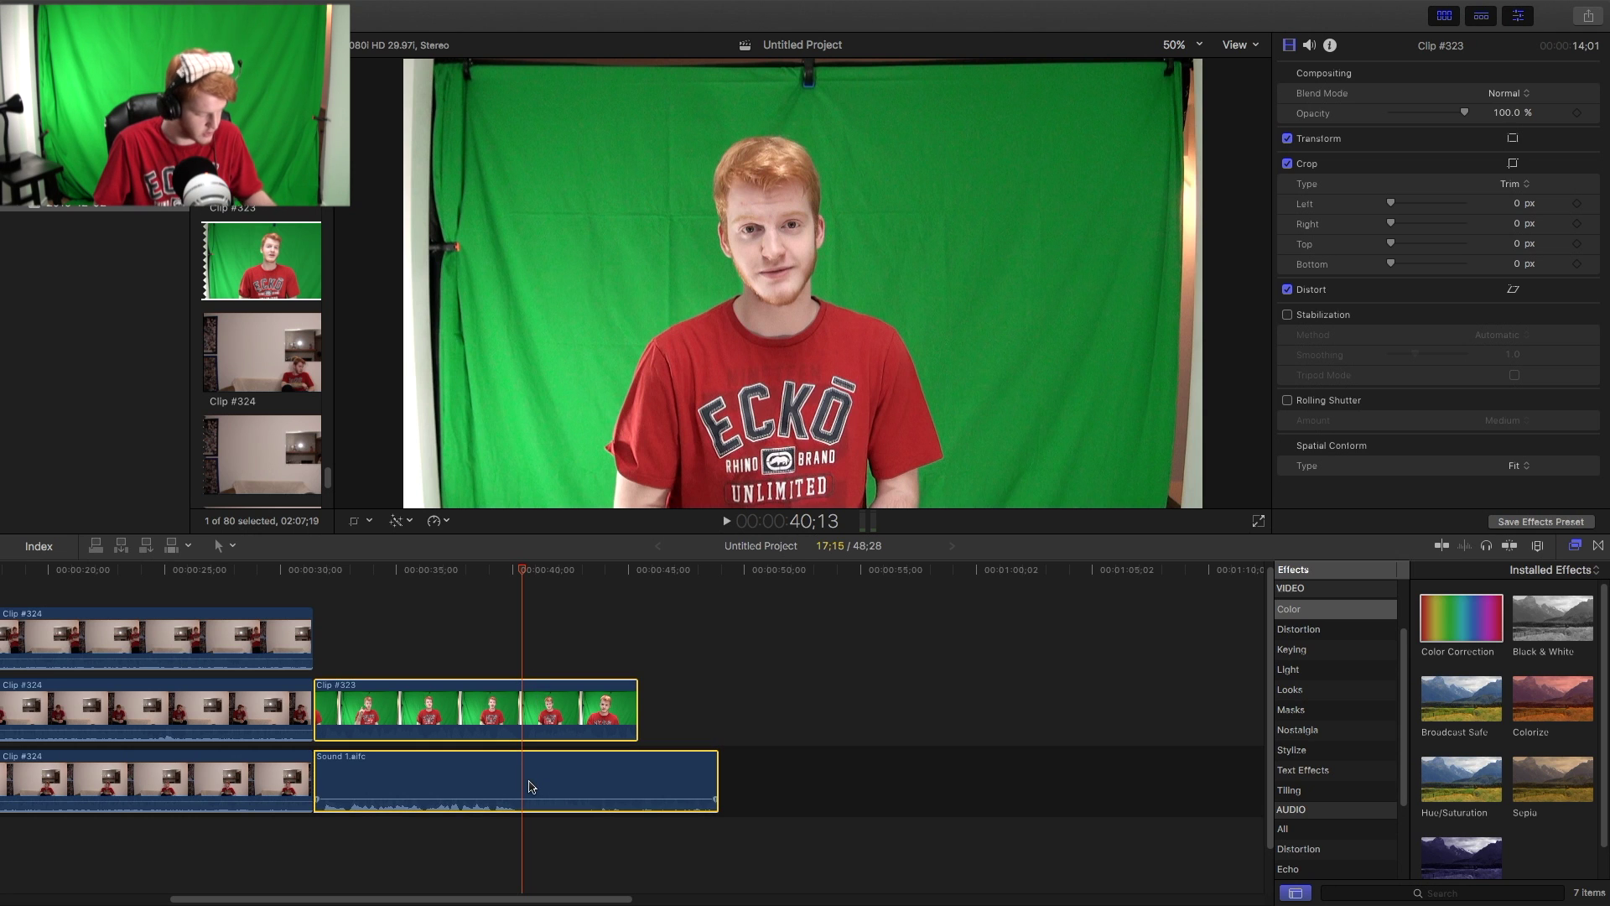
pyautogui.press('super+b')
pyautogui.click(554, 723)
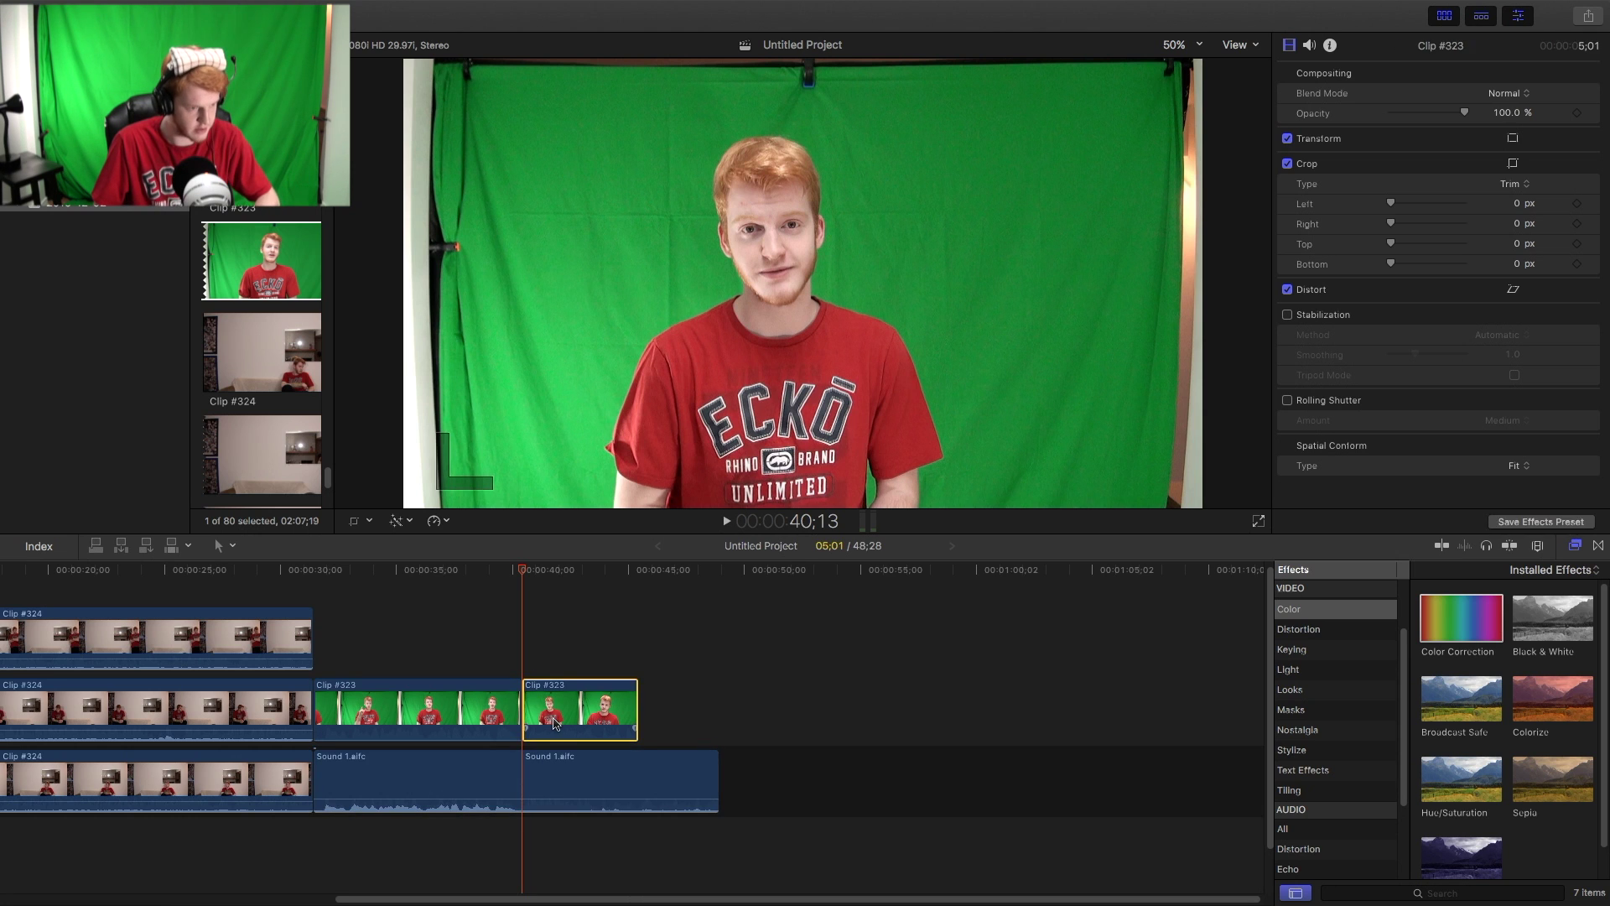
pyautogui.press('Delete')
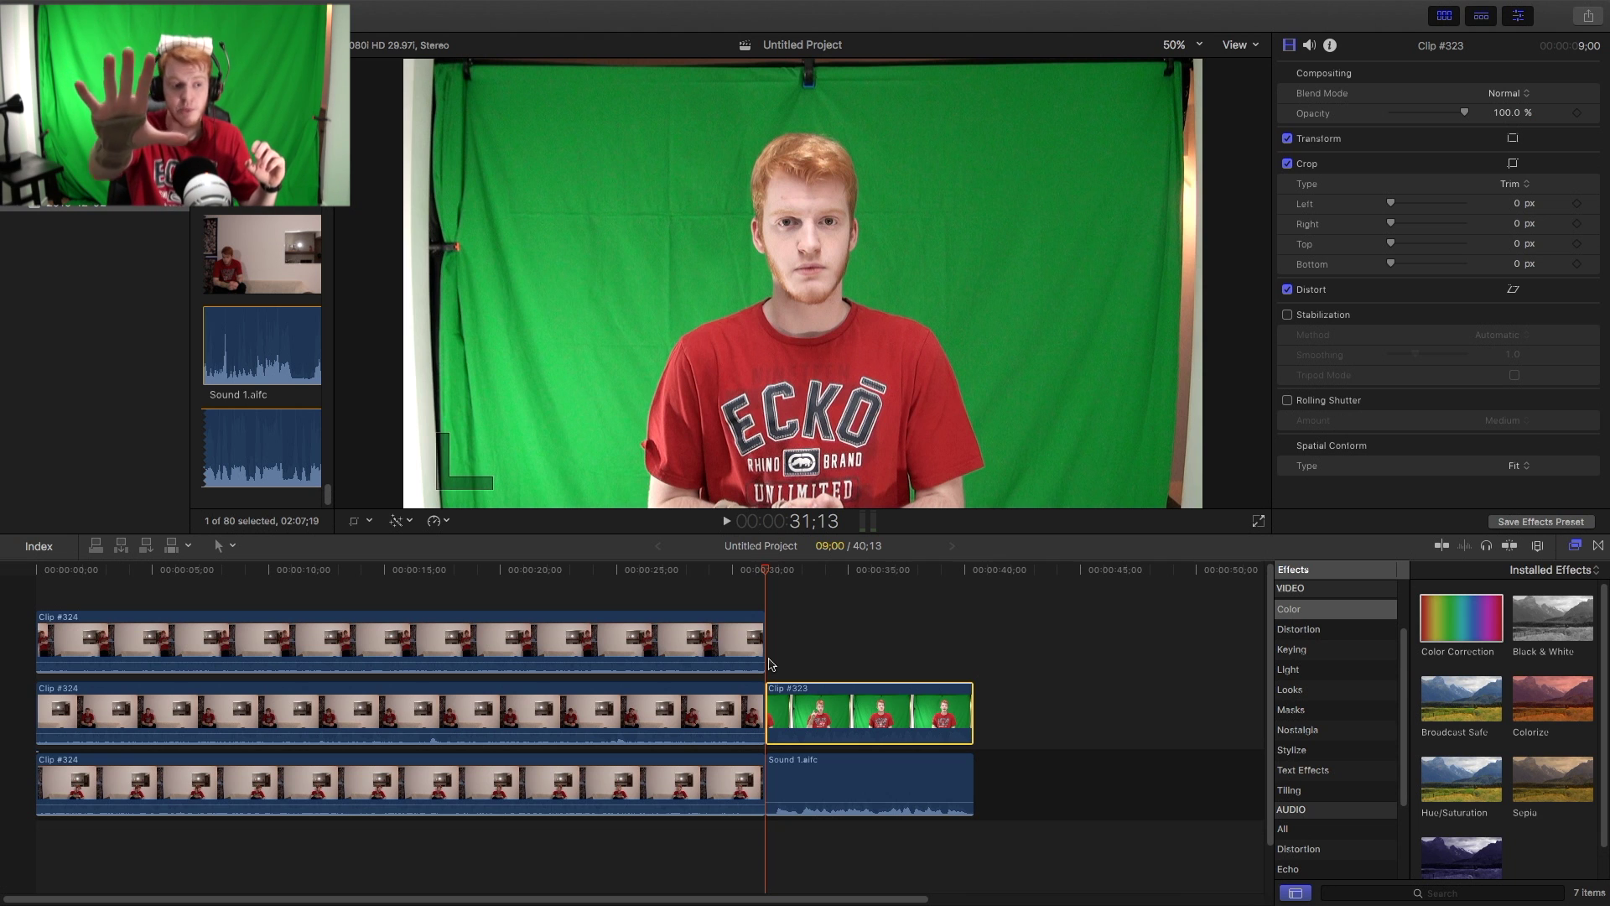
# - Silence the camera audio of Clip #323 by lowering its volume to -∞ dB
pyautogui.click(852, 804)
pyautogui.click(869, 726)
pyautogui.click(851, 810)
pyautogui.click(830, 738)
pyautogui.moveTo(812, 731); pyautogui.dragTo(812, 742)
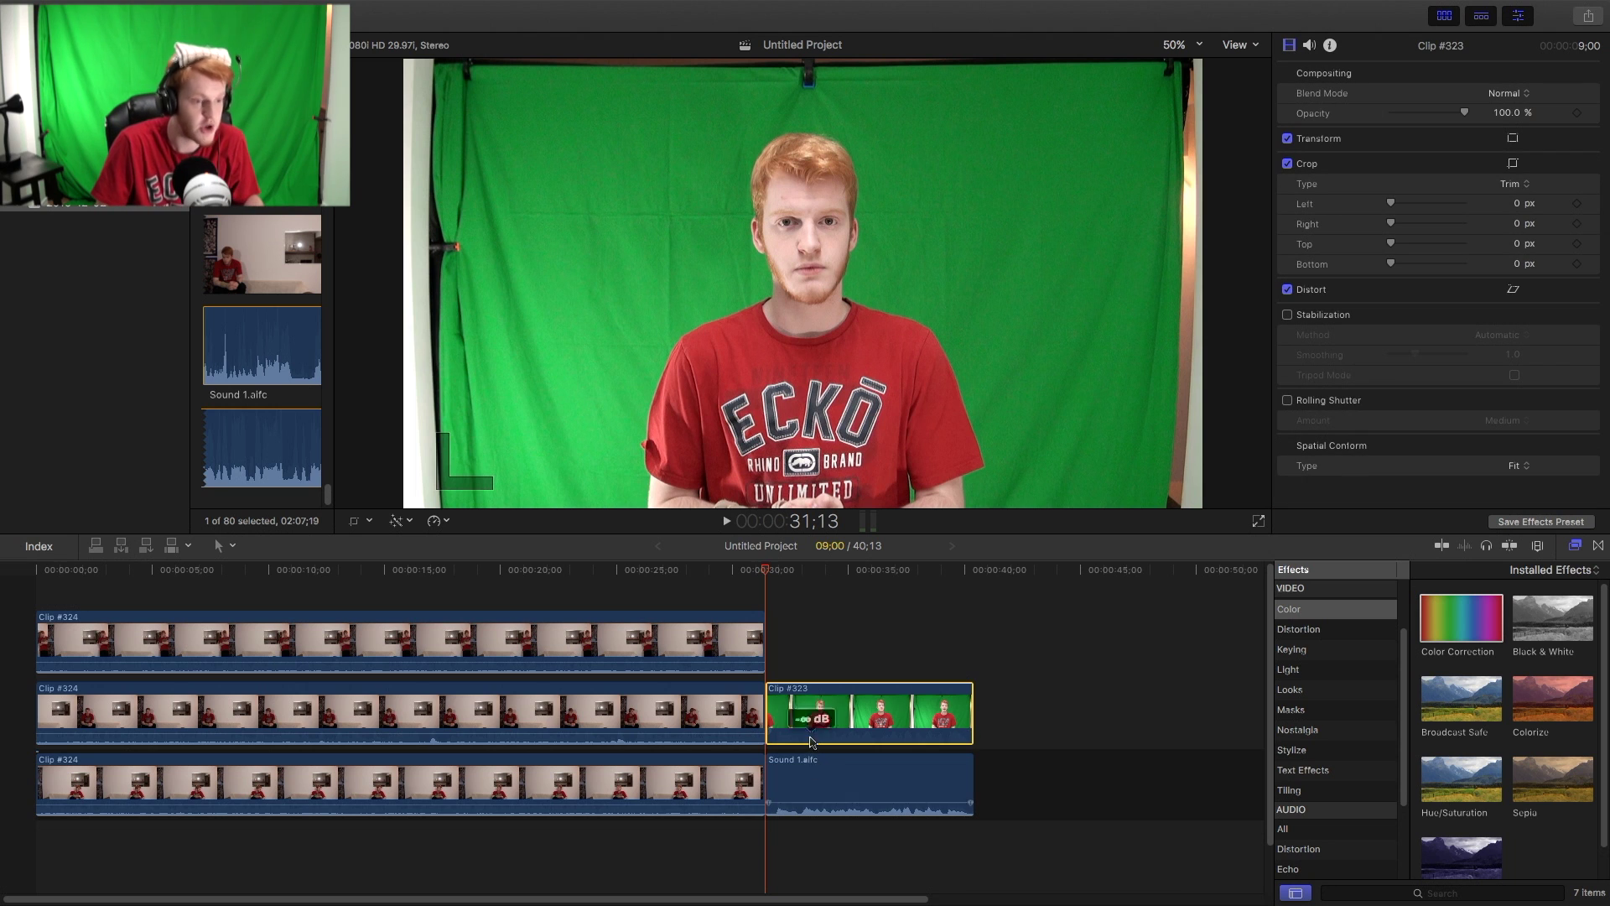
# - Combine Clip #323 and Sound 1.aifc into a compound clip named Compound 1 in the 2016-12-02 event
pyautogui.keyDown('super'); pyautogui.click(810, 779); pyautogui.keyUp('super')
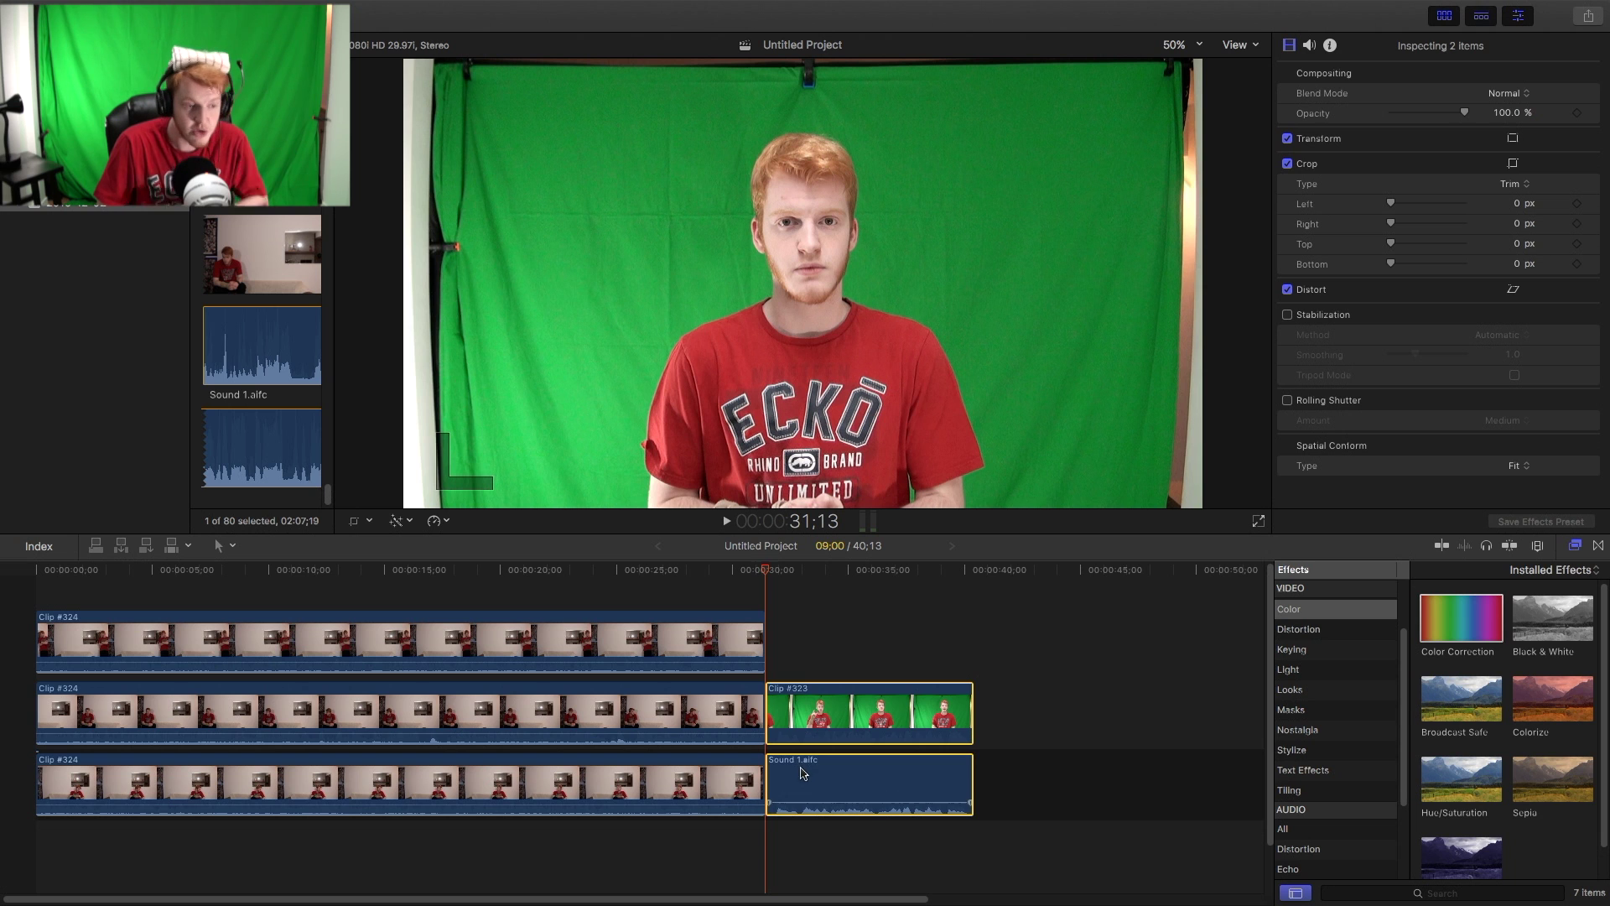
pyautogui.rightClick(882, 780)
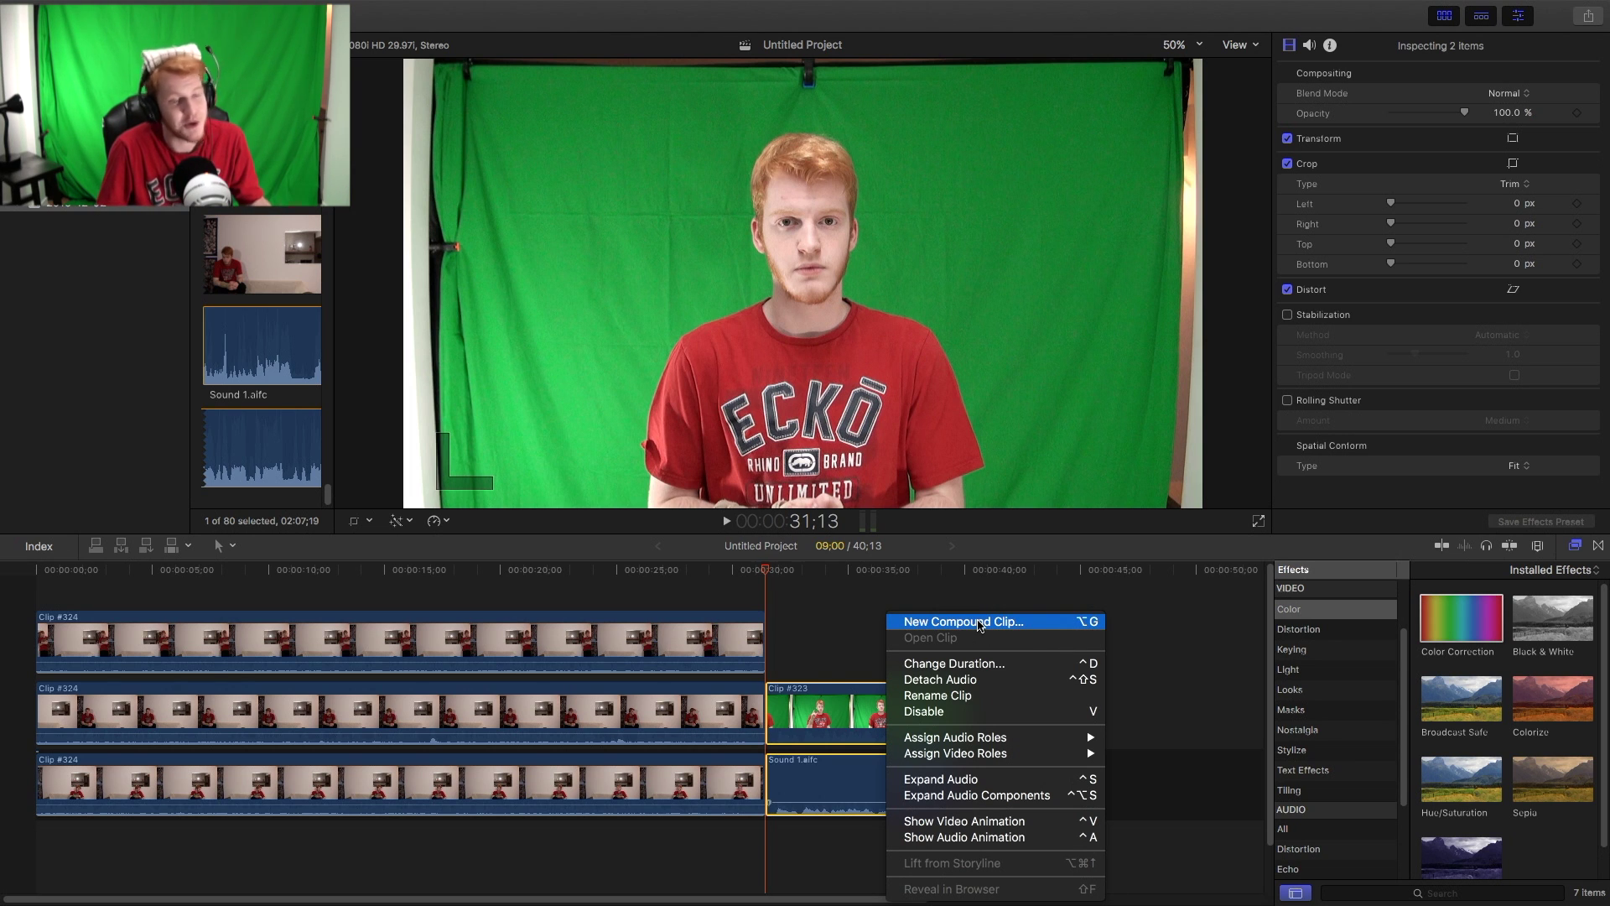
pyautogui.click(948, 623)
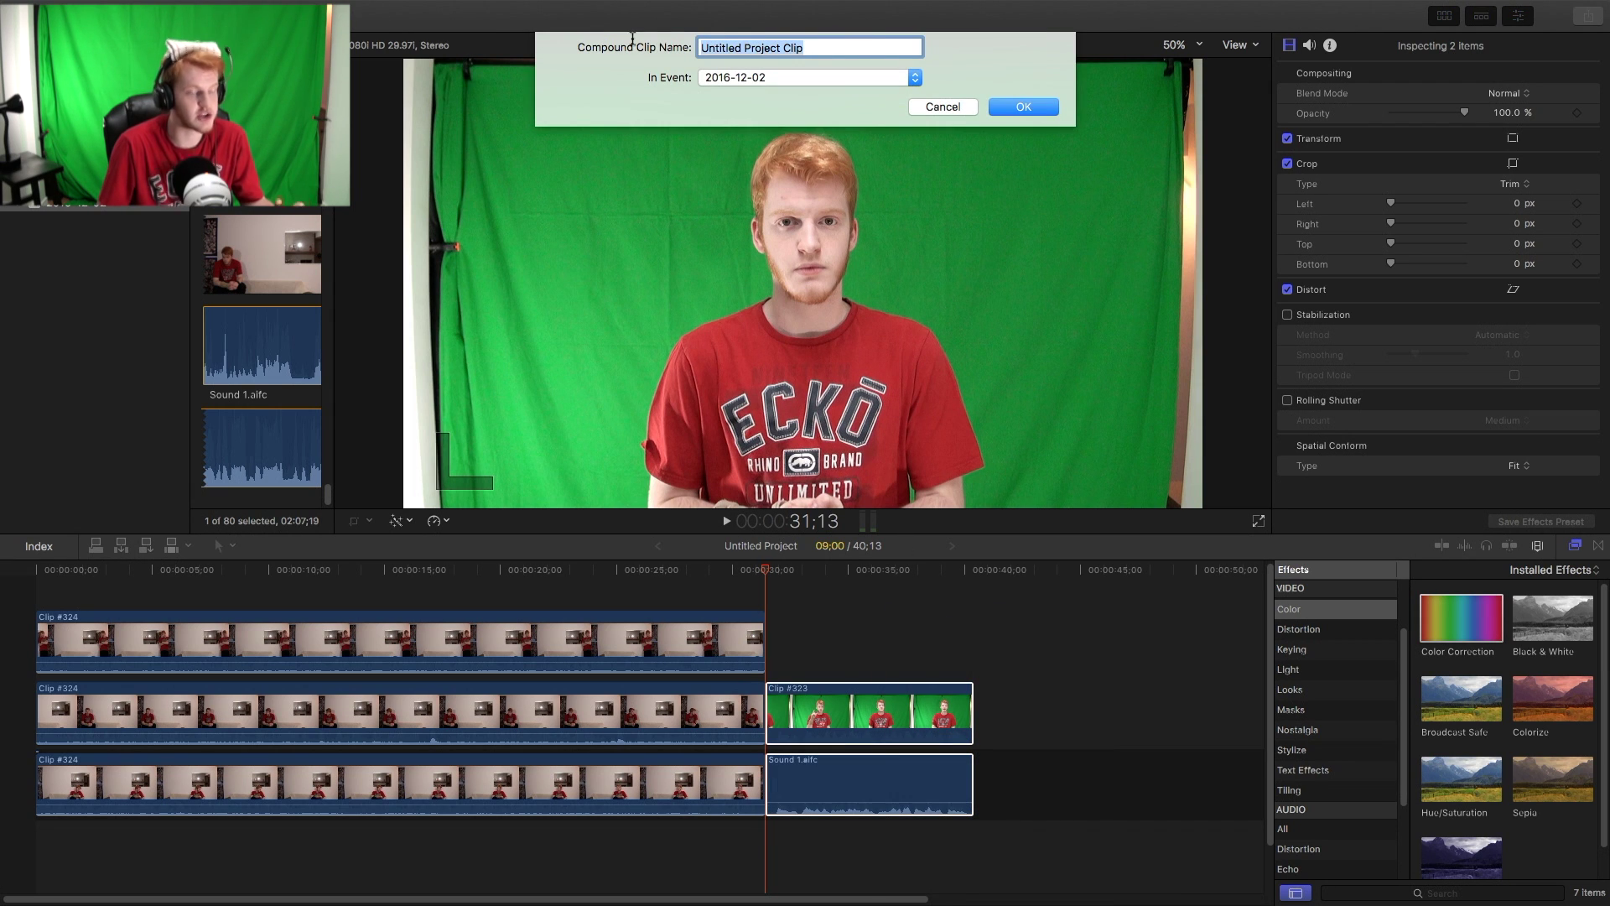
pyautogui.press('BackSpace')
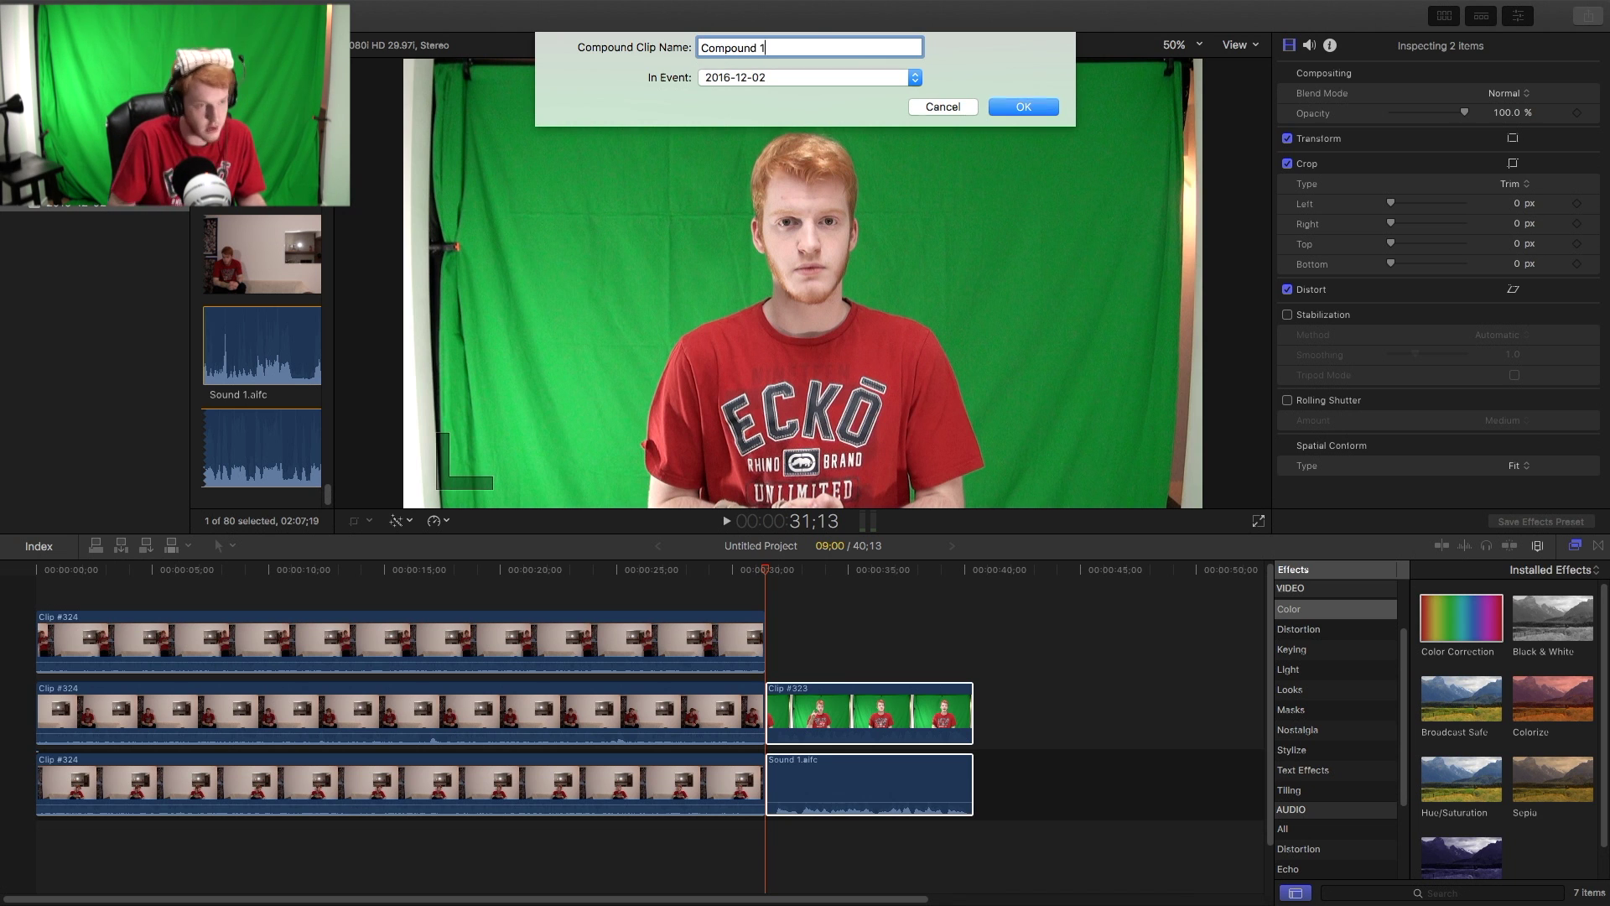
pyautogui.press('Return')
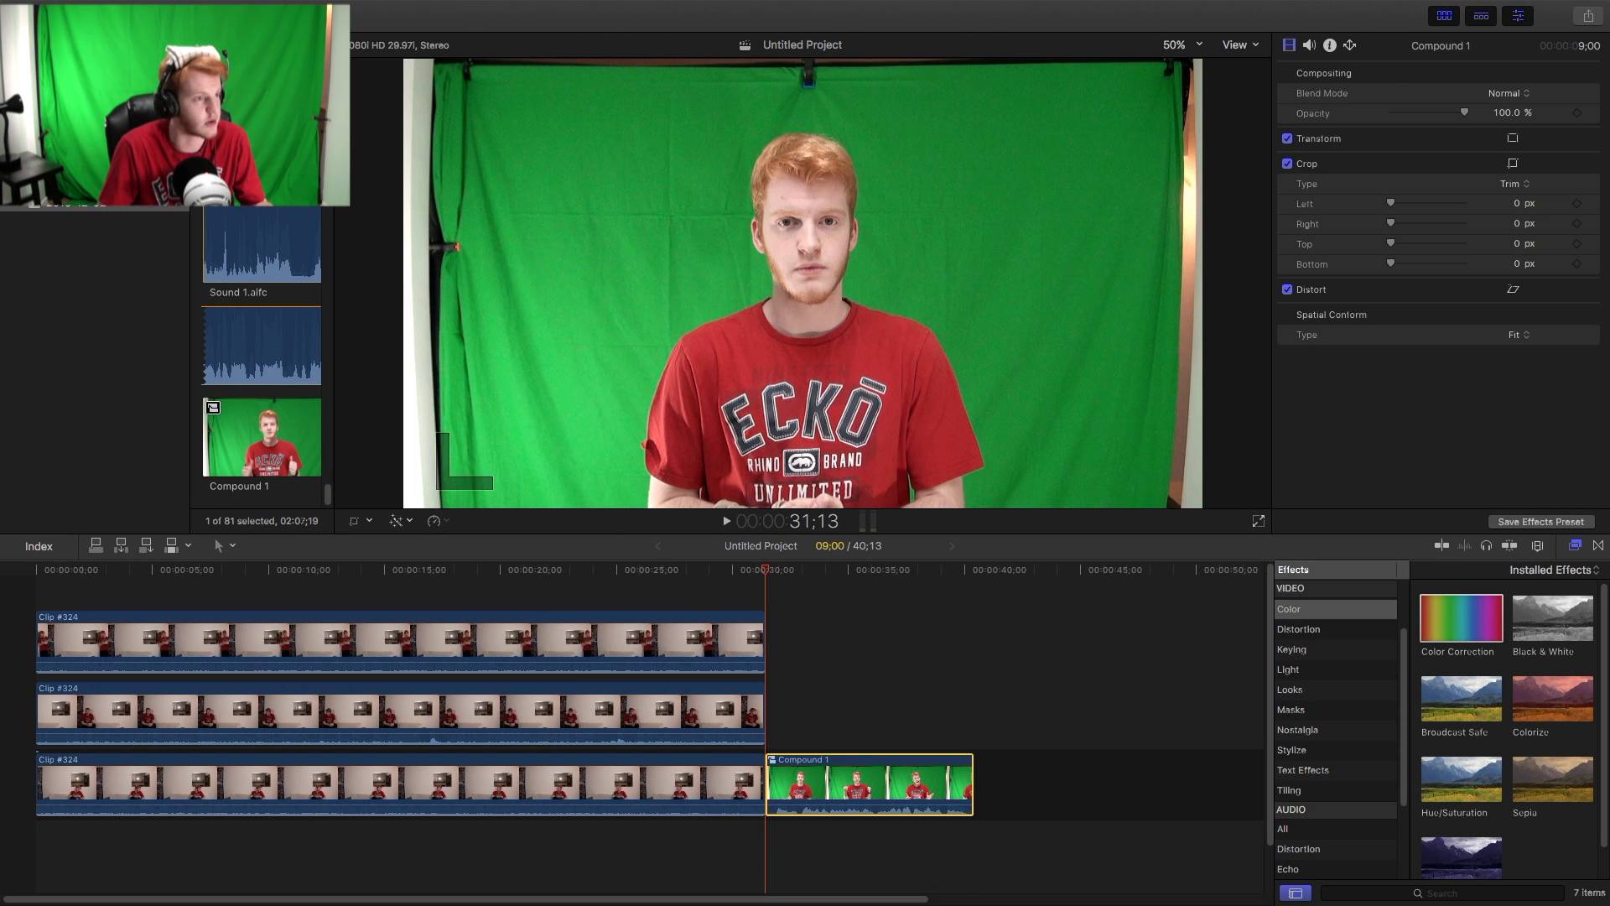
# - Apply the Keyer effect to Compound 1 and place it at the timeline start, above the three Clip #324 layers
pyautogui.moveTo(869, 788); pyautogui.dragTo(136, 835)
pyautogui.click(84, 572)
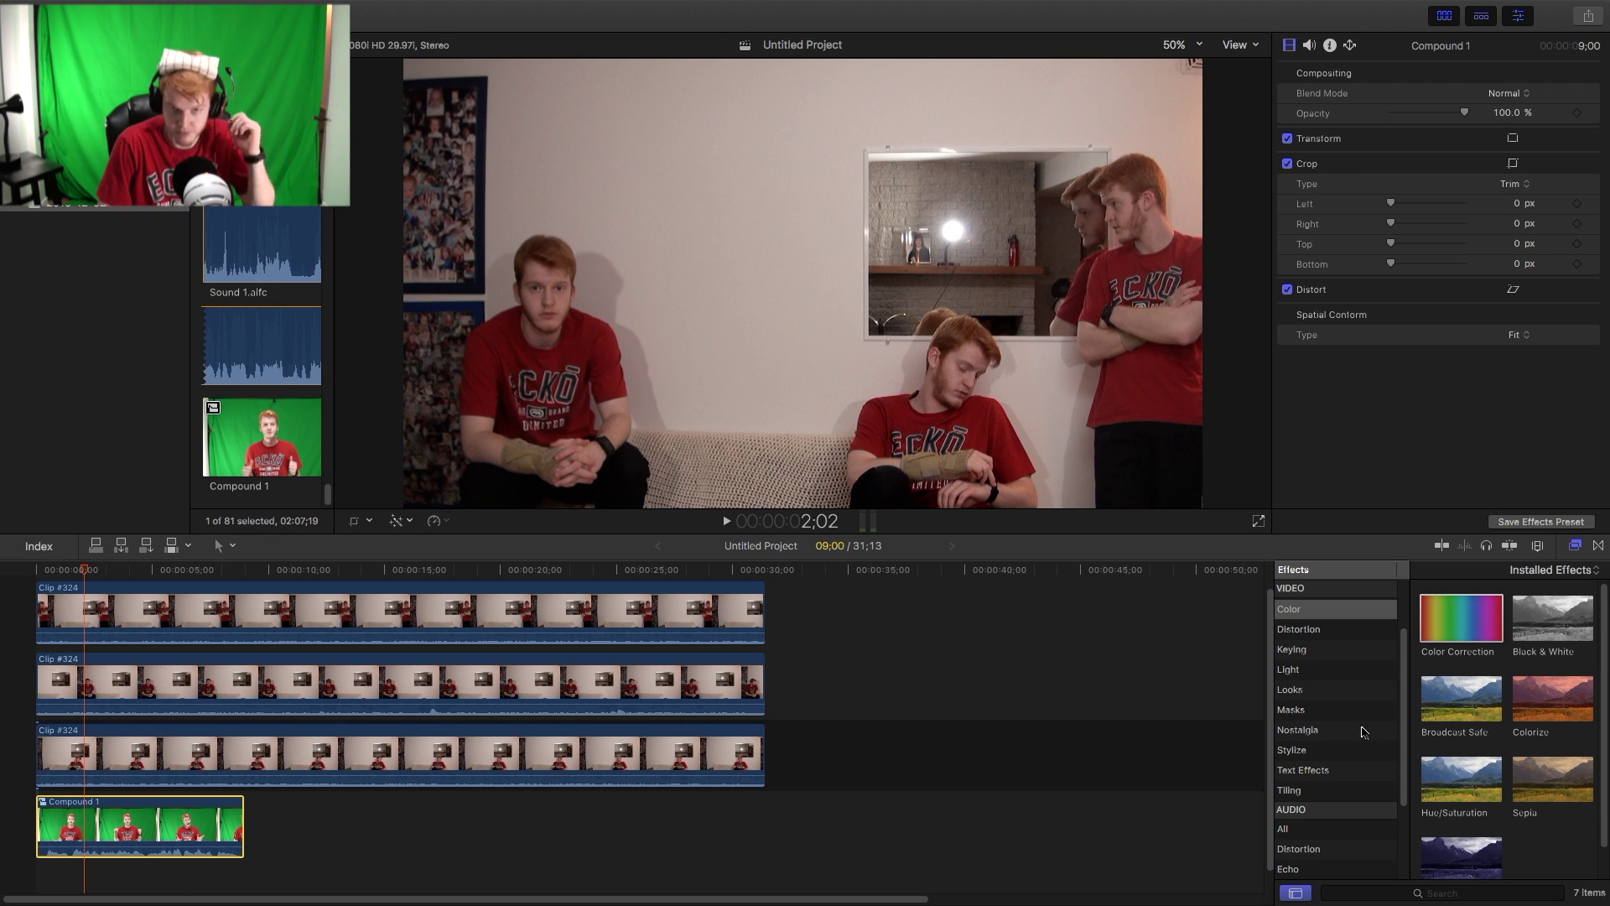
pyautogui.click(1315, 650)
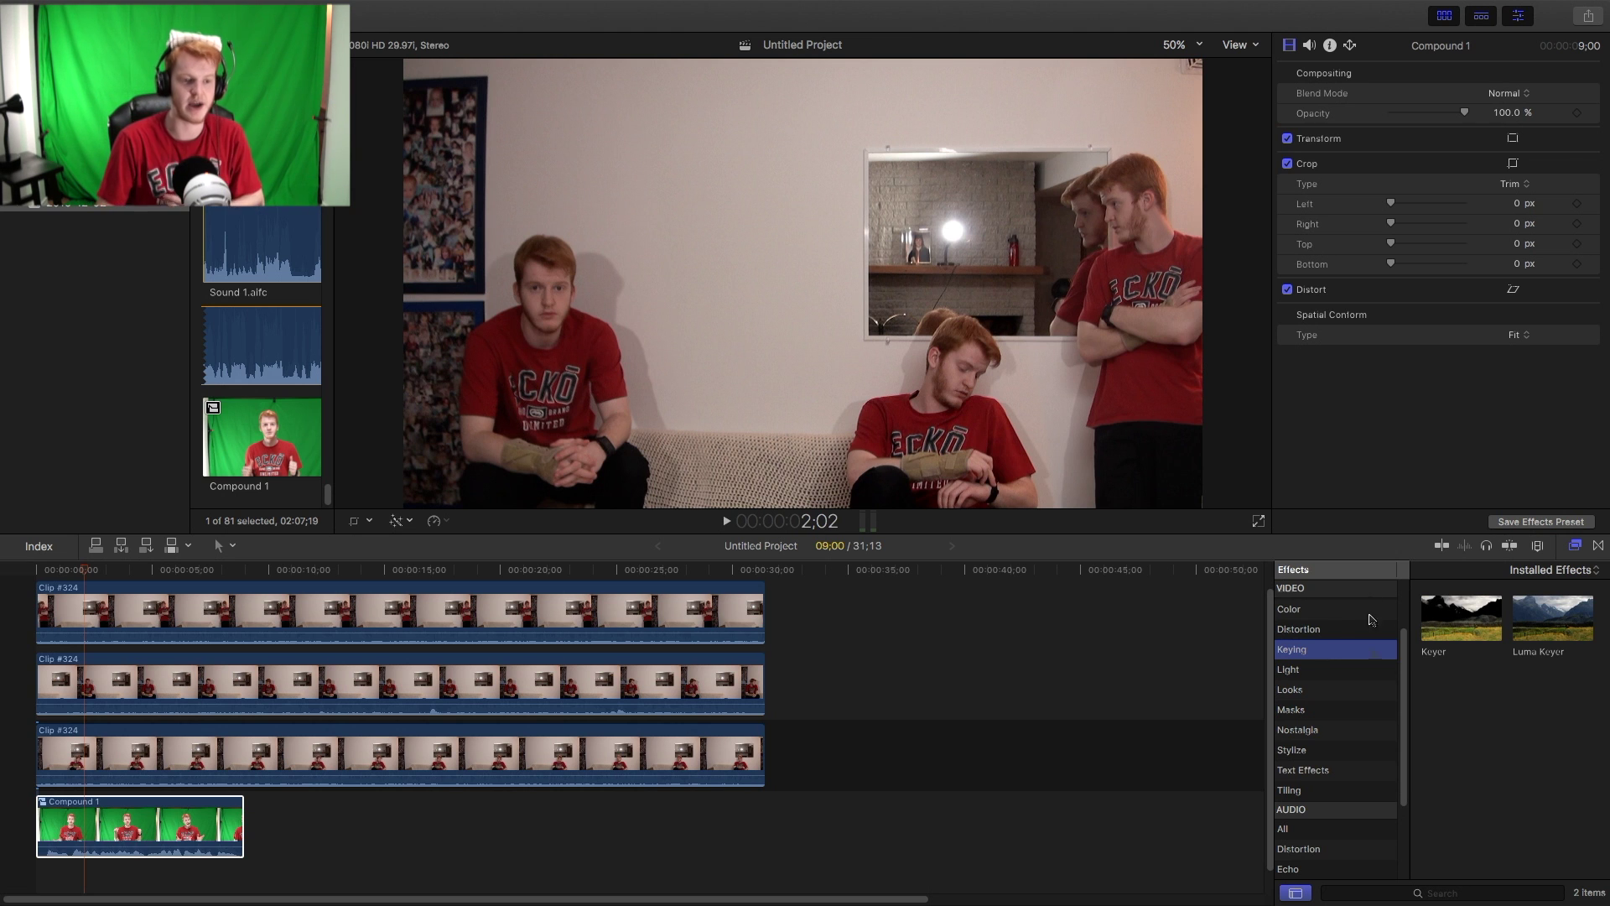
pyautogui.click(1456, 629)
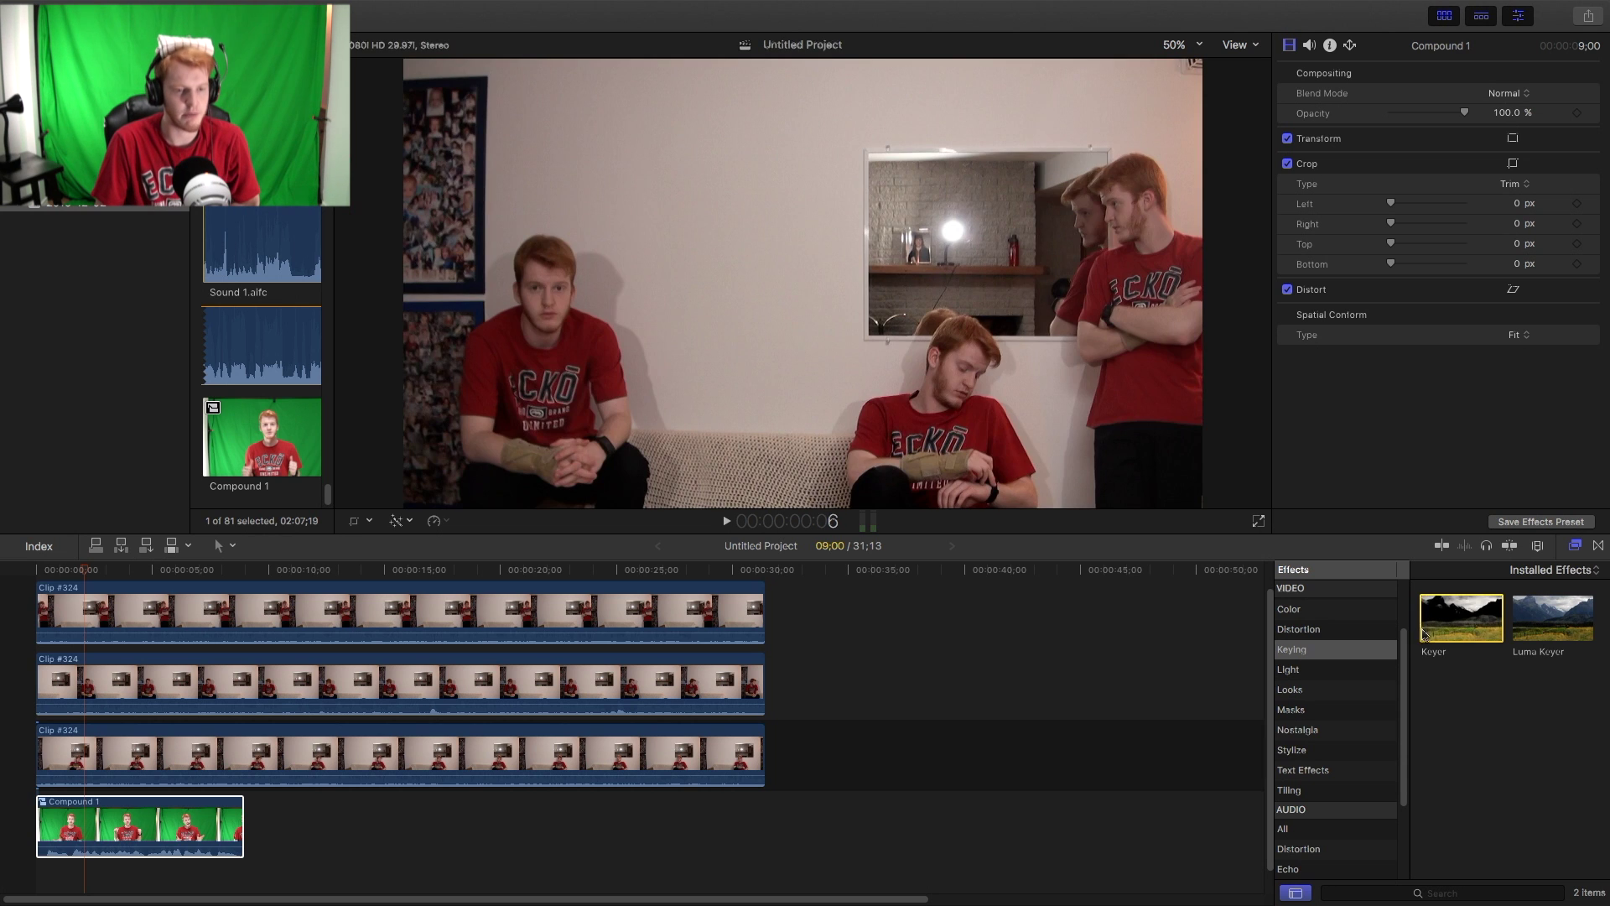
pyautogui.moveTo(1430, 625); pyautogui.dragTo(154, 839)
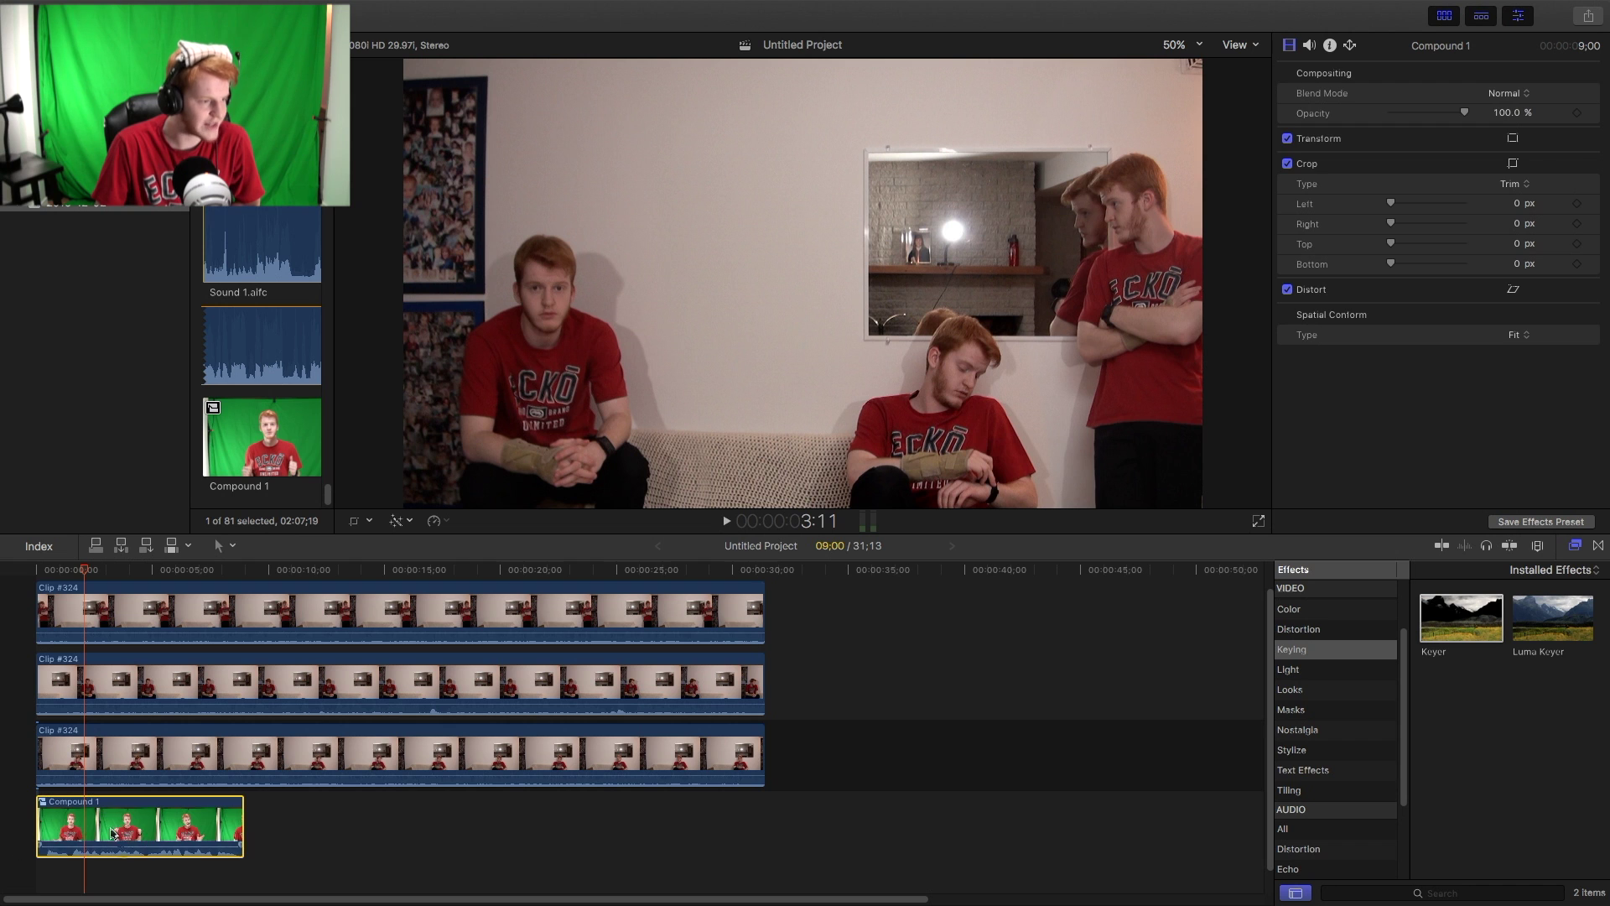
pyautogui.press('Home')
pyautogui.moveTo(88, 826); pyautogui.dragTo(71, 574)
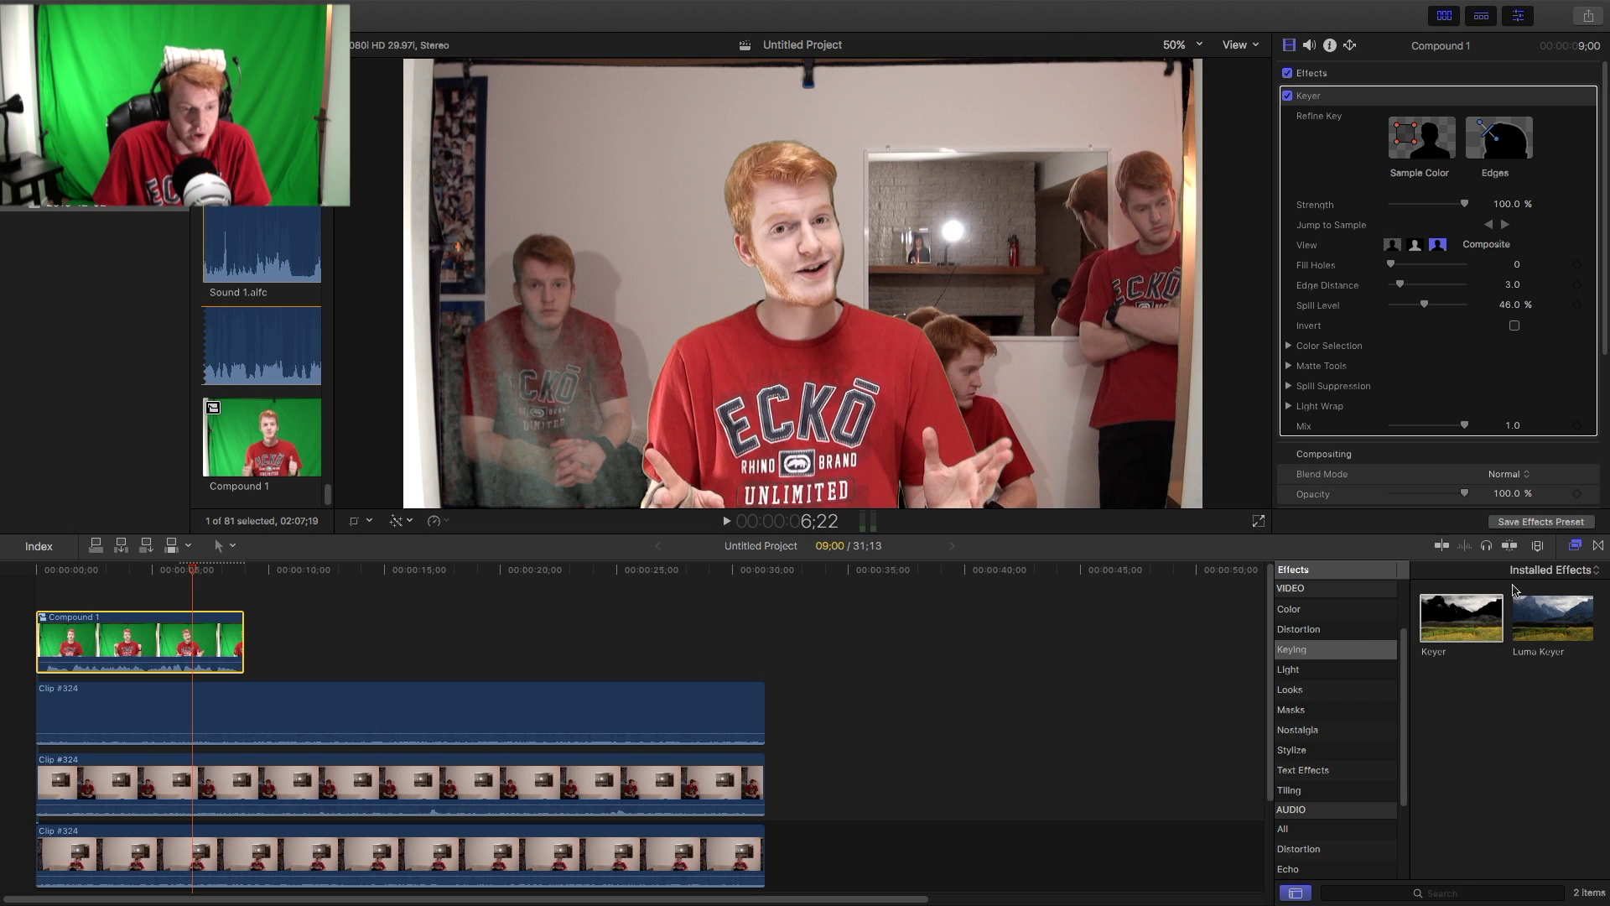
# - Apply the Draw Mask effect to Compound 1
pyautogui.click(1310, 711)
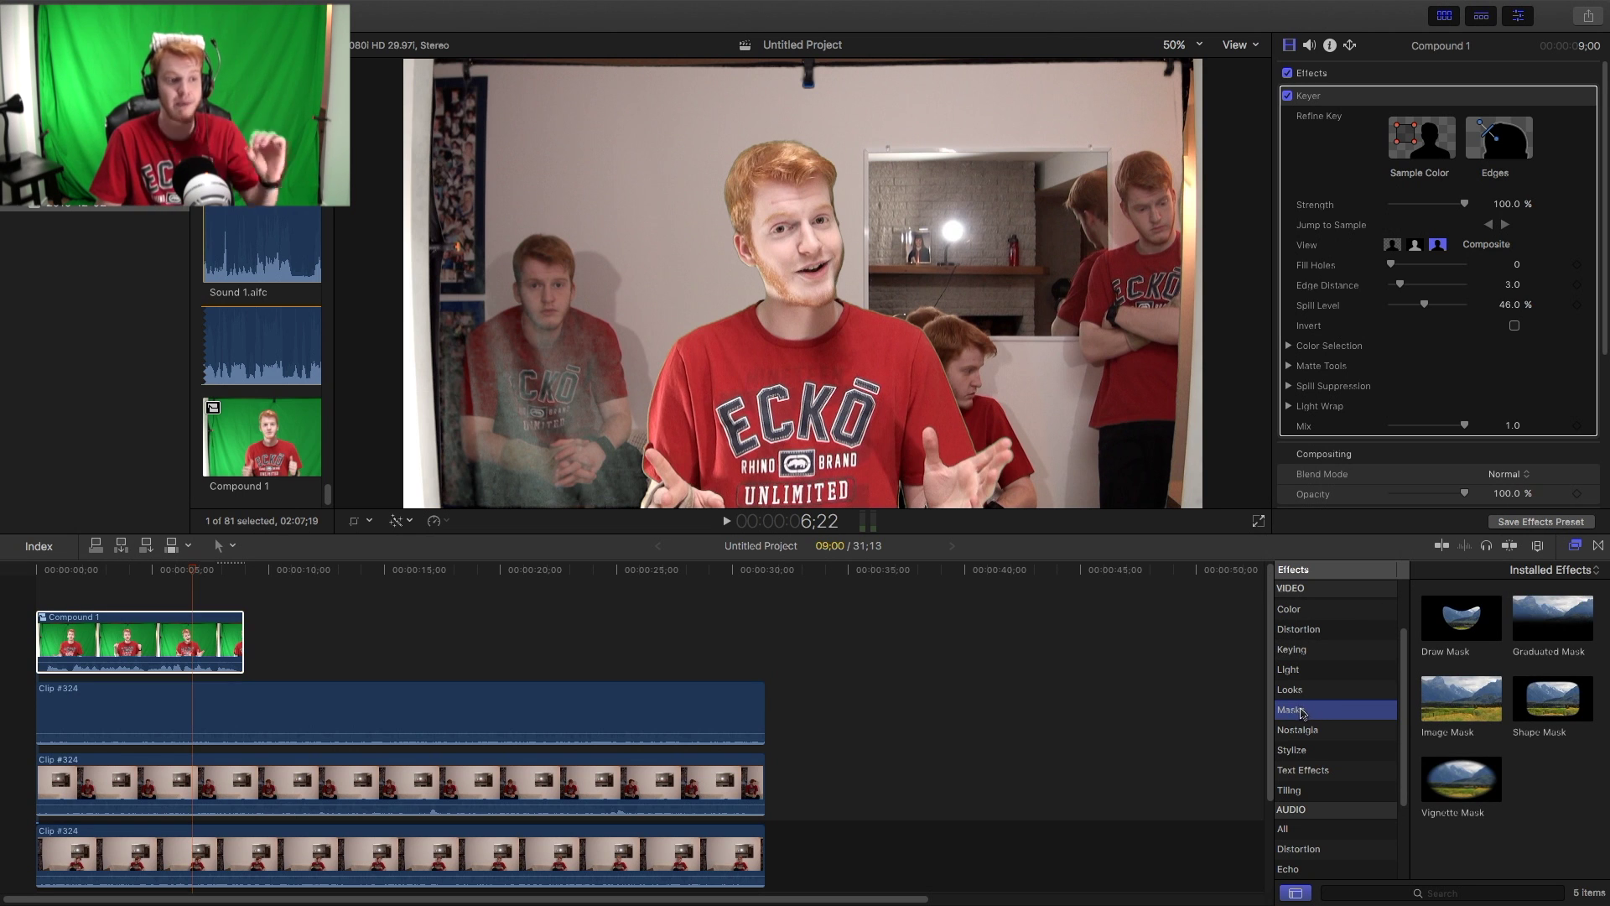
pyautogui.press('Down')
pyautogui.press('Up')
pyautogui.press('Up')
pyautogui.press('Up')
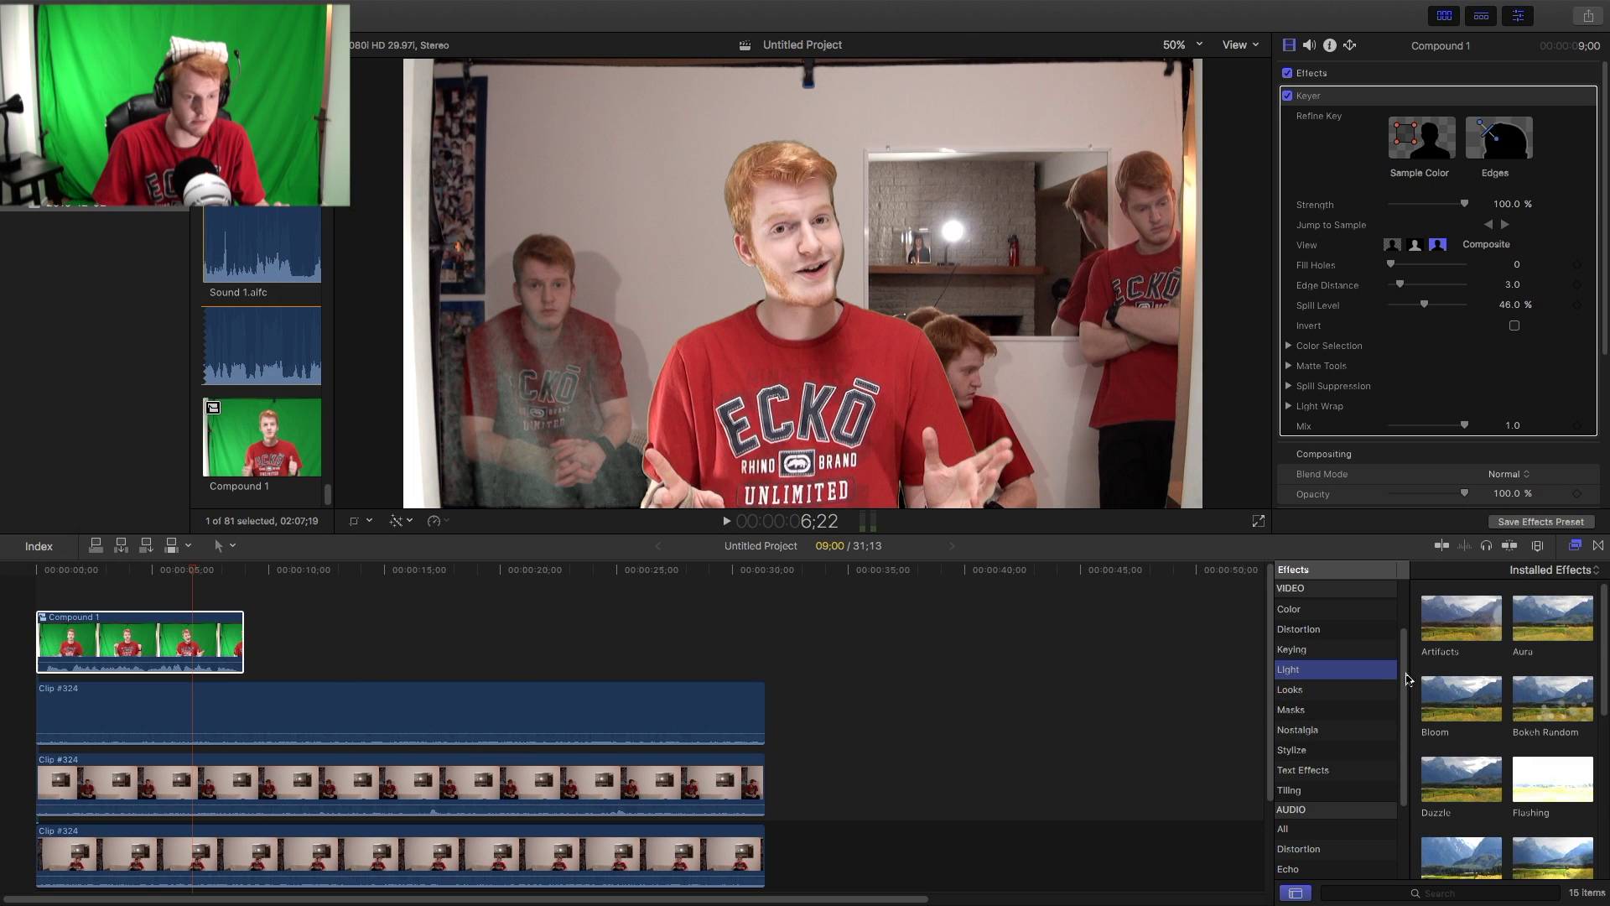
pyautogui.click(1300, 710)
pyautogui.moveTo(1455, 629)
pyautogui.mouseDown()
pyautogui.moveTo(922, 717)
pyautogui.moveTo(115, 655)
pyautogui.mouseUp()
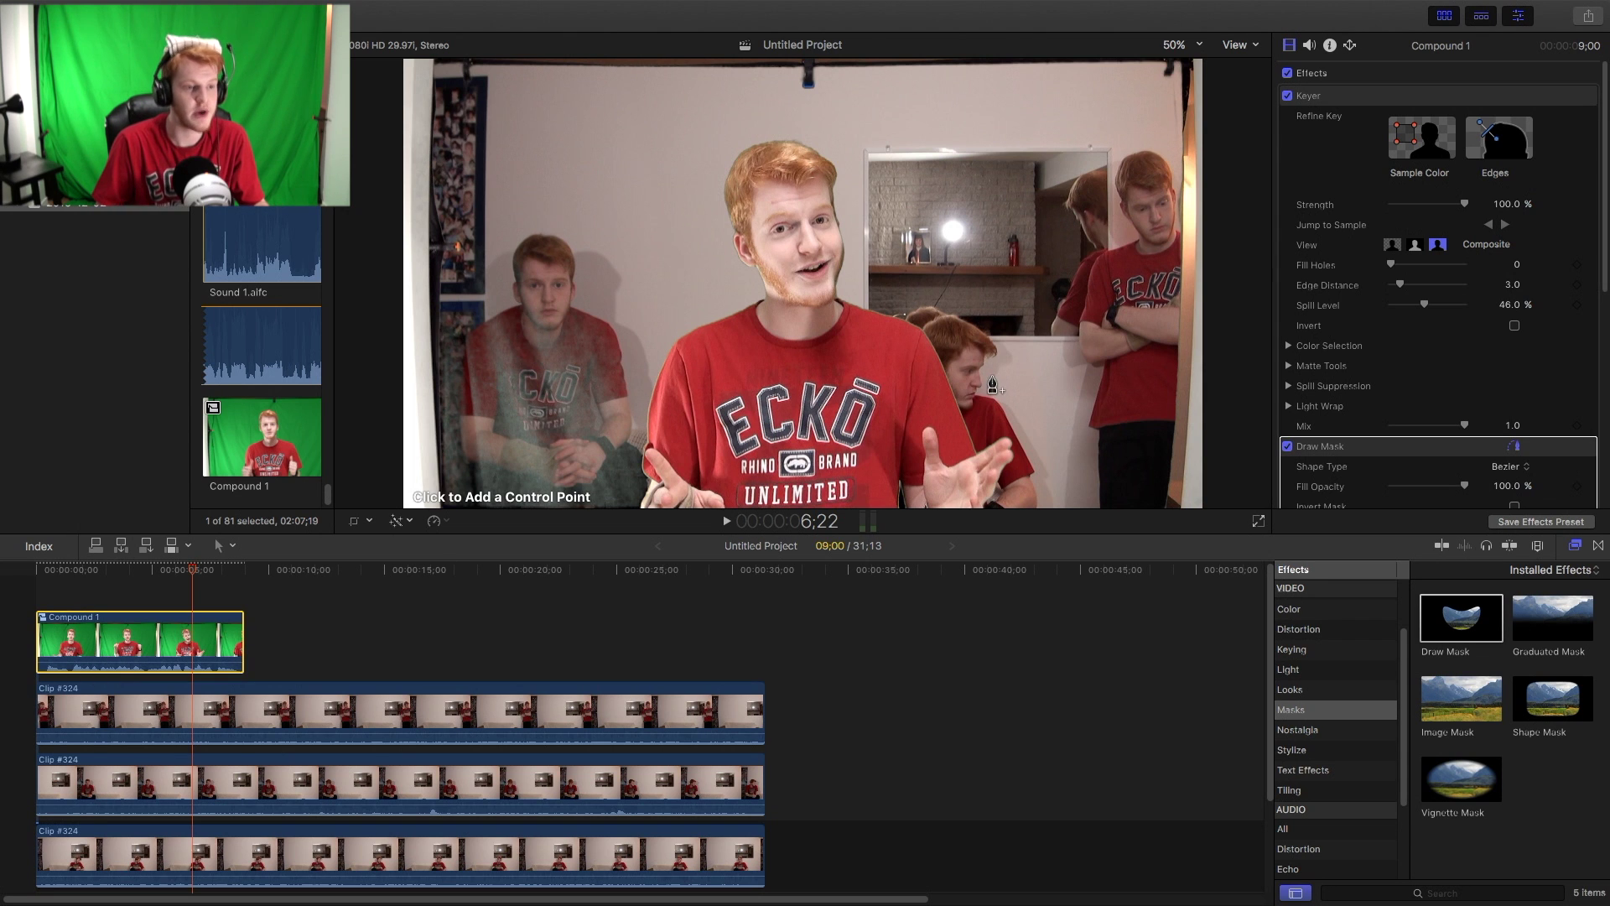
# - Draw a closed four-point mask around the speaker in Compound 1 at 5;18, spanning nearly the full frame height
pyautogui.moveTo(199, 575); pyautogui.dragTo(165, 576)
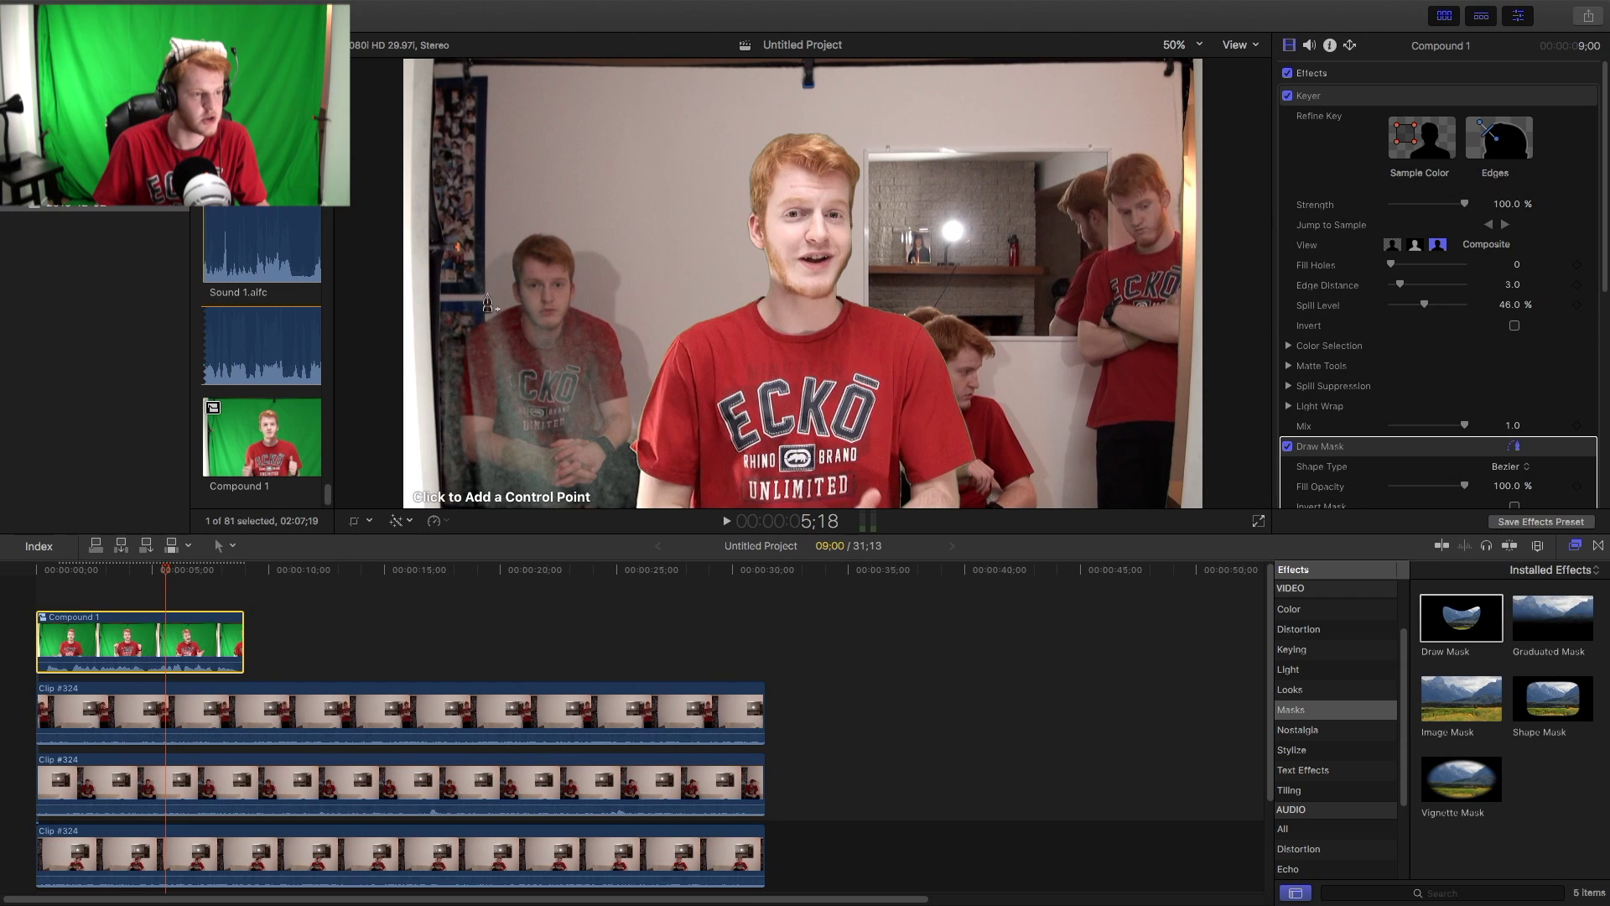
pyautogui.click(566, 62)
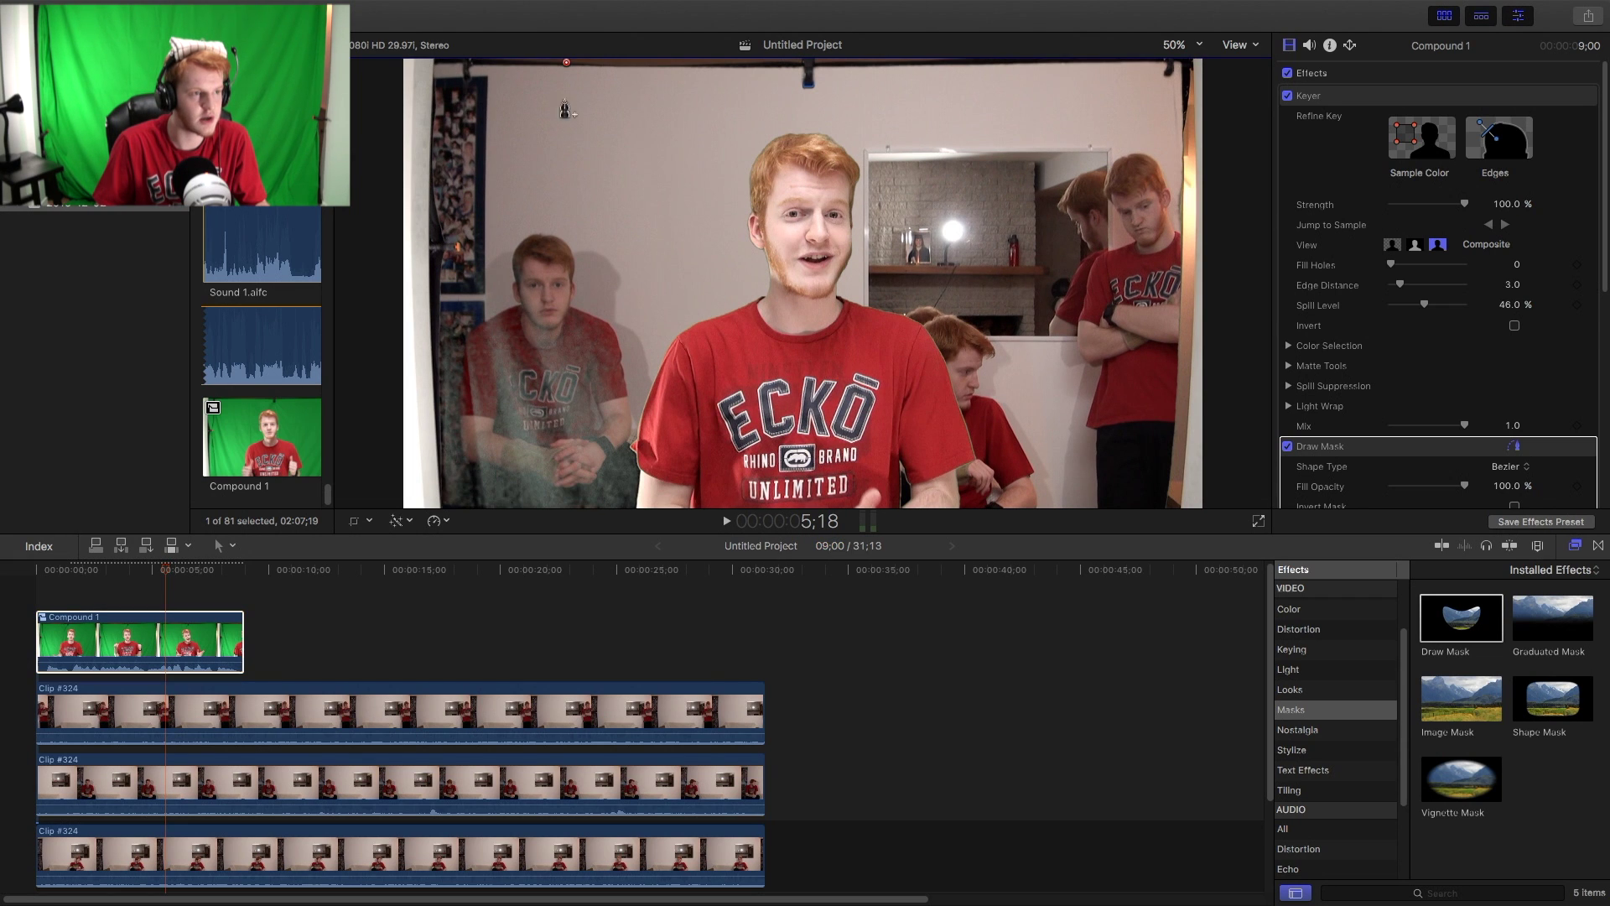
pyautogui.click(559, 503)
pyautogui.click(1054, 501)
pyautogui.click(1062, 64)
pyautogui.click(566, 65)
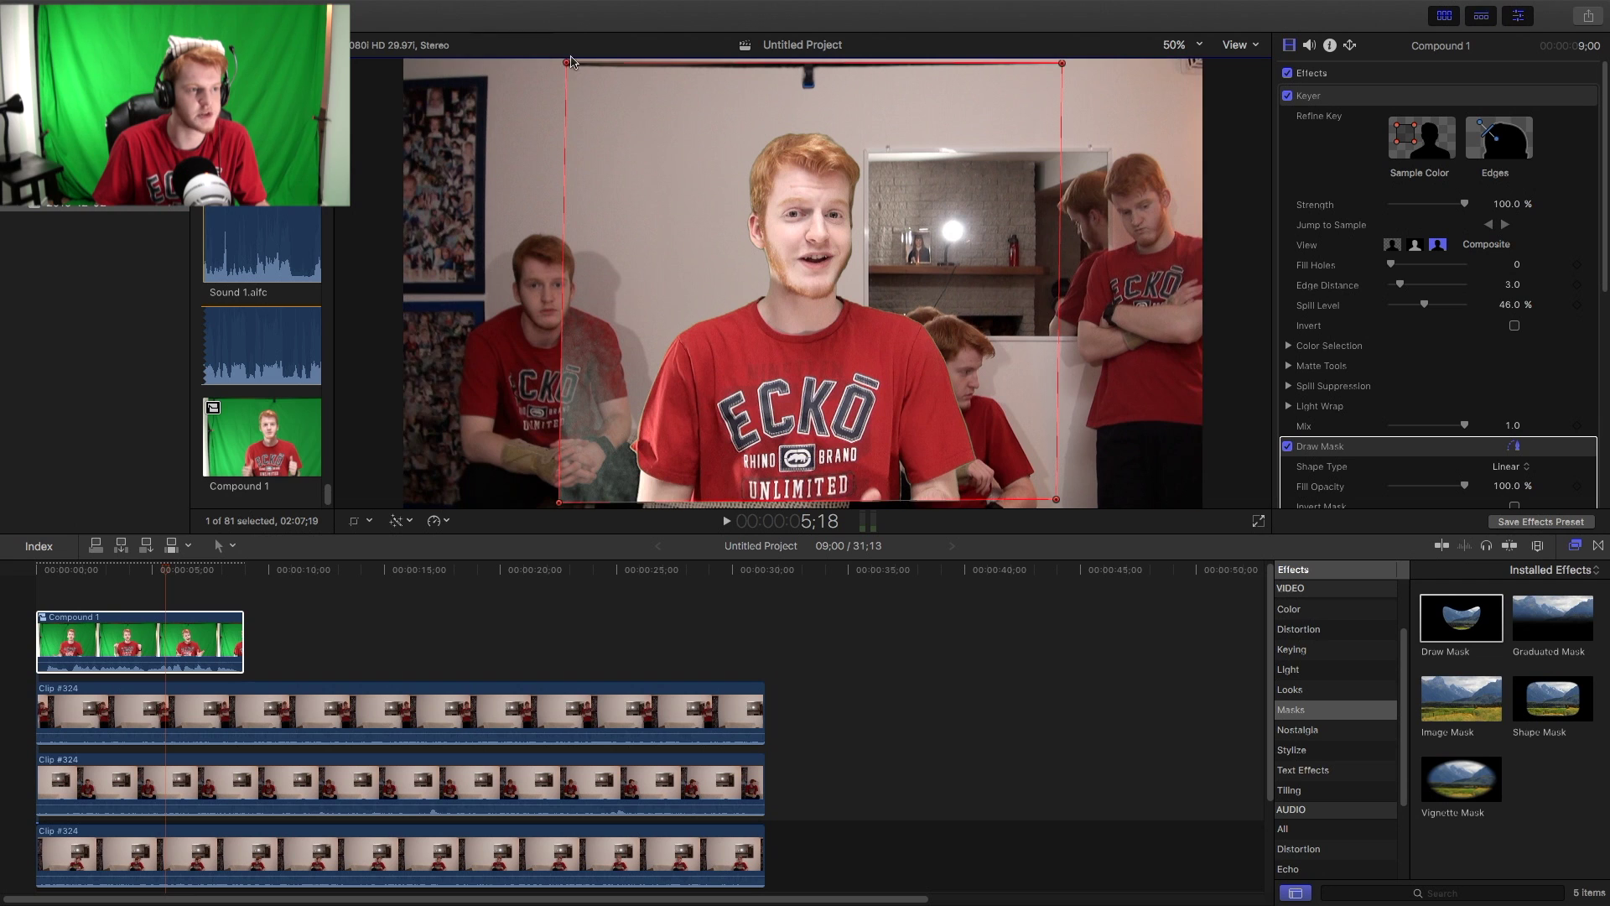
# - Lower the mask's upper corners beneath the green screen's top edge and extend its lower corners past the frame bottom
pyautogui.moveTo(566, 67); pyautogui.dragTo(575, 37)
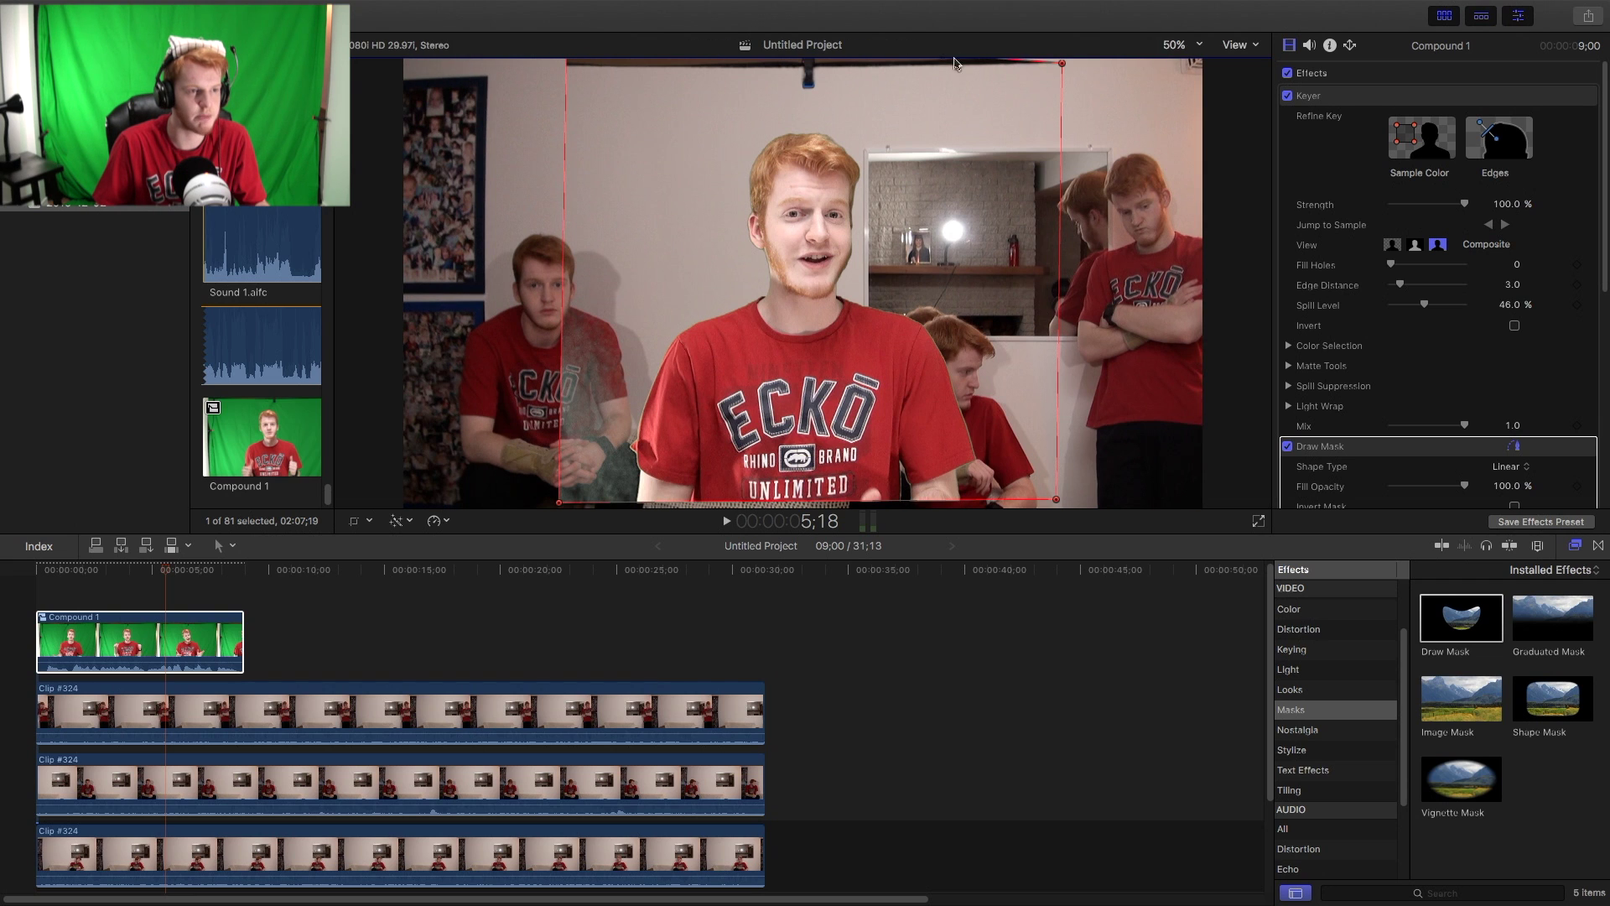
pyautogui.click(1064, 65)
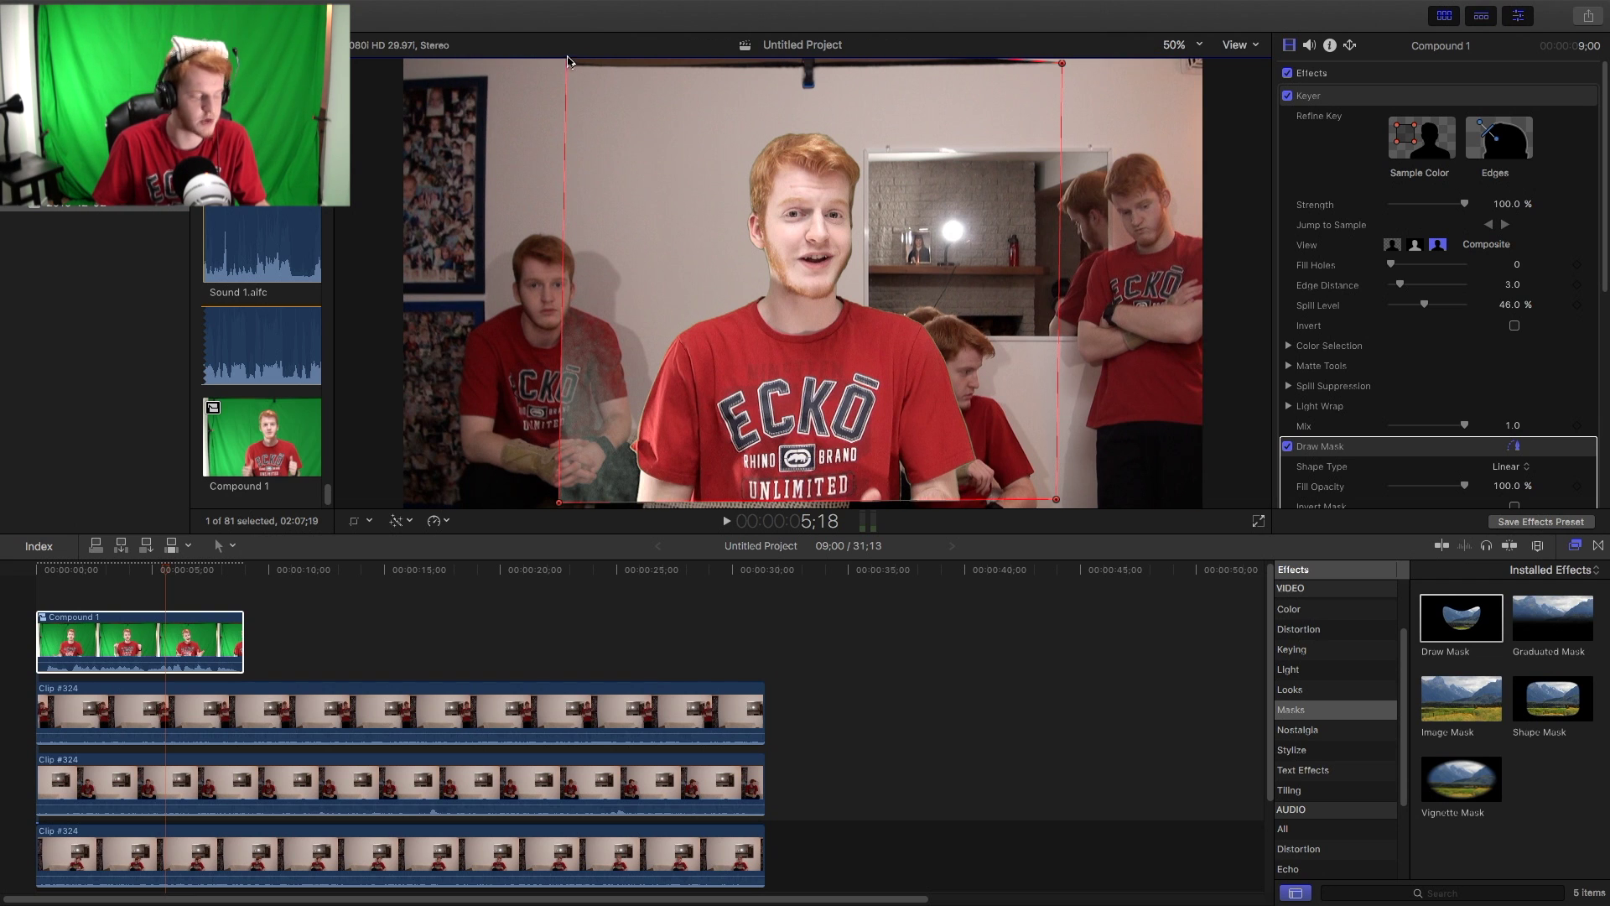
pyautogui.moveTo(568, 61); pyautogui.dragTo(573, 134)
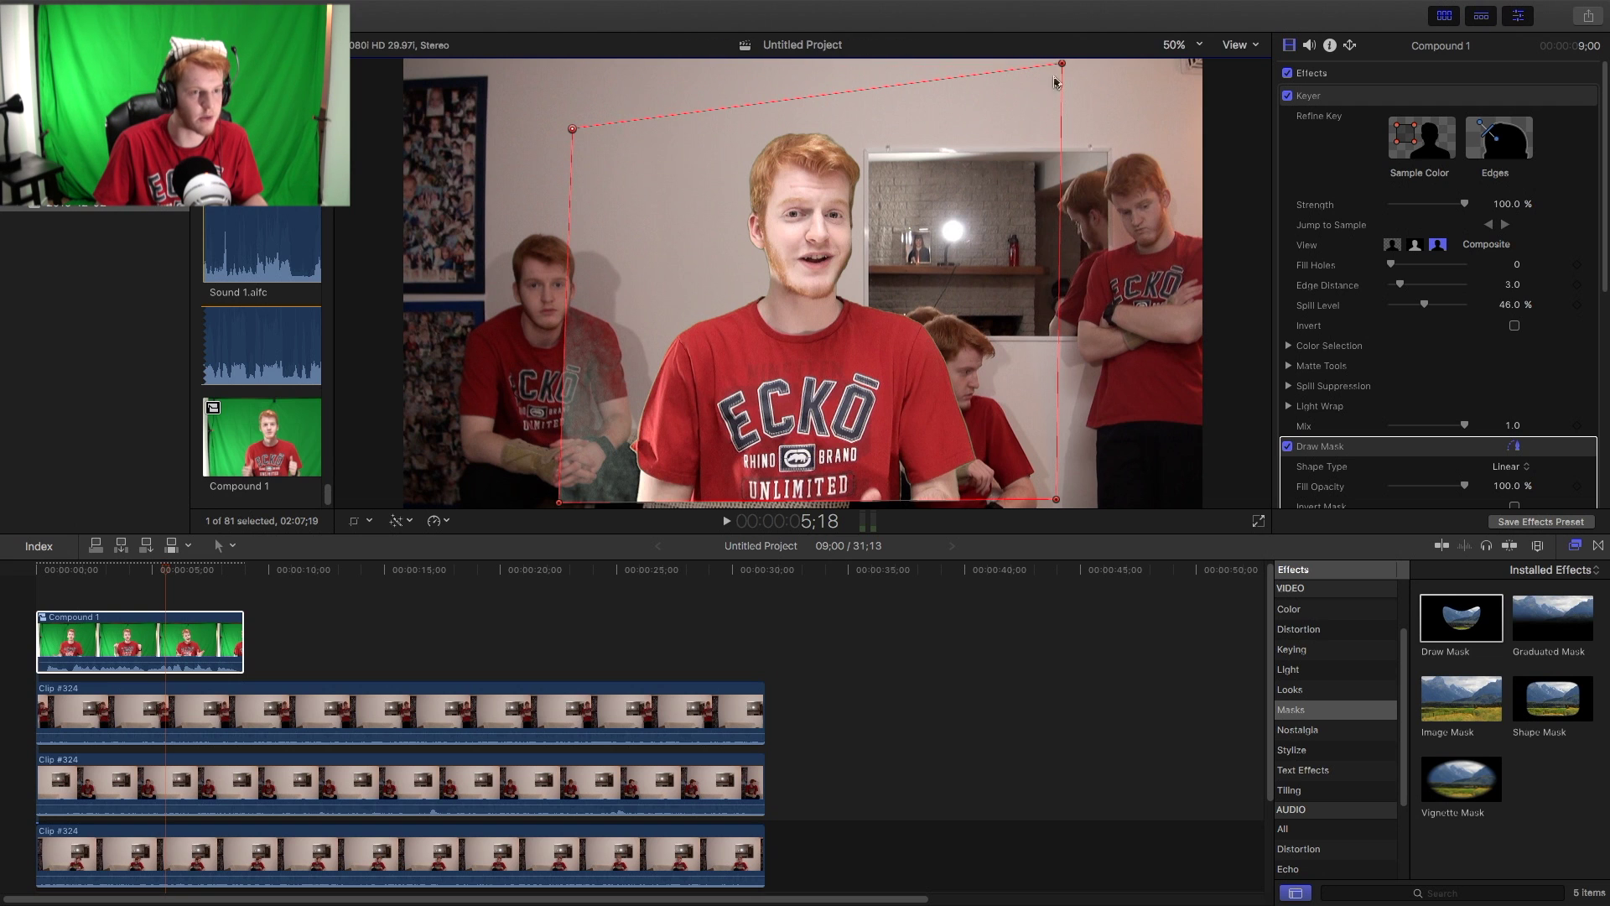
pyautogui.moveTo(1062, 64); pyautogui.dragTo(1048, 111)
pyautogui.moveTo(574, 128); pyautogui.dragTo(572, 123)
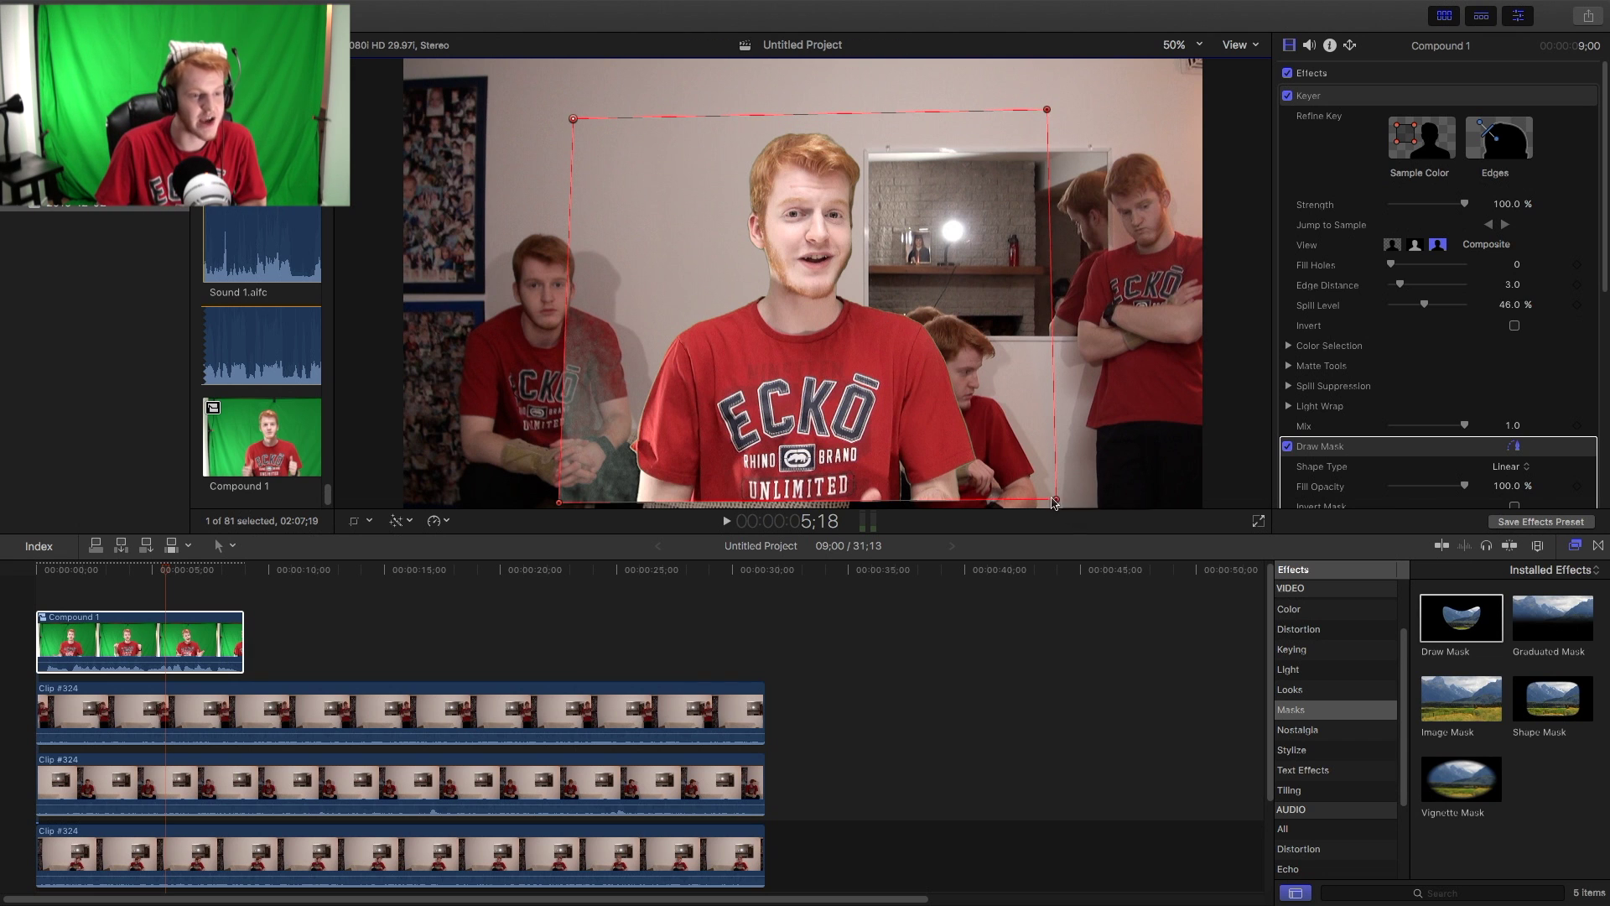
pyautogui.moveTo(1055, 502); pyautogui.dragTo(1058, 544)
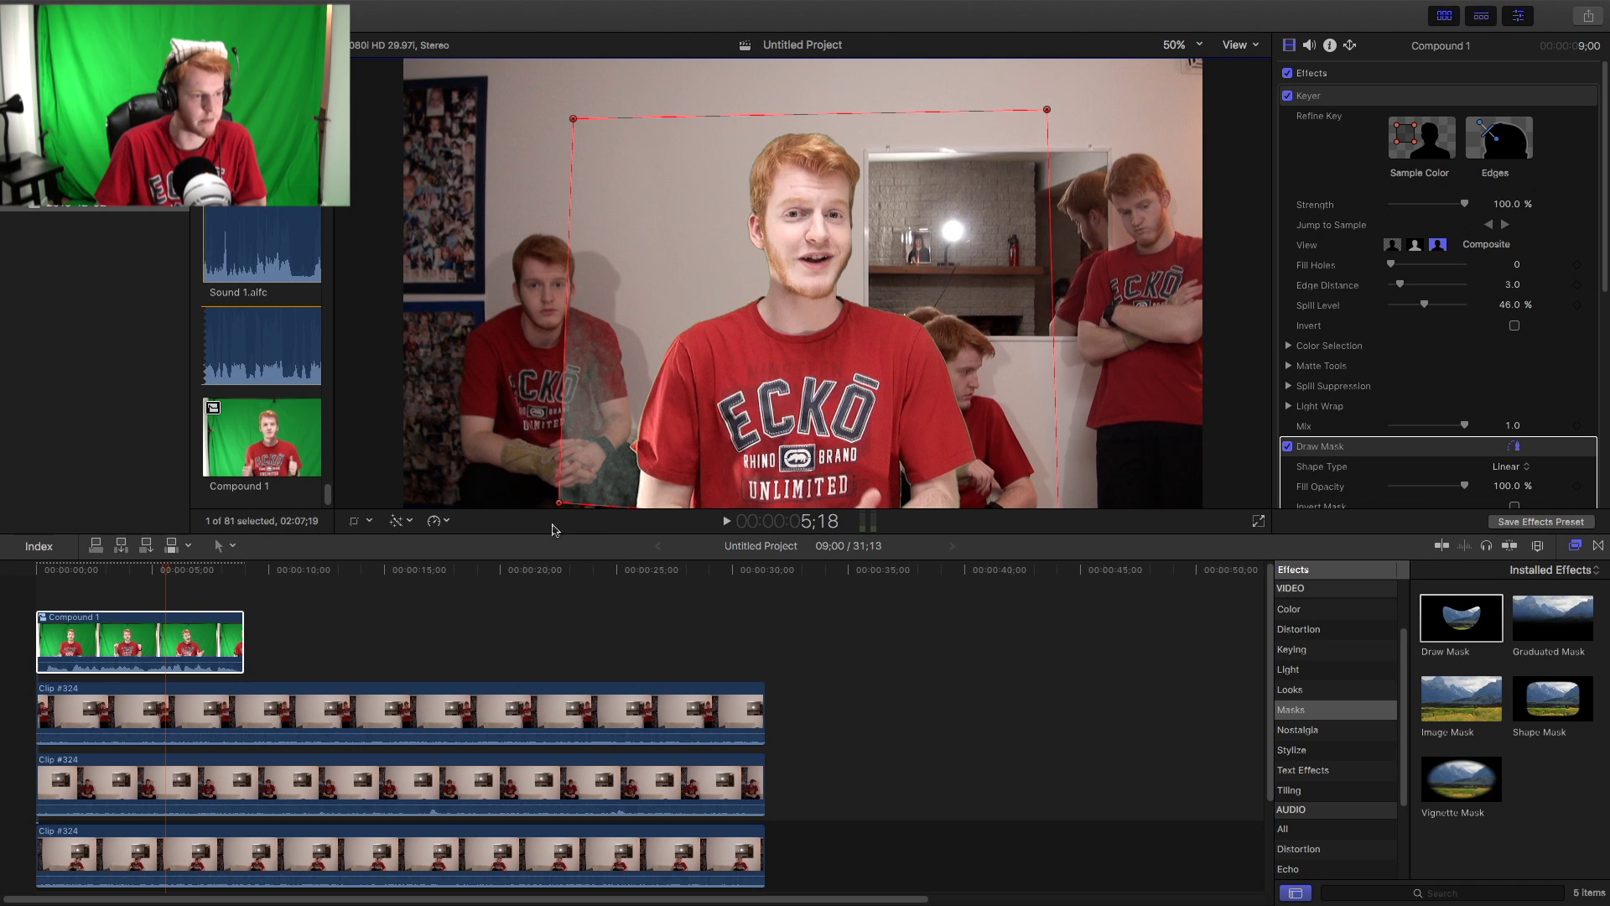
pyautogui.moveTo(560, 505); pyautogui.dragTo(570, 541)
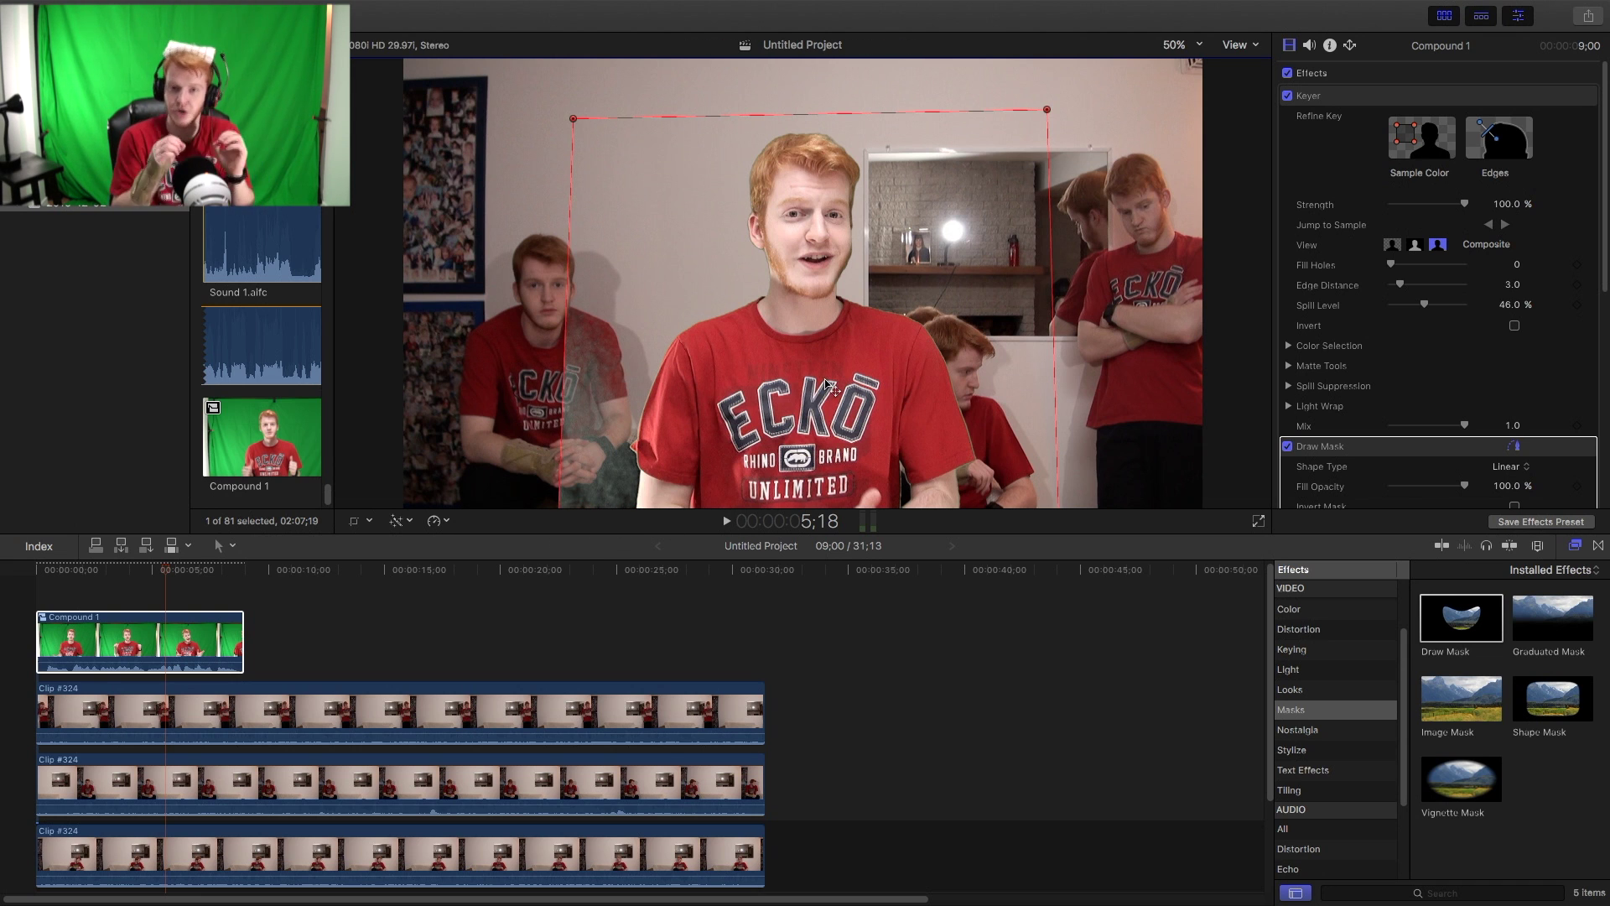
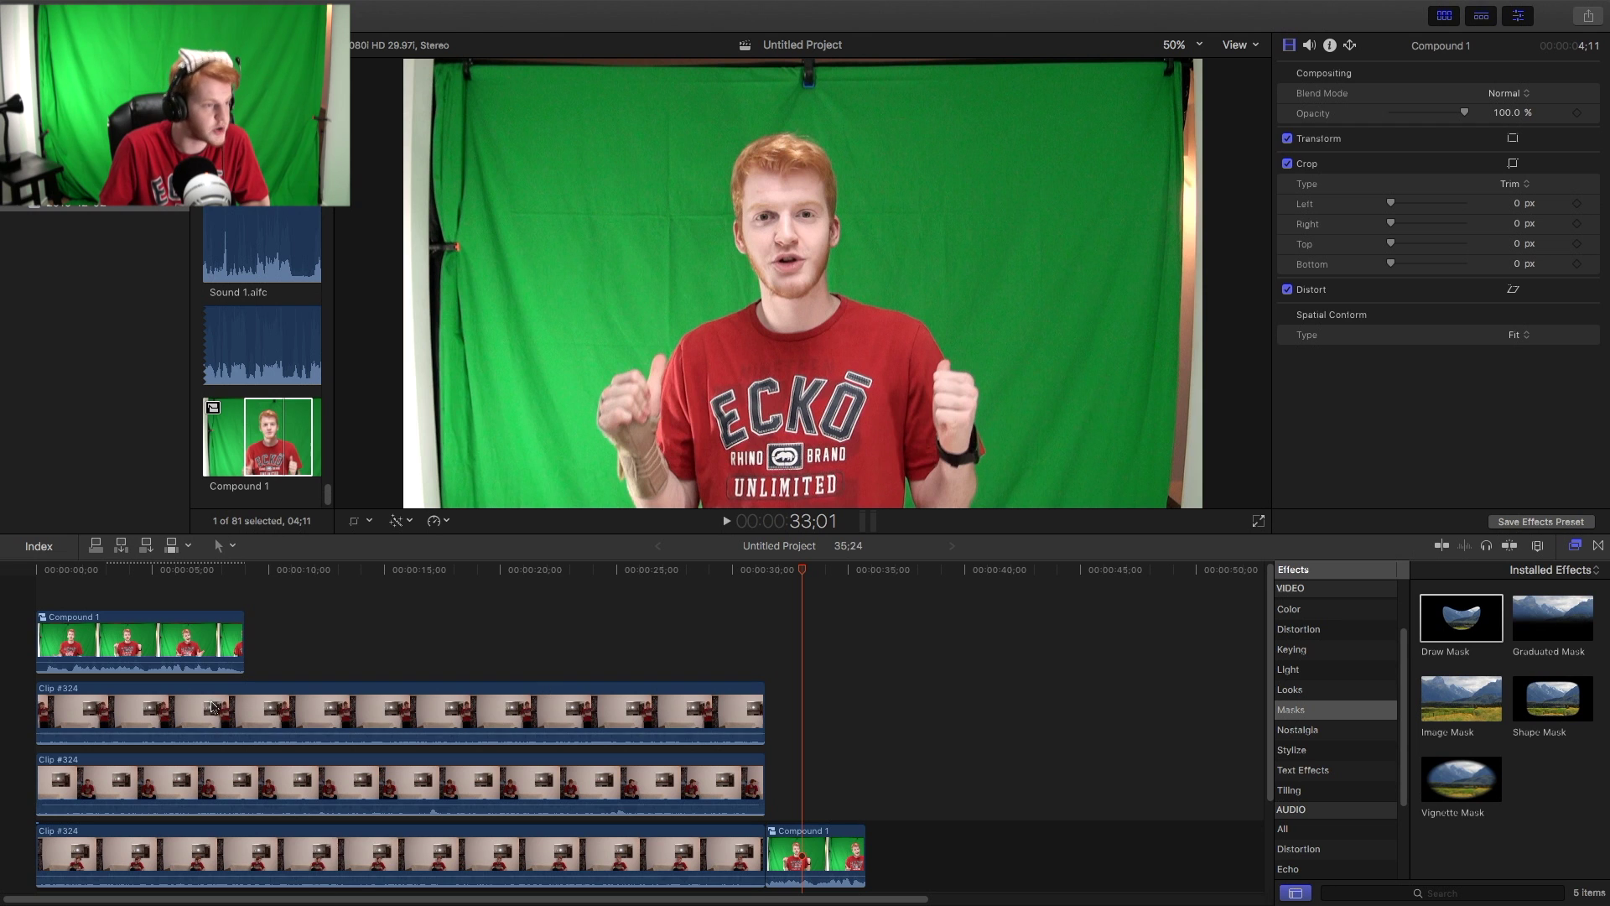
# - Try to refine Compound 1's key at 5;02 by sampling the background color over the mirror beside the speaker's head
pyautogui.click(154, 572)
pyautogui.click(165, 633)
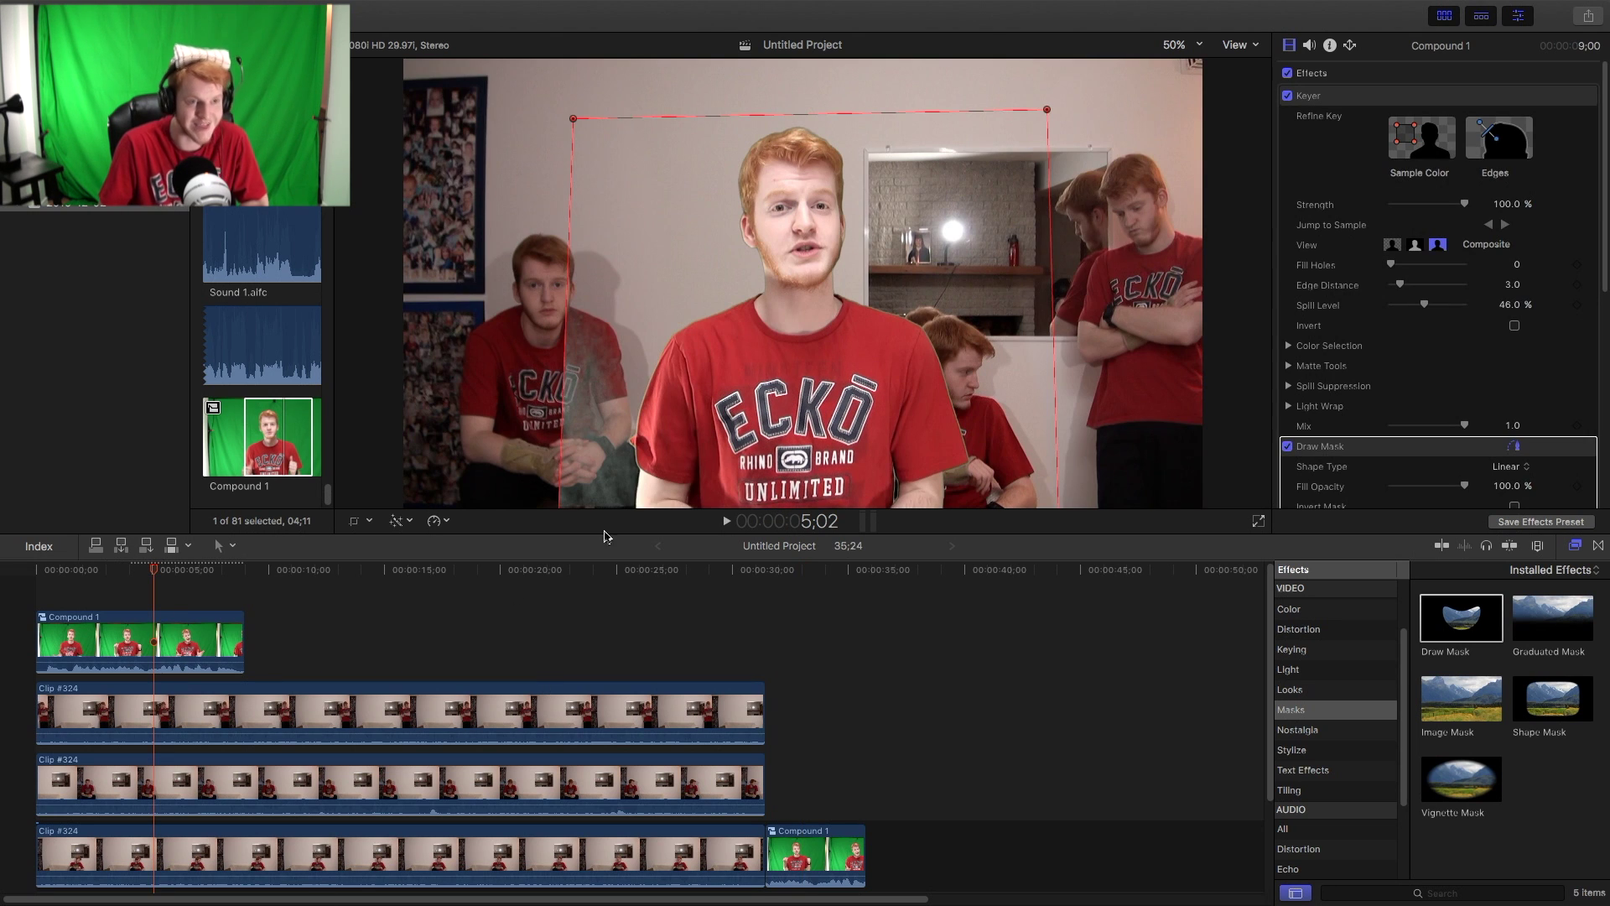
pyautogui.click(1421, 137)
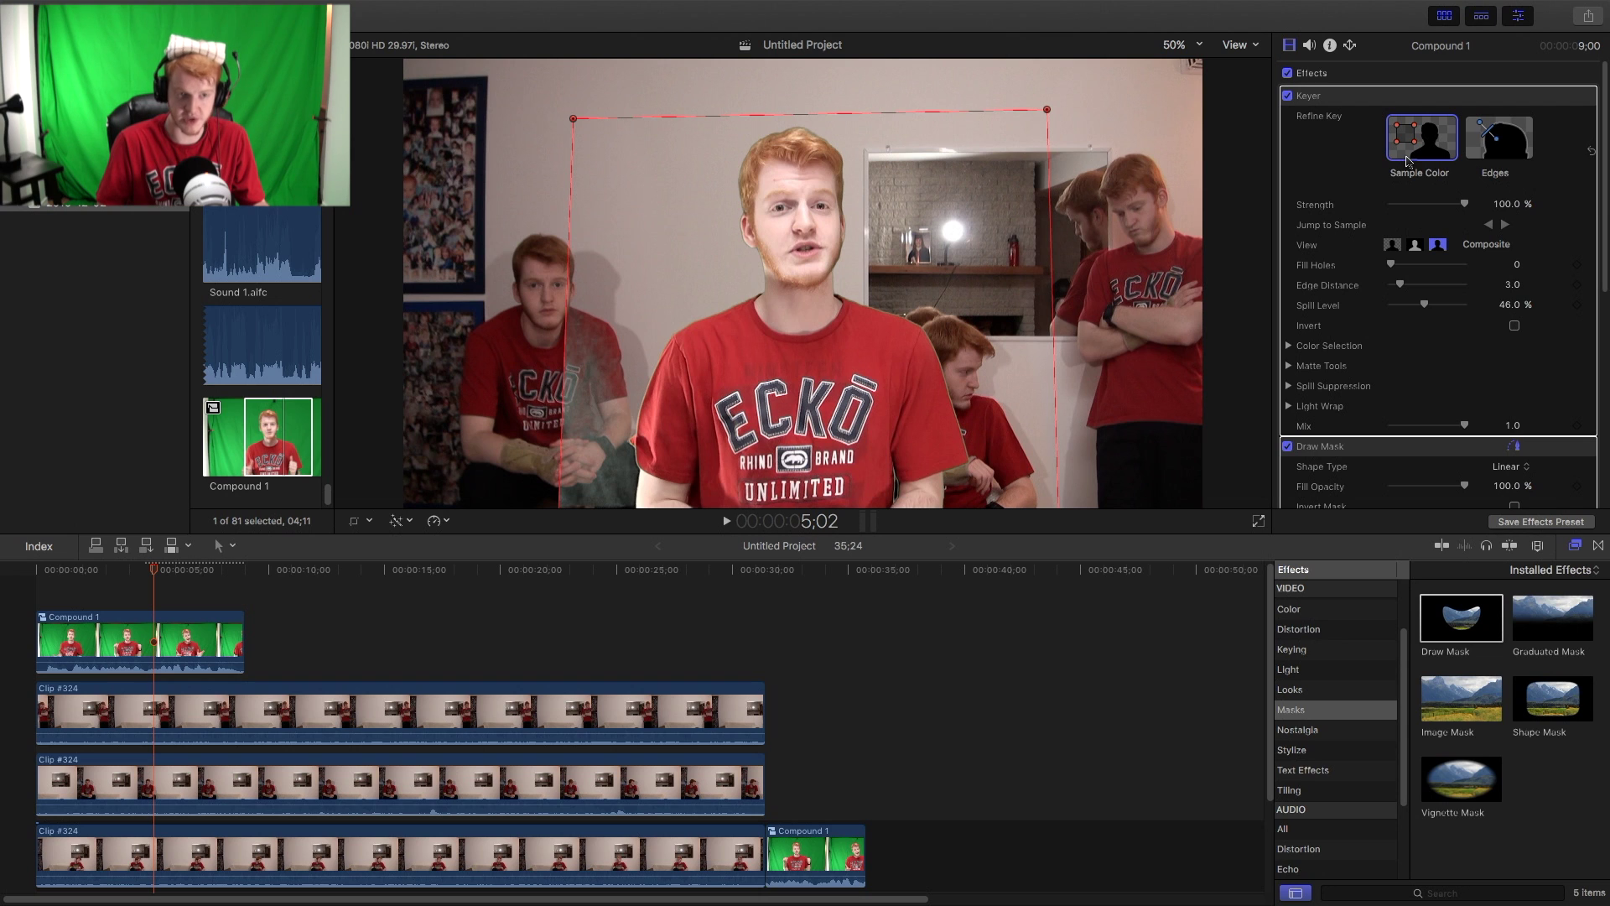
pyautogui.moveTo(958, 124); pyautogui.dragTo(1029, 187)
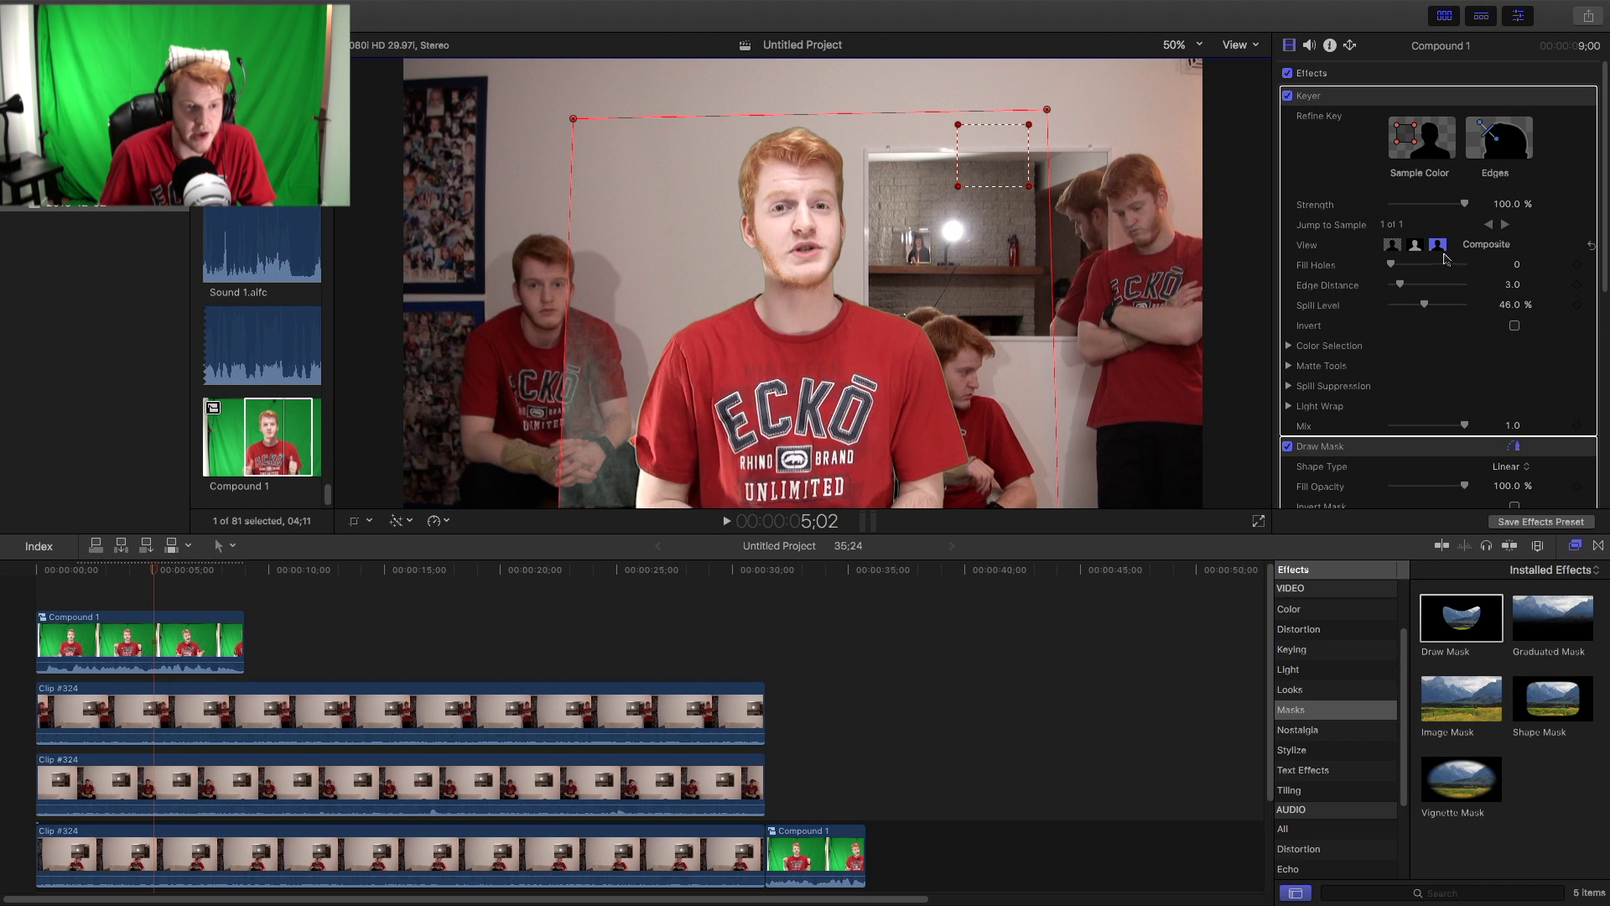
# - Examine the Keyer's Light Wrap and Color Selection settings on Compound 1
pyautogui.scroll(-2, 1410, 338)
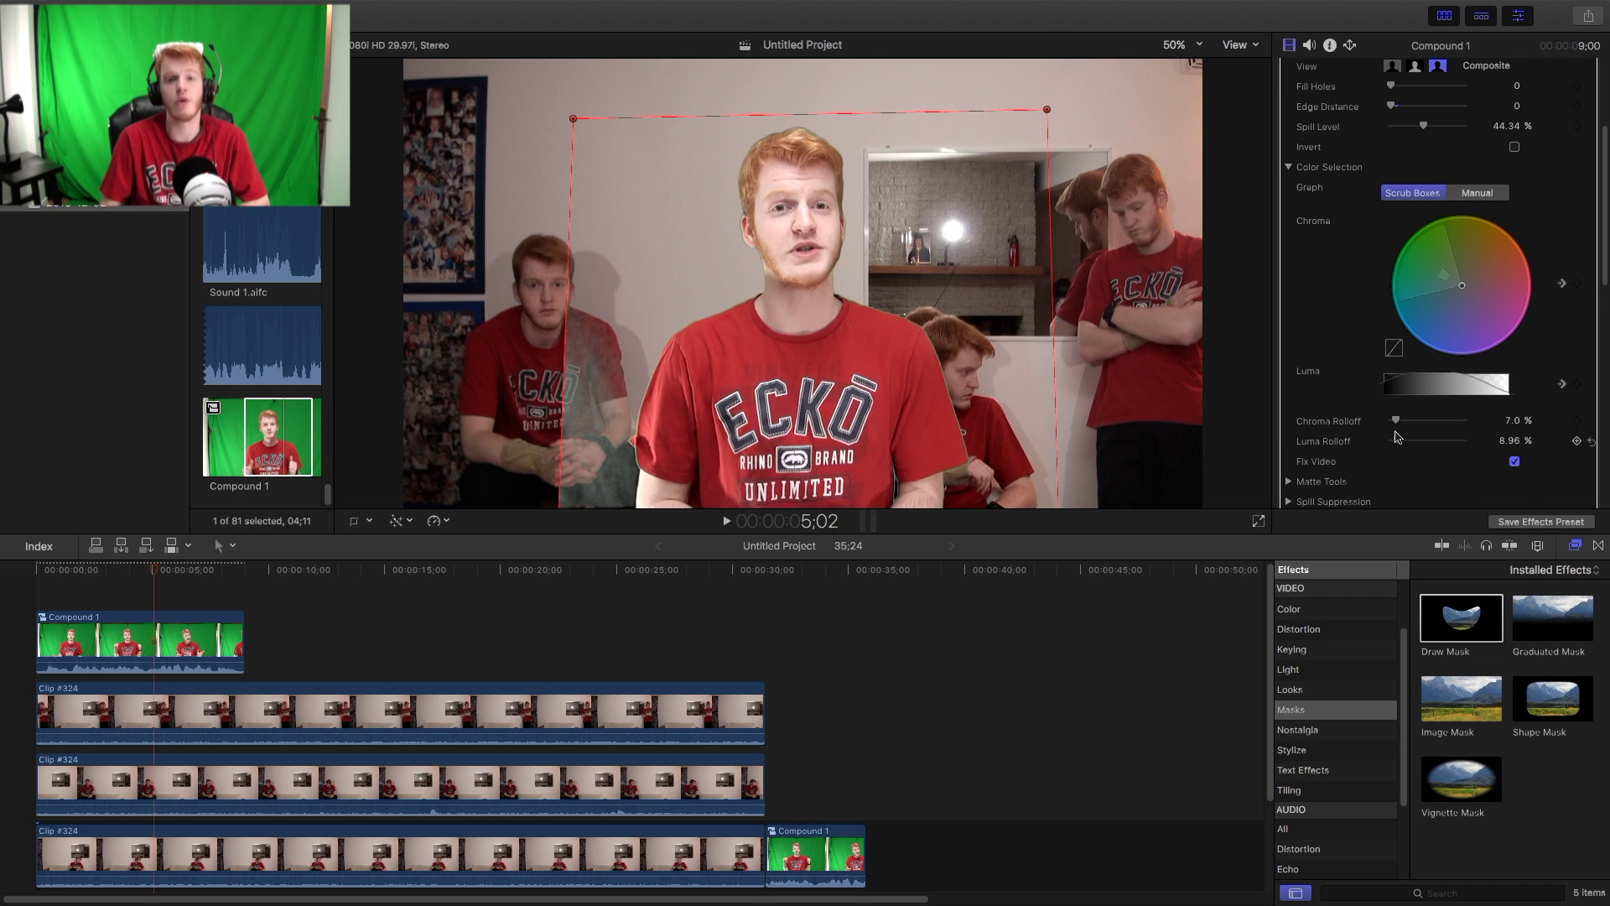
pyautogui.click(1289, 167)
pyautogui.scroll(2, 1319, 189)
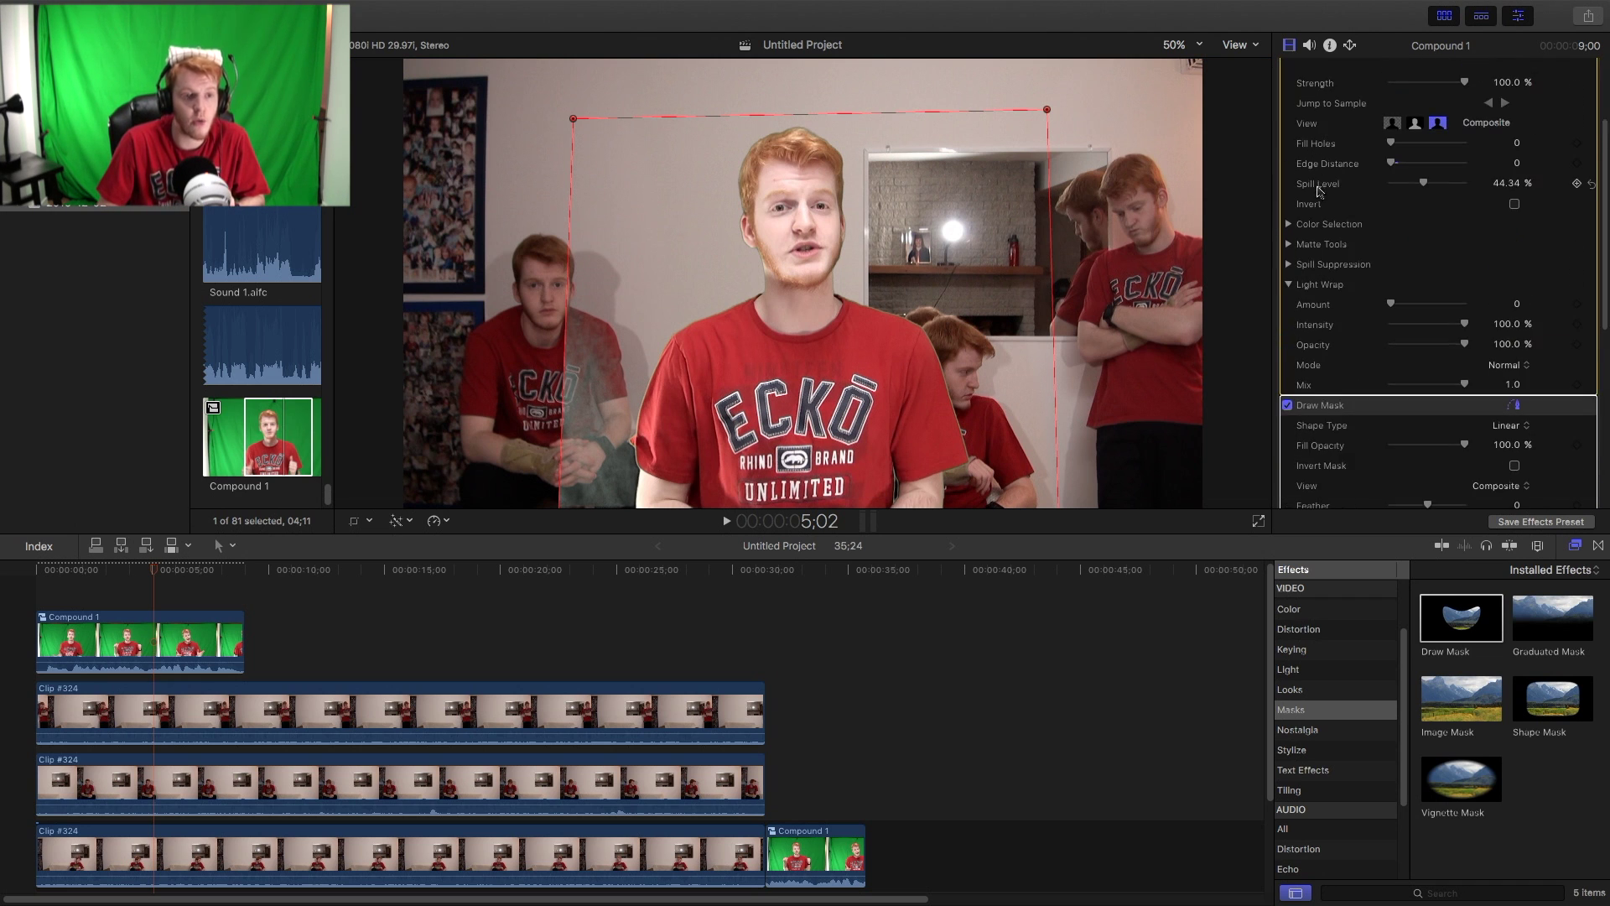
pyautogui.click(1289, 284)
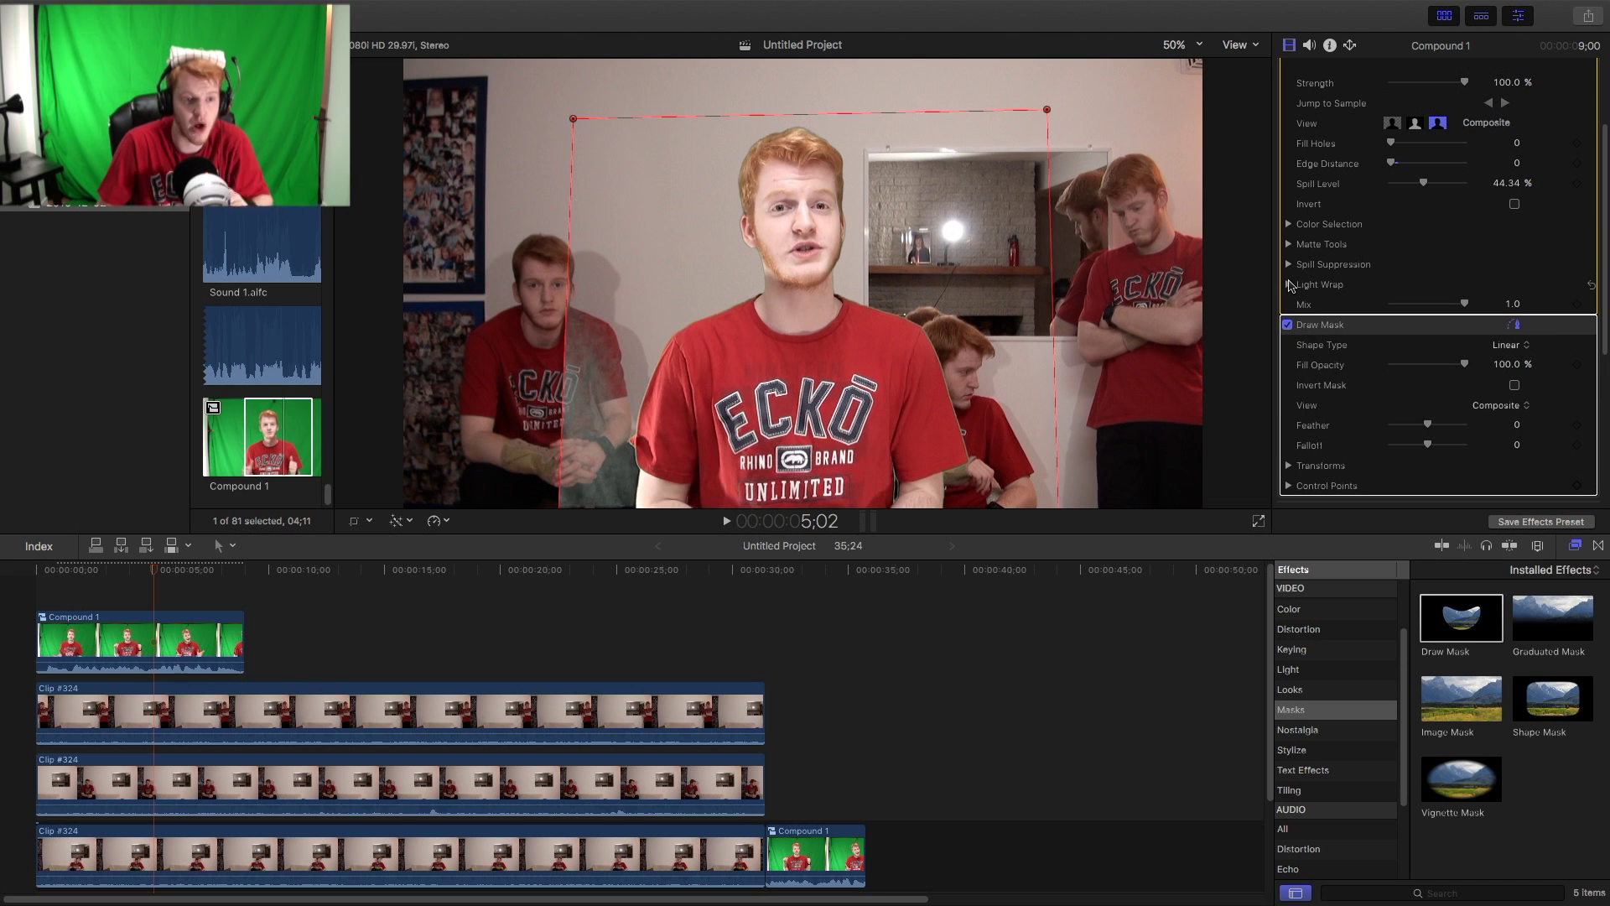
pyautogui.click(1290, 226)
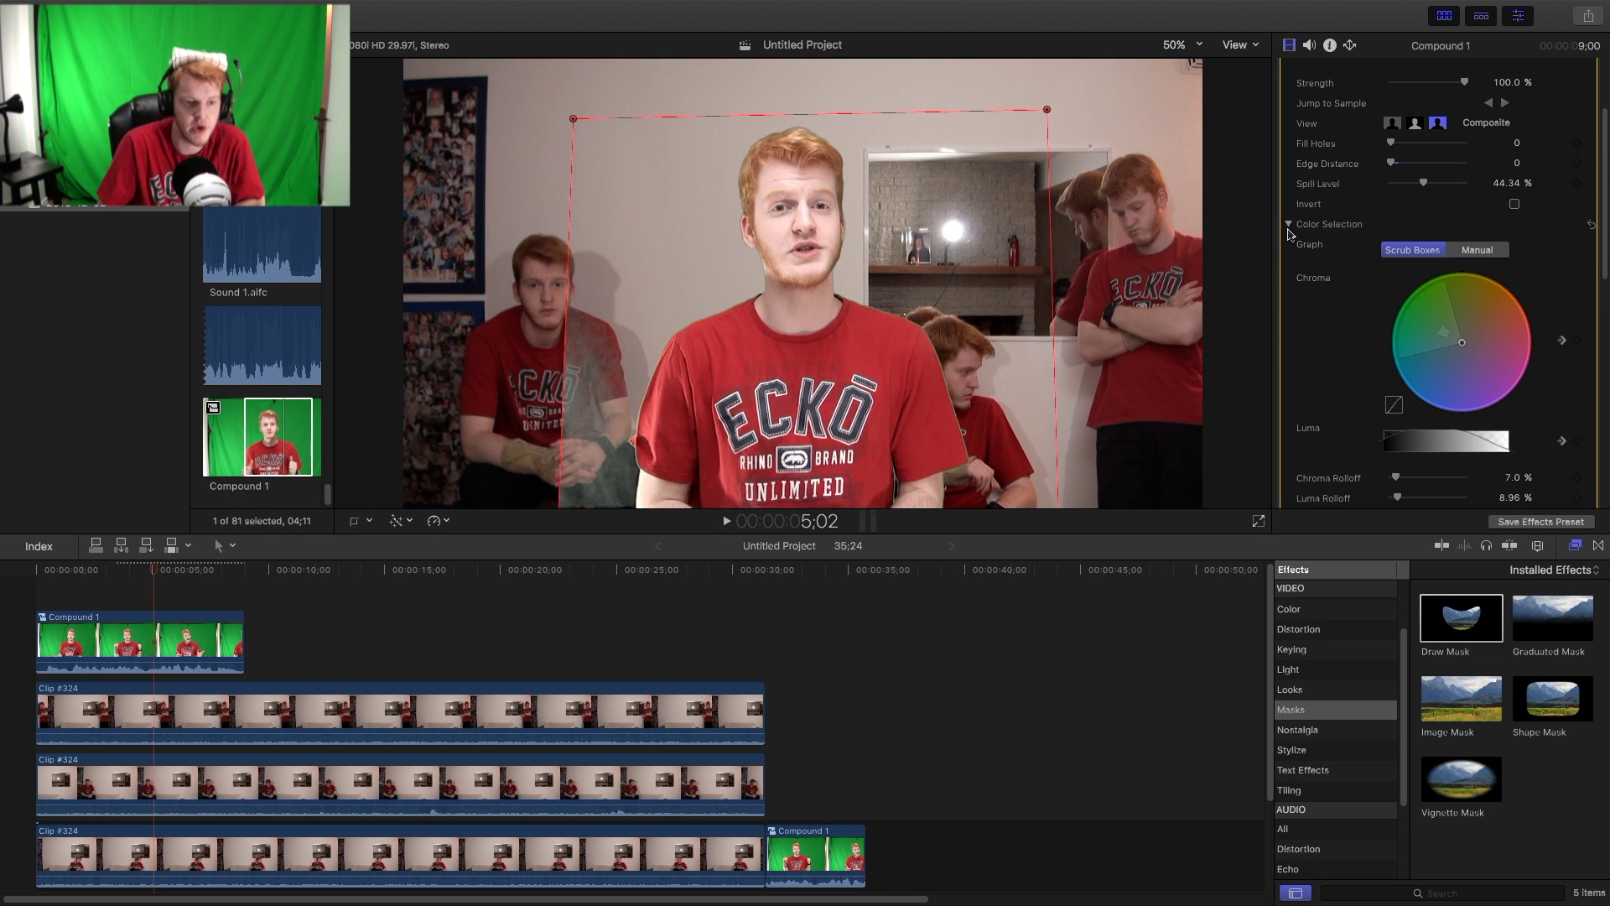
# - Set both the Chroma Rolloff and Luma Rolloff of Compound 1's Keyer to 100%
pyautogui.scroll(-2, 1370, 416)
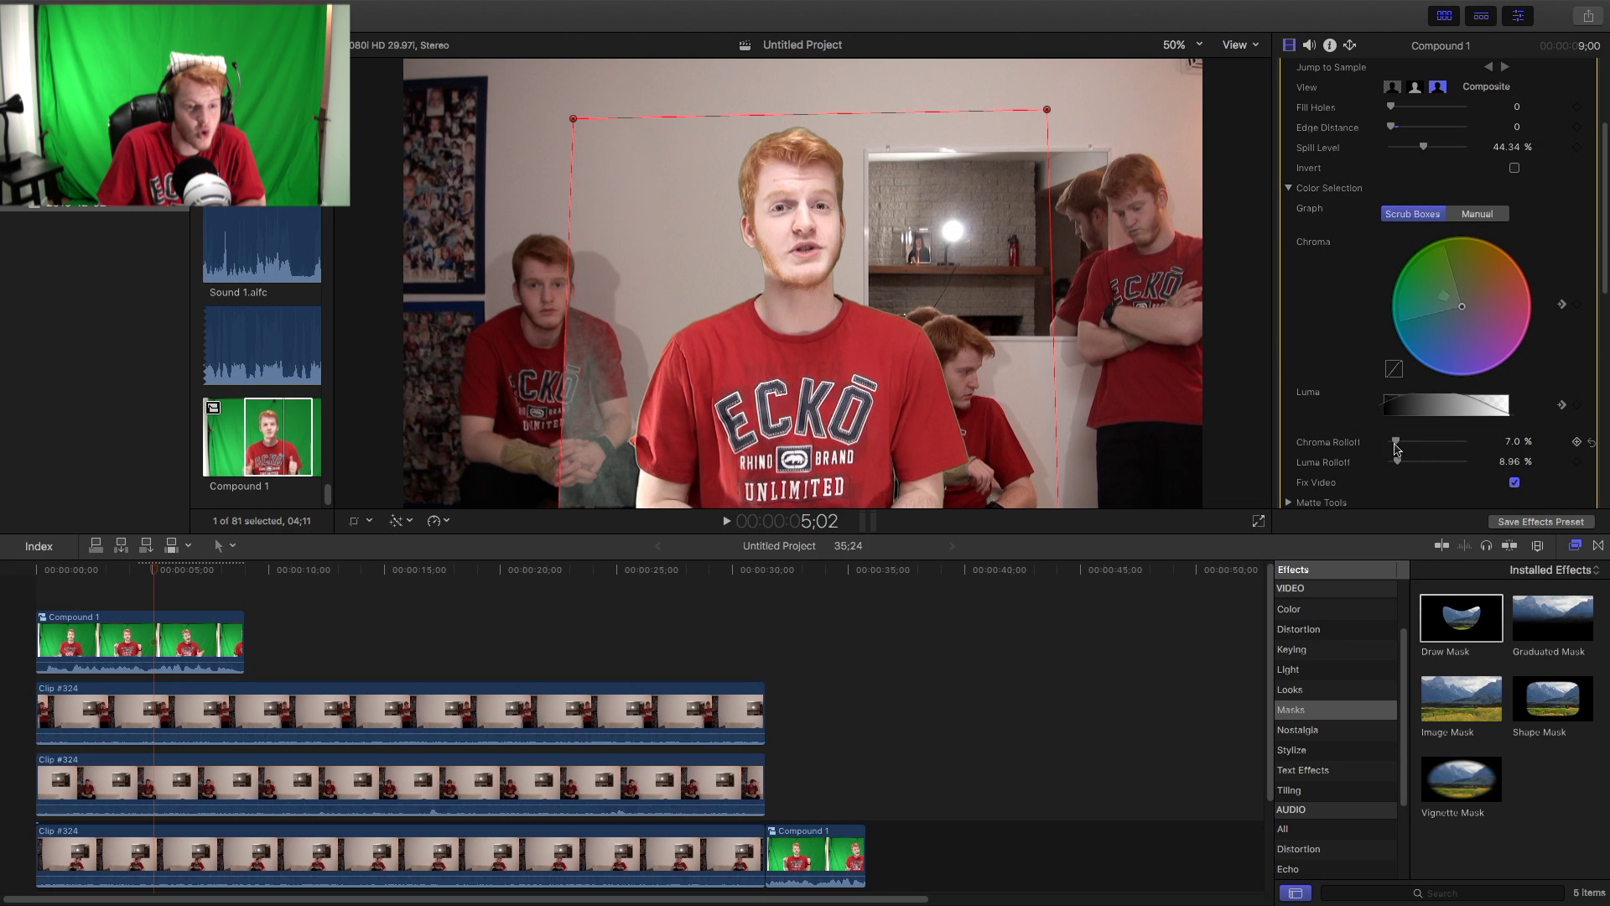
pyautogui.moveTo(1398, 447); pyautogui.dragTo(1491, 465)
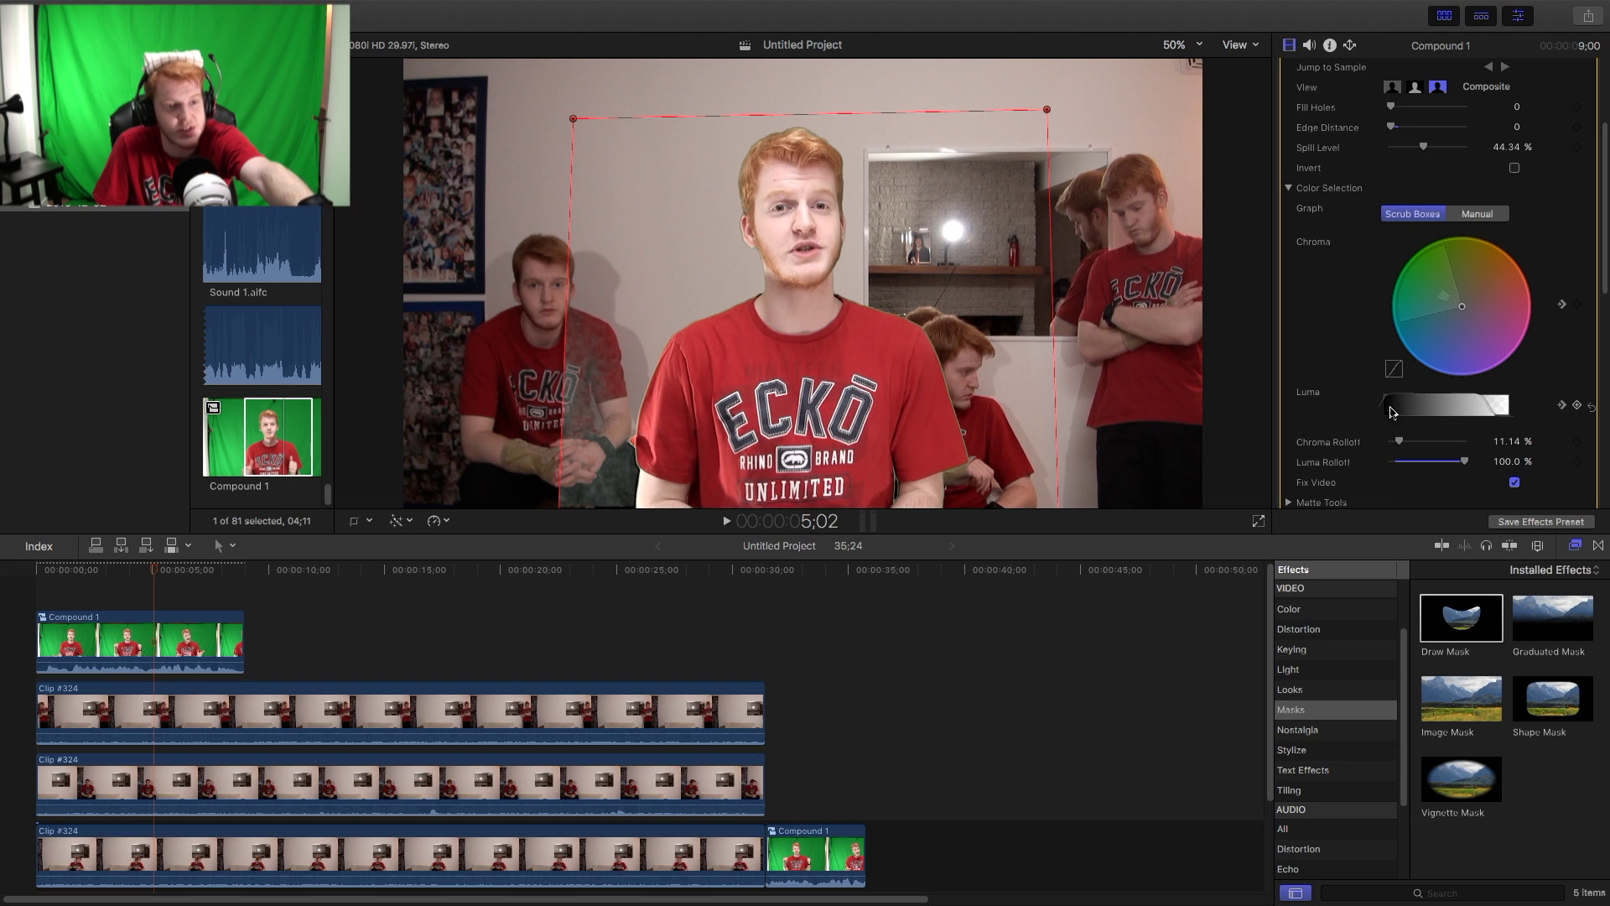
pyautogui.moveTo(1455, 294)
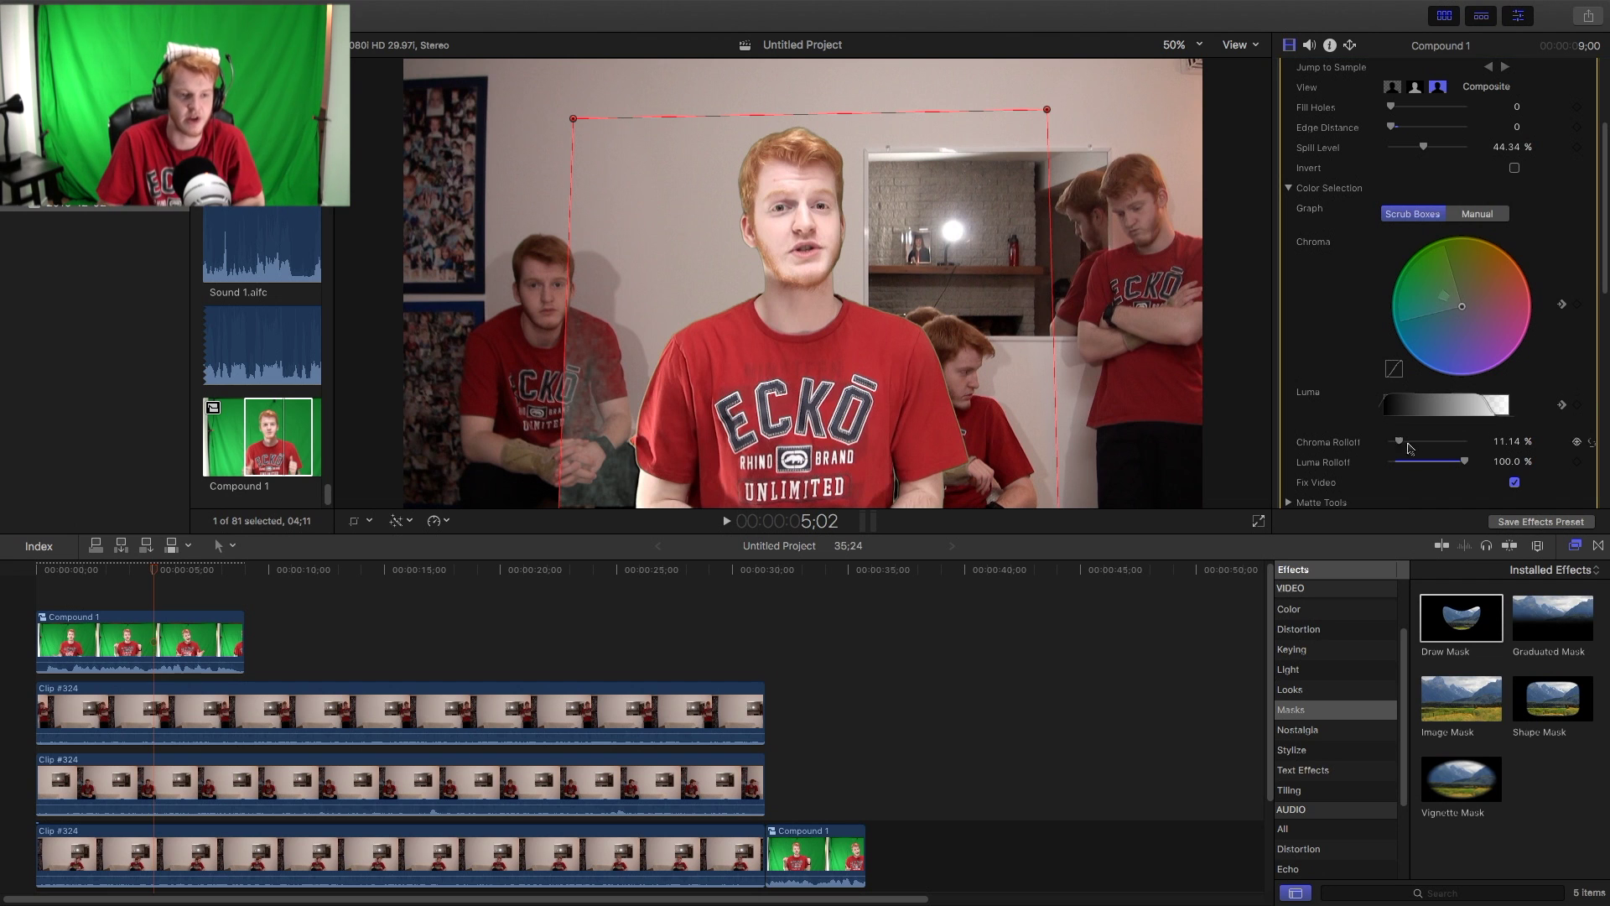
pyautogui.moveTo(1399, 442); pyautogui.dragTo(1480, 448)
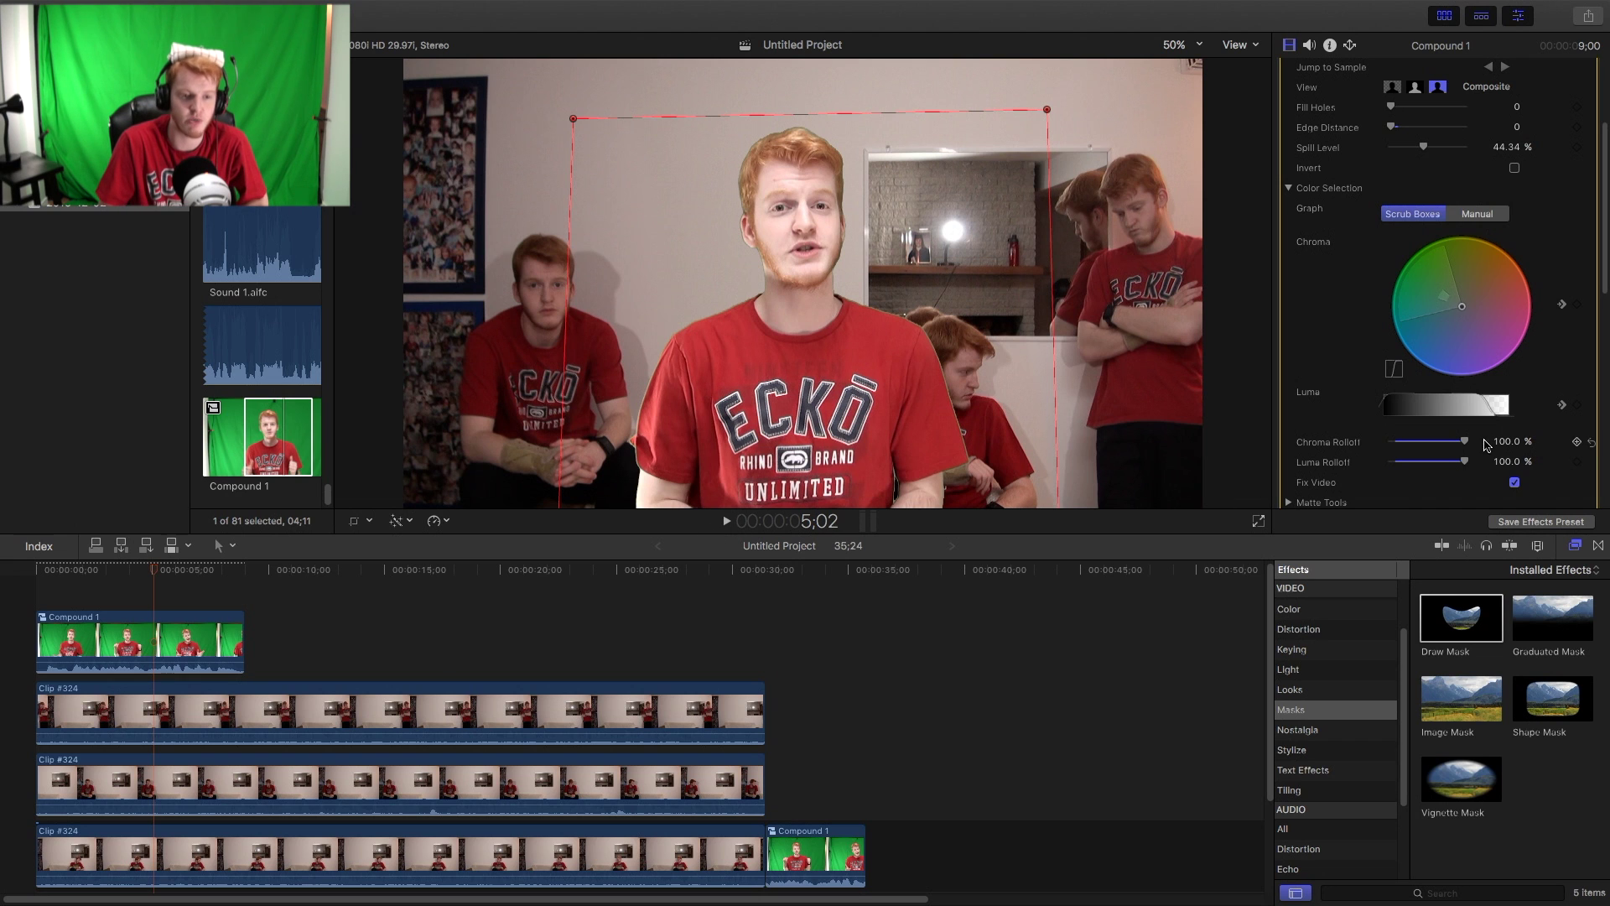
# - Apply the Color Correction effect to Compound 1 on the top layer
pyautogui.click(147, 625)
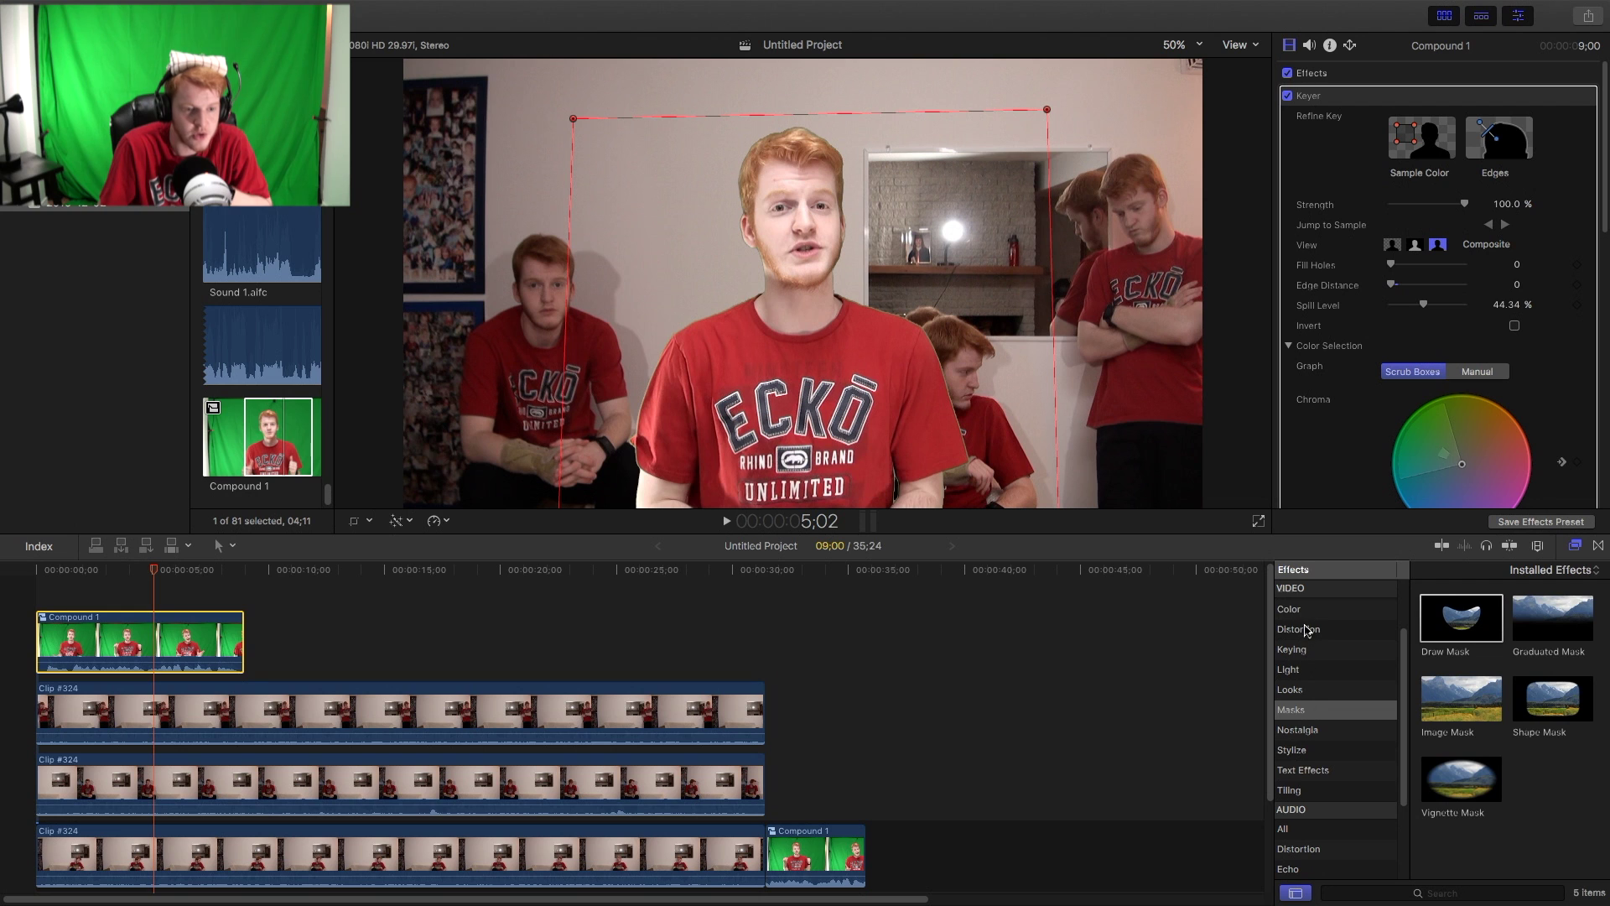
pyautogui.click(1345, 611)
pyautogui.moveTo(1452, 631); pyautogui.dragTo(164, 637)
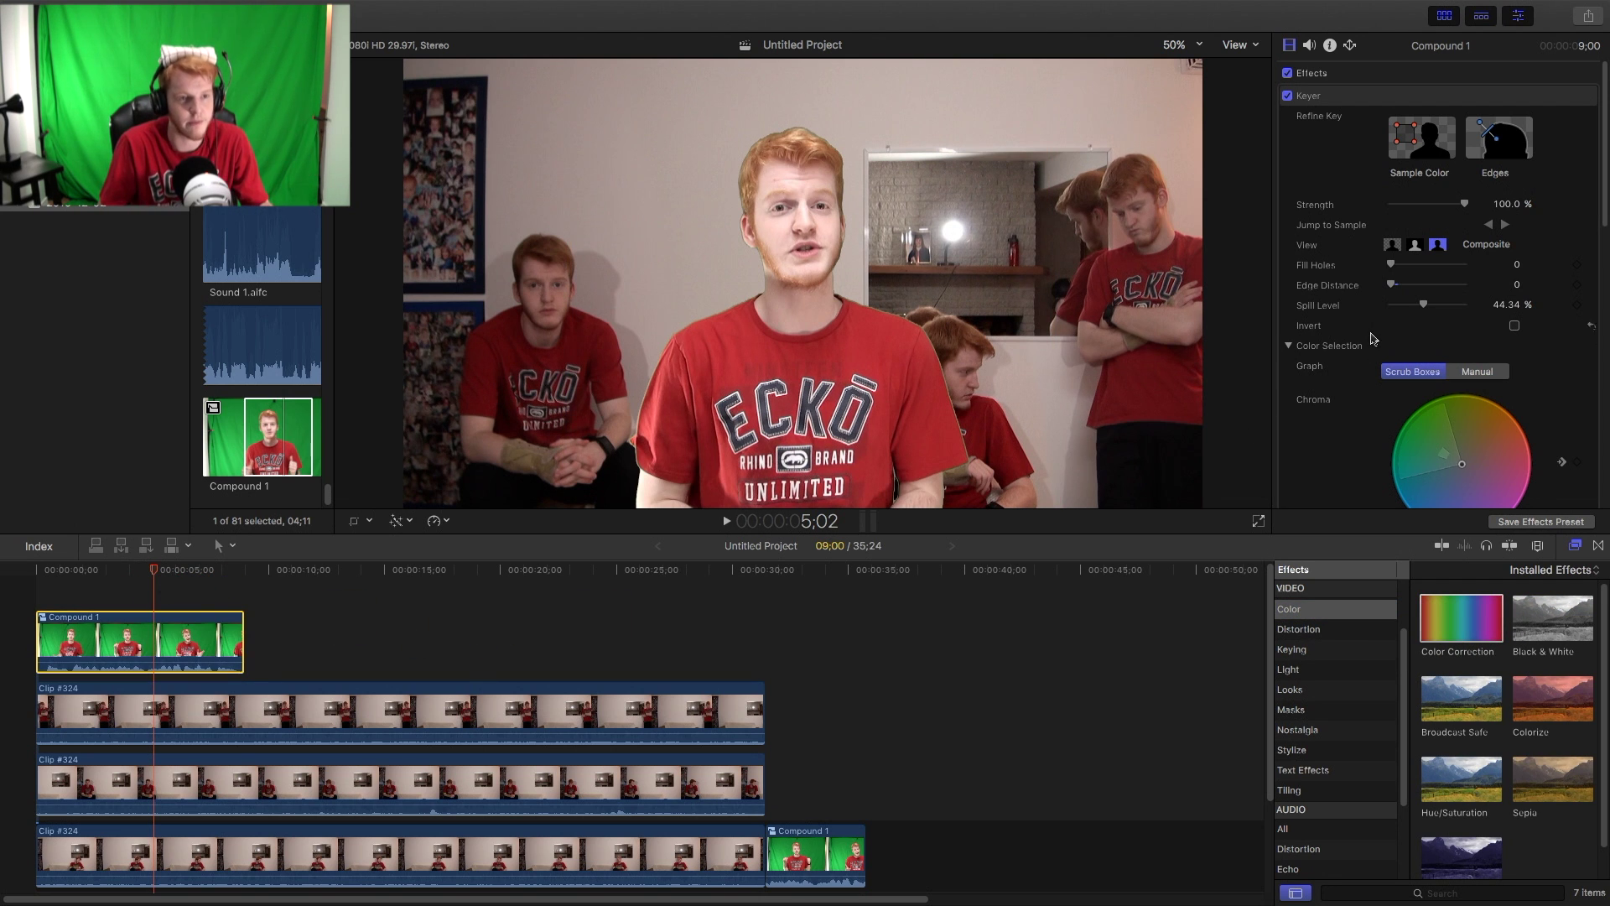
# - Adjust Compound 1's Color Board exposure to Global -16%, Shadows -2%, Midtones 23% and Highlights -46%
pyautogui.scroll(-3, 1367, 285)
pyautogui.scroll(-10, 1367, 285)
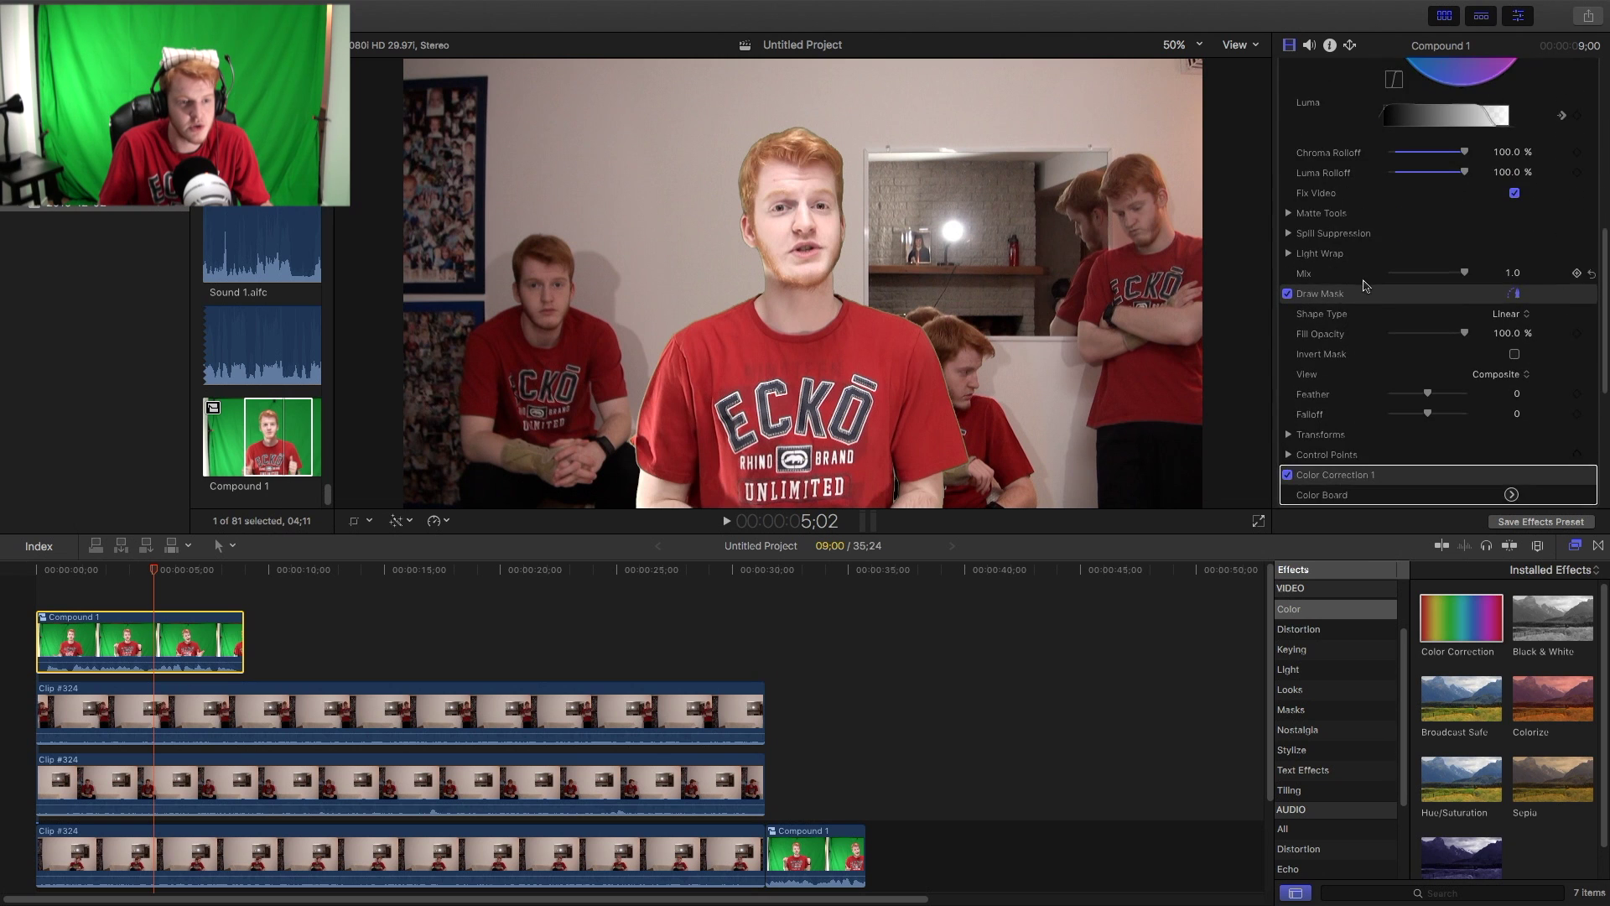
pyautogui.click(1512, 375)
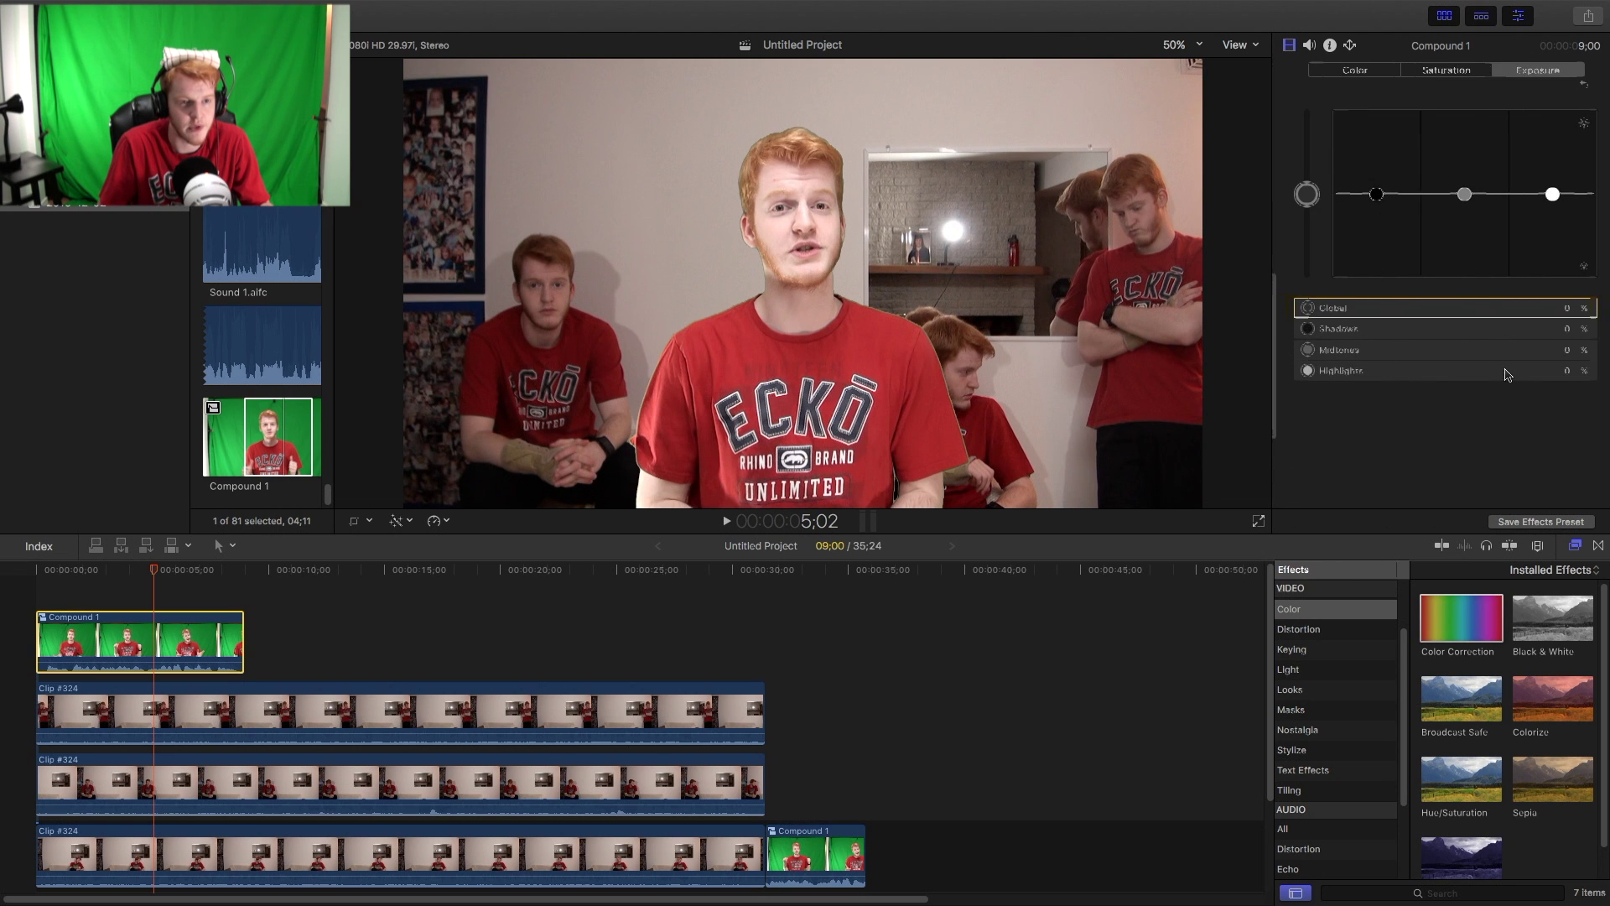
pyautogui.moveTo(1304, 203)
pyautogui.mouseDown()
pyautogui.moveTo(1301, 252)
pyautogui.moveTo(1310, 195)
pyautogui.moveTo(1308, 213)
pyautogui.mouseUp()
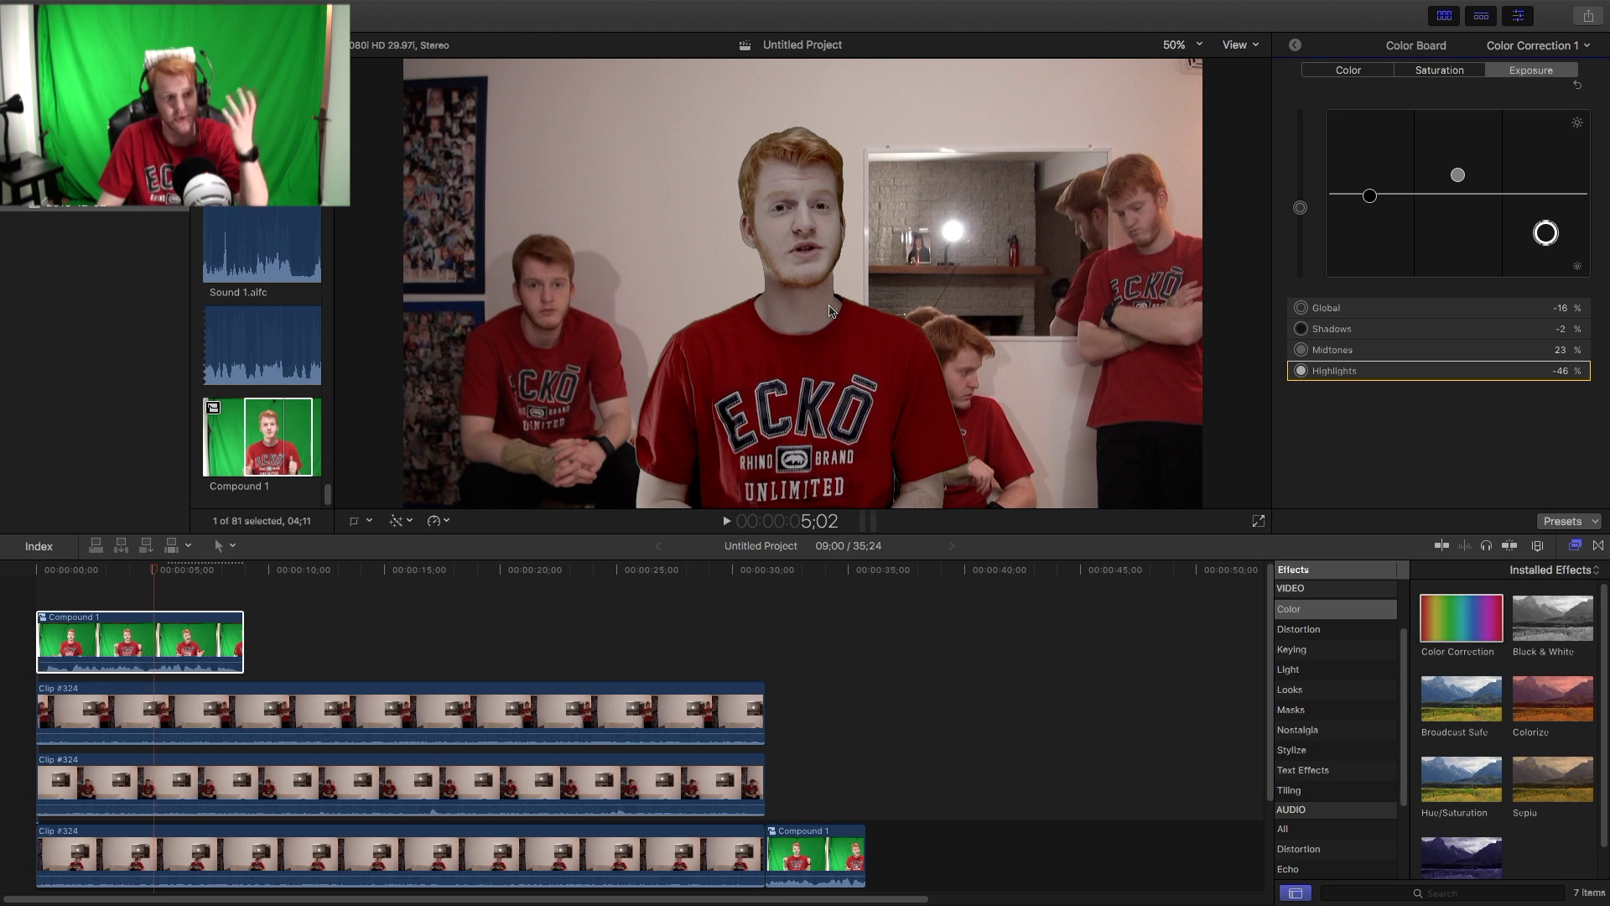
pyautogui.click(1296, 46)
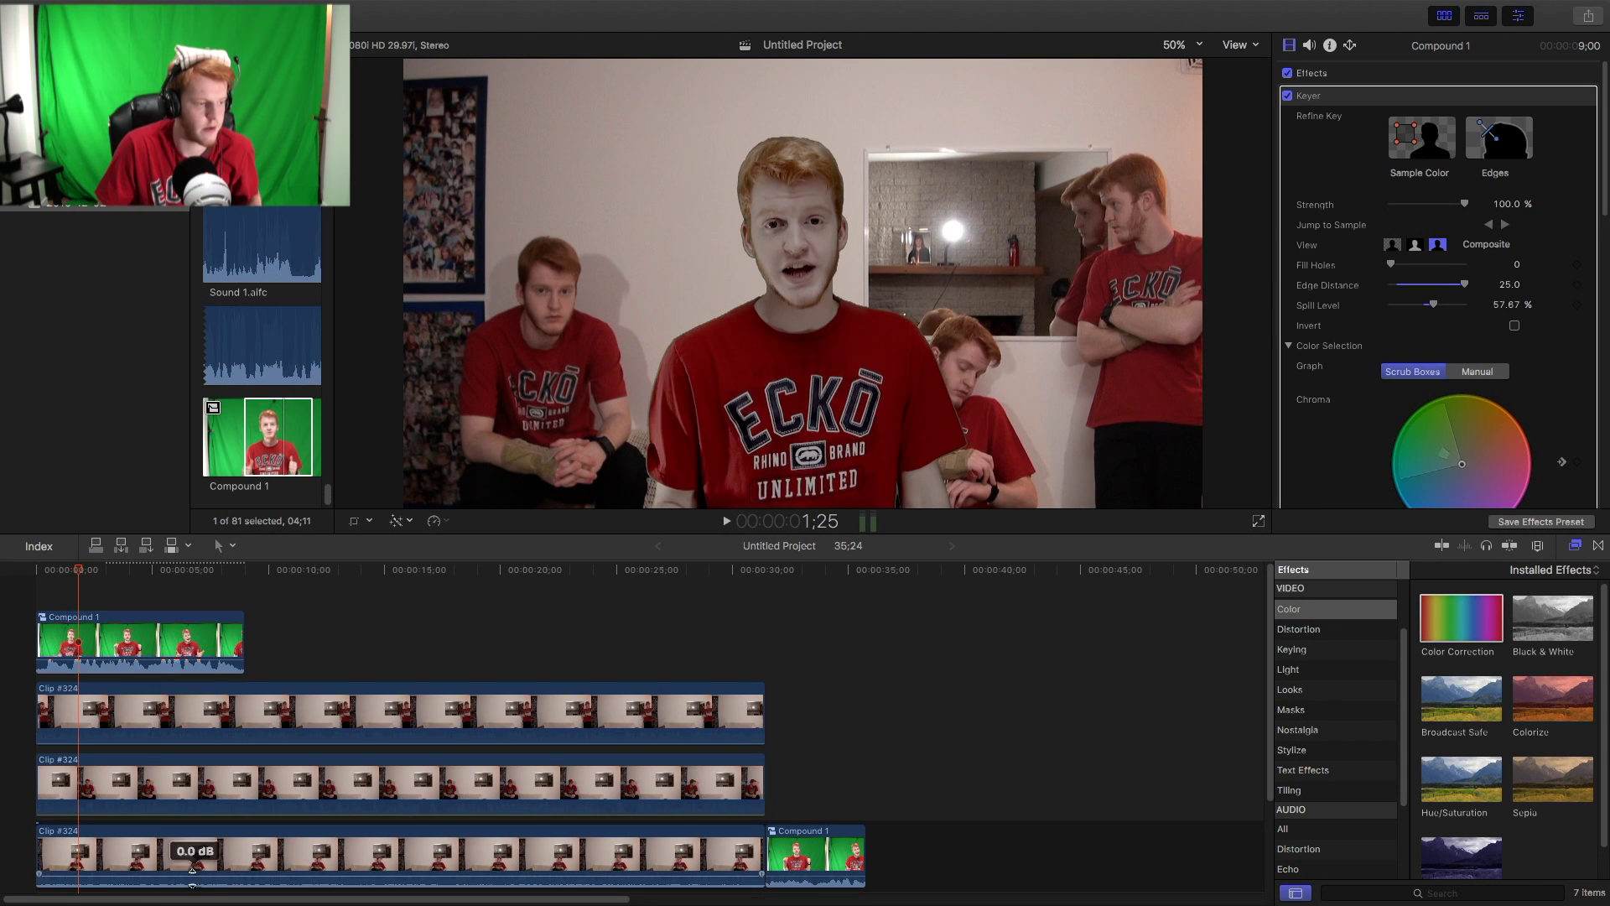
# - Silence all three Clip #324 layers by lowering their audio volume to -∞ dB
pyautogui.moveTo(188, 801); pyautogui.dragTo(187, 815)
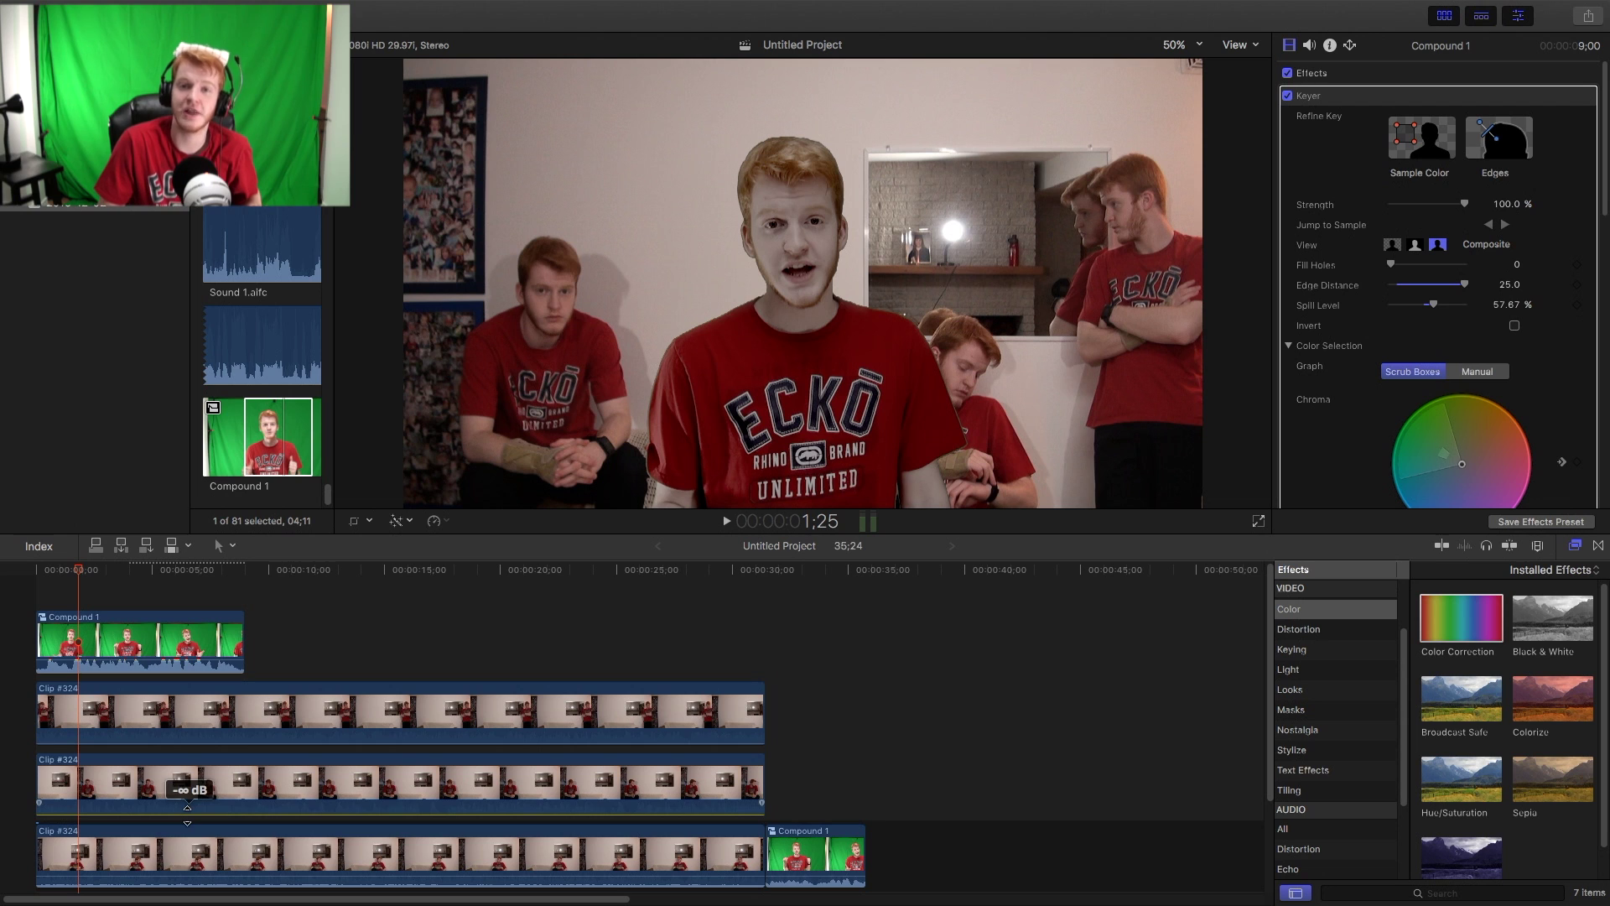
pyautogui.moveTo(128, 720); pyautogui.dragTo(132, 727)
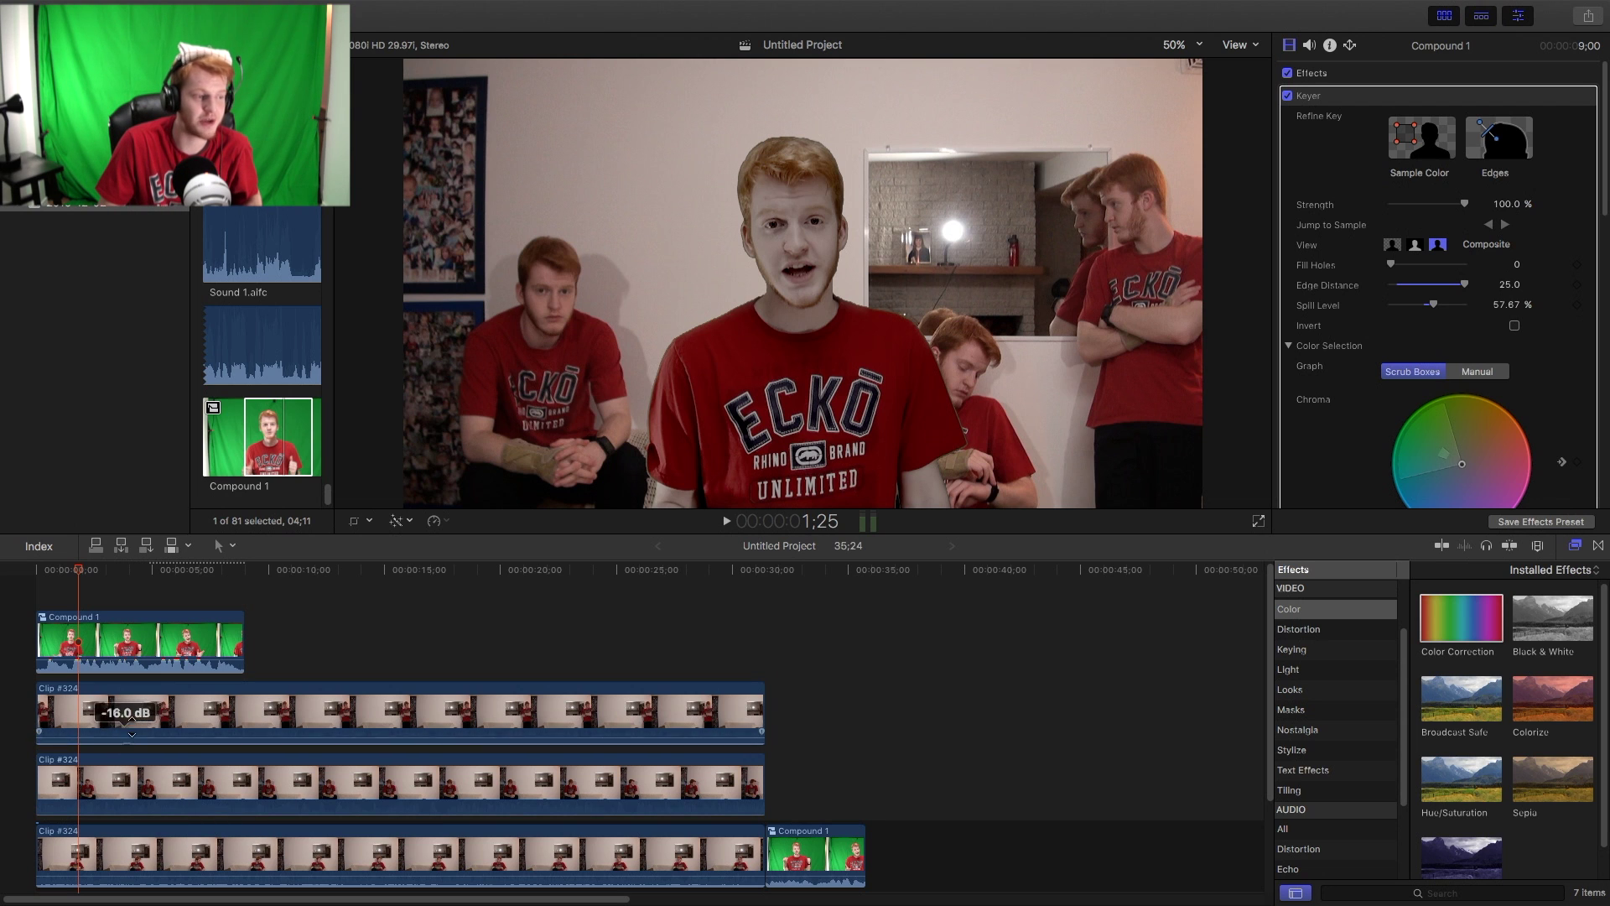
pyautogui.click(169, 876)
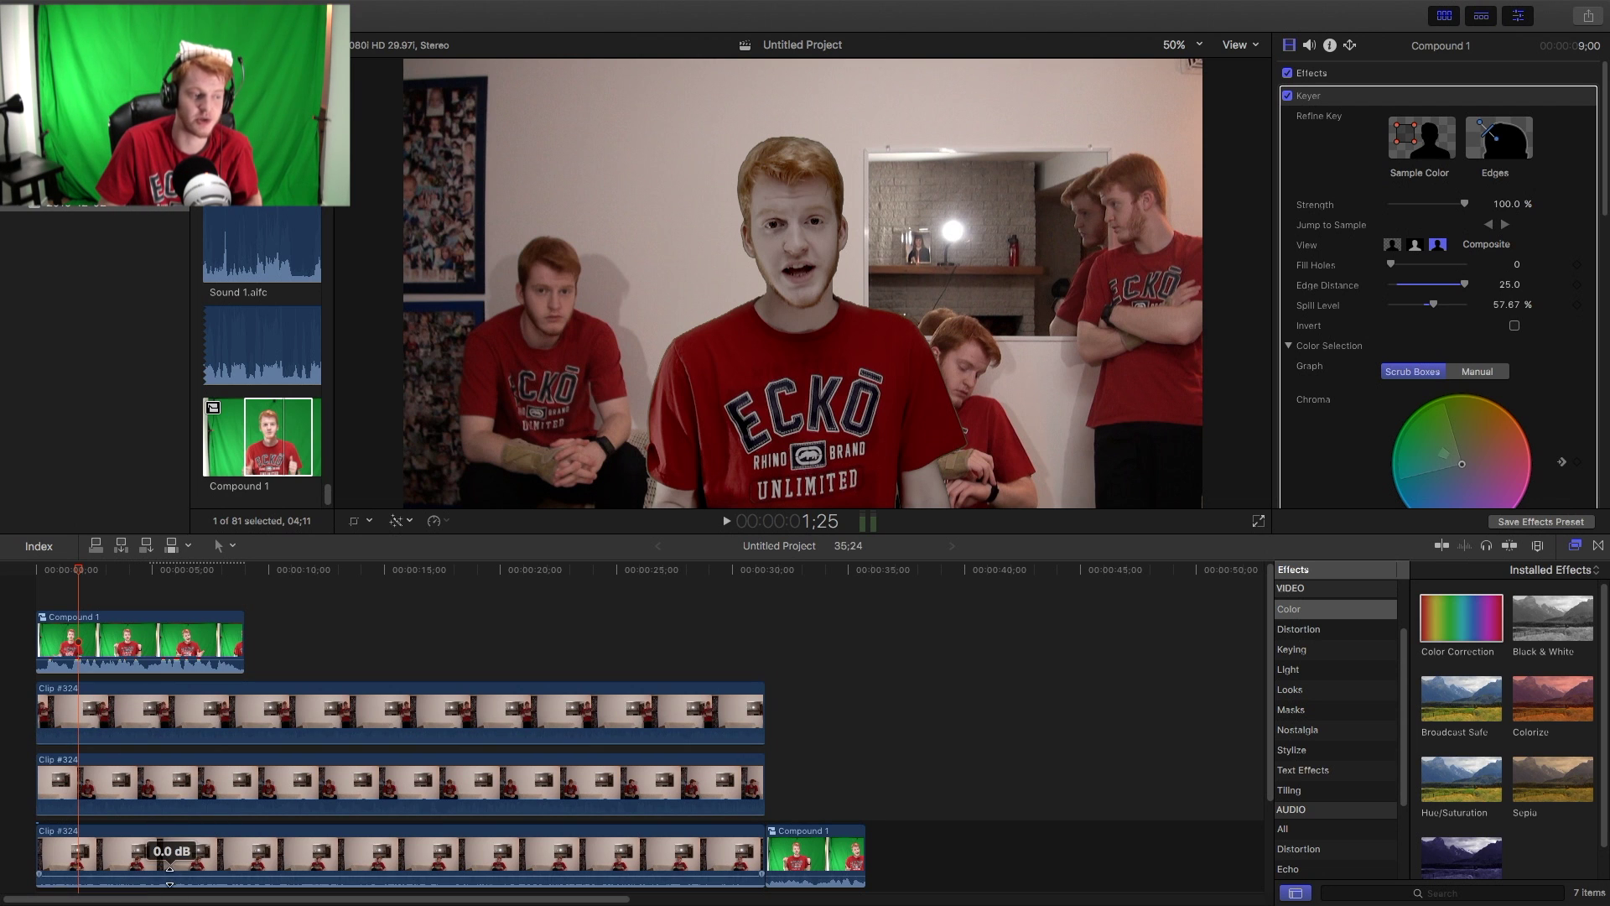
pyautogui.moveTo(170, 884); pyautogui.dragTo(178, 894)
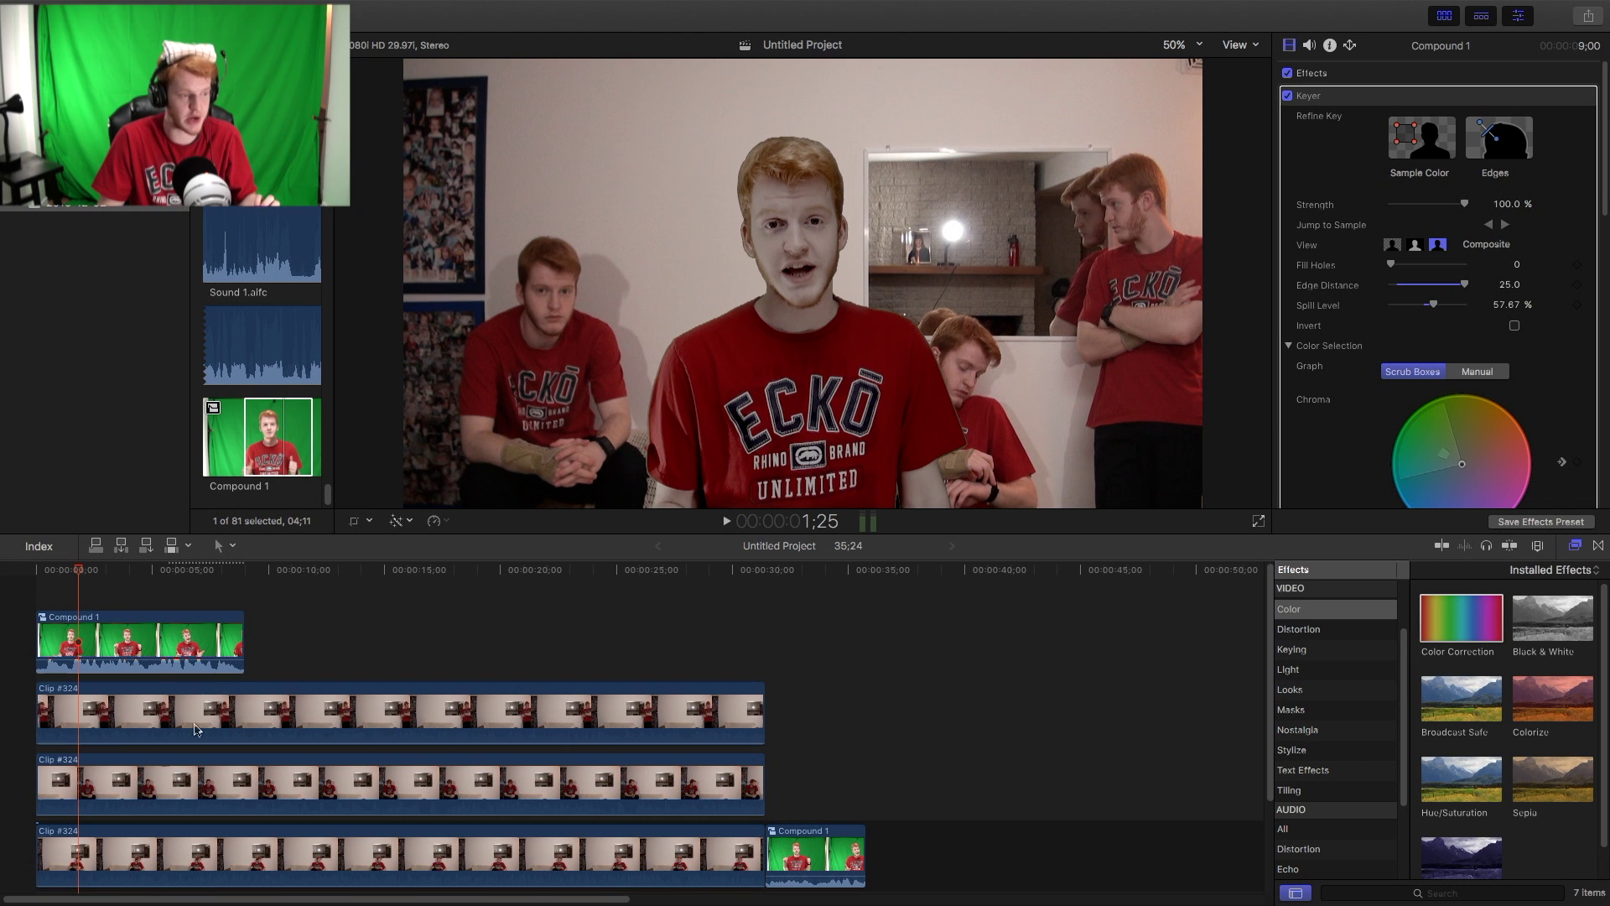
# - Play the composite from the beginning of the timeline to about 8;03 to check the color match
pyautogui.click(37, 577)
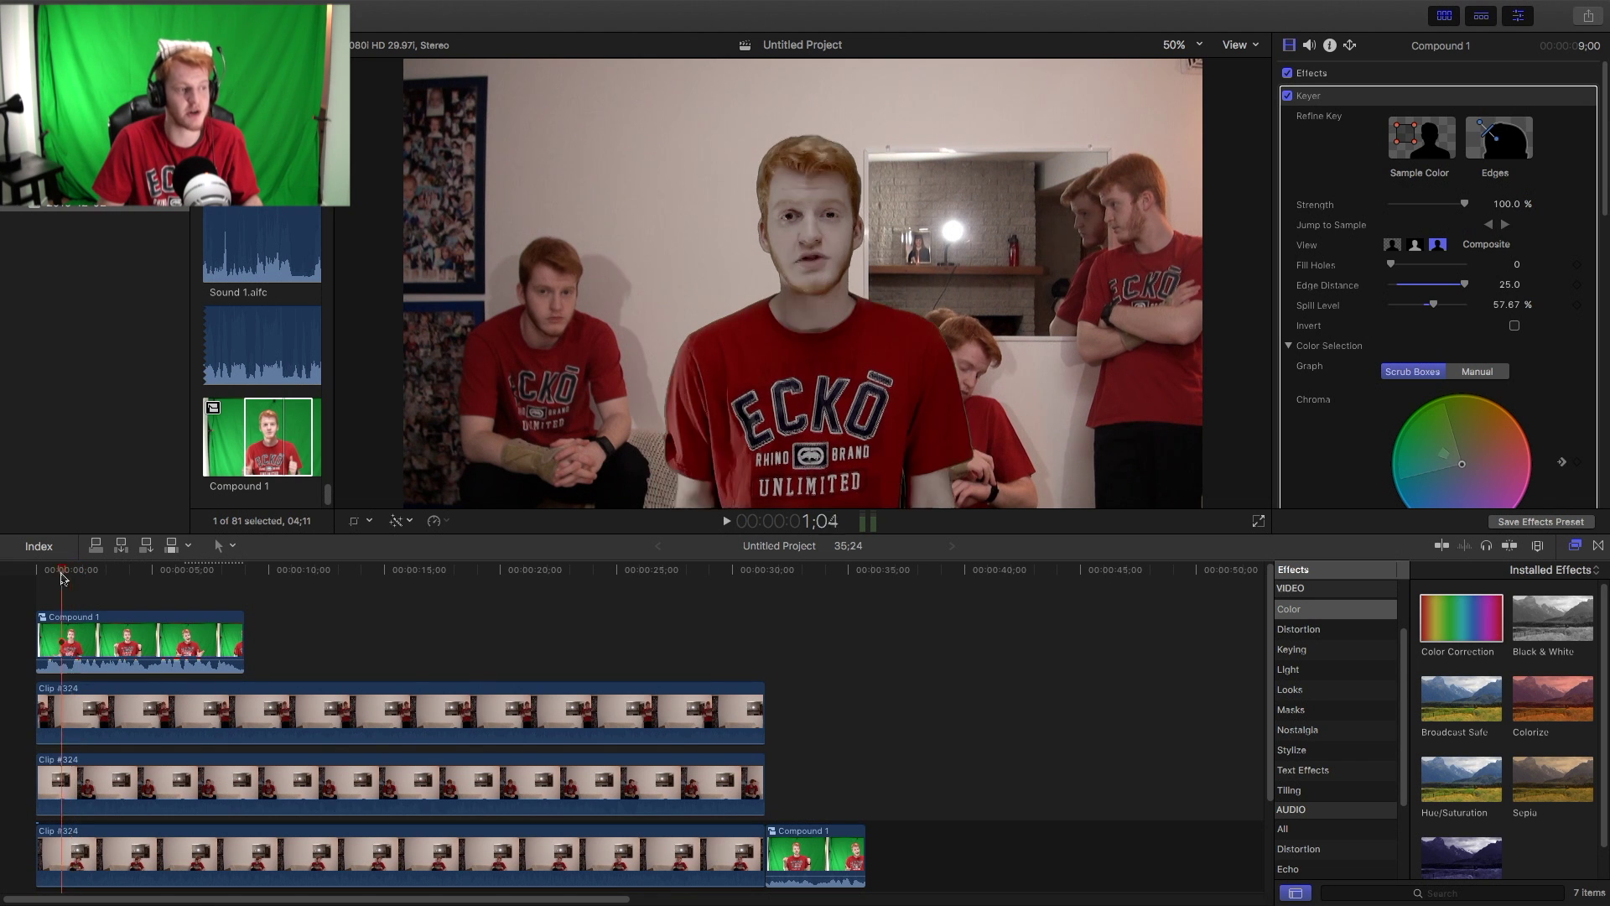
pyautogui.press('space')
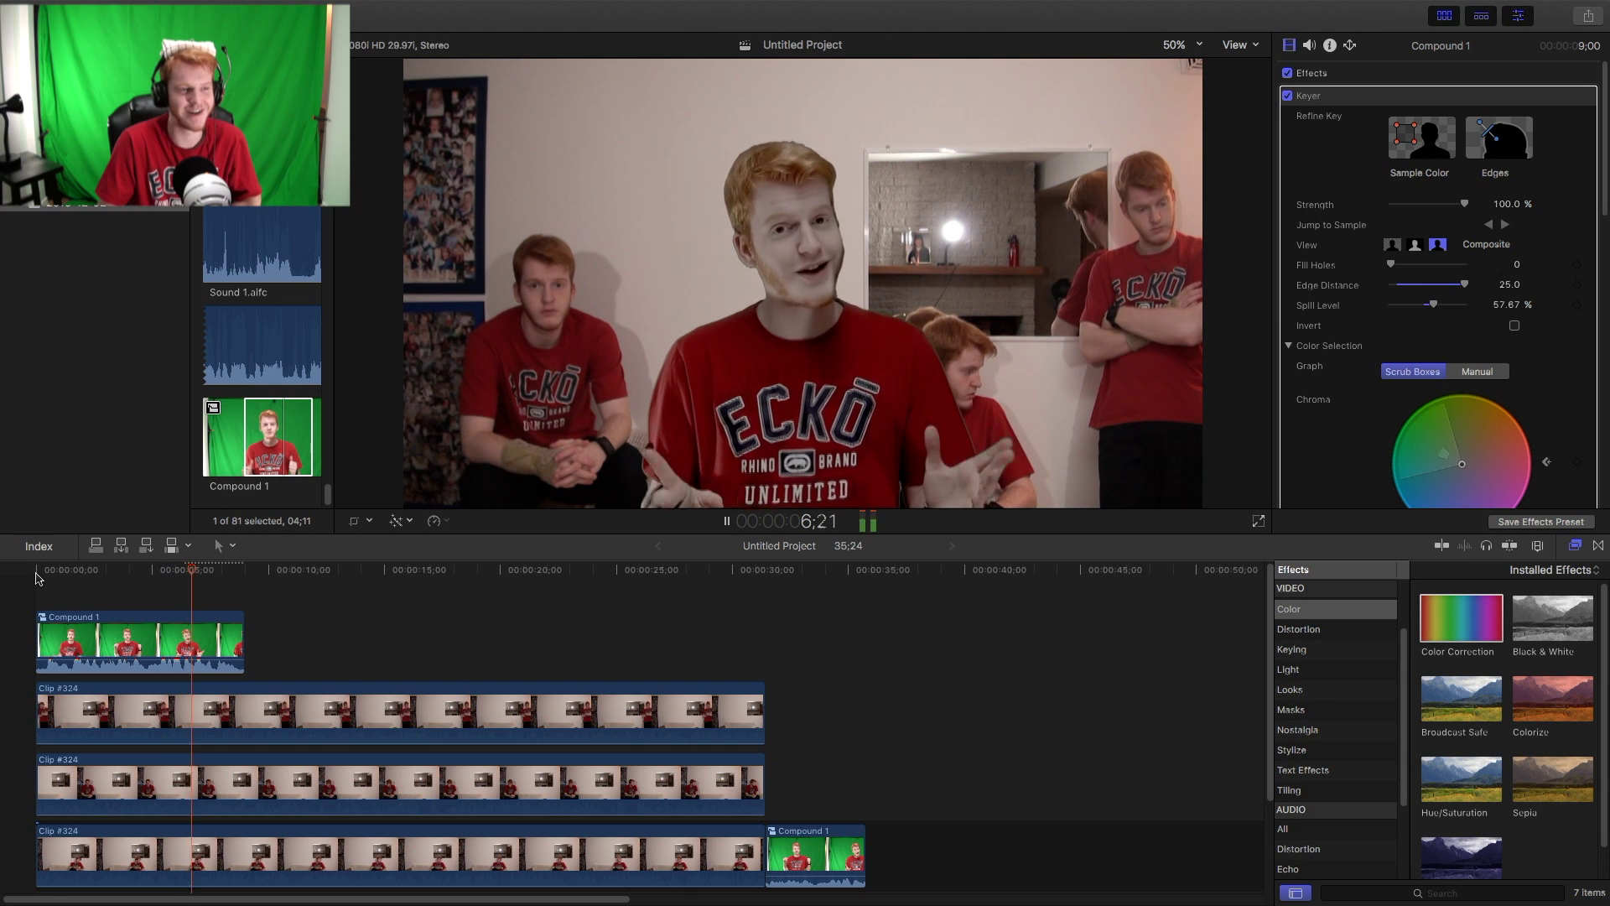
pyautogui.press('space')
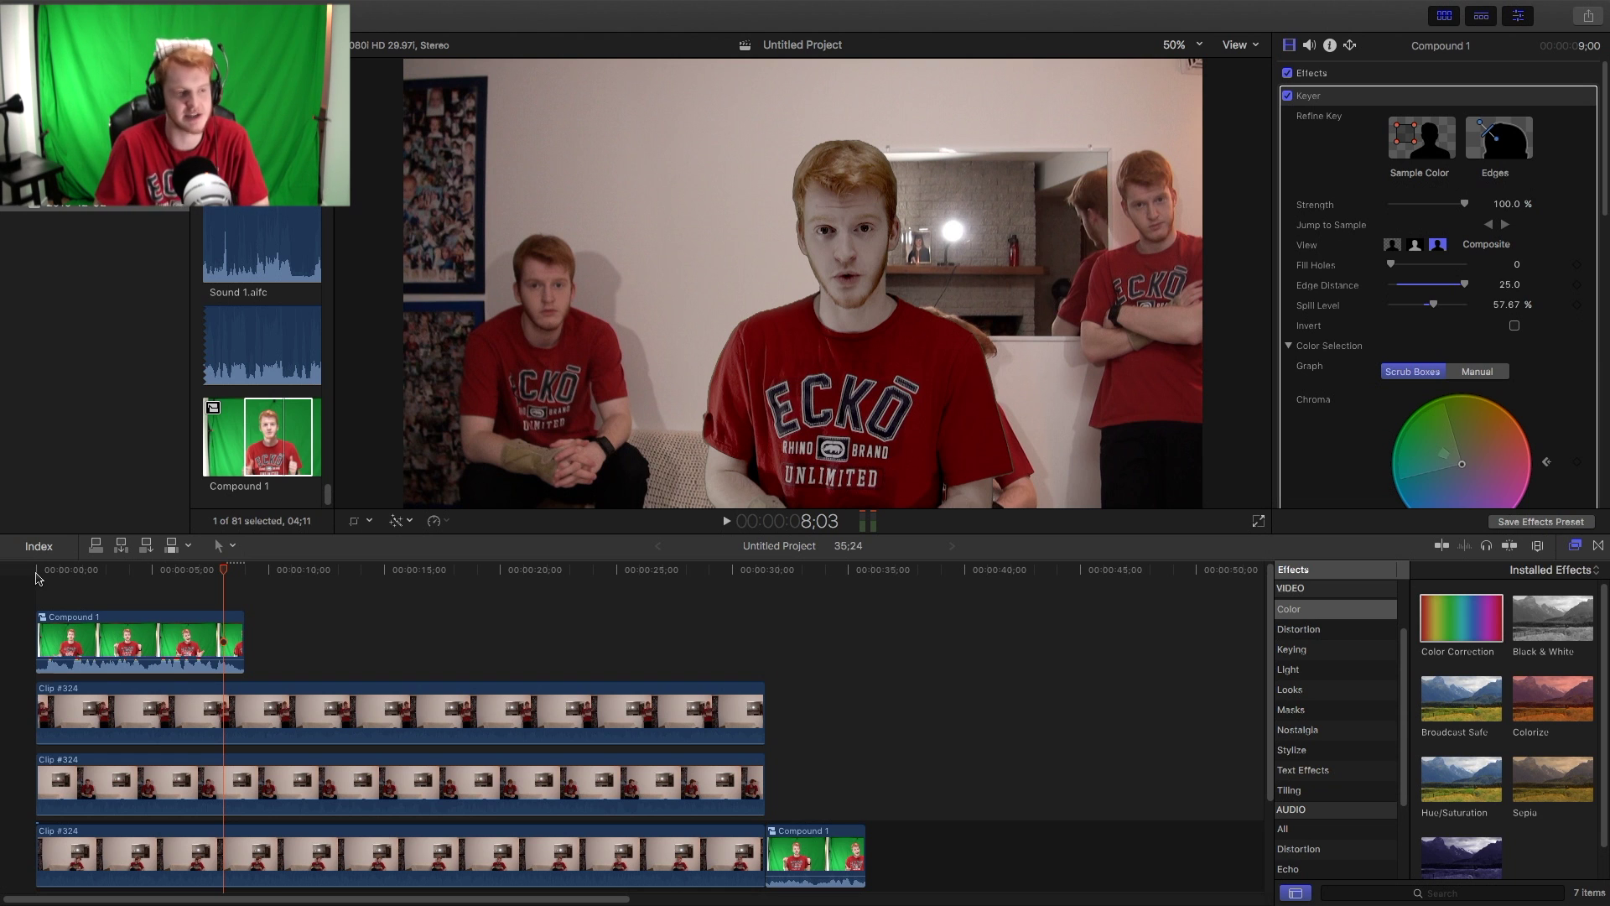
# - Set the Keyer's Light Wrap amount to 23 and intensity to 62.11% on Compound 1, and reduce its opacity
pyautogui.scroll(-10, 1439, 304)
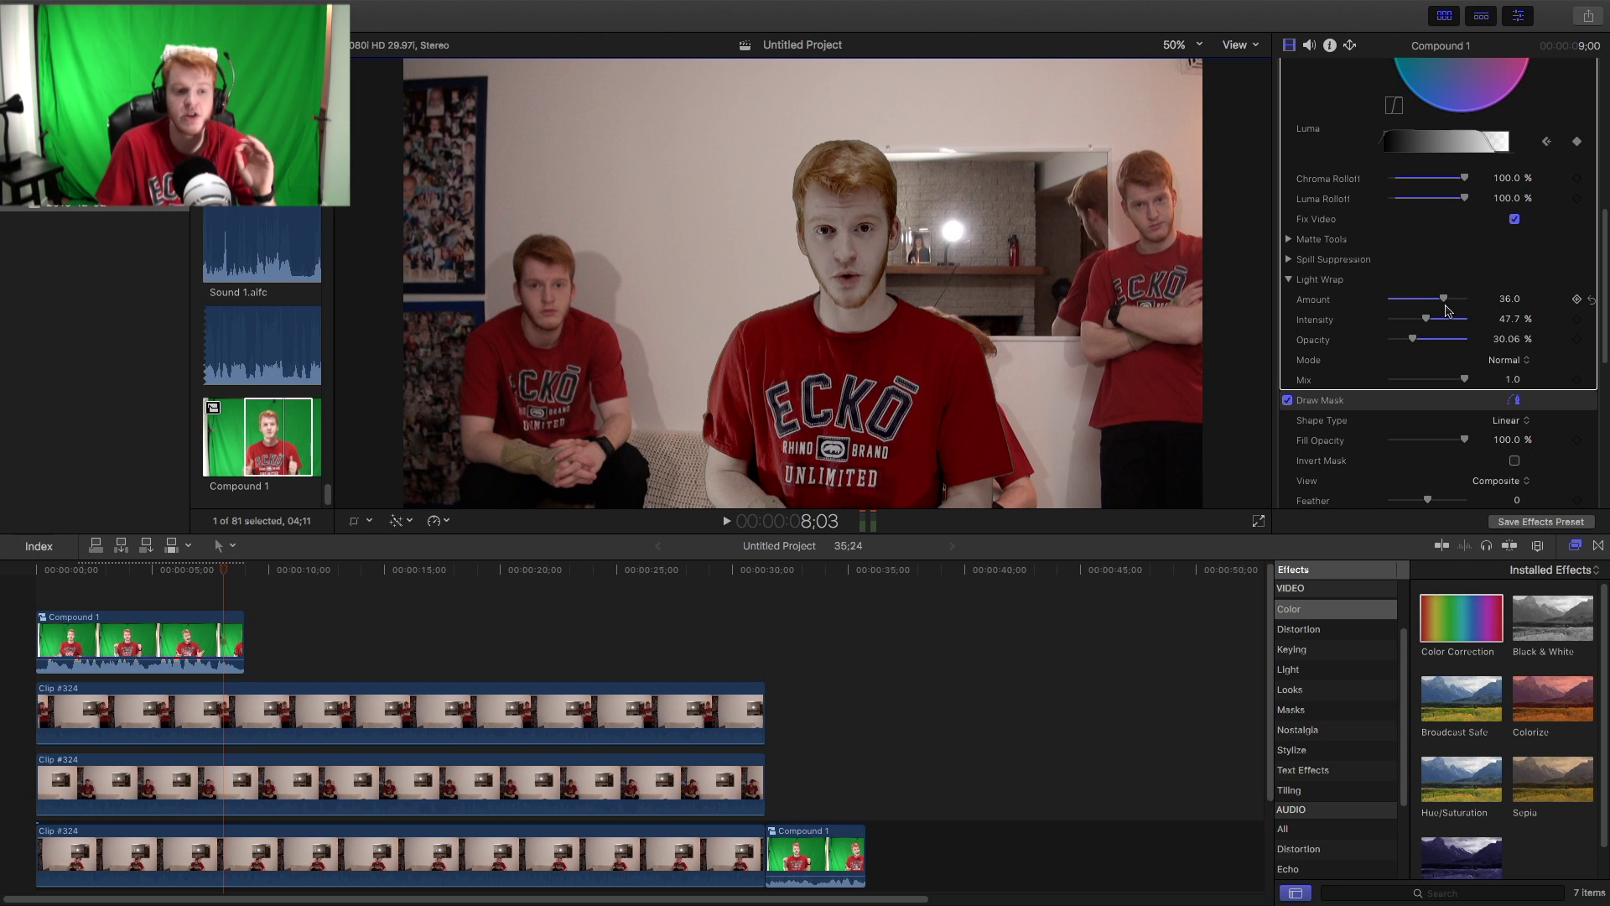
pyautogui.moveTo(1444, 299); pyautogui.dragTo(1384, 308)
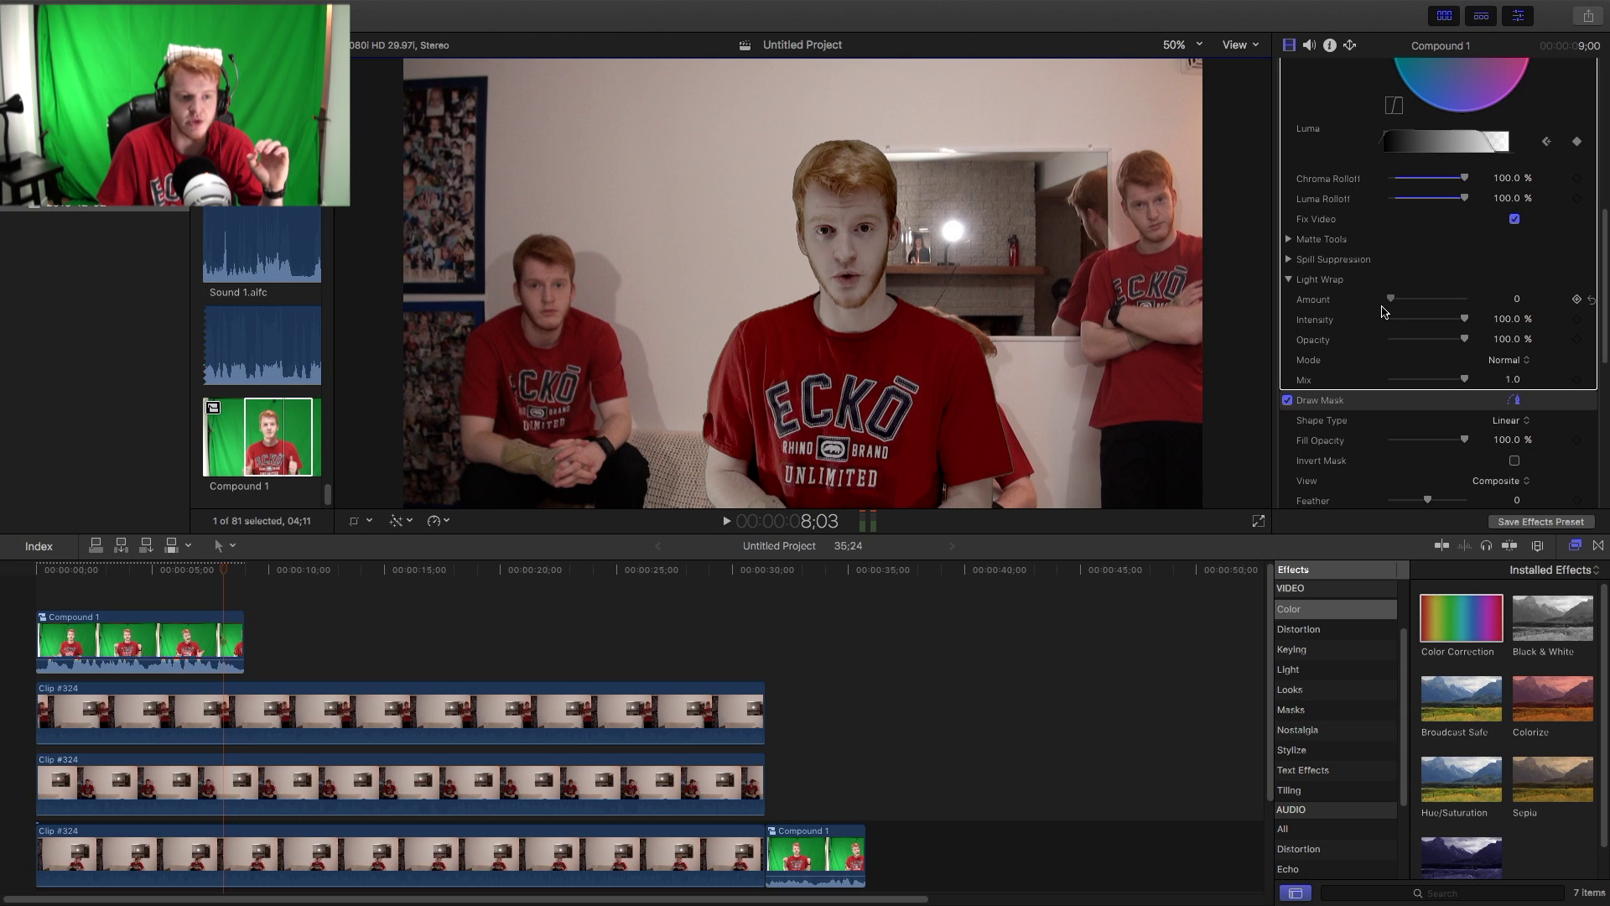
pyautogui.moveTo(1394, 312); pyautogui.dragTo(1484, 313)
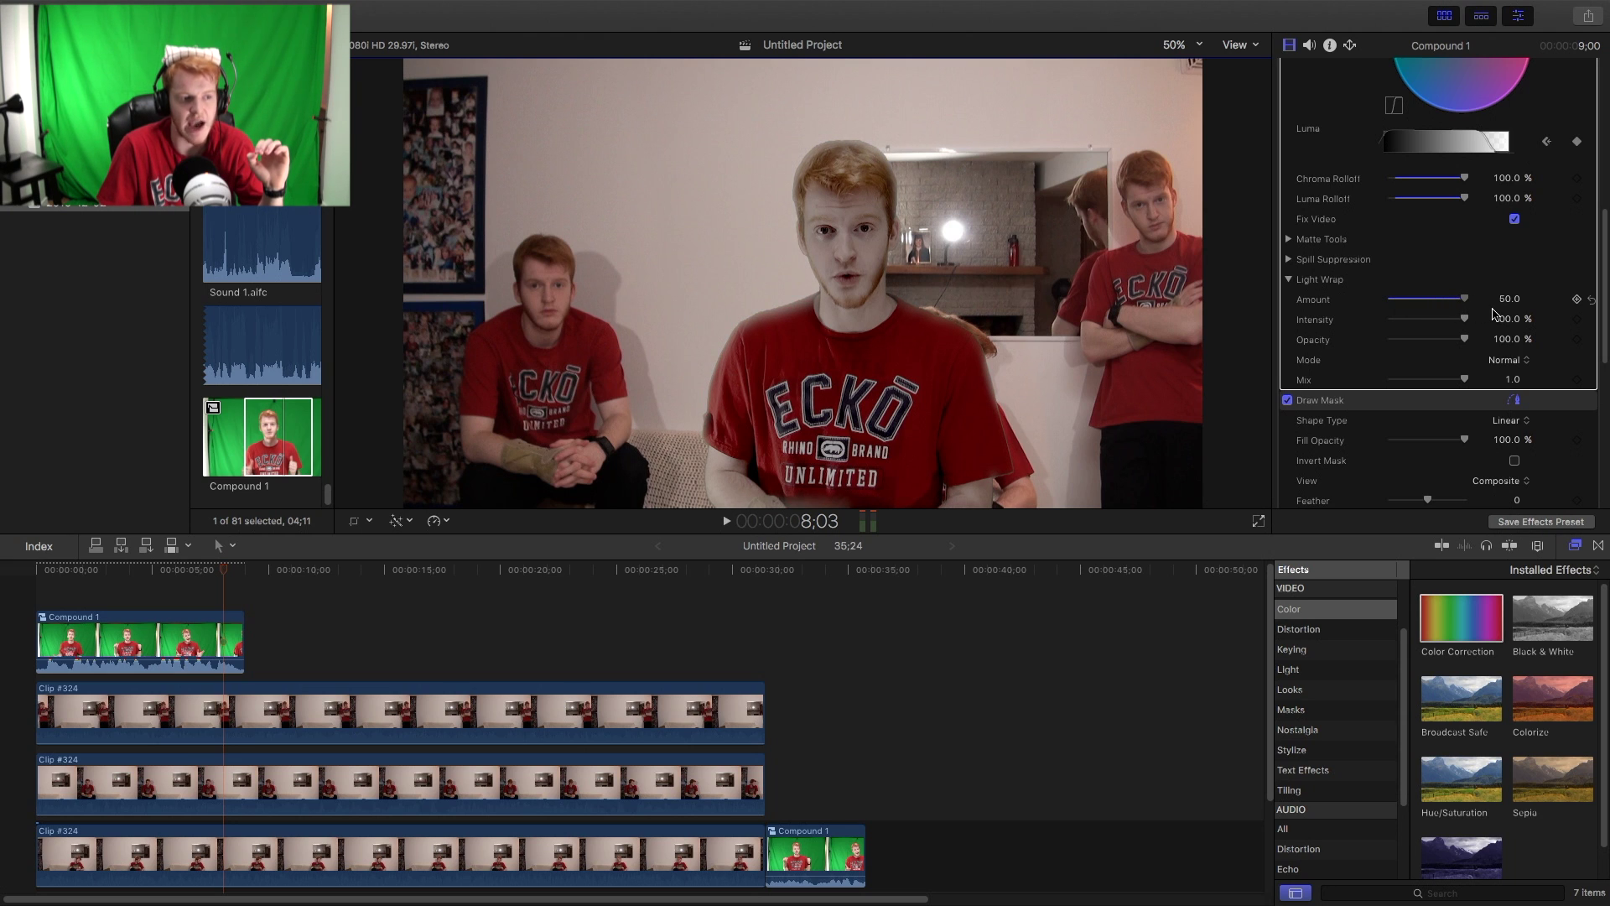
pyautogui.moveTo(1464, 318); pyautogui.dragTo(1425, 327)
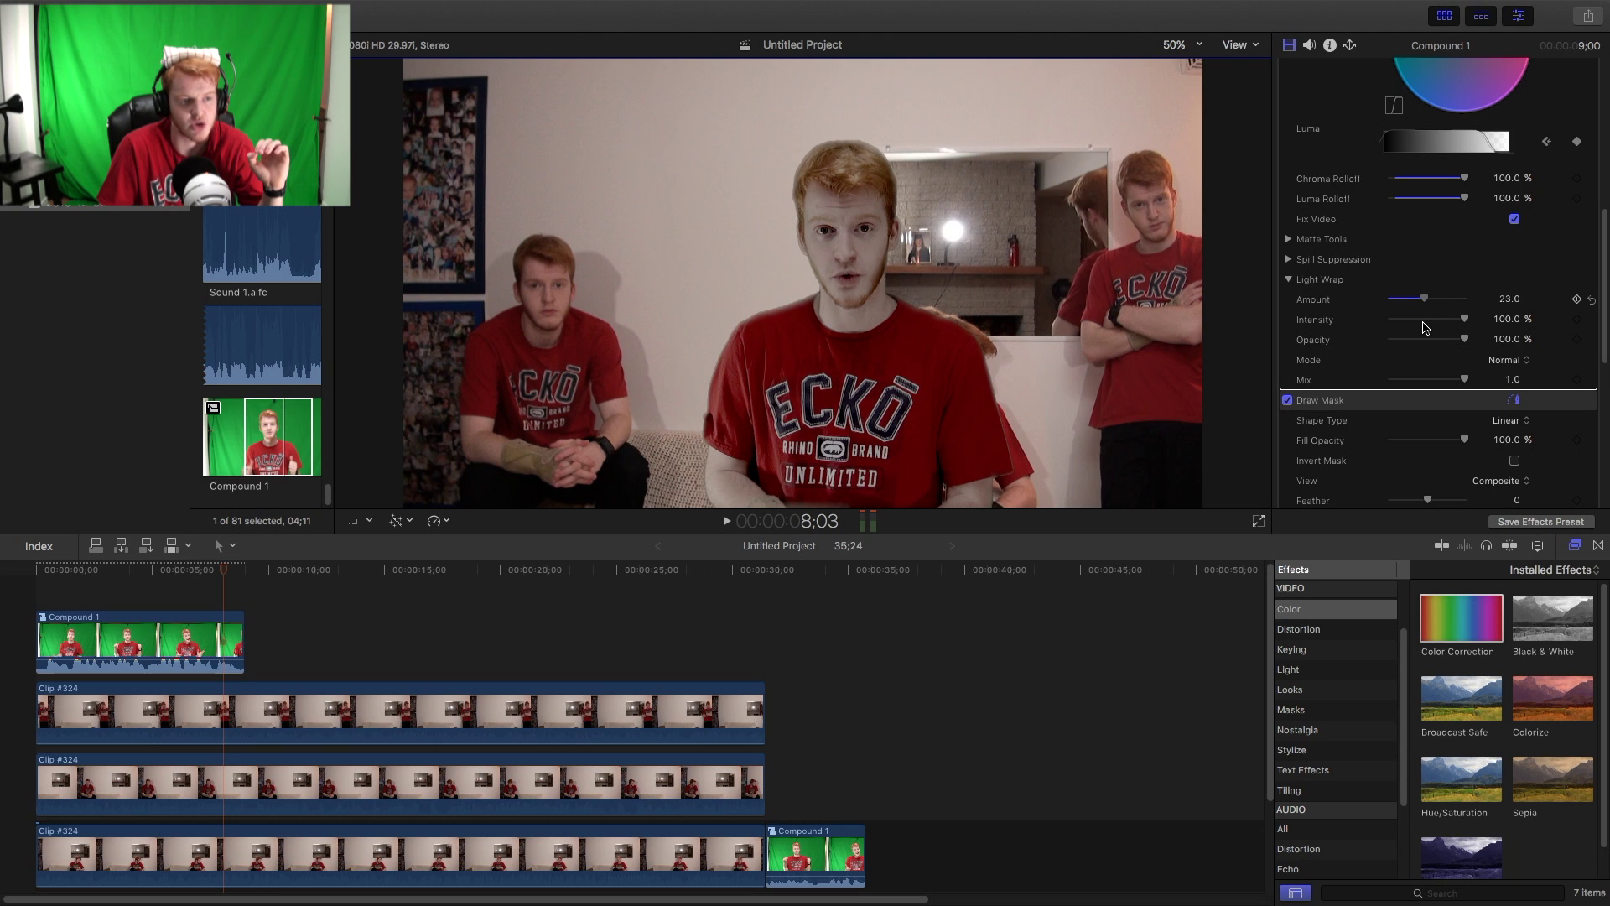
pyautogui.moveTo(1464, 320)
pyautogui.mouseDown()
pyautogui.moveTo(1427, 331)
pyautogui.moveTo(1442, 331)
pyautogui.mouseUp()
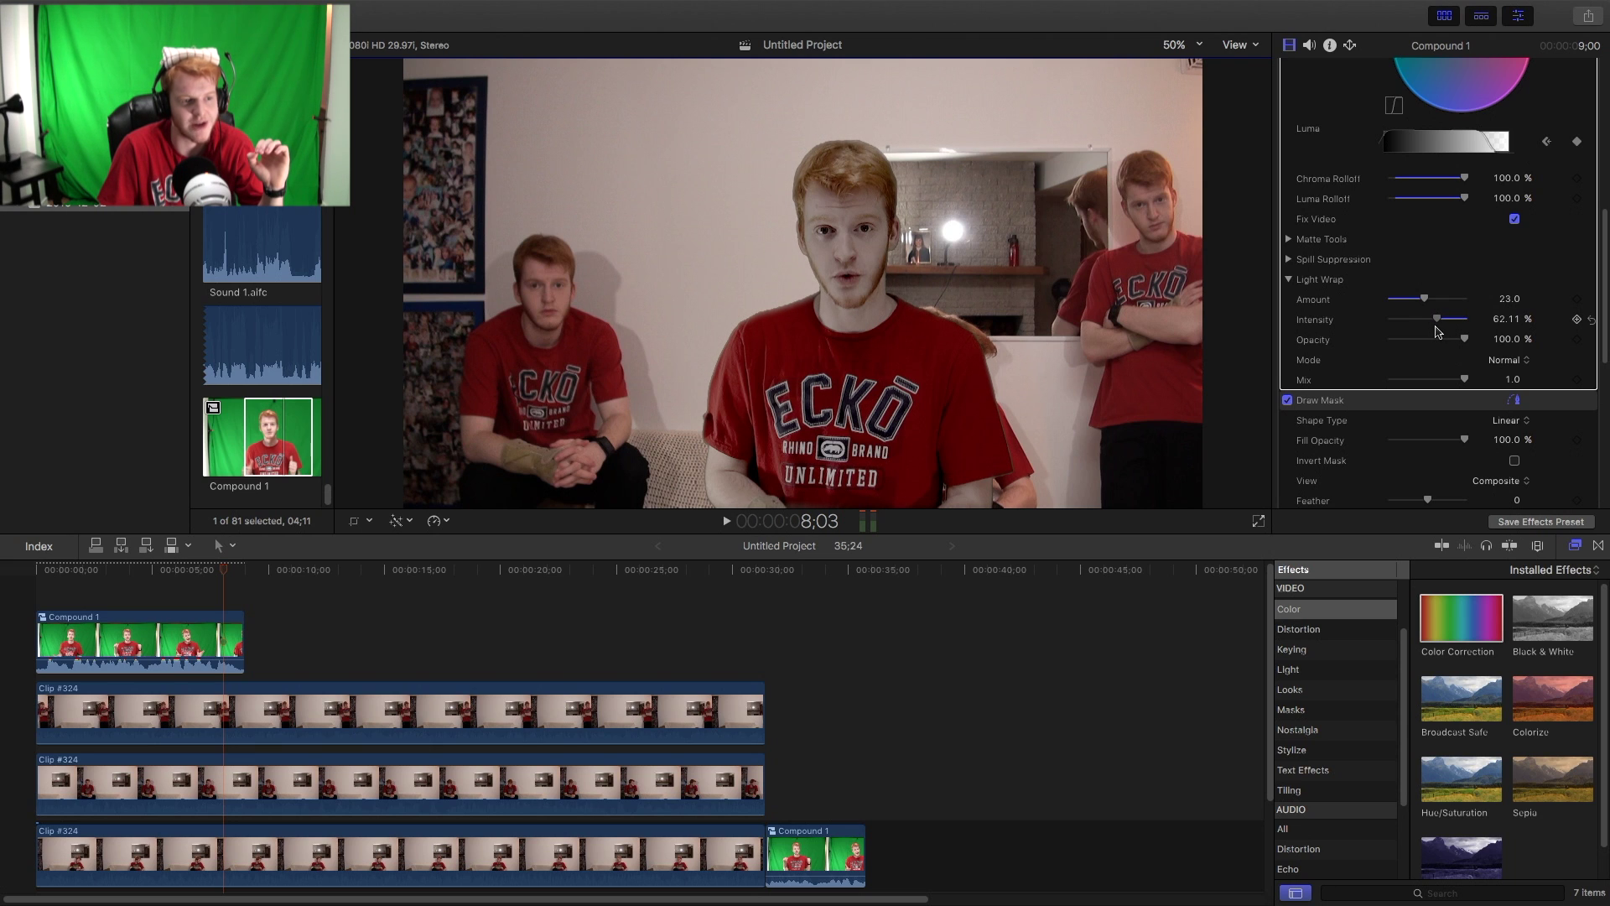
pyautogui.moveTo(1465, 340)
pyautogui.mouseDown()
pyautogui.moveTo(1386, 354)
pyautogui.moveTo(1468, 345)
pyautogui.mouseUp()
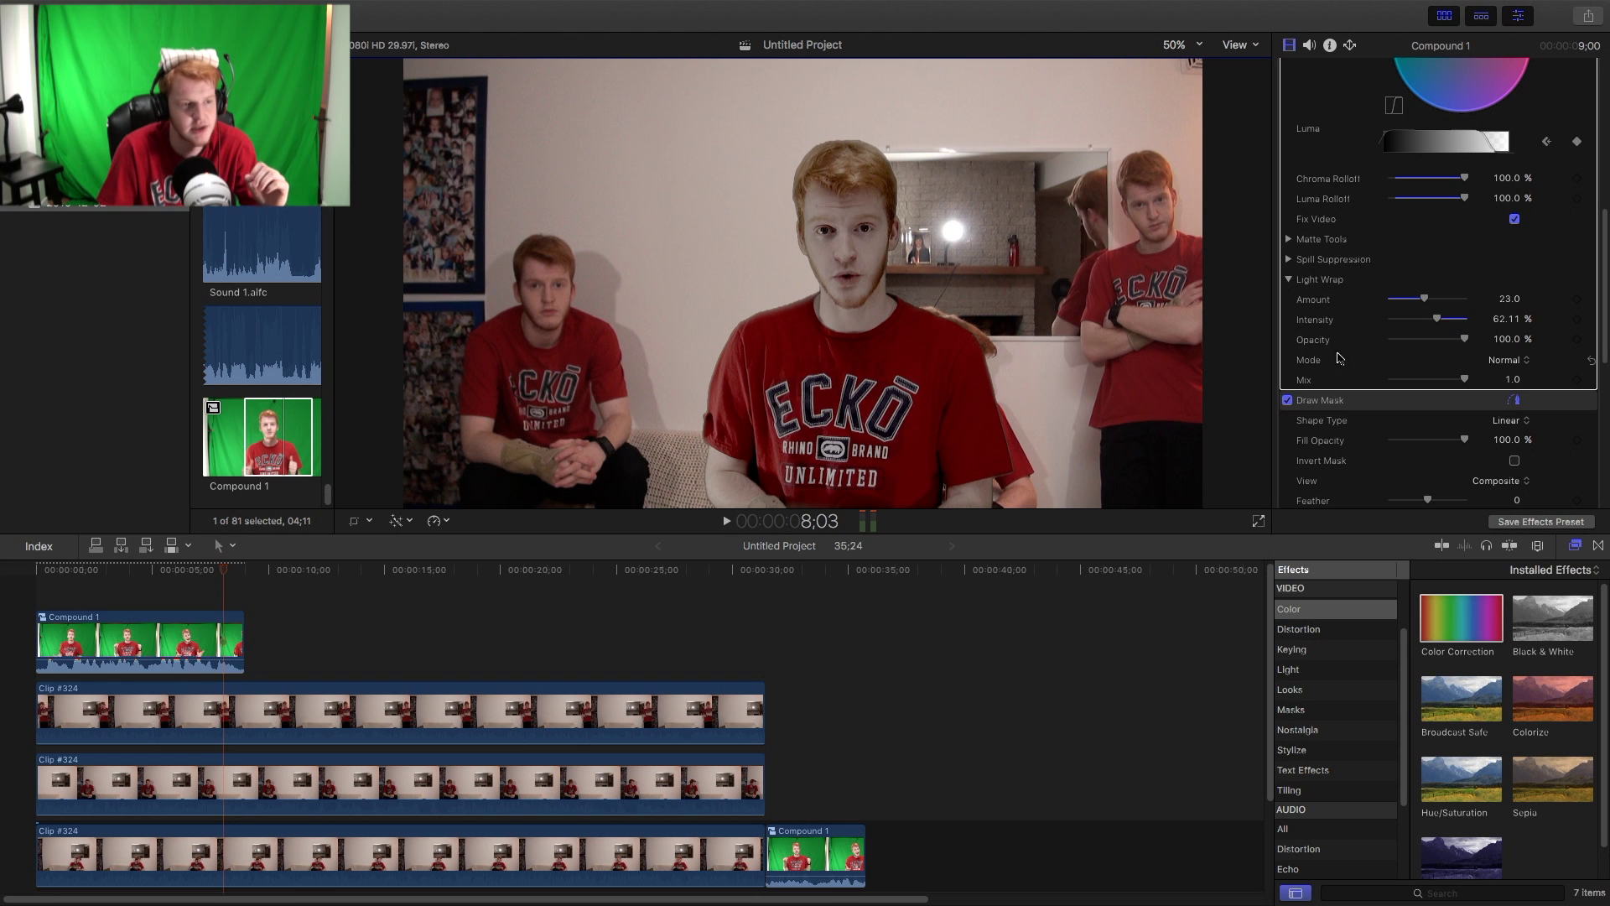
pyautogui.moveTo(1465, 339); pyautogui.dragTo(1392, 341)
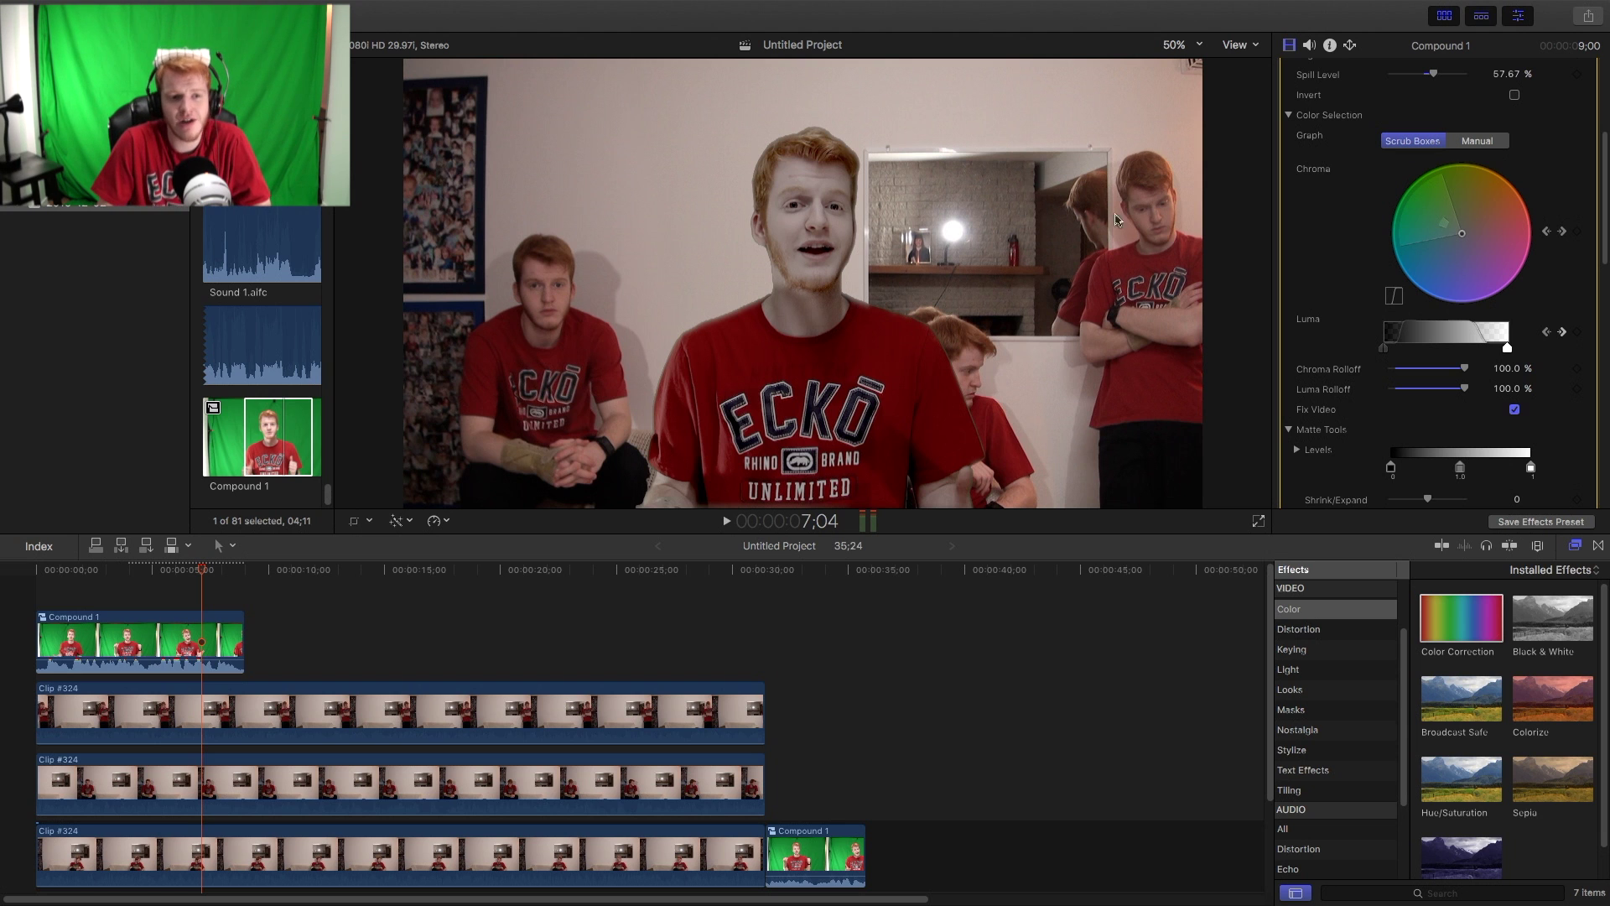
pyautogui.scroll(-1, 1605, 231)
pyautogui.scroll(-10, 1606, 231)
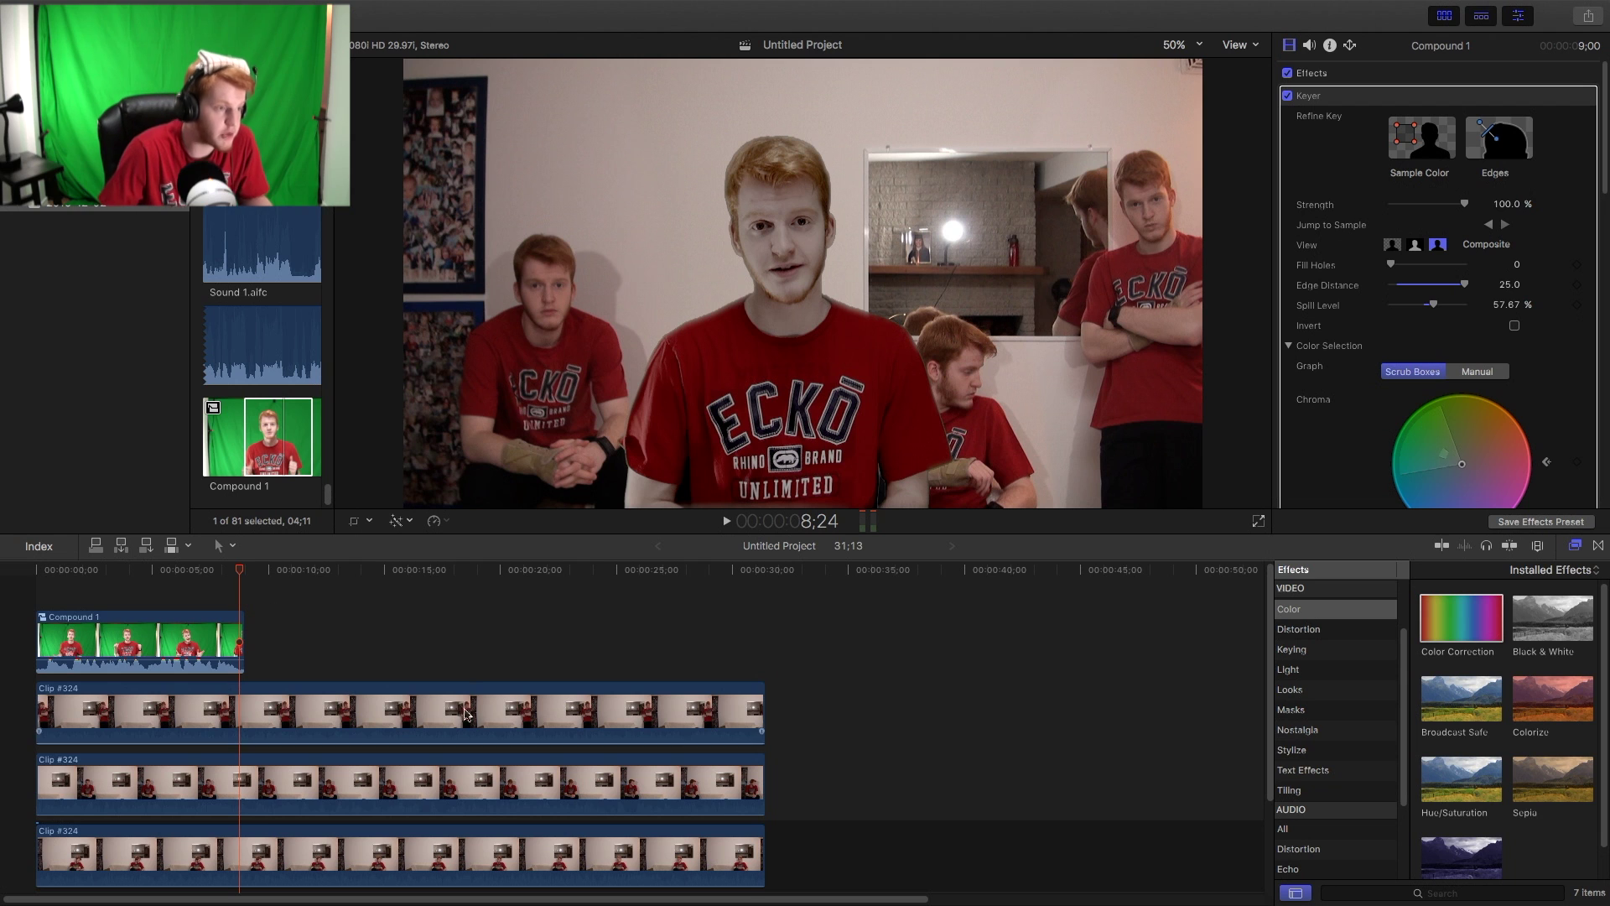
# - Split the stacked Clip #324 layers at 8;28, where Compound 1 ends
pyautogui.moveTo(238, 572); pyautogui.dragTo(244, 573)
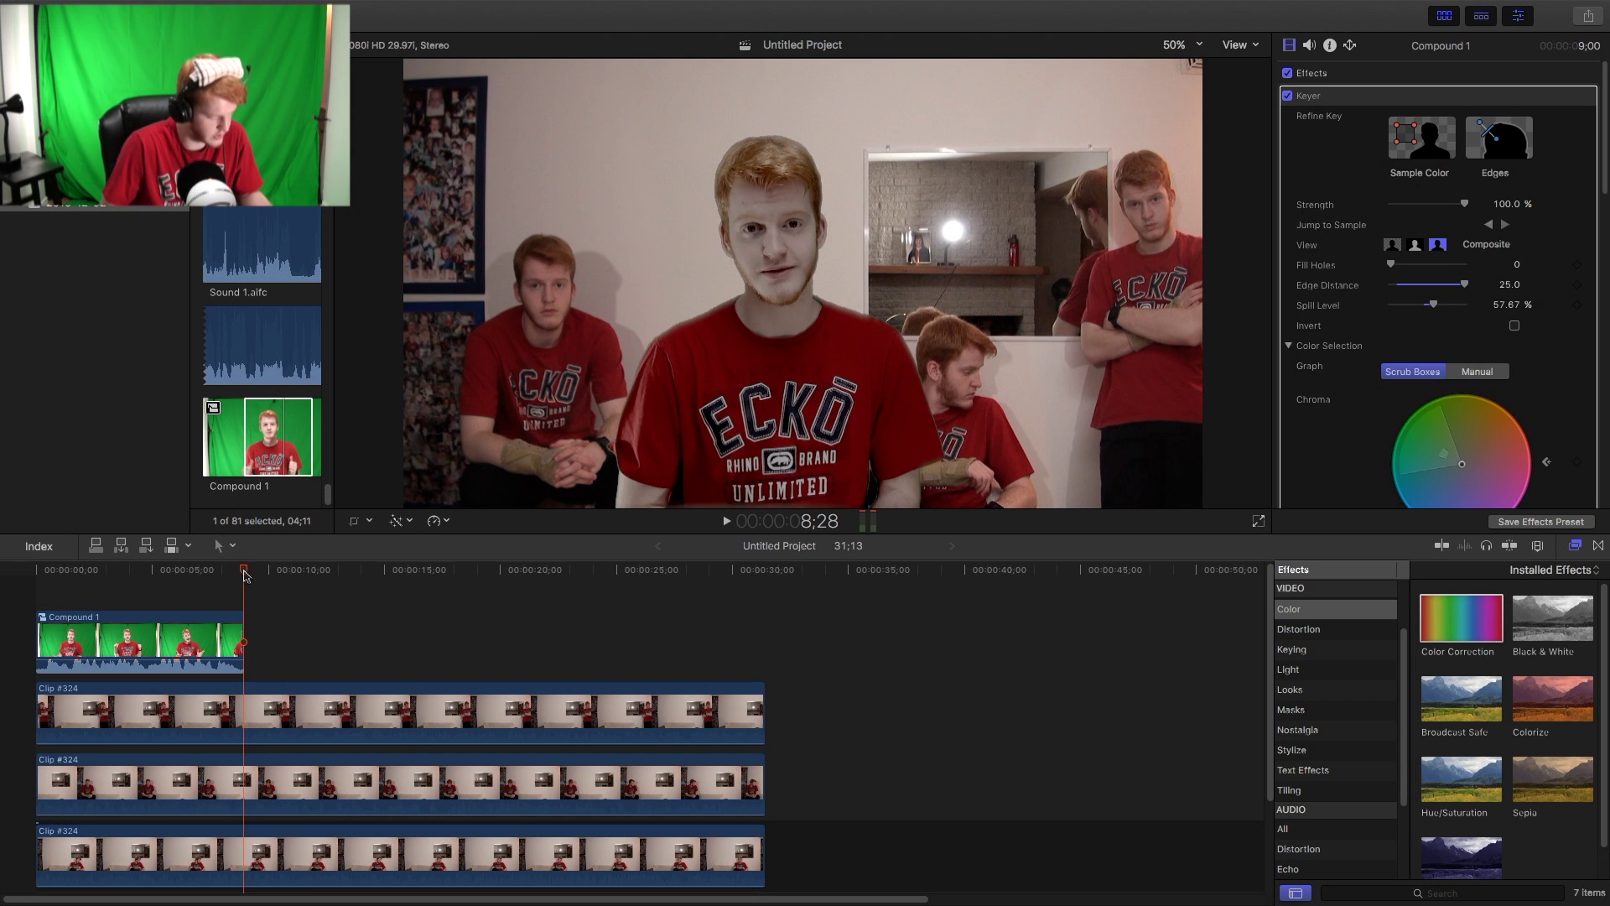
pyautogui.press('super+a')
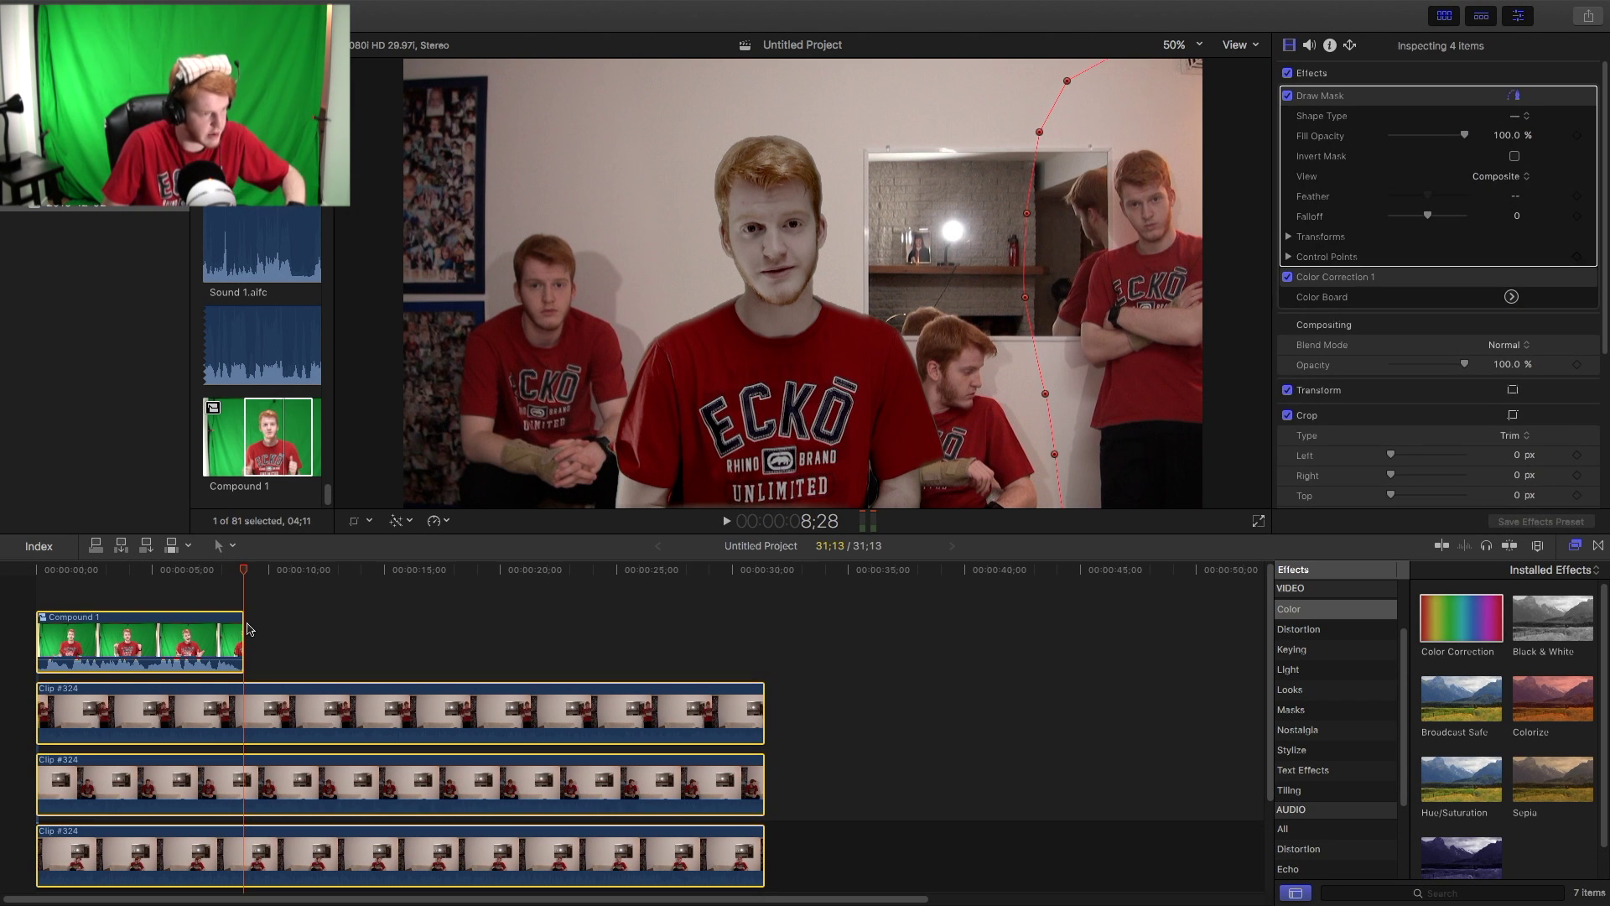
pyautogui.press('super+b')
# - Delete the three leftover Clip #324 segments after the cut at the end of Compound 1
pyautogui.click(312, 719)
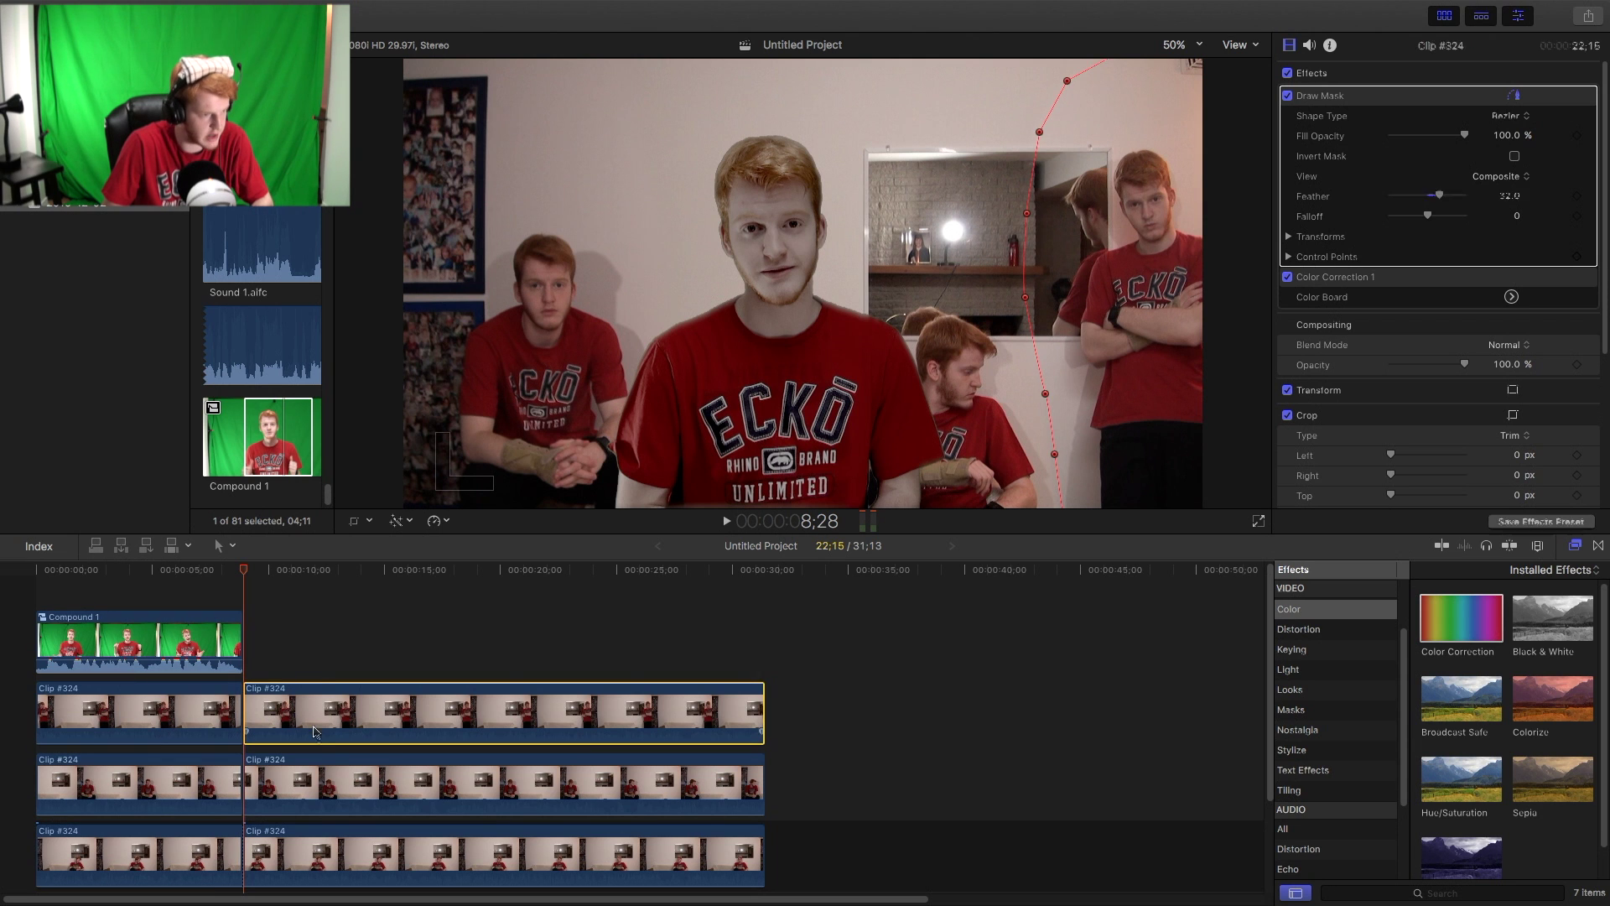
pyautogui.press('Delete')
pyautogui.click(317, 793)
pyautogui.press('Delete')
pyautogui.click(317, 857)
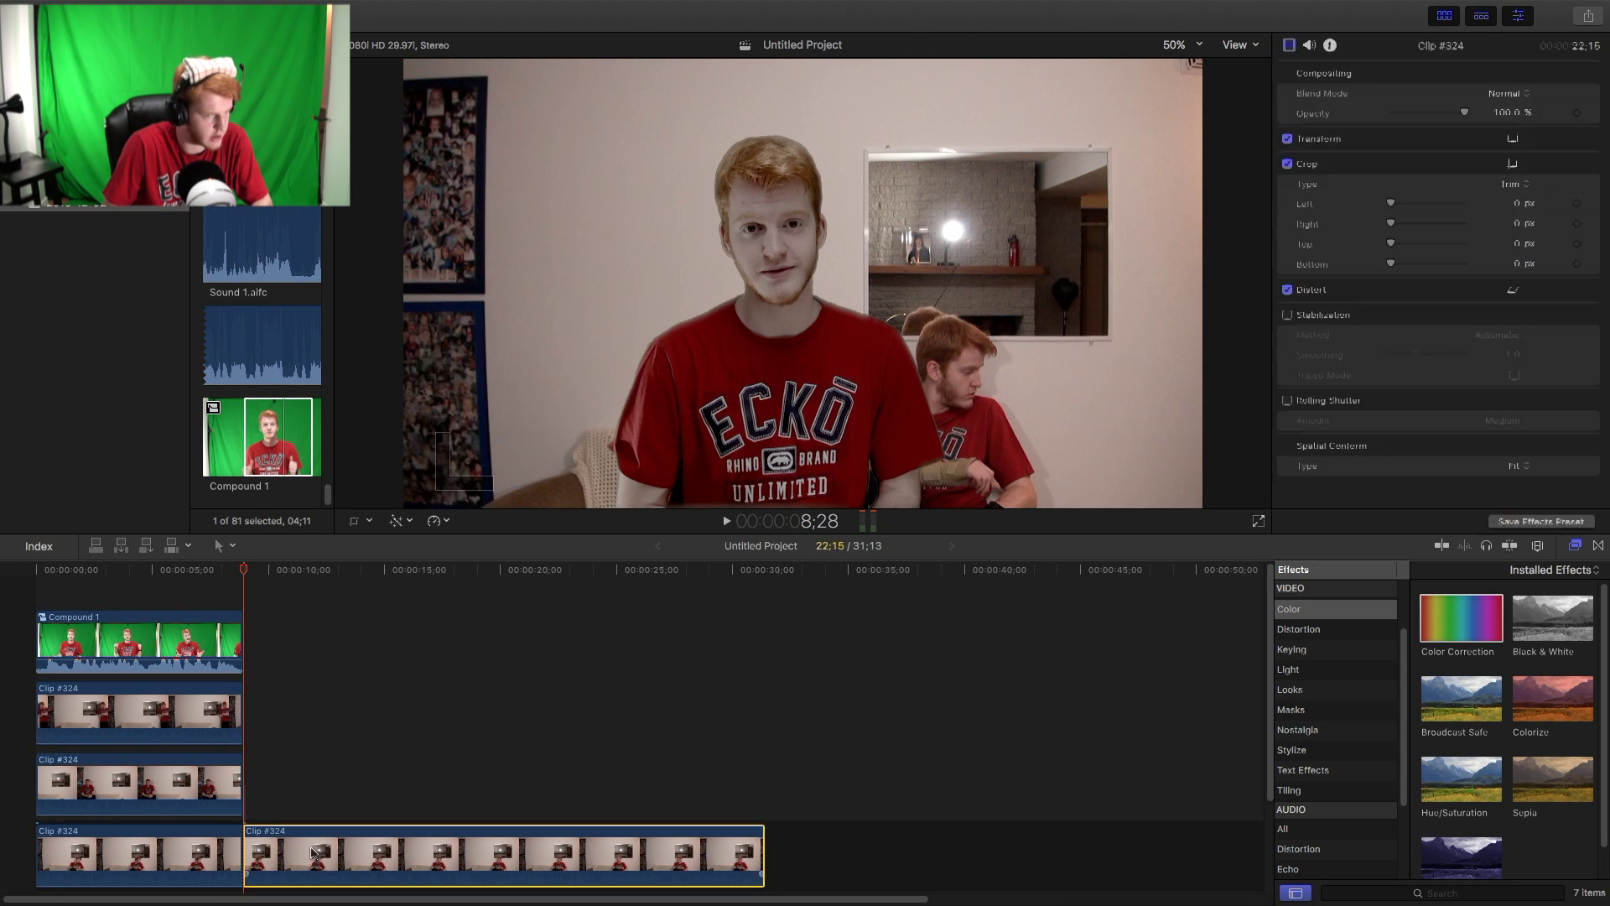
pyautogui.press('Delete')
# - Fit the shortened project to the timeline width and place the playhead at 0;01
pyautogui.hotkey('shift', 'z')
pyautogui.press('Home')
pyautogui.press('Right')
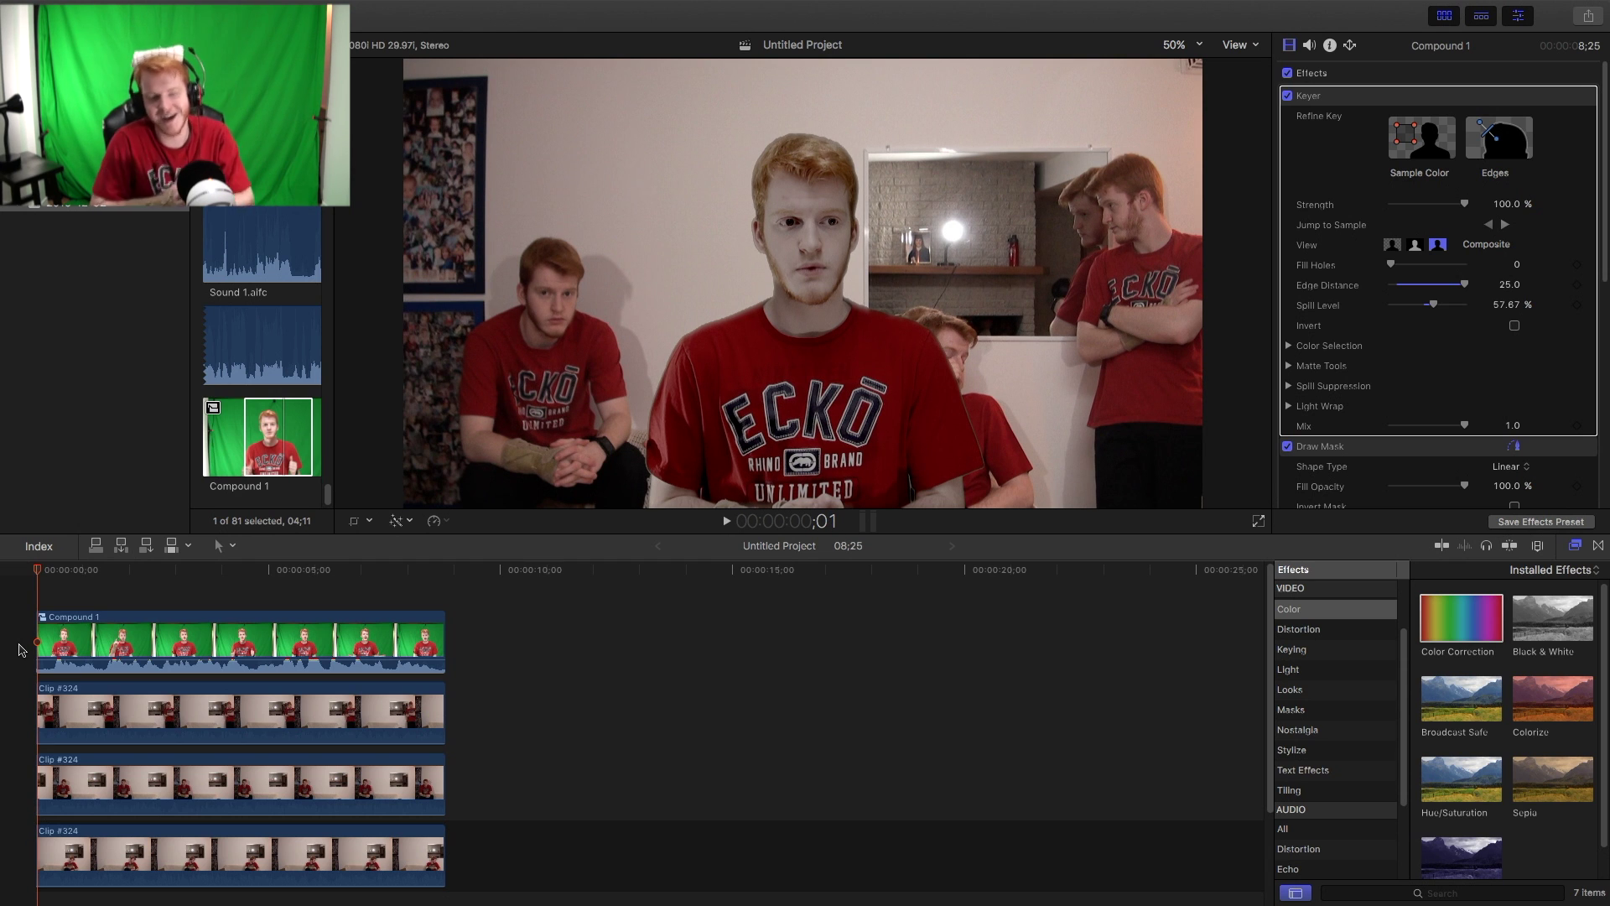